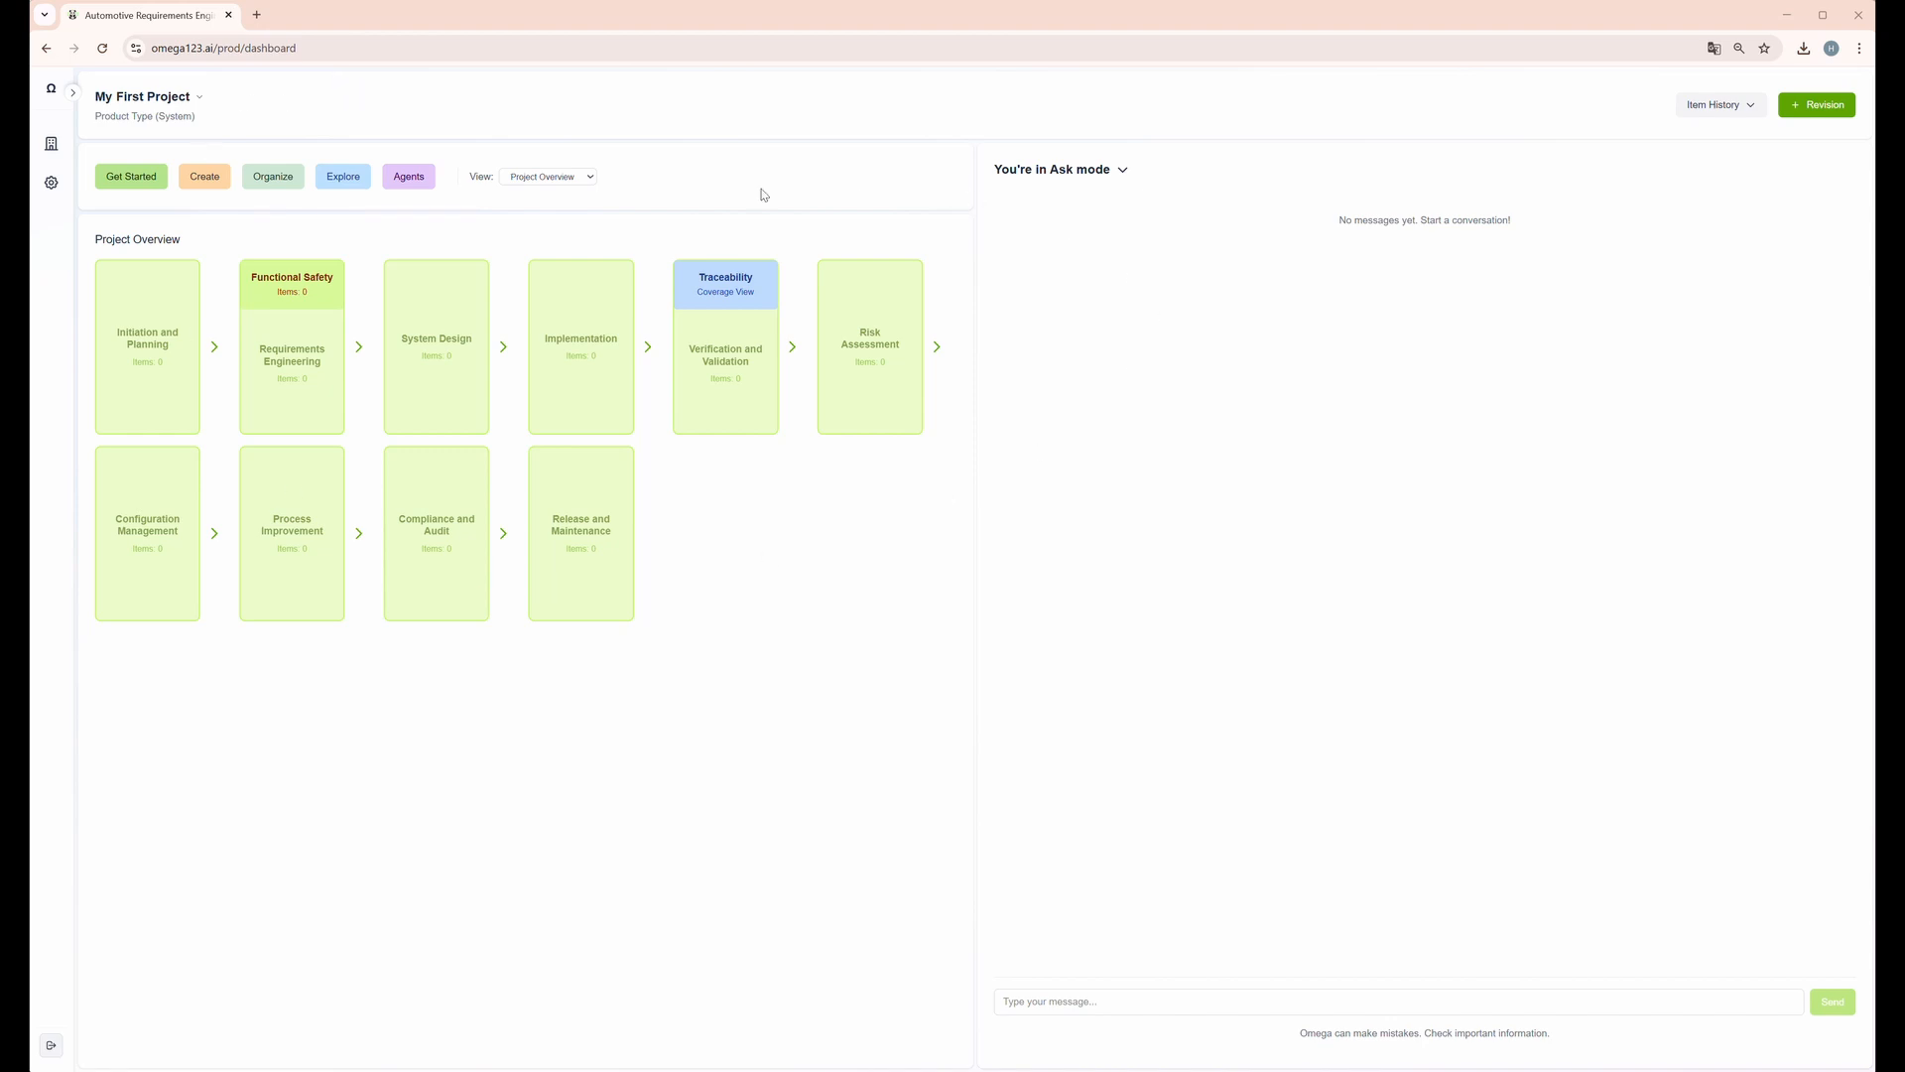
# Look over the account management and project settings dialogs, closing each without making changes
pyautogui.click(131, 179)
pyautogui.click(73, 92)
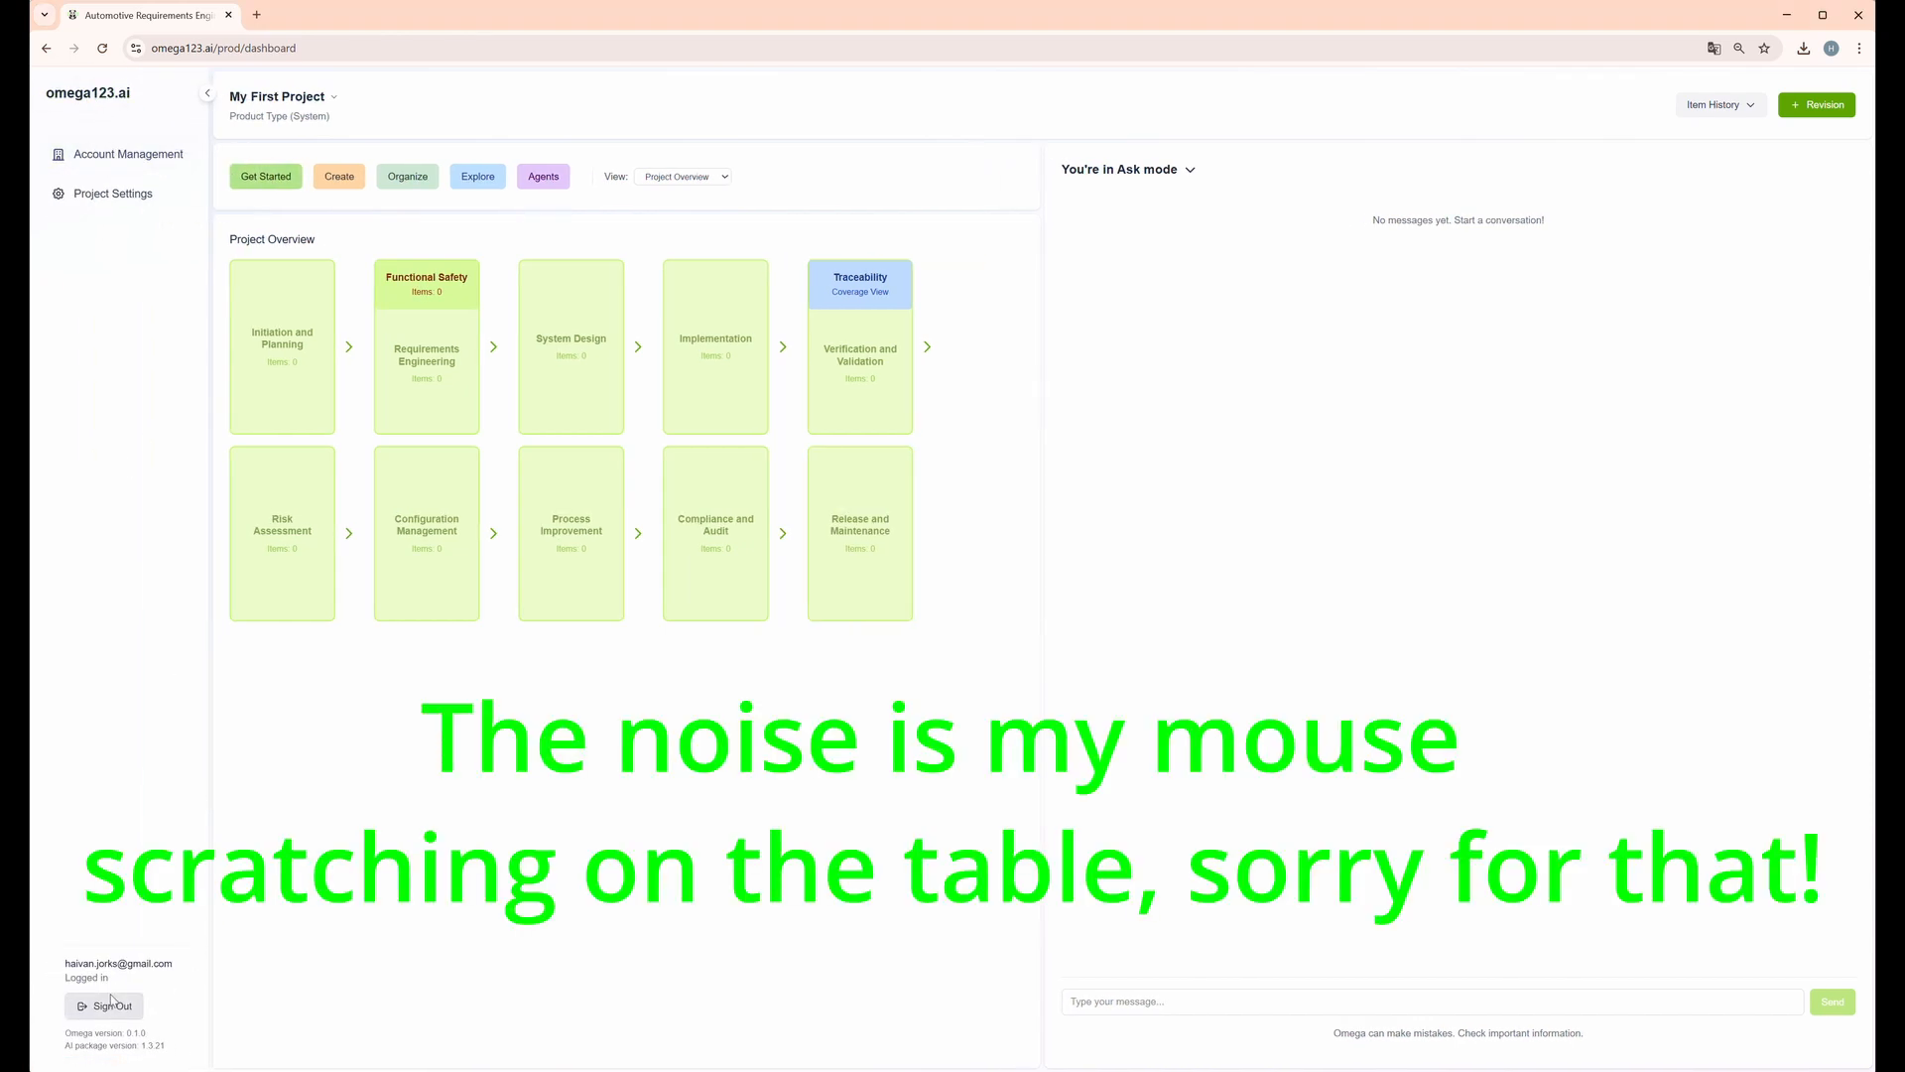
pyautogui.click(140, 159)
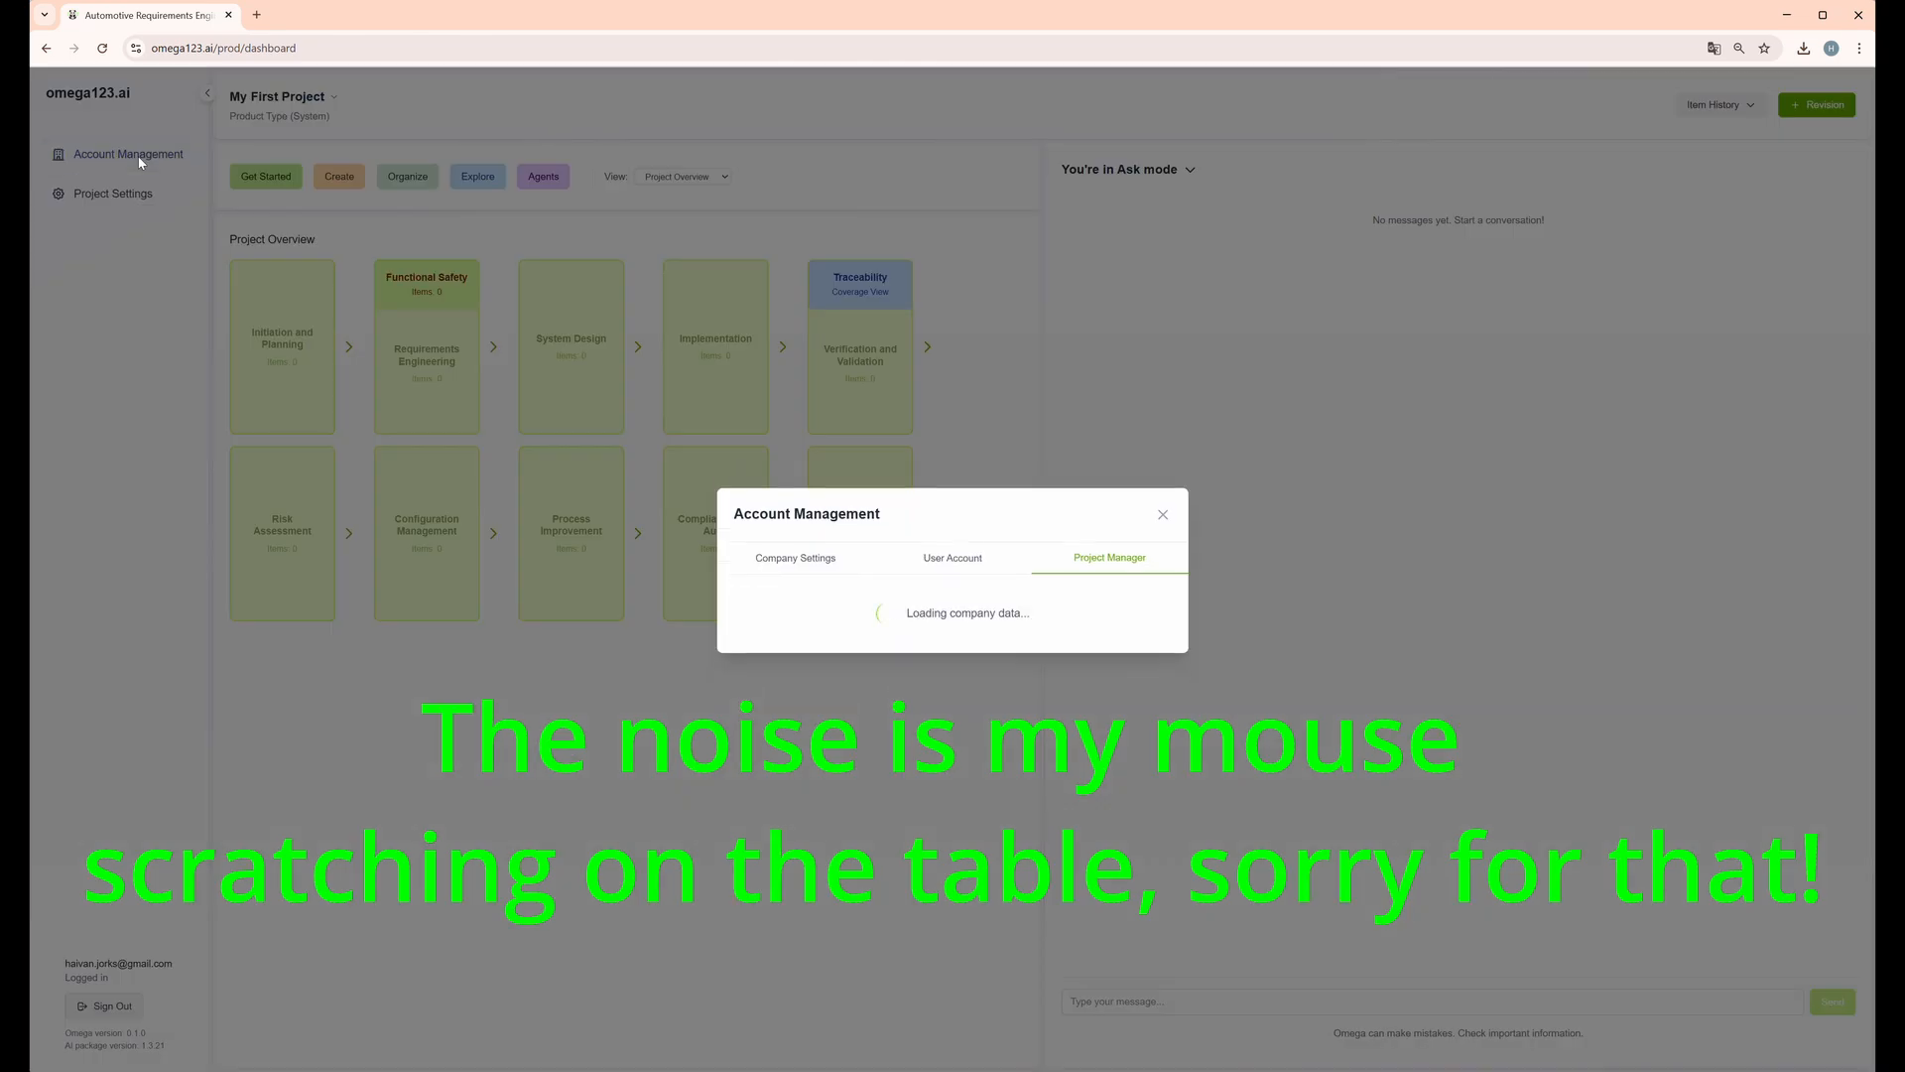
pyautogui.click(1163, 502)
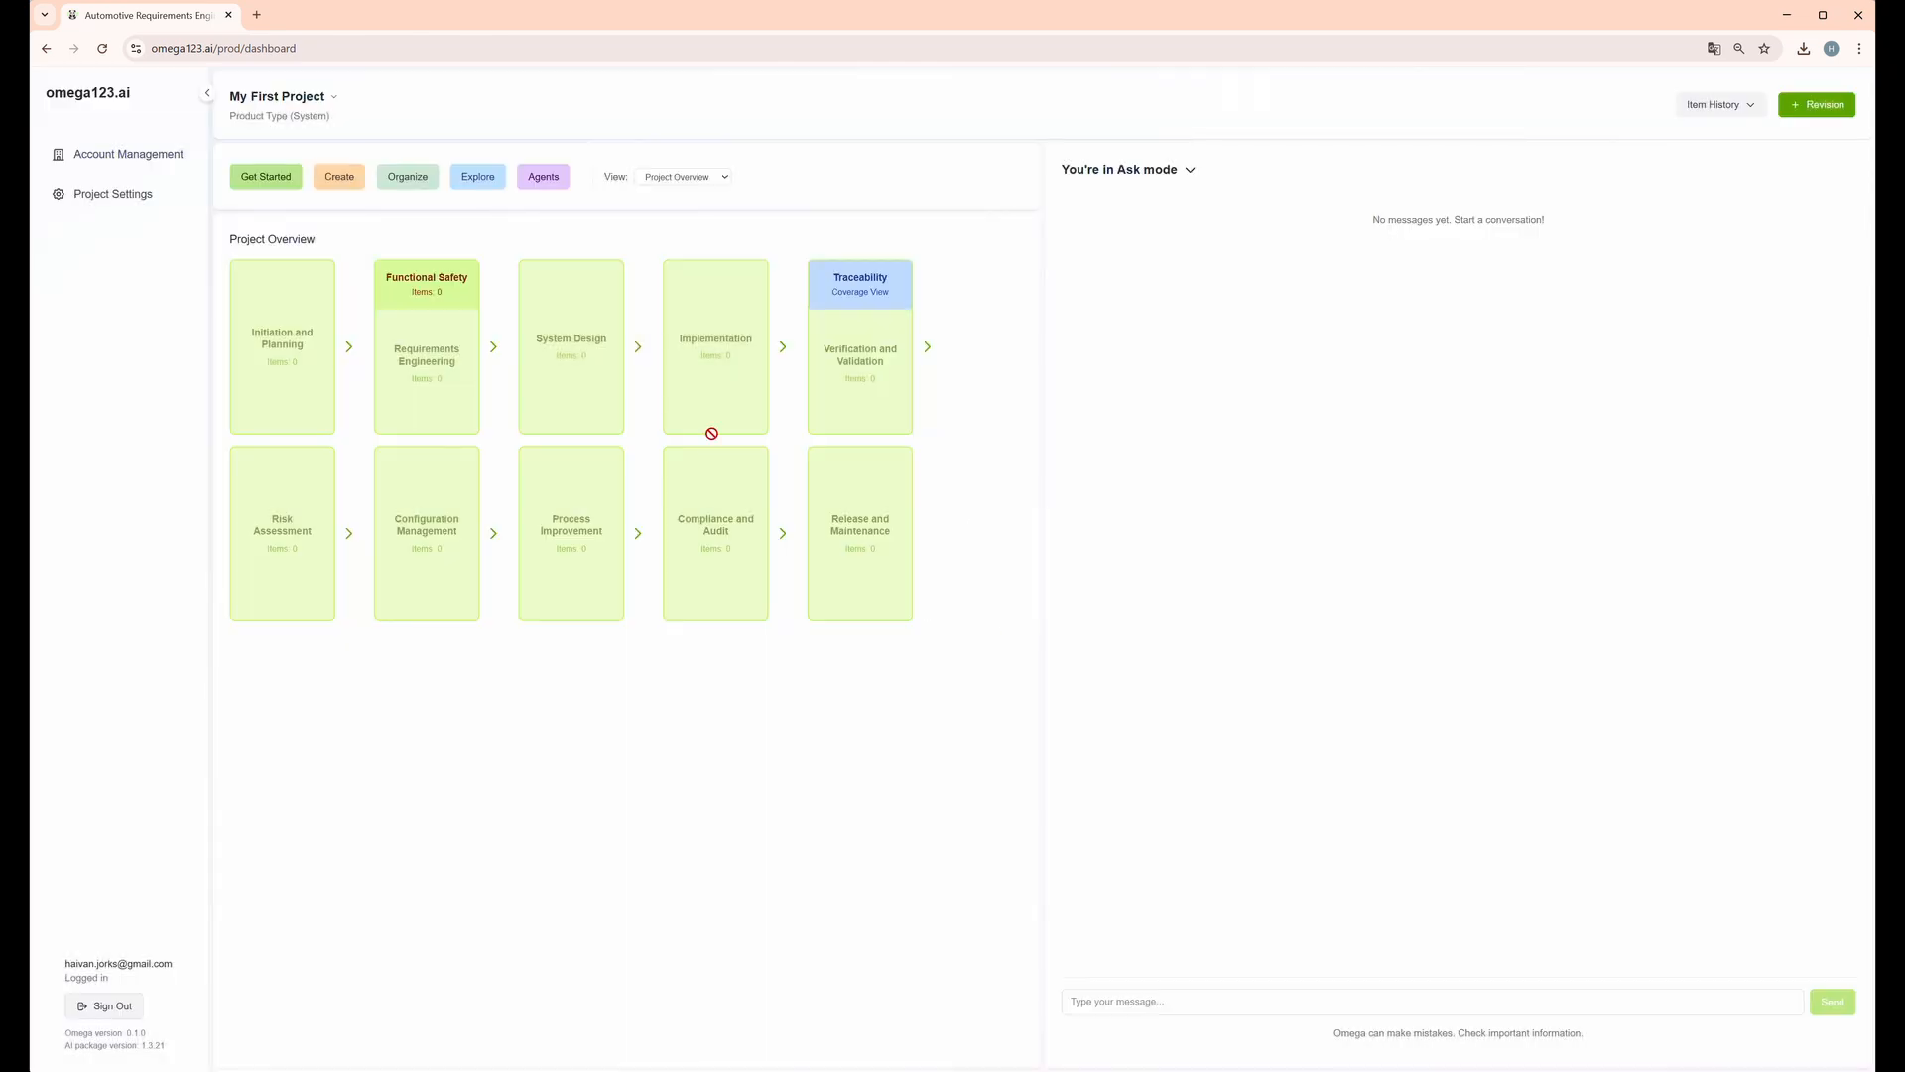
pyautogui.click(129, 194)
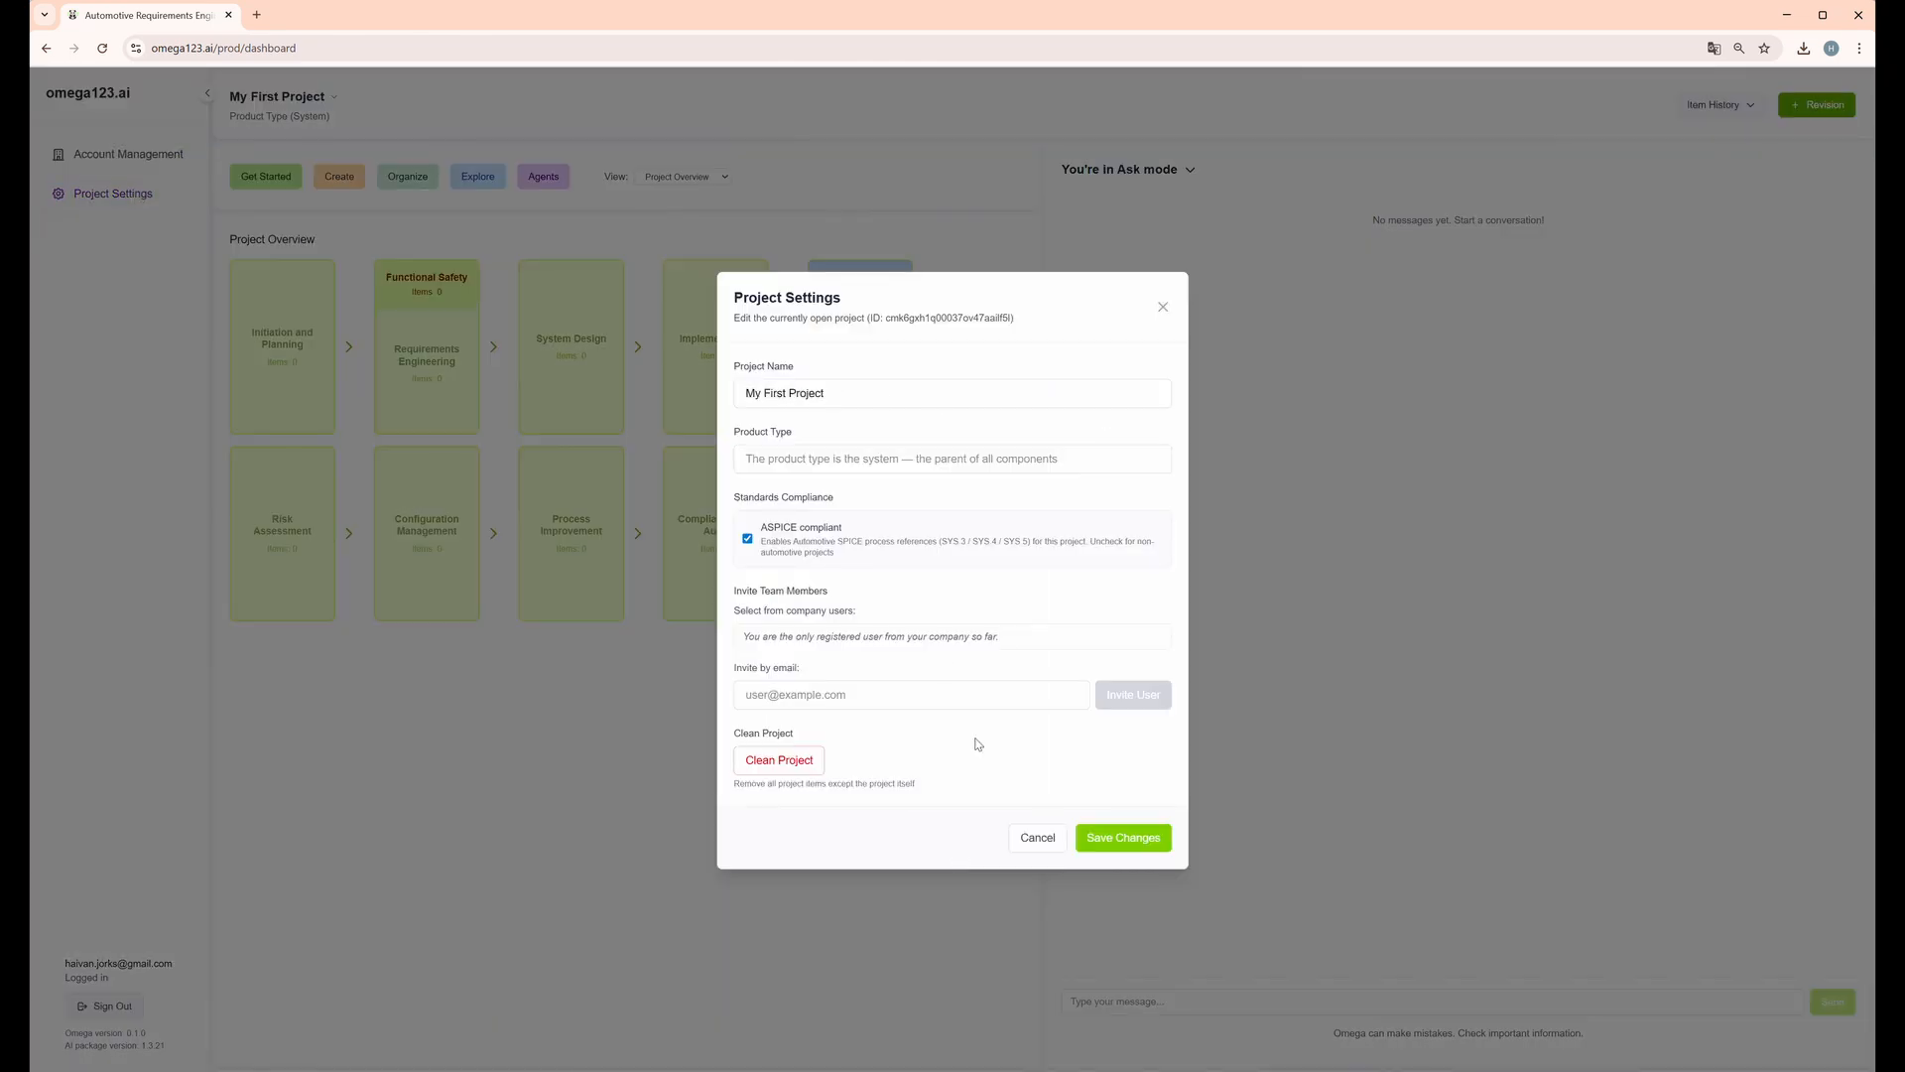
pyautogui.click(1163, 307)
pyautogui.click(208, 93)
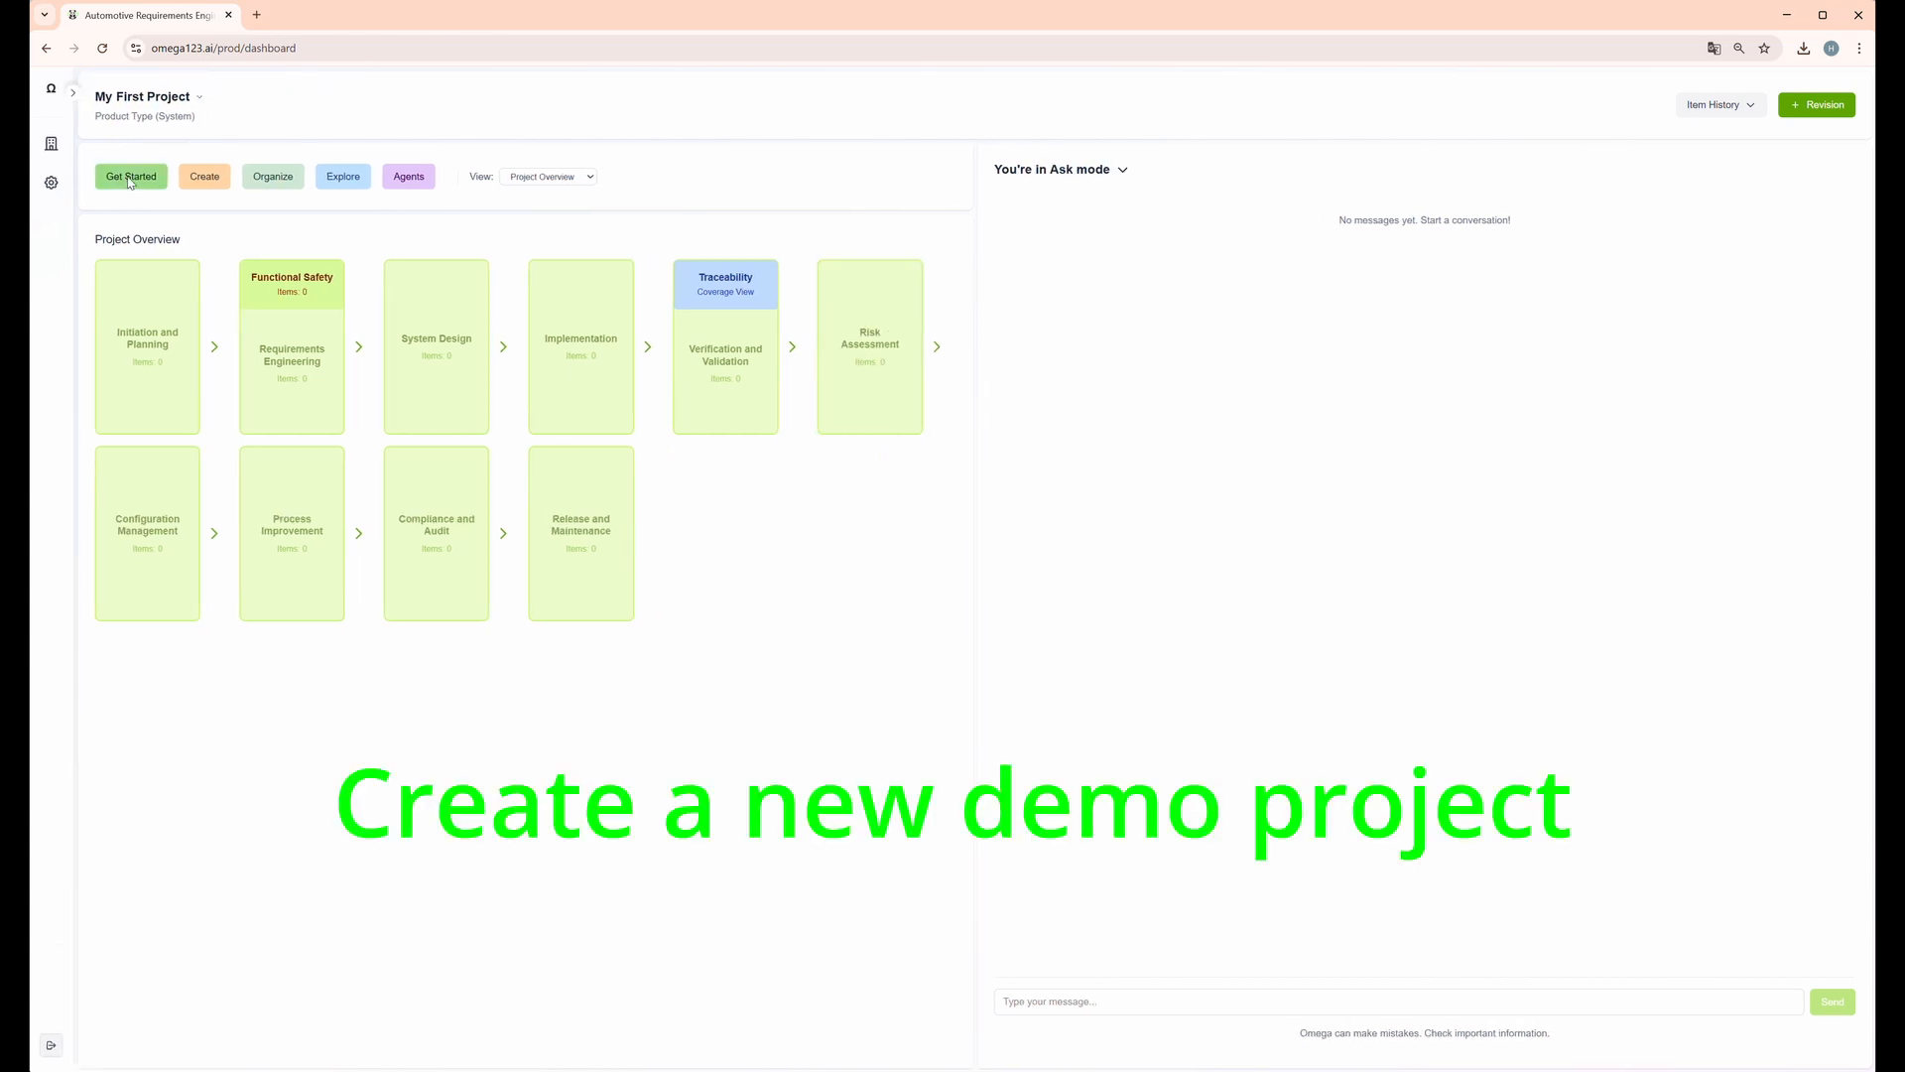
# Create a new demo project with the example product type Battery Management System
pyautogui.click(129, 179)
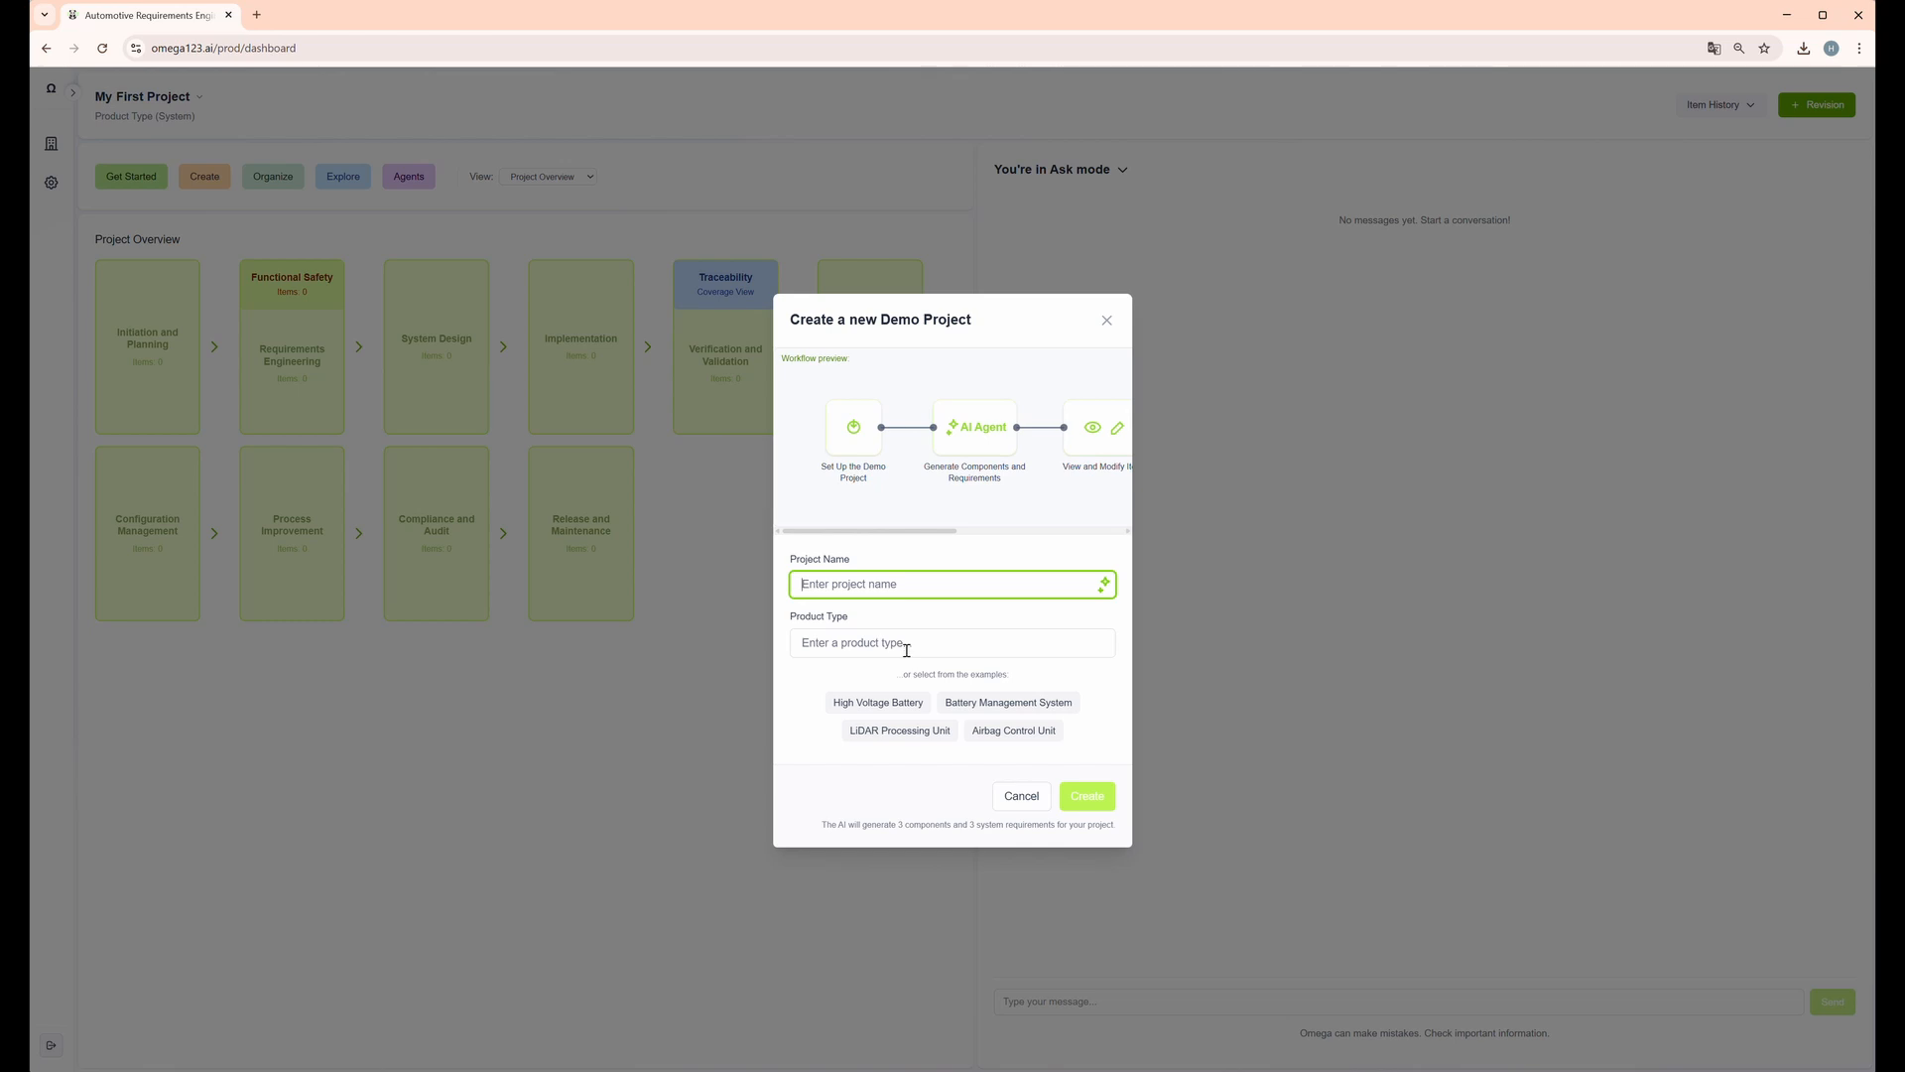
pyautogui.click(1013, 711)
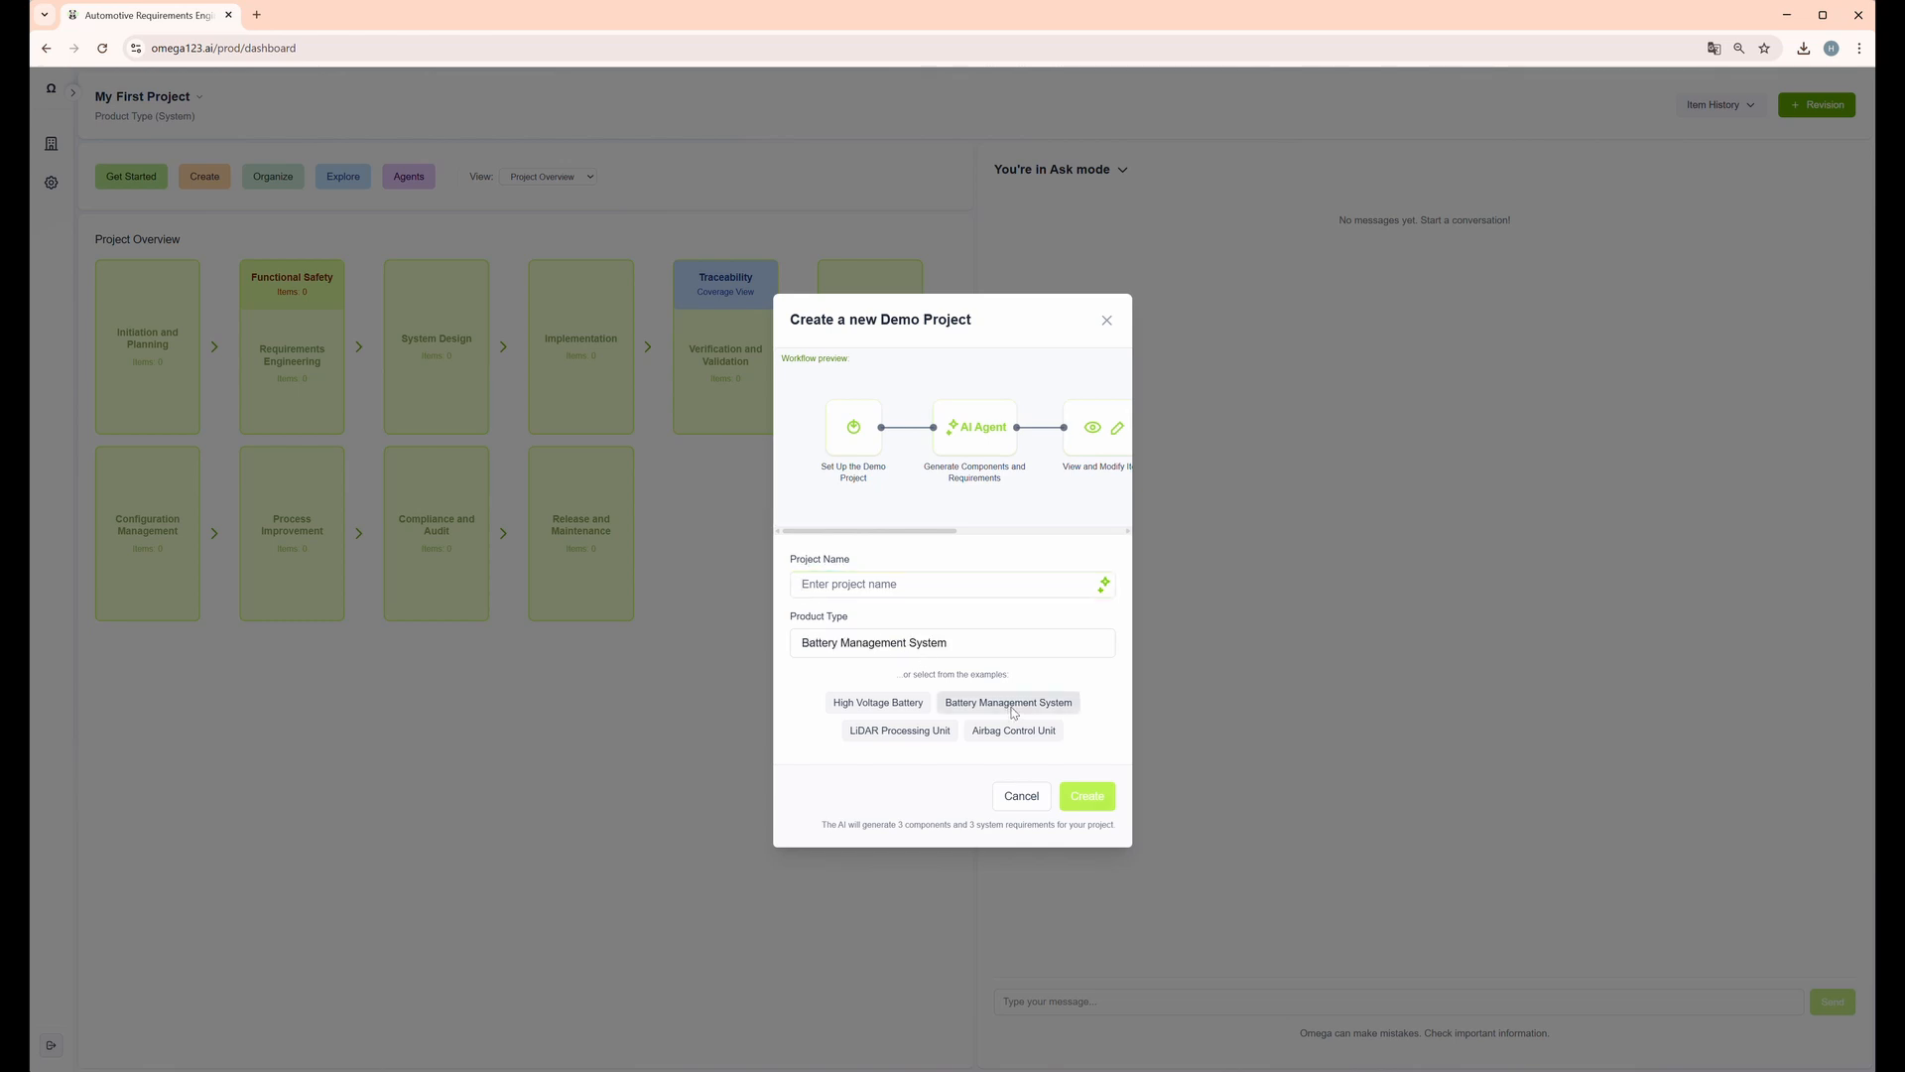
pyautogui.click(1086, 797)
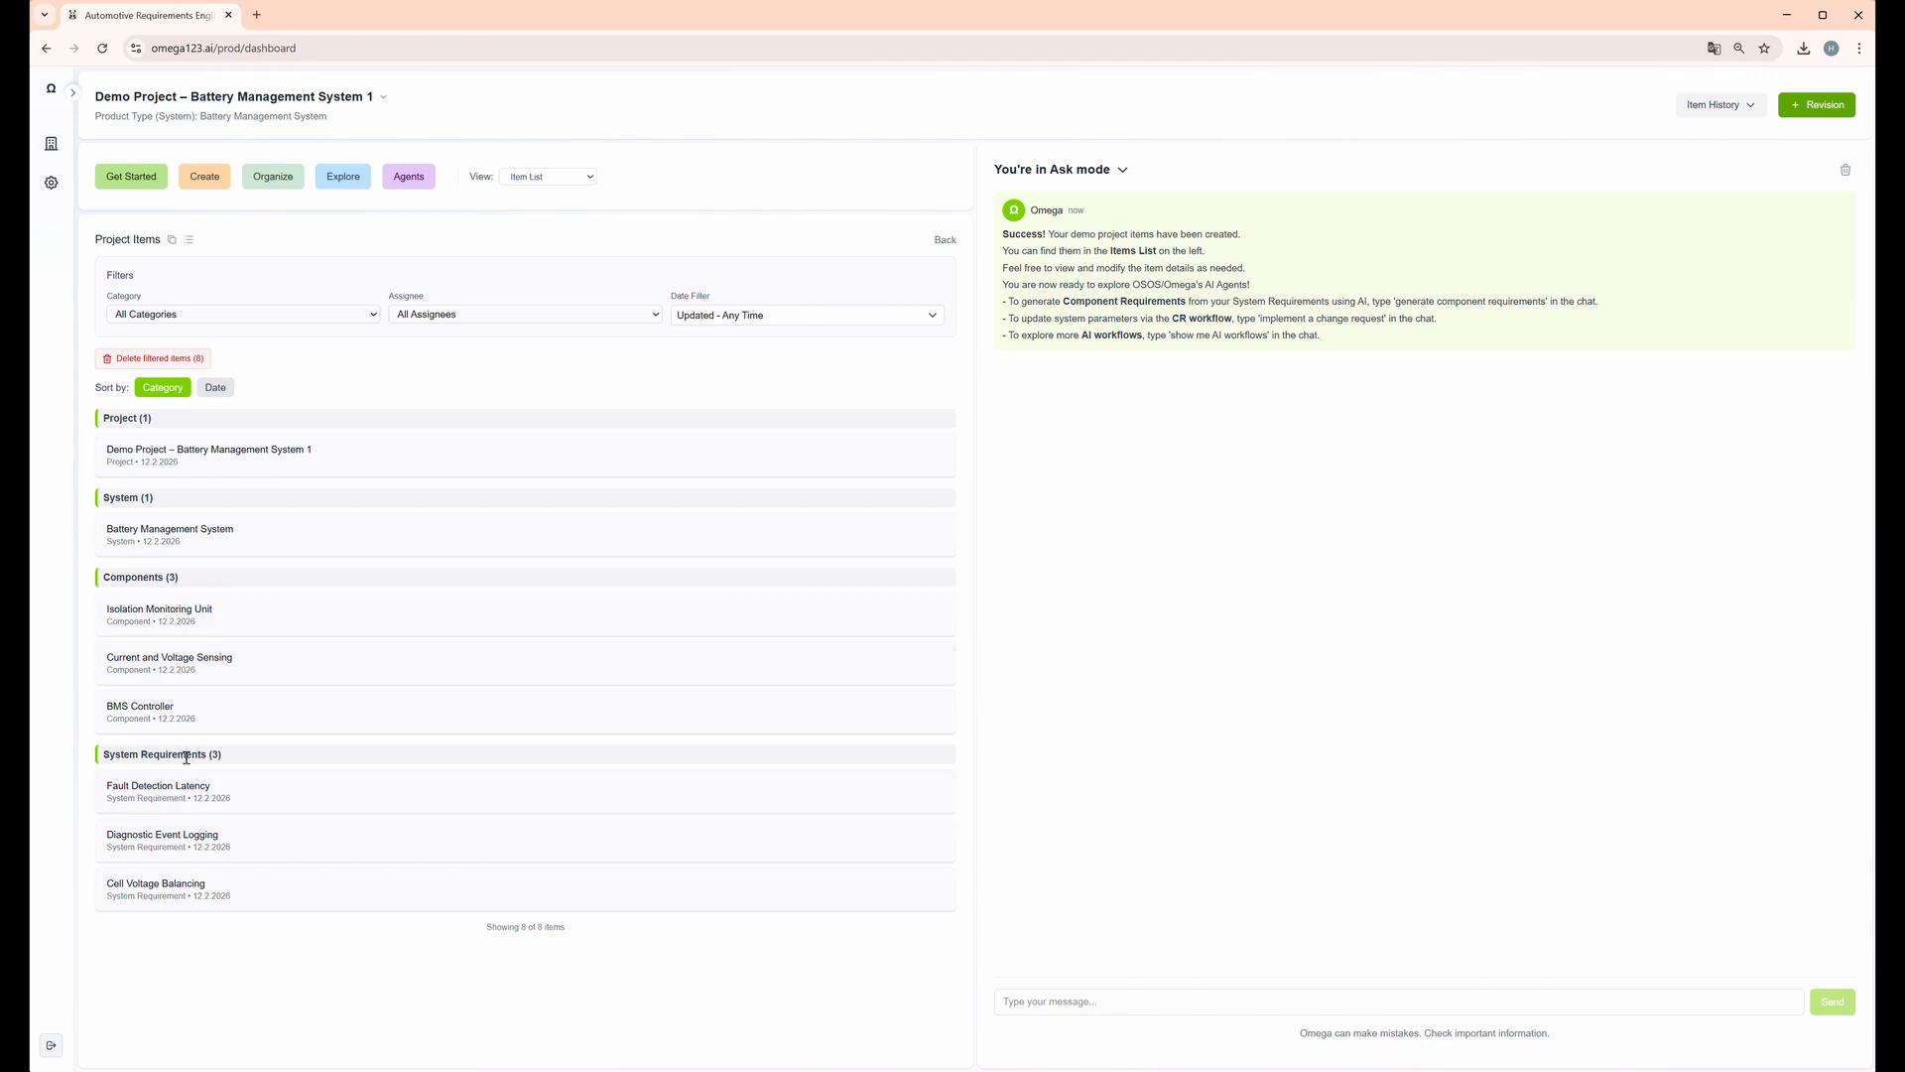
# Inspect the title and description of the Isolation Monitoring Unit component and return to the item list
pyautogui.click(238, 615)
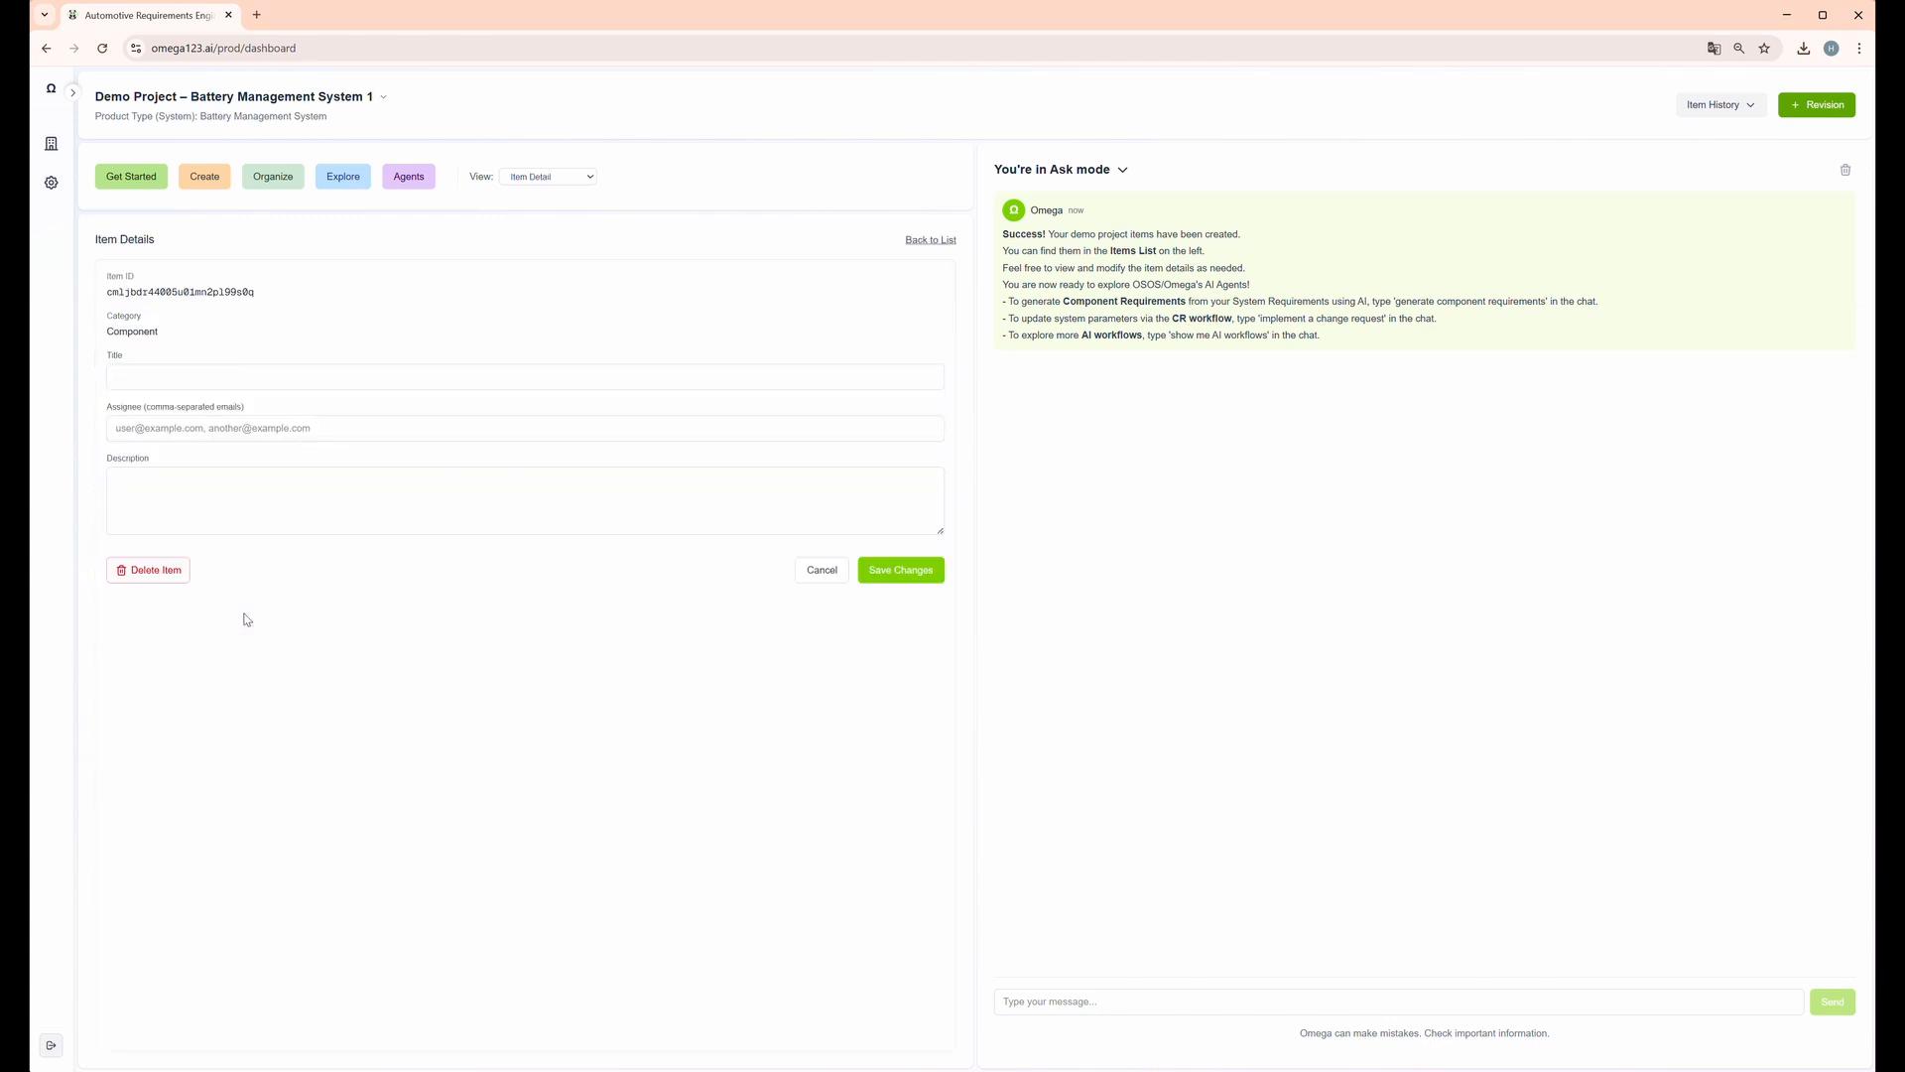
pyautogui.moveTo(238, 383); pyautogui.dragTo(114, 377)
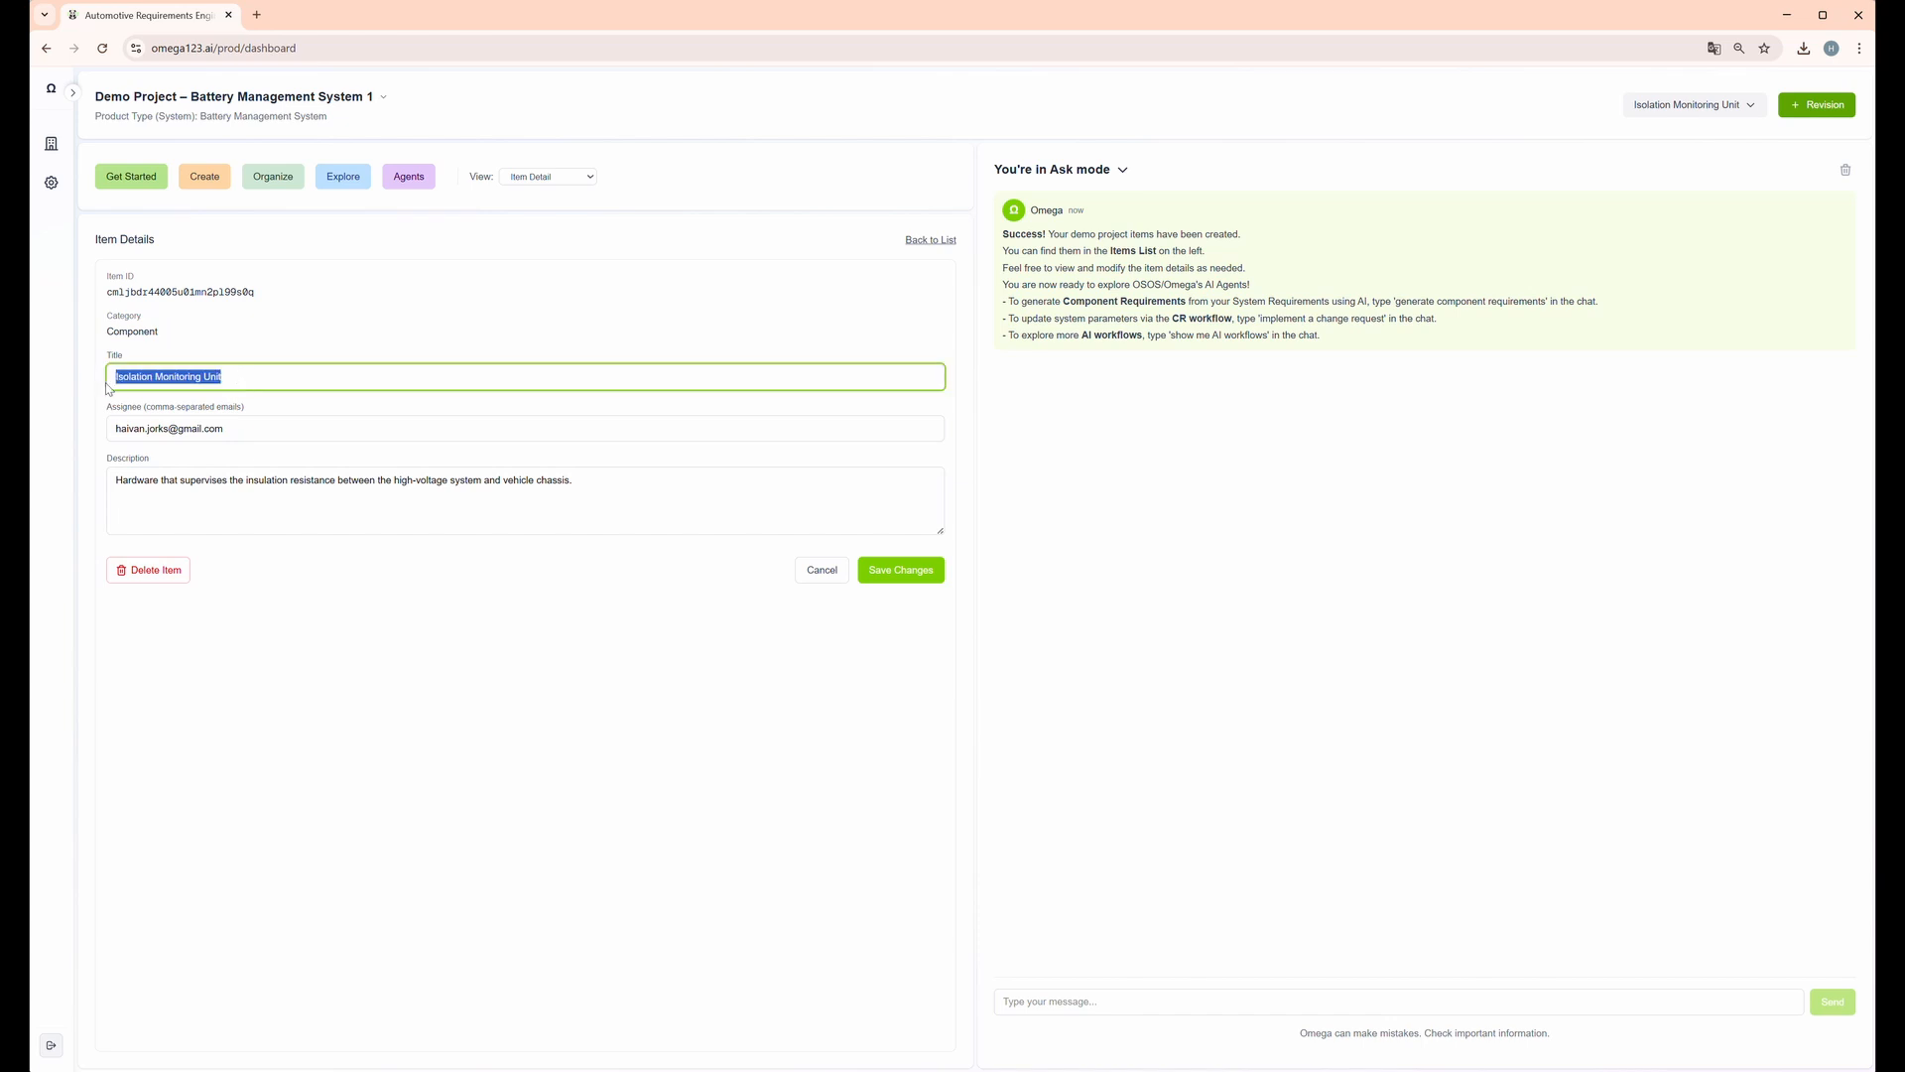
pyautogui.moveTo(539, 498); pyautogui.dragTo(200, 472)
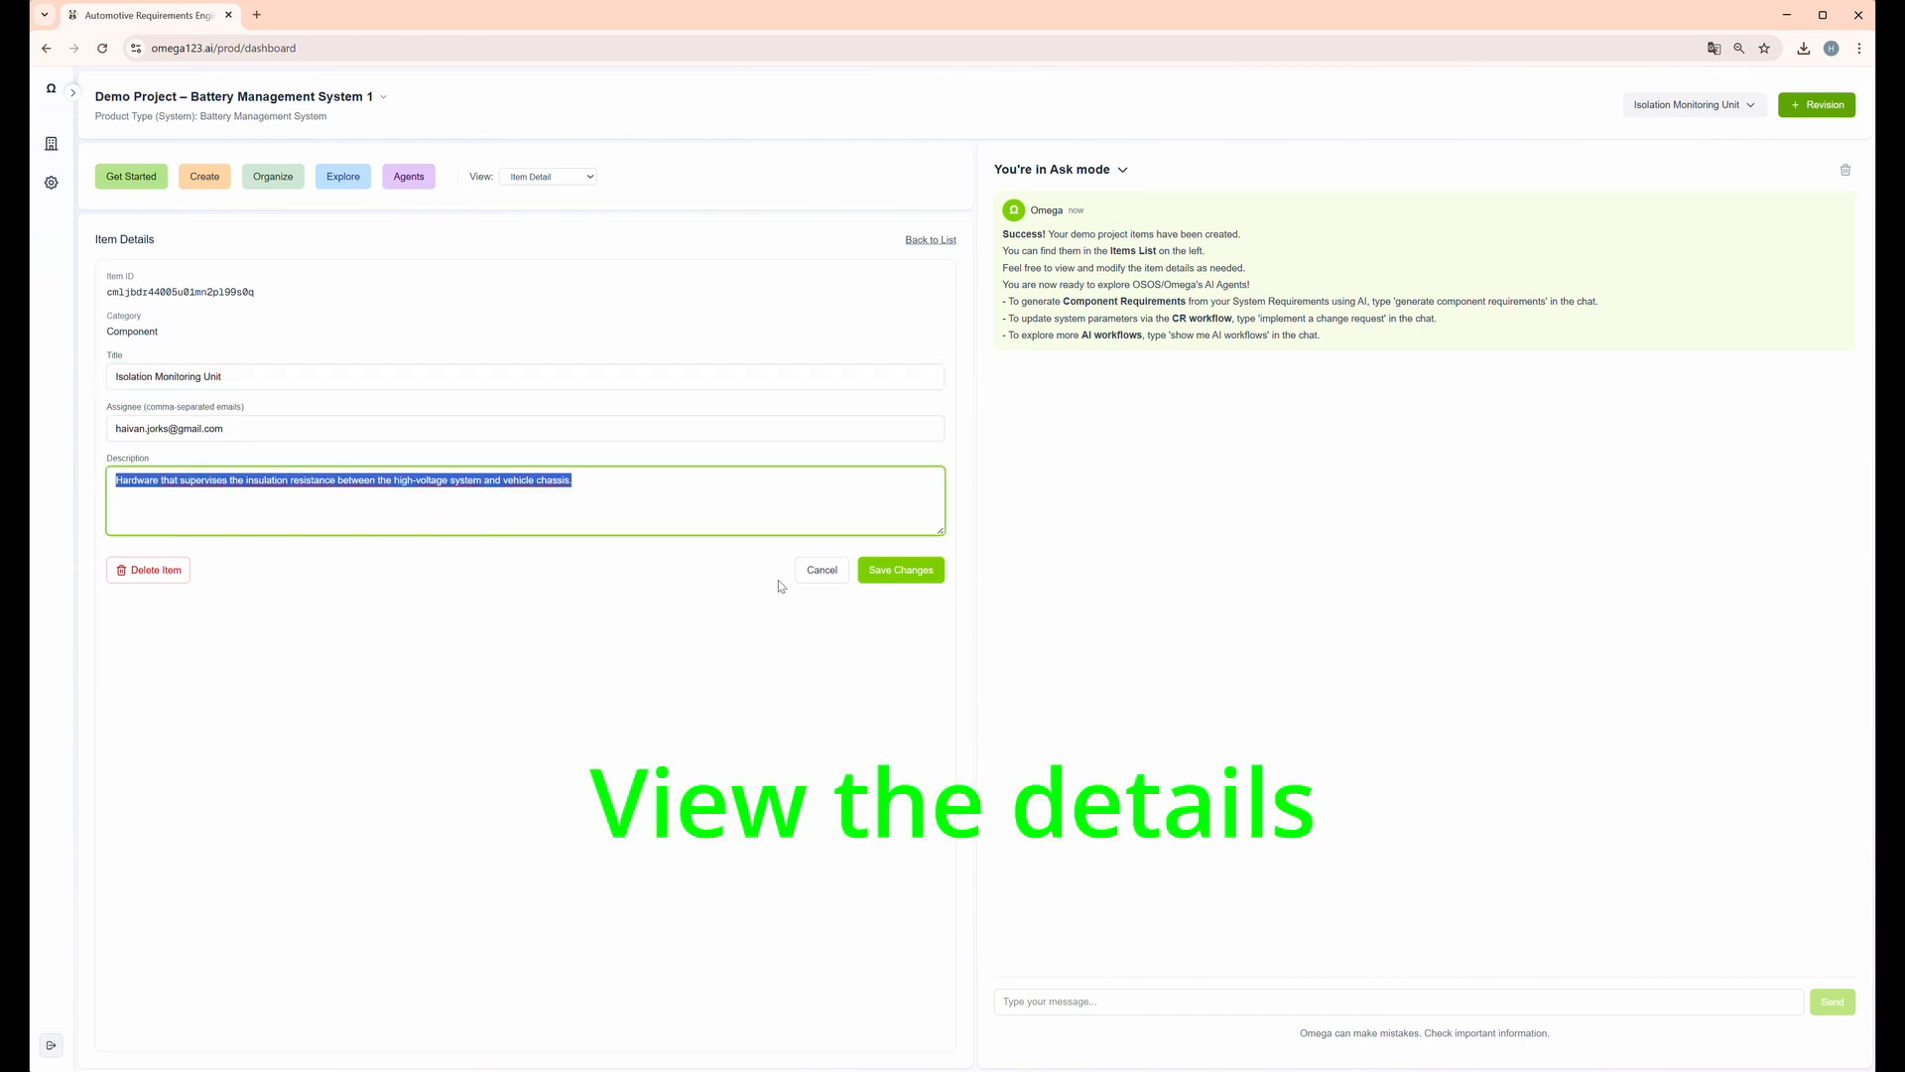
pyautogui.click(933, 243)
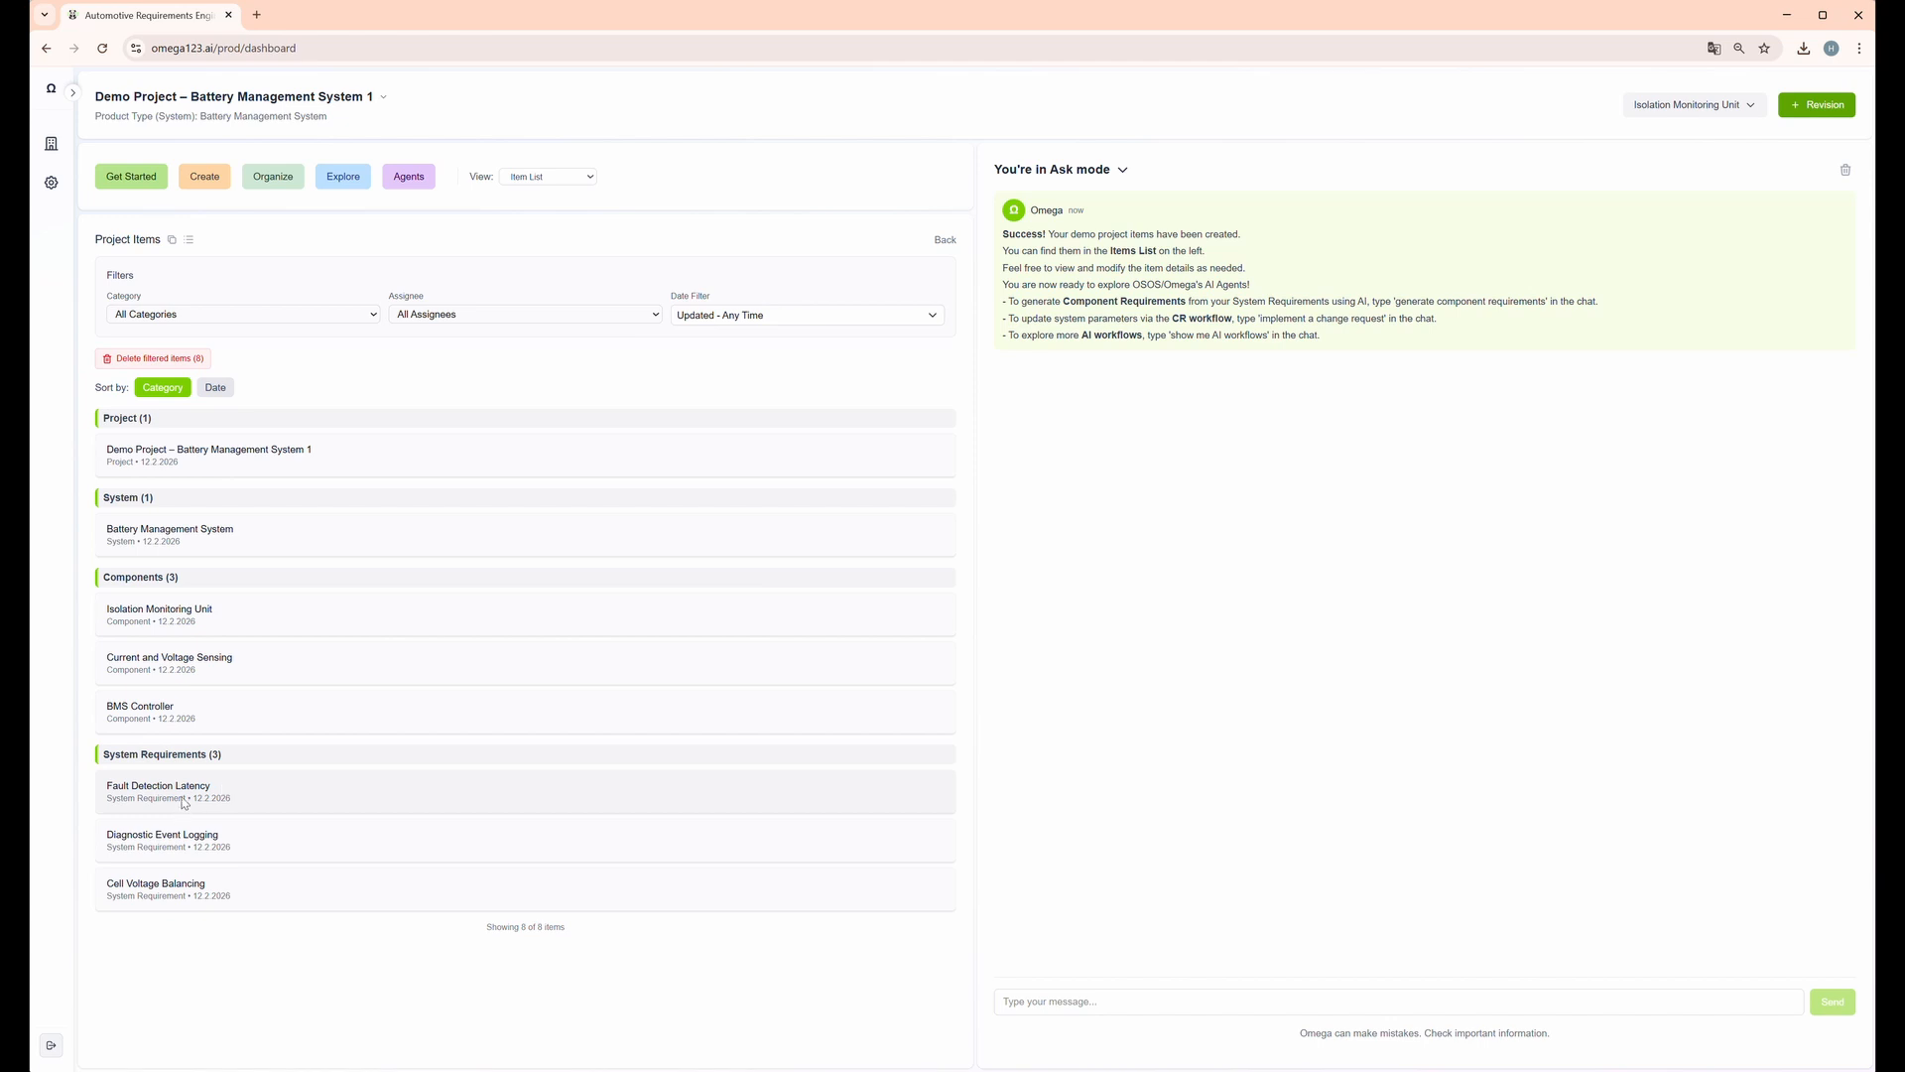
# View the project in the Project Overview and switch back to the Item List view
pyautogui.click(547, 178)
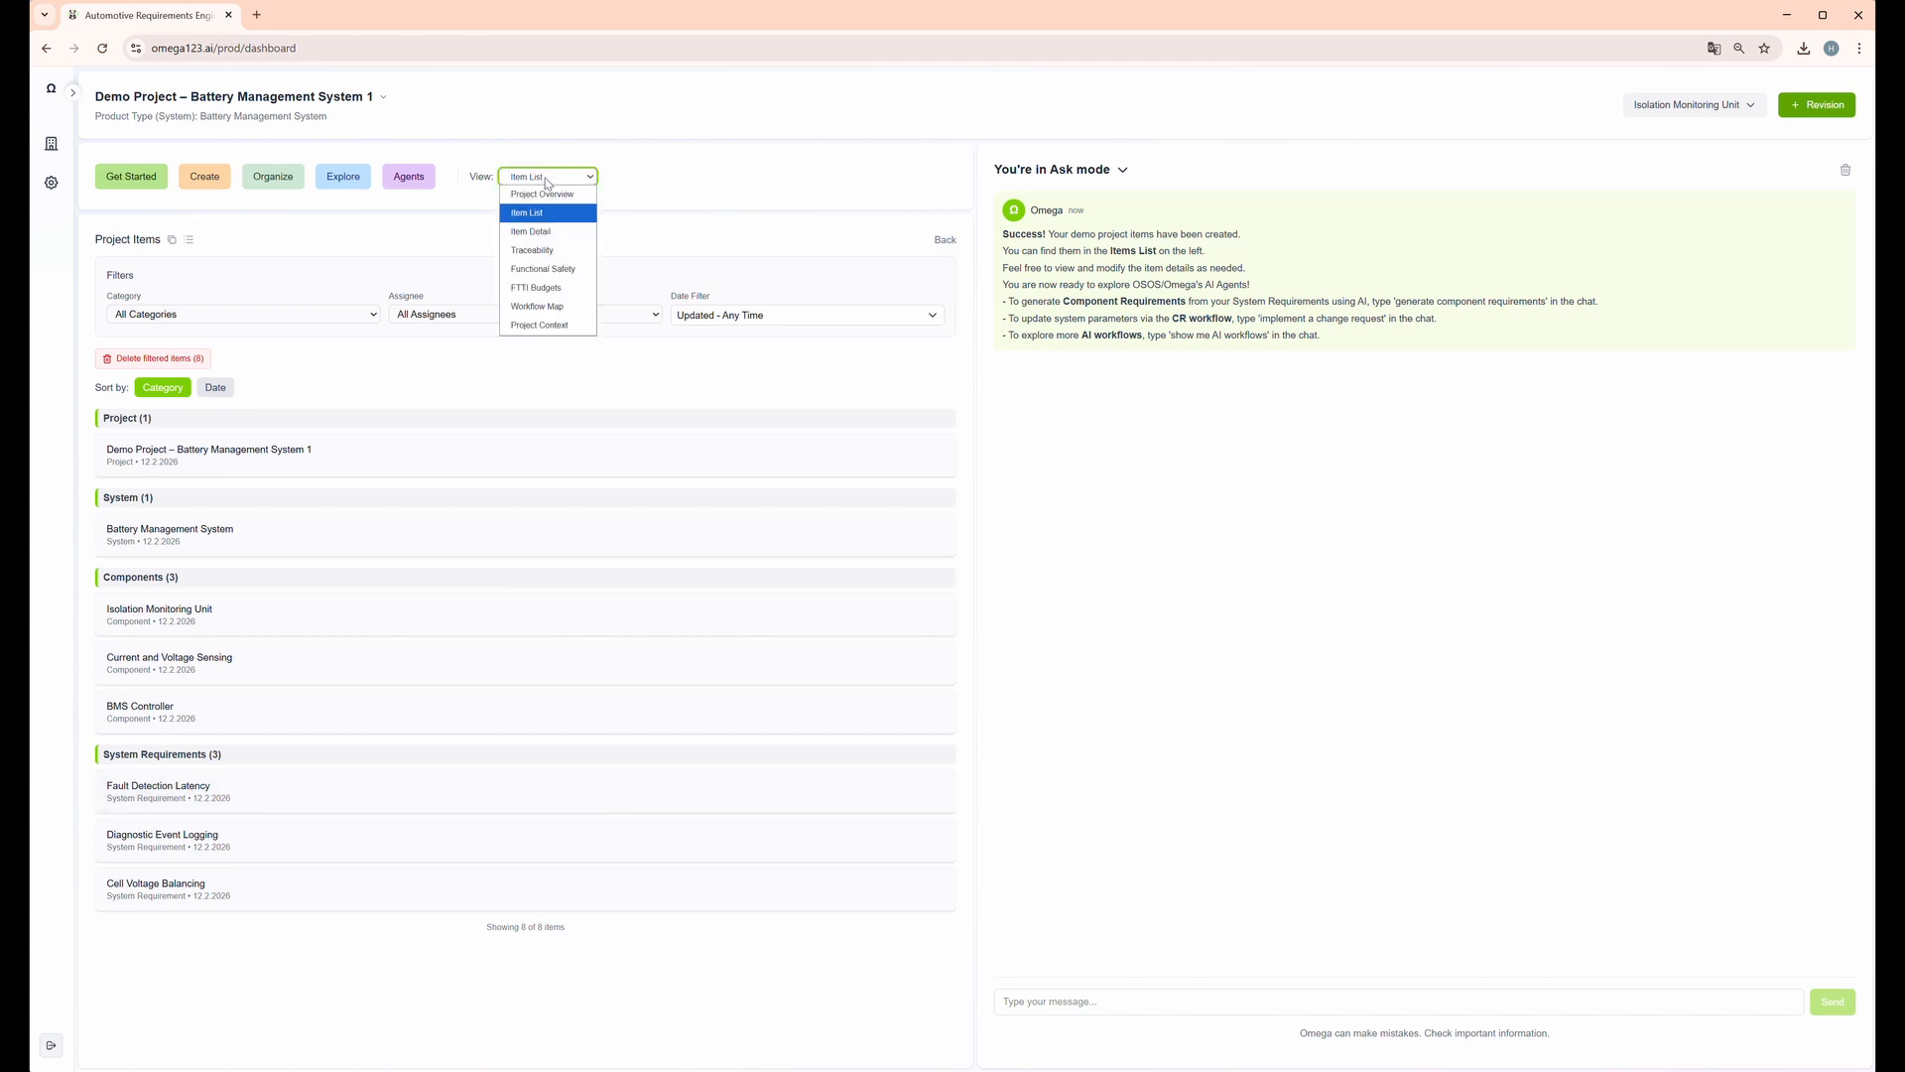
pyautogui.click(544, 194)
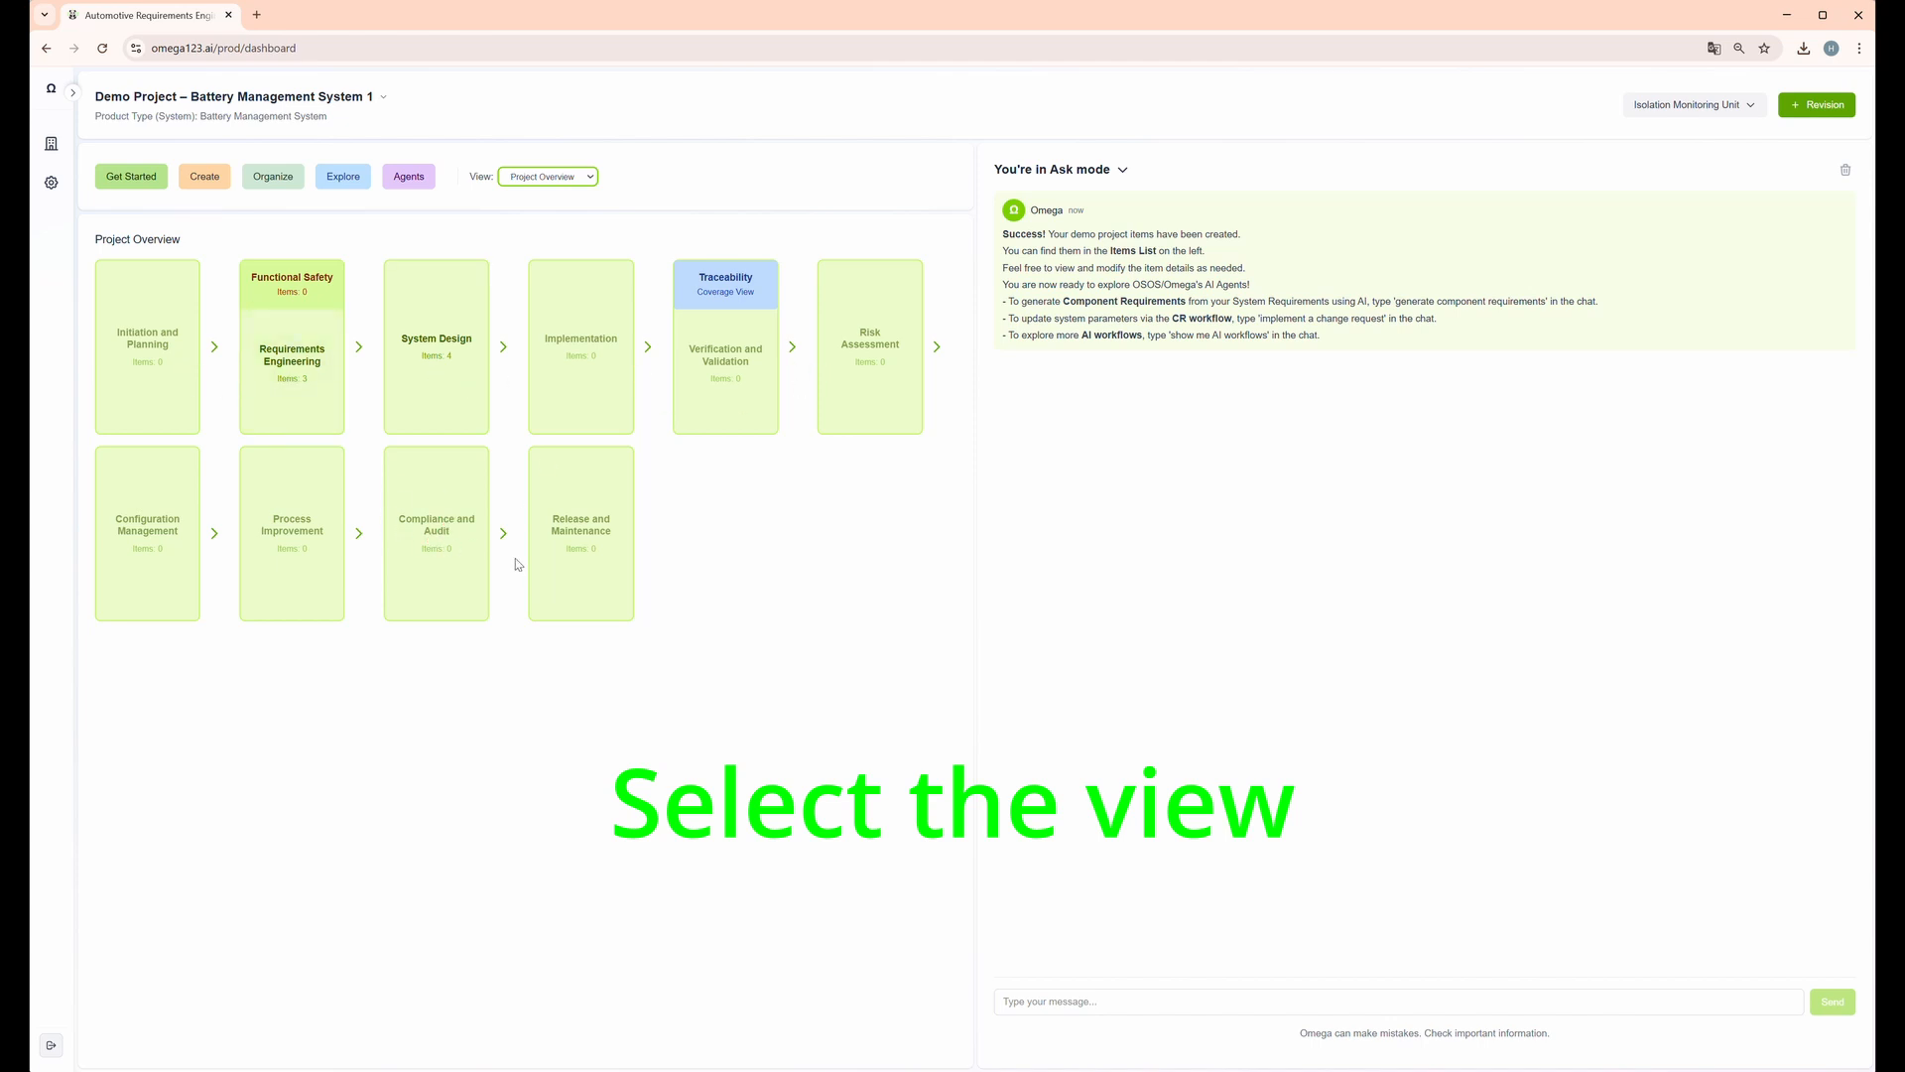
pyautogui.click(550, 178)
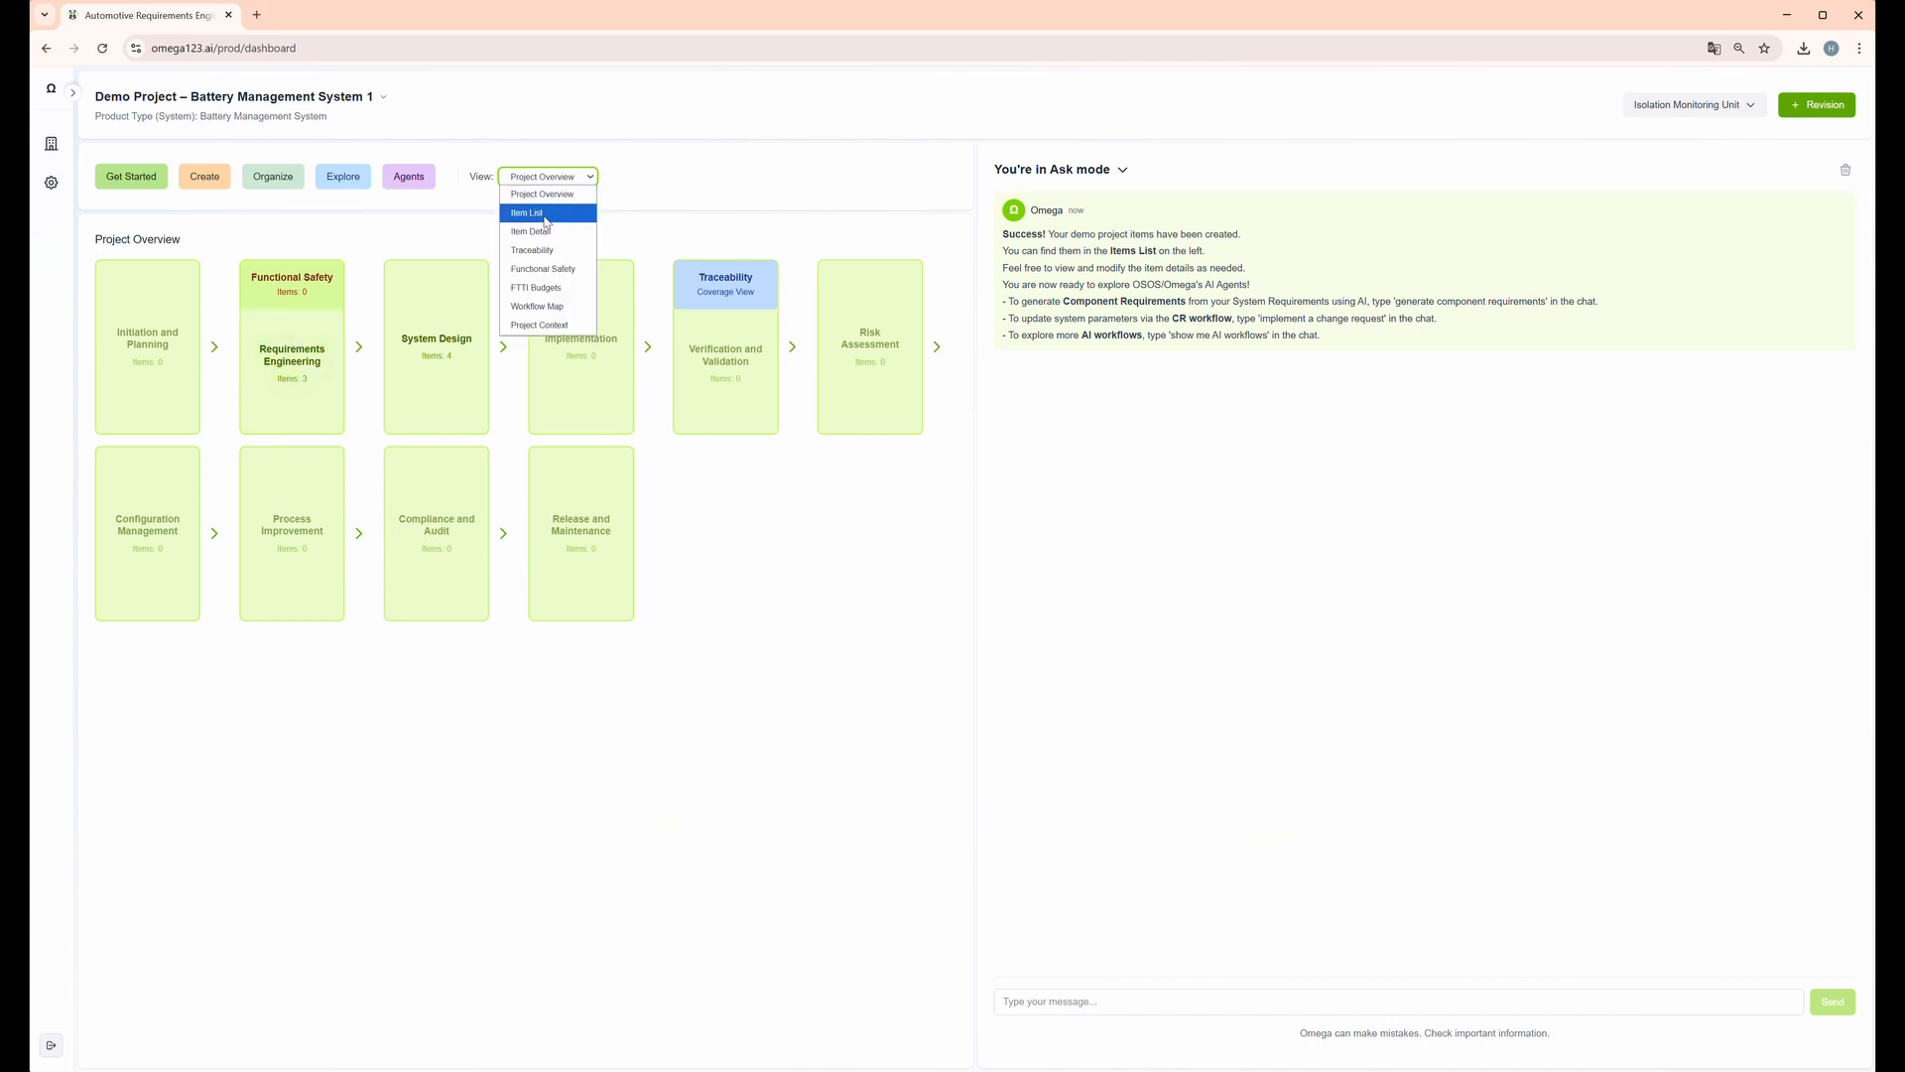
pyautogui.click(547, 214)
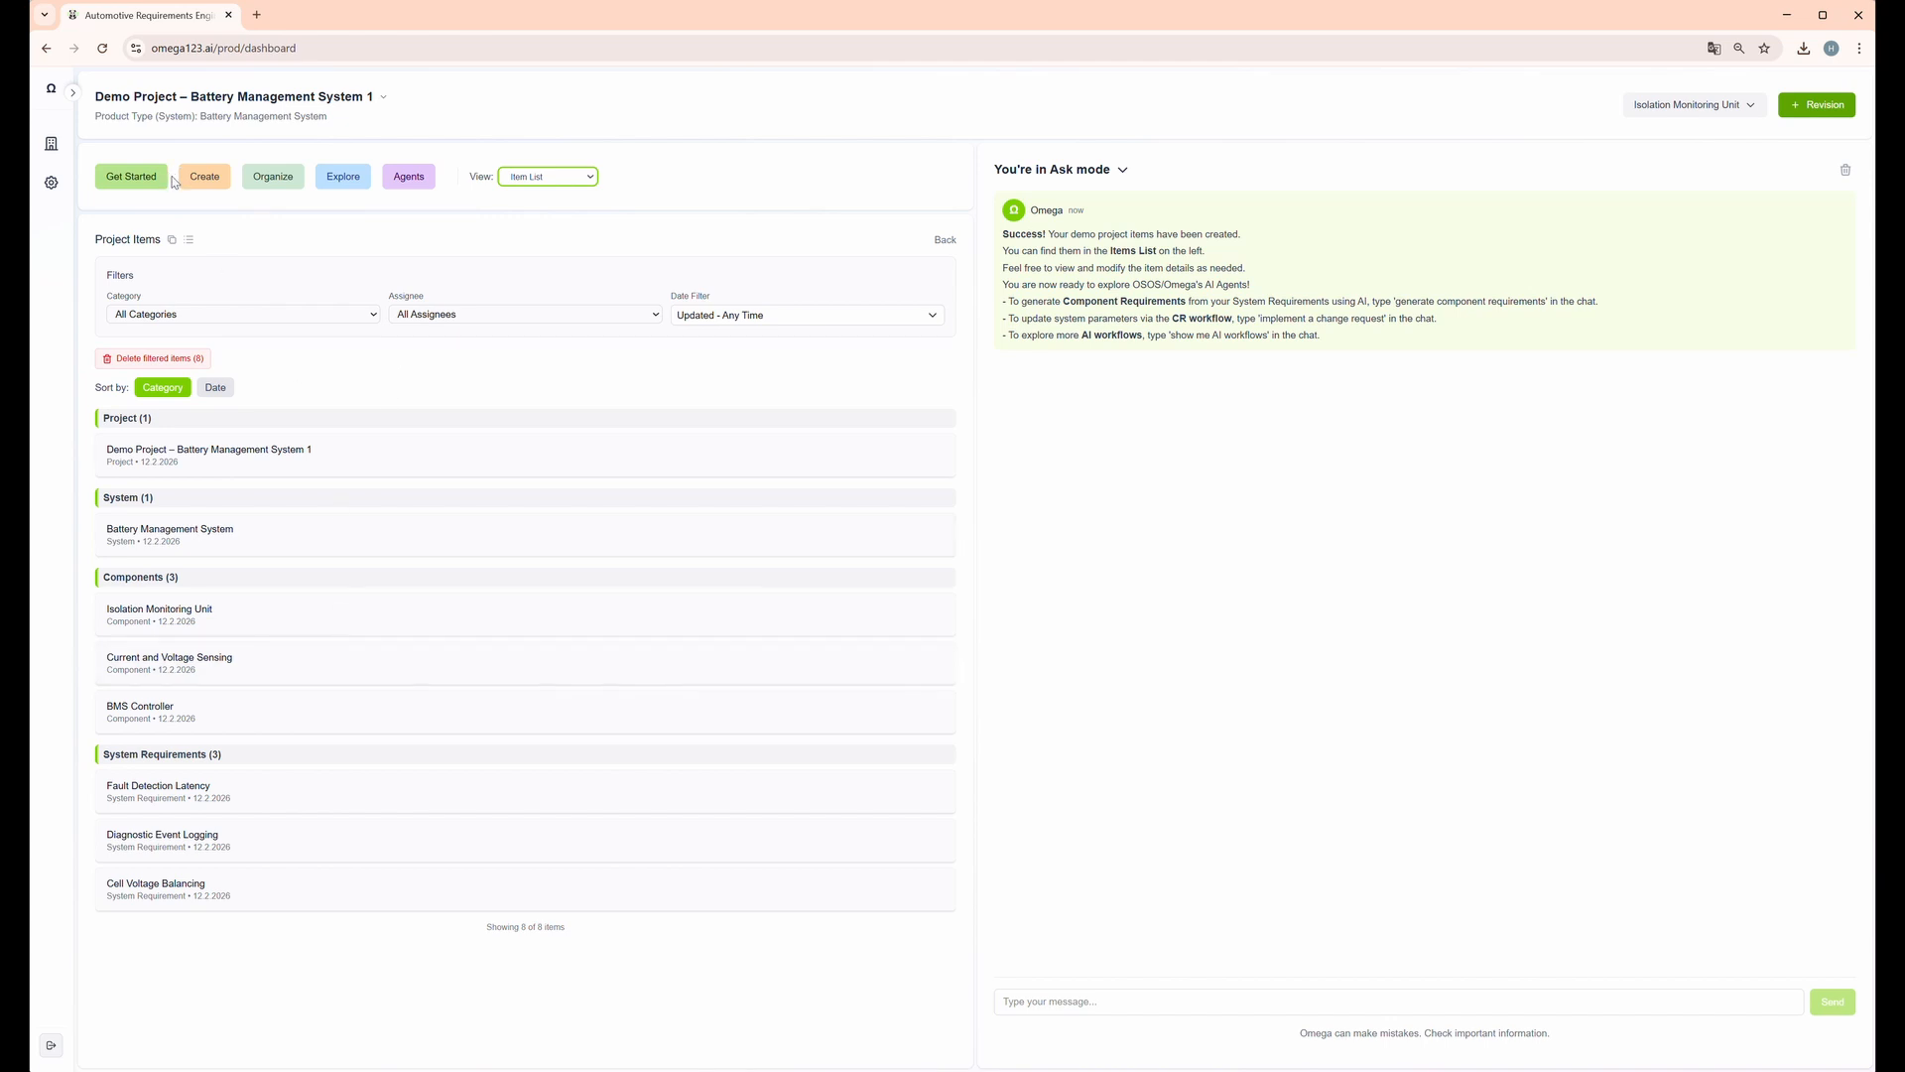
# Look through the new project item form, trying the Component category, and close it without creating an item
pyautogui.click(207, 181)
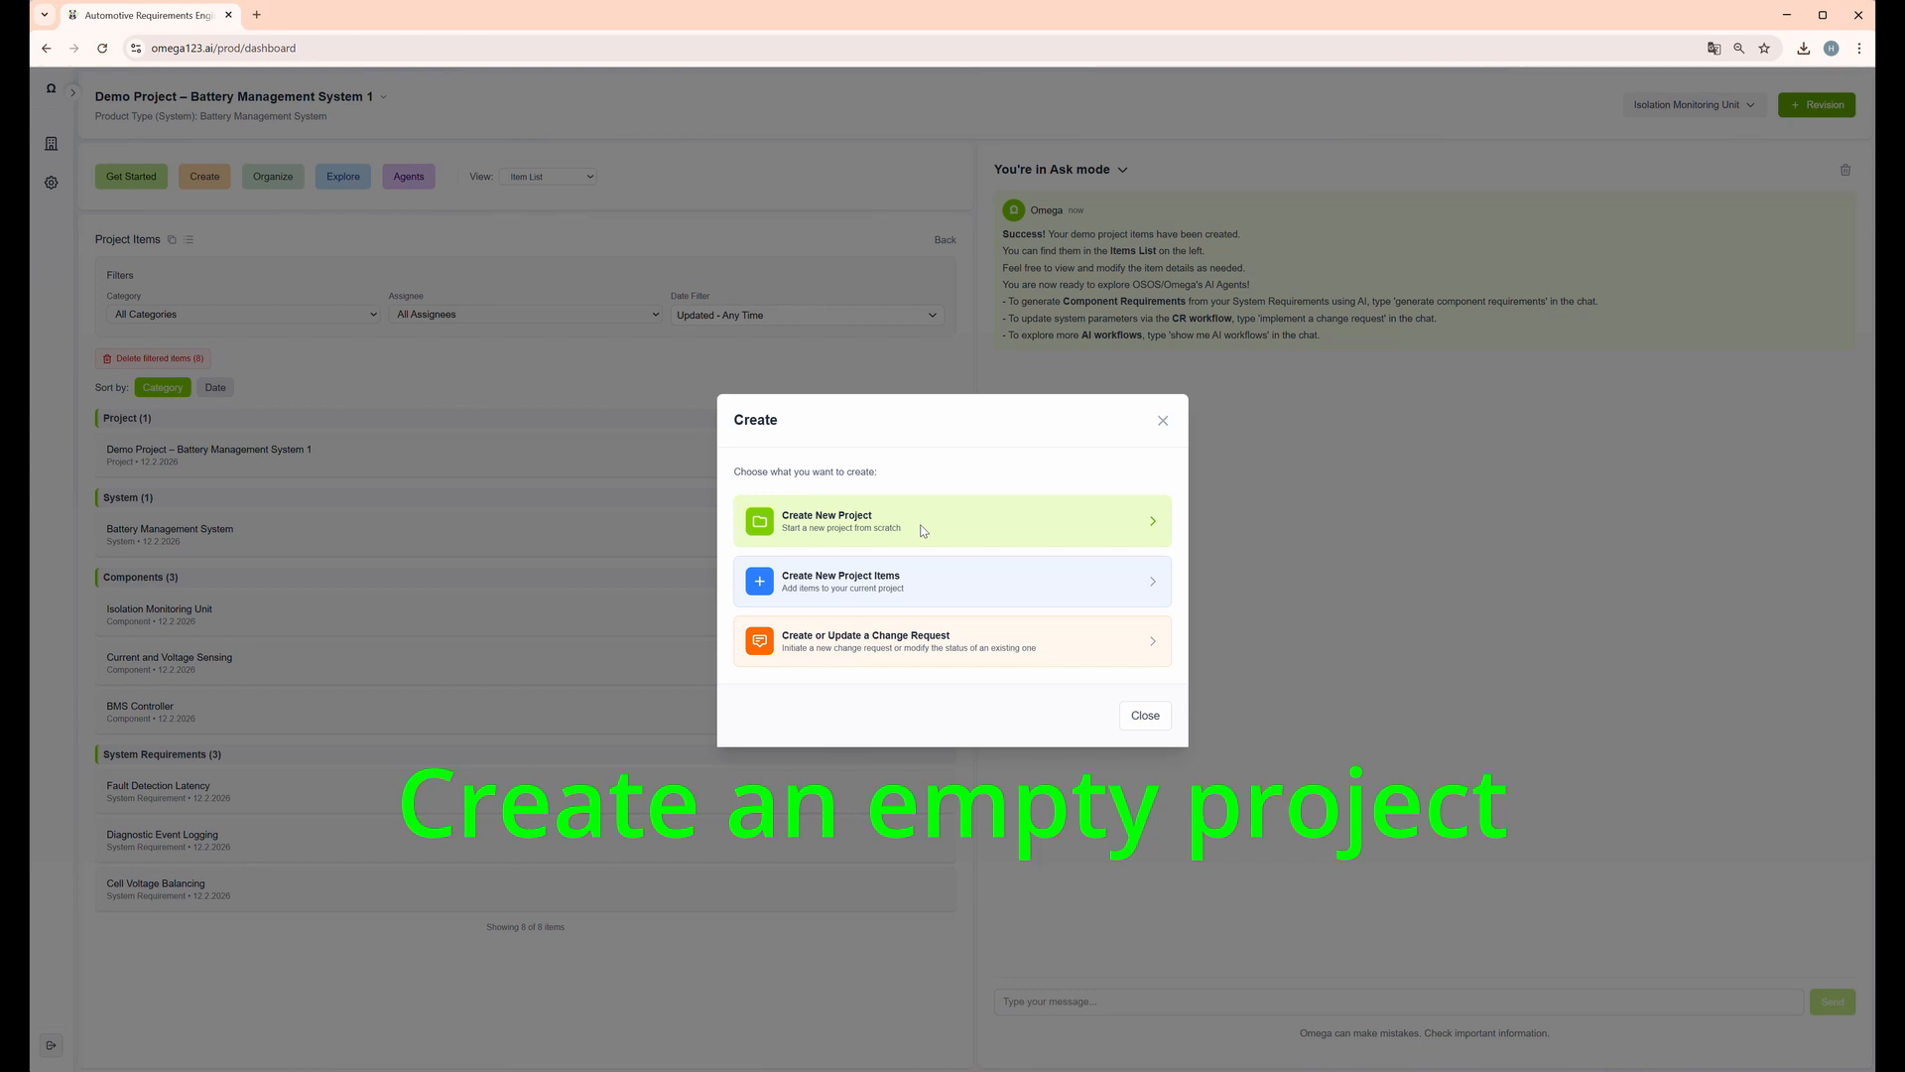
pyautogui.click(891, 586)
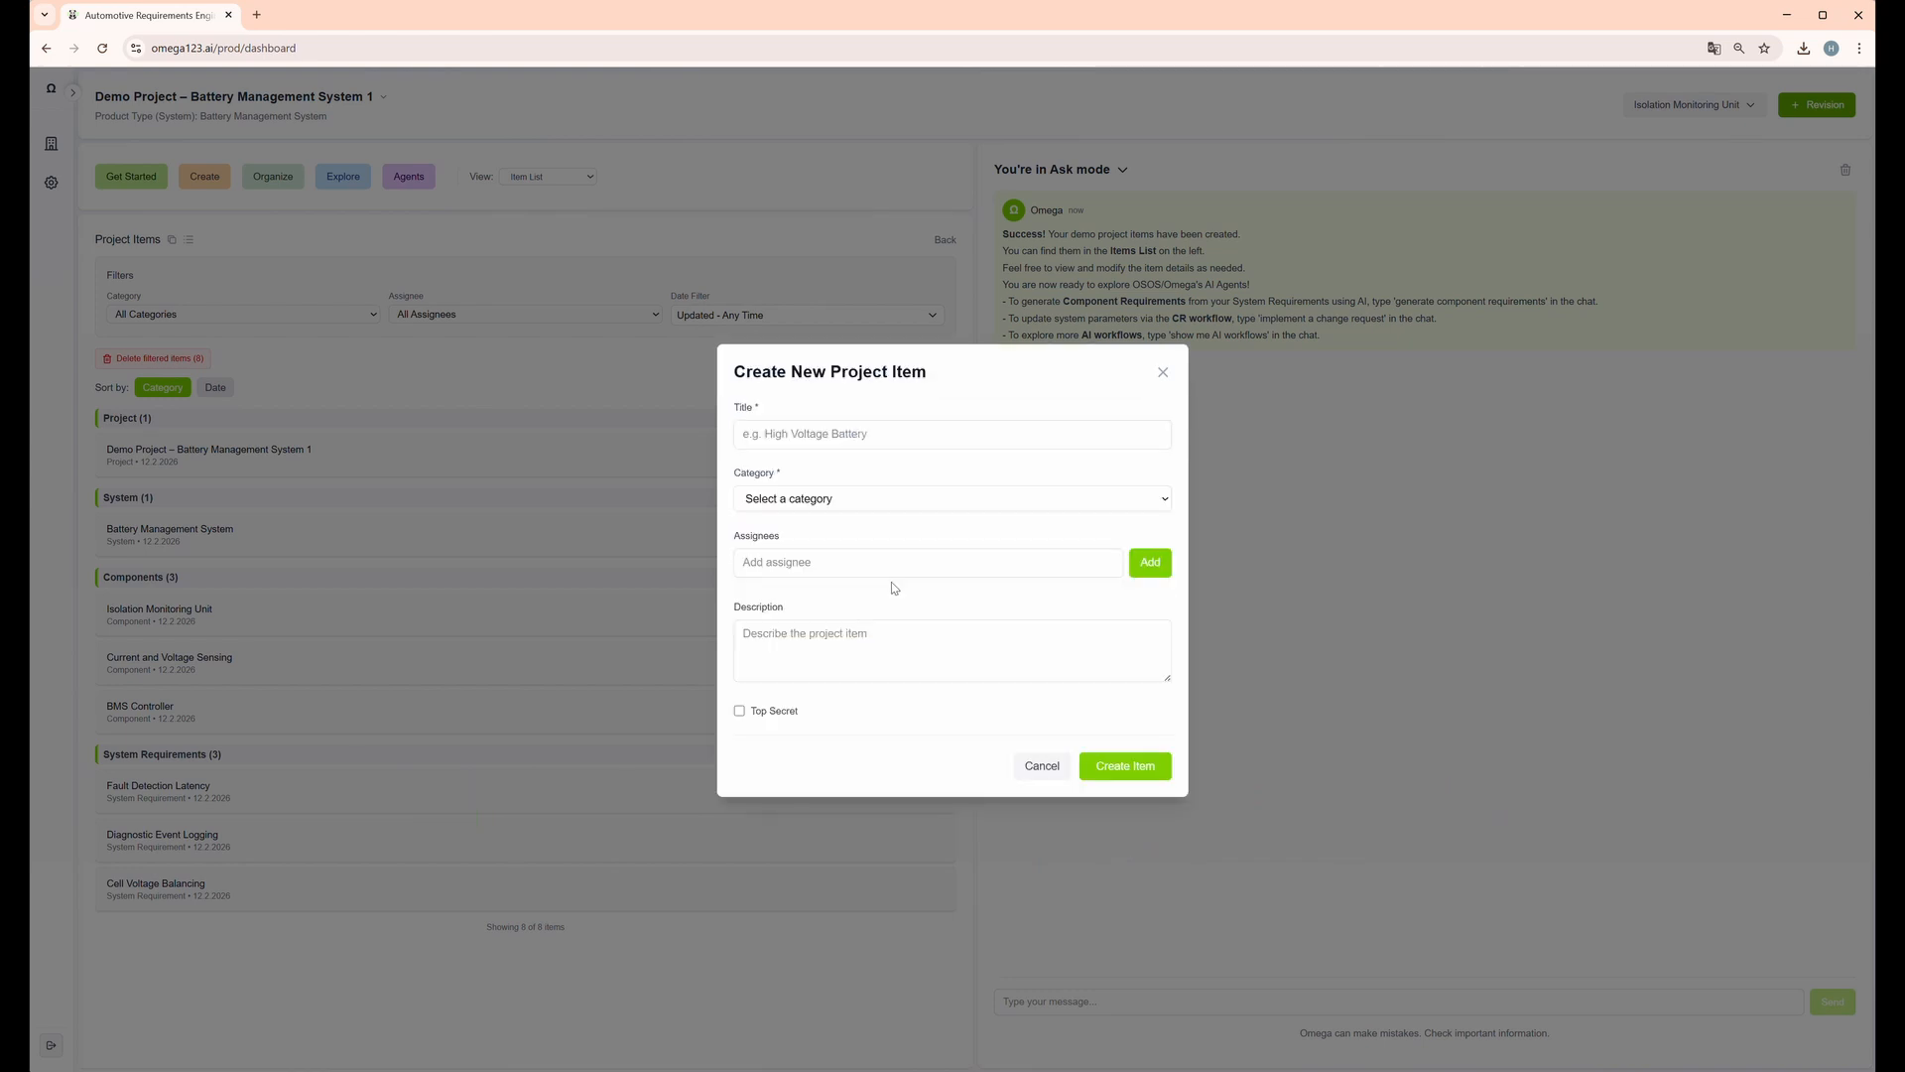
pyautogui.click(872, 434)
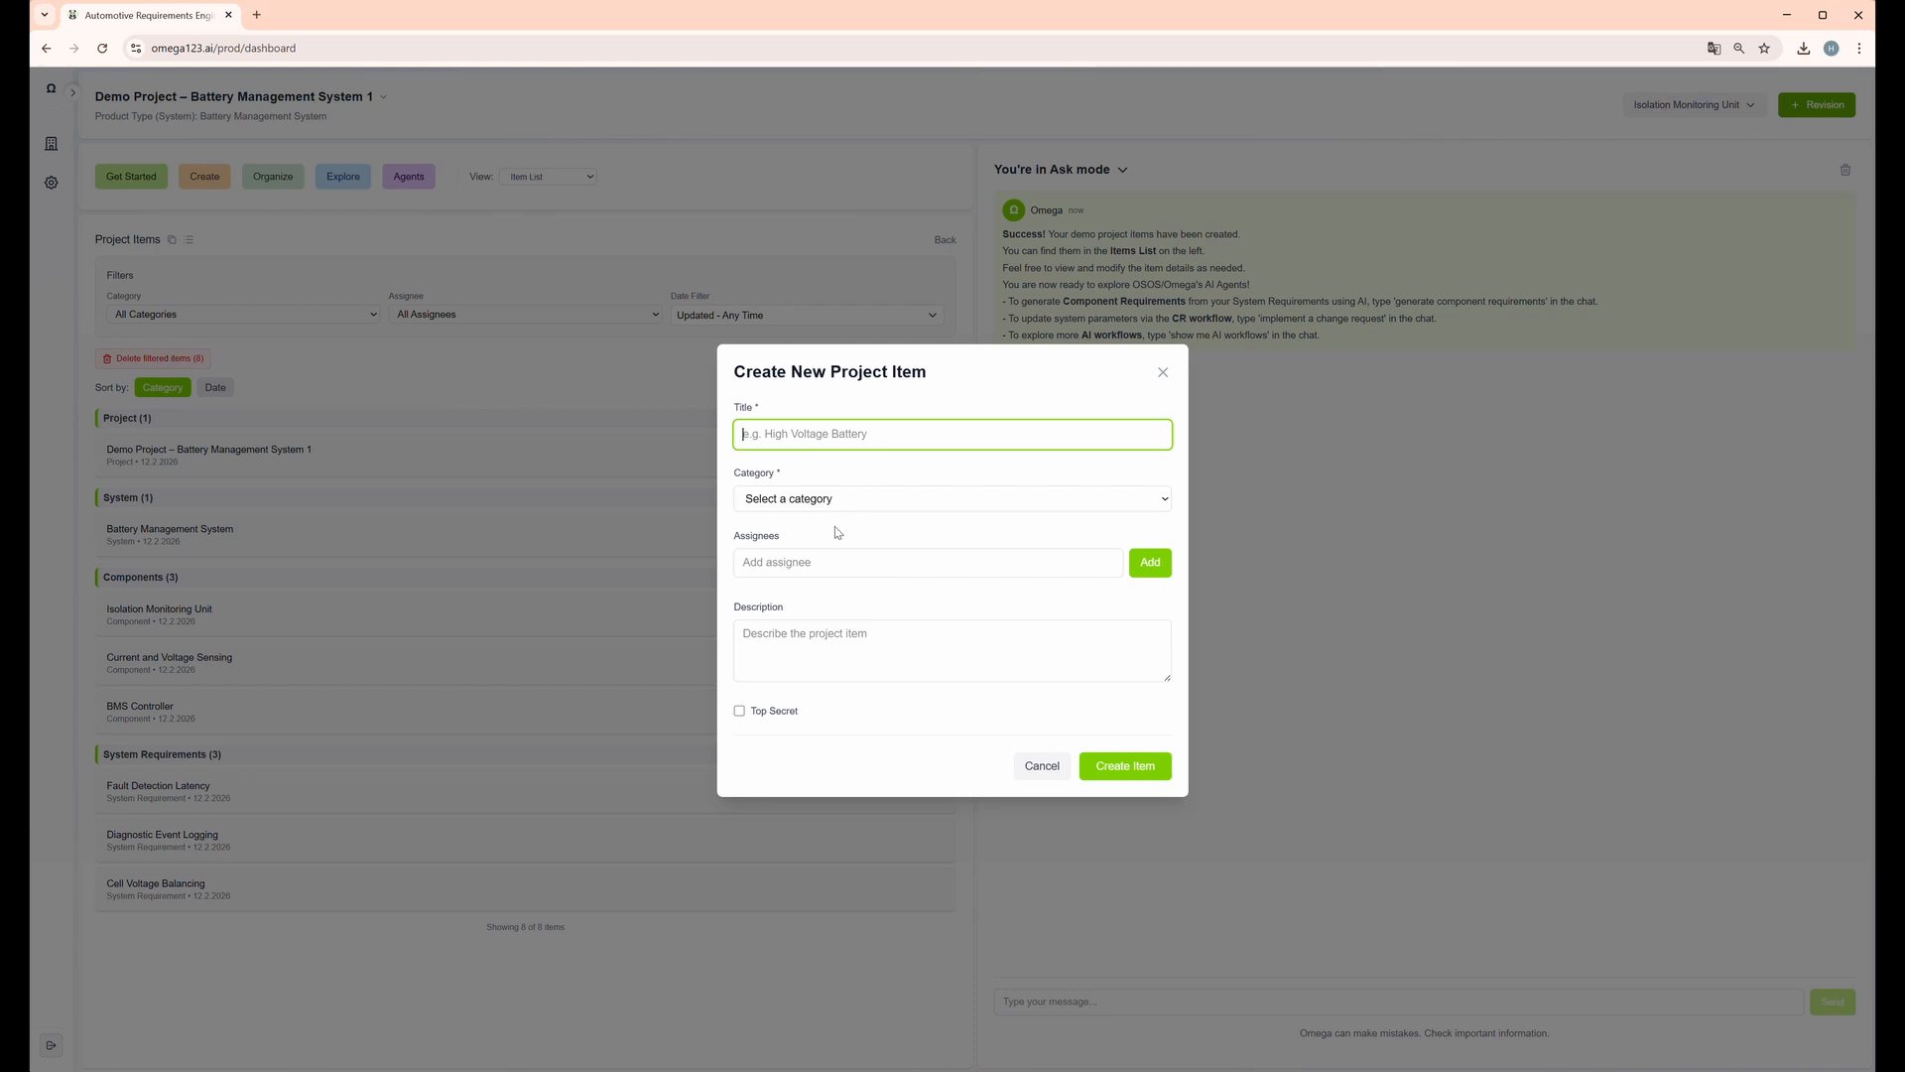
pyautogui.click(858, 506)
pyautogui.click(829, 580)
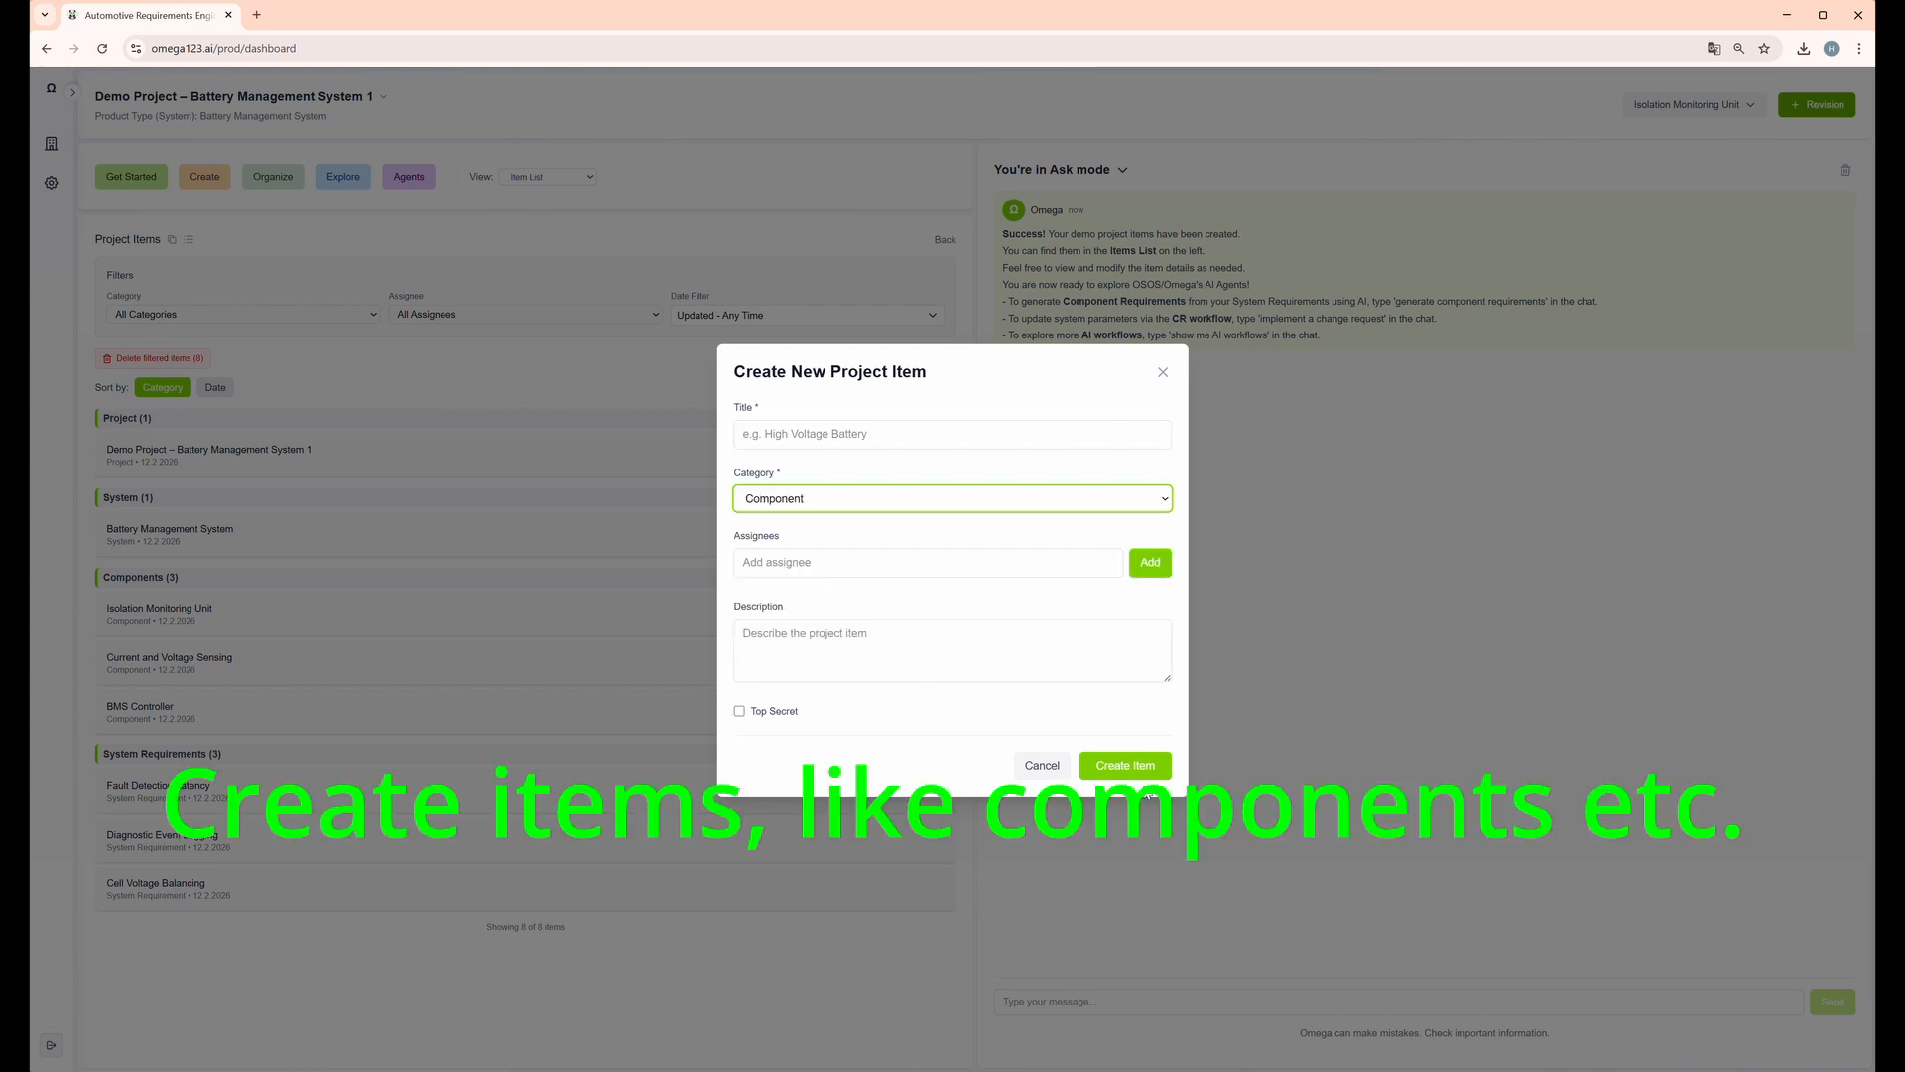
pyautogui.click(1163, 373)
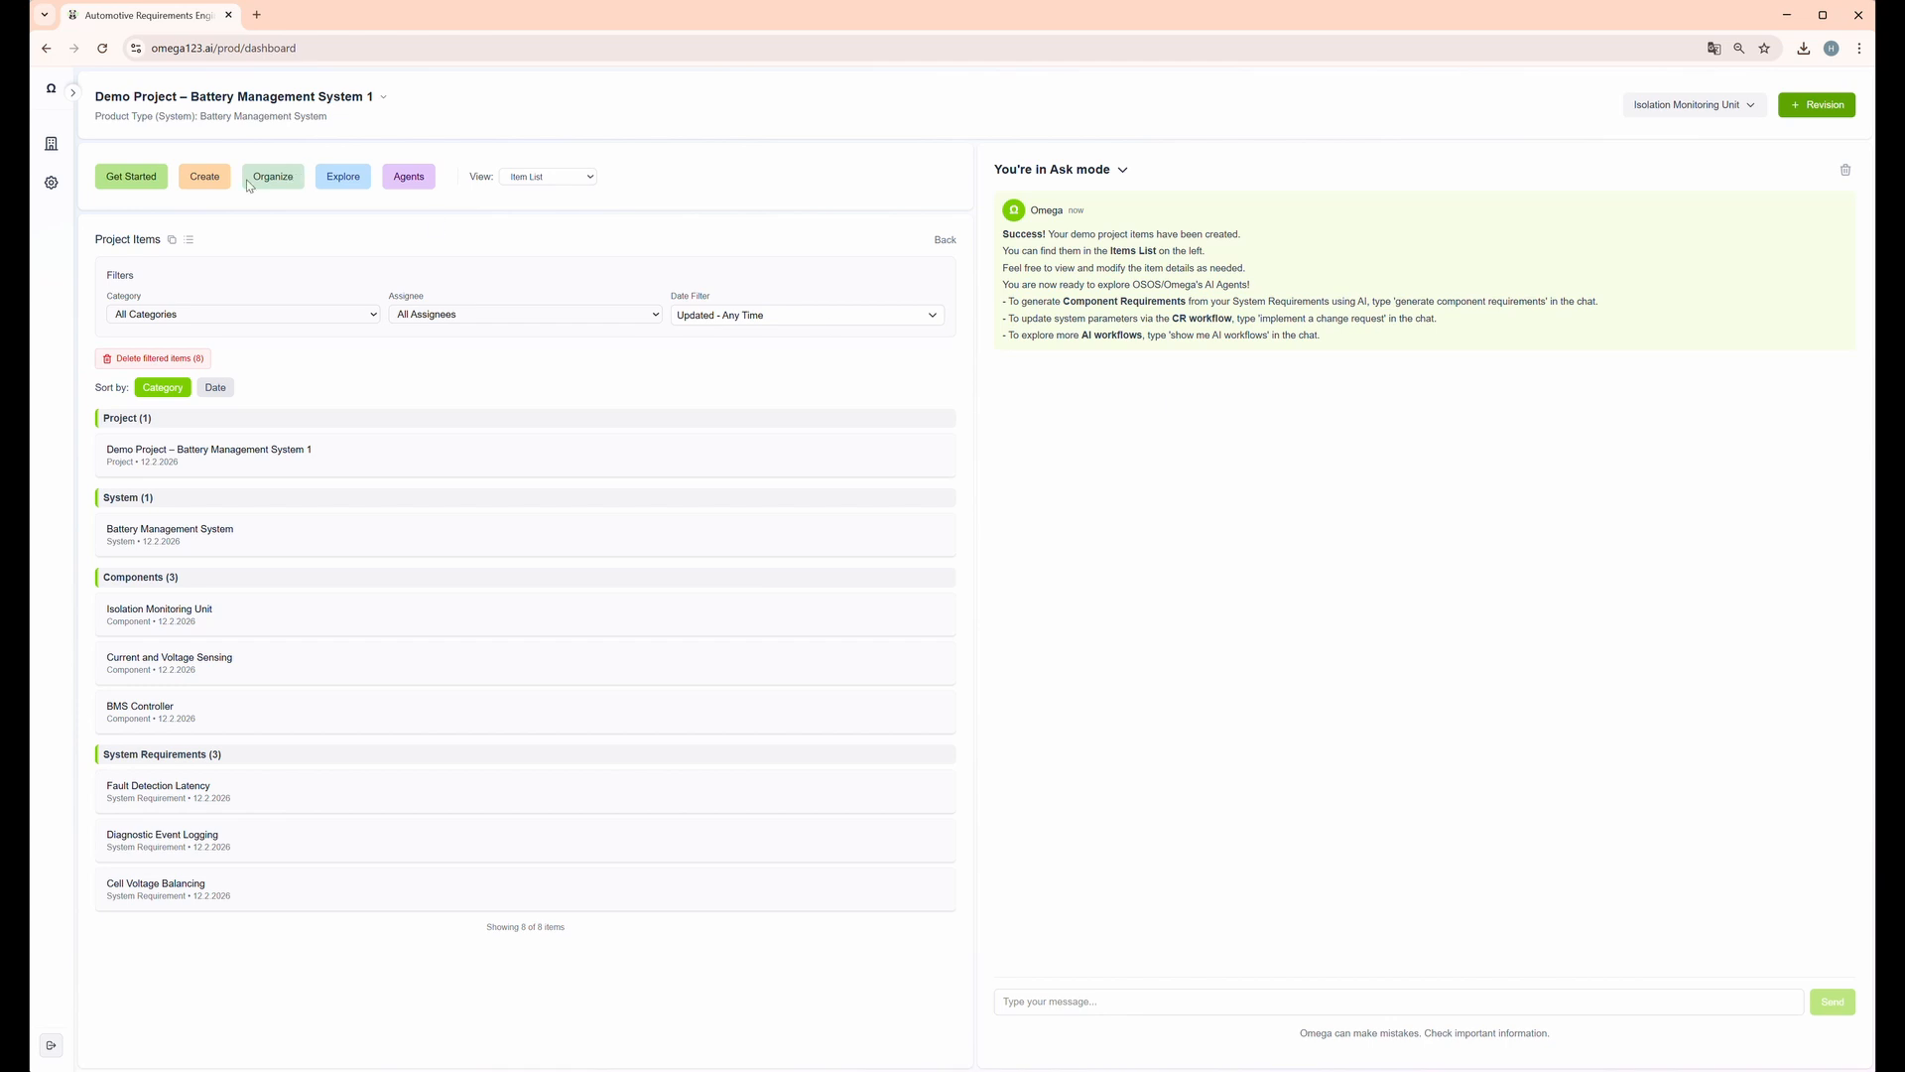
# Examine the form for creating a change request, including its status options
pyautogui.click(209, 183)
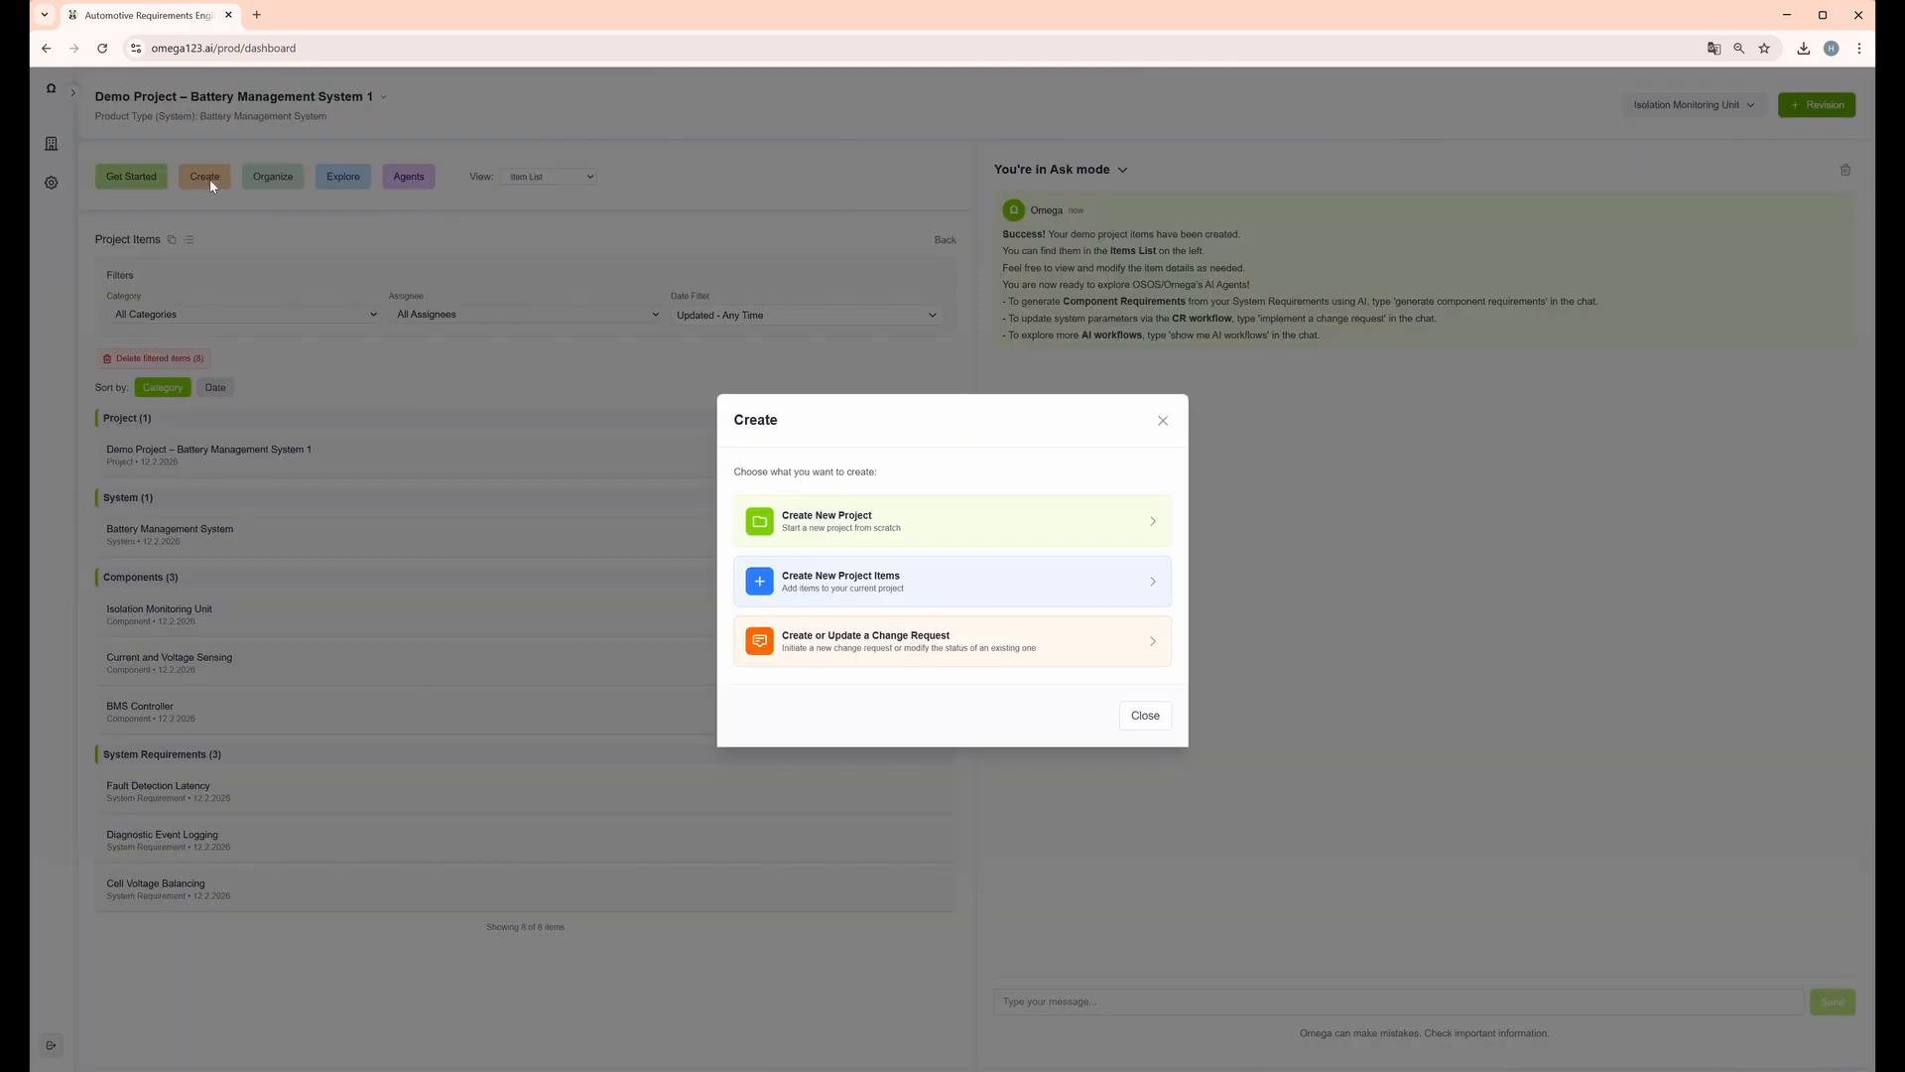
pyautogui.click(851, 652)
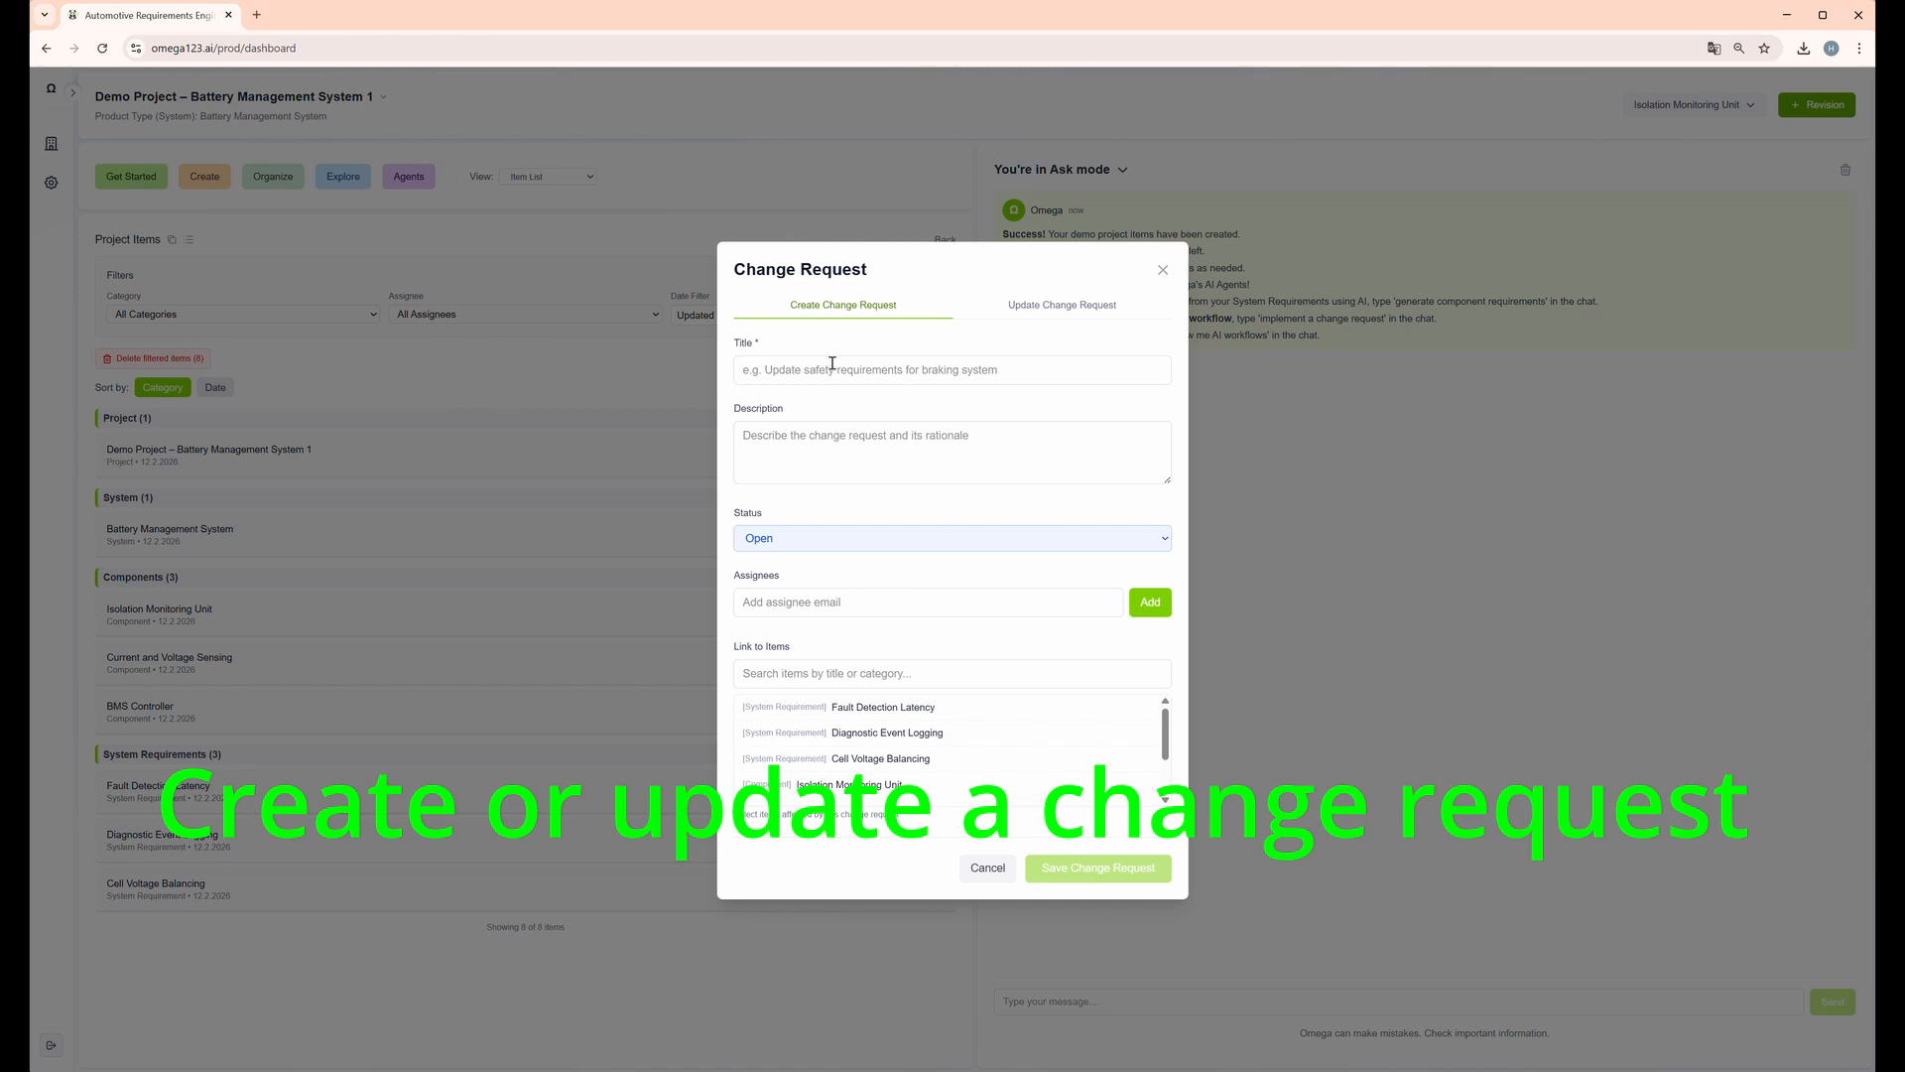
pyautogui.click(901, 544)
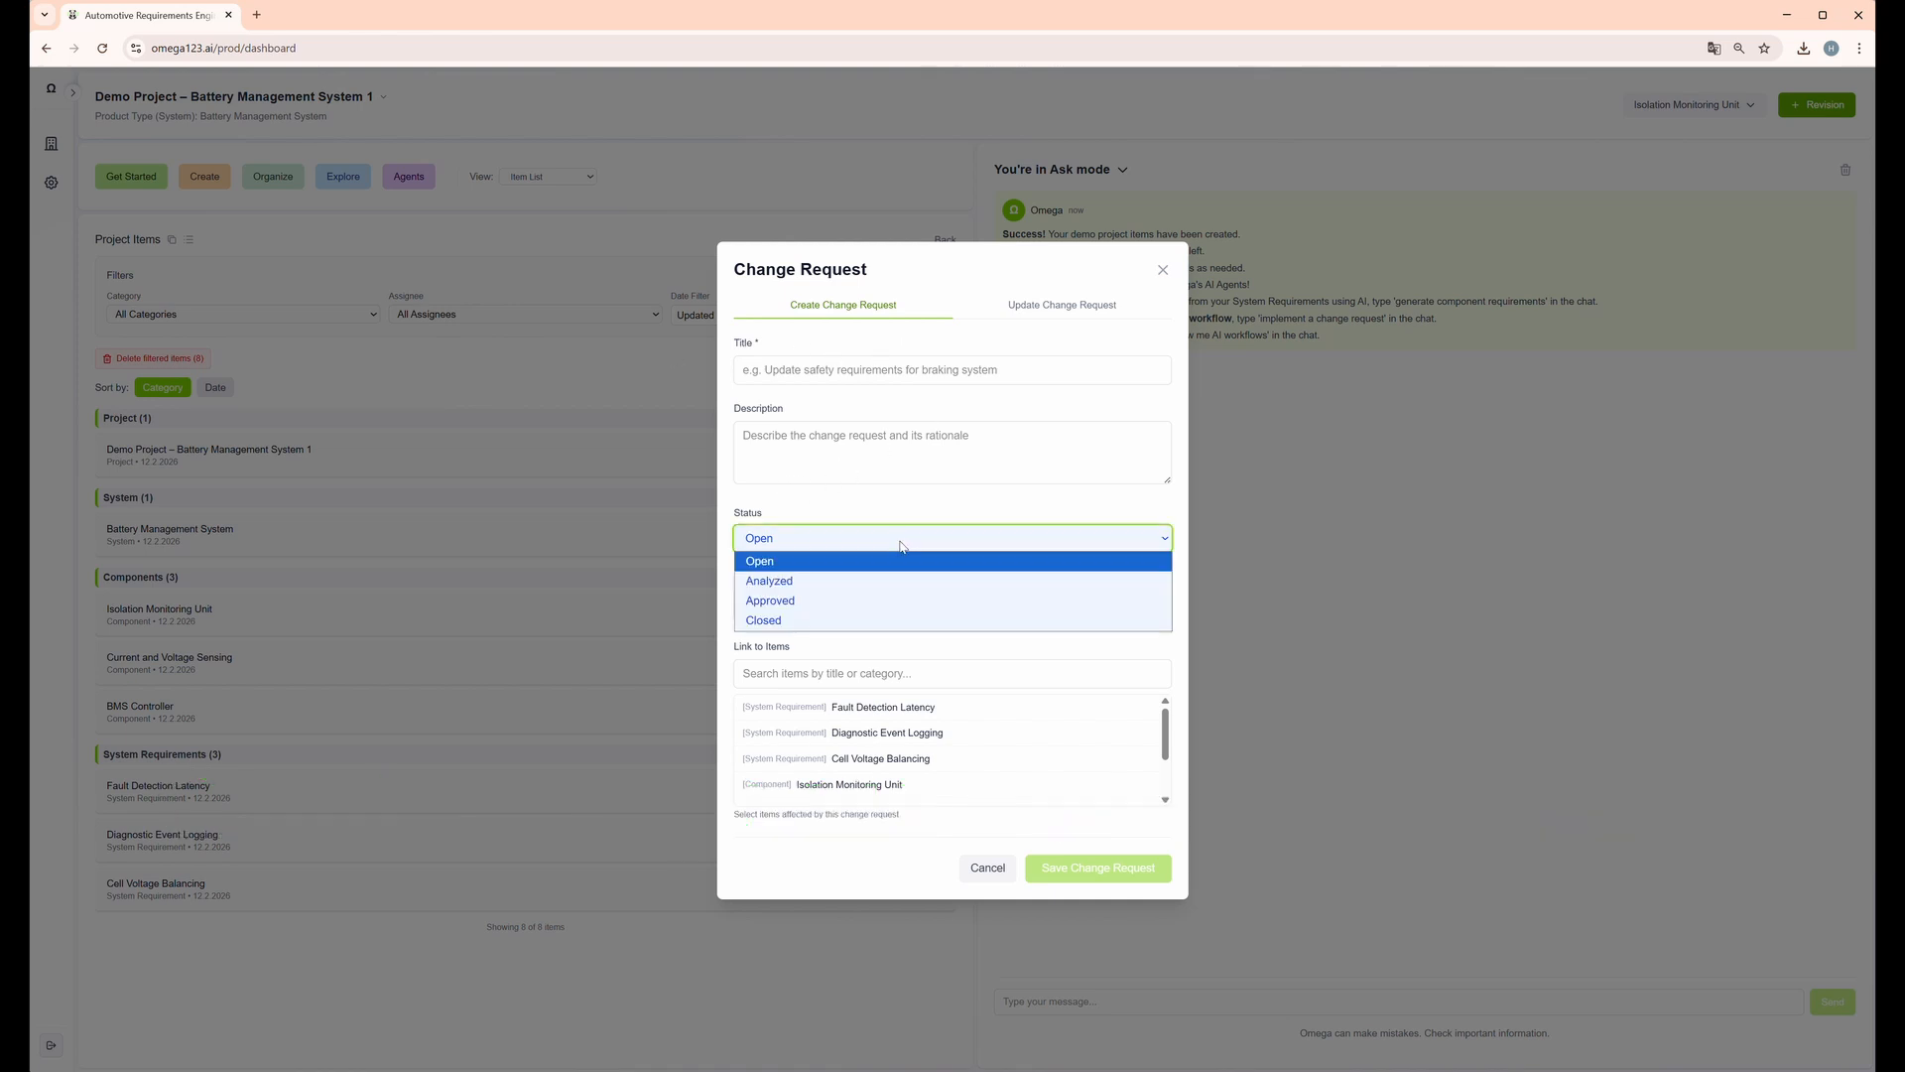
pyautogui.click(903, 544)
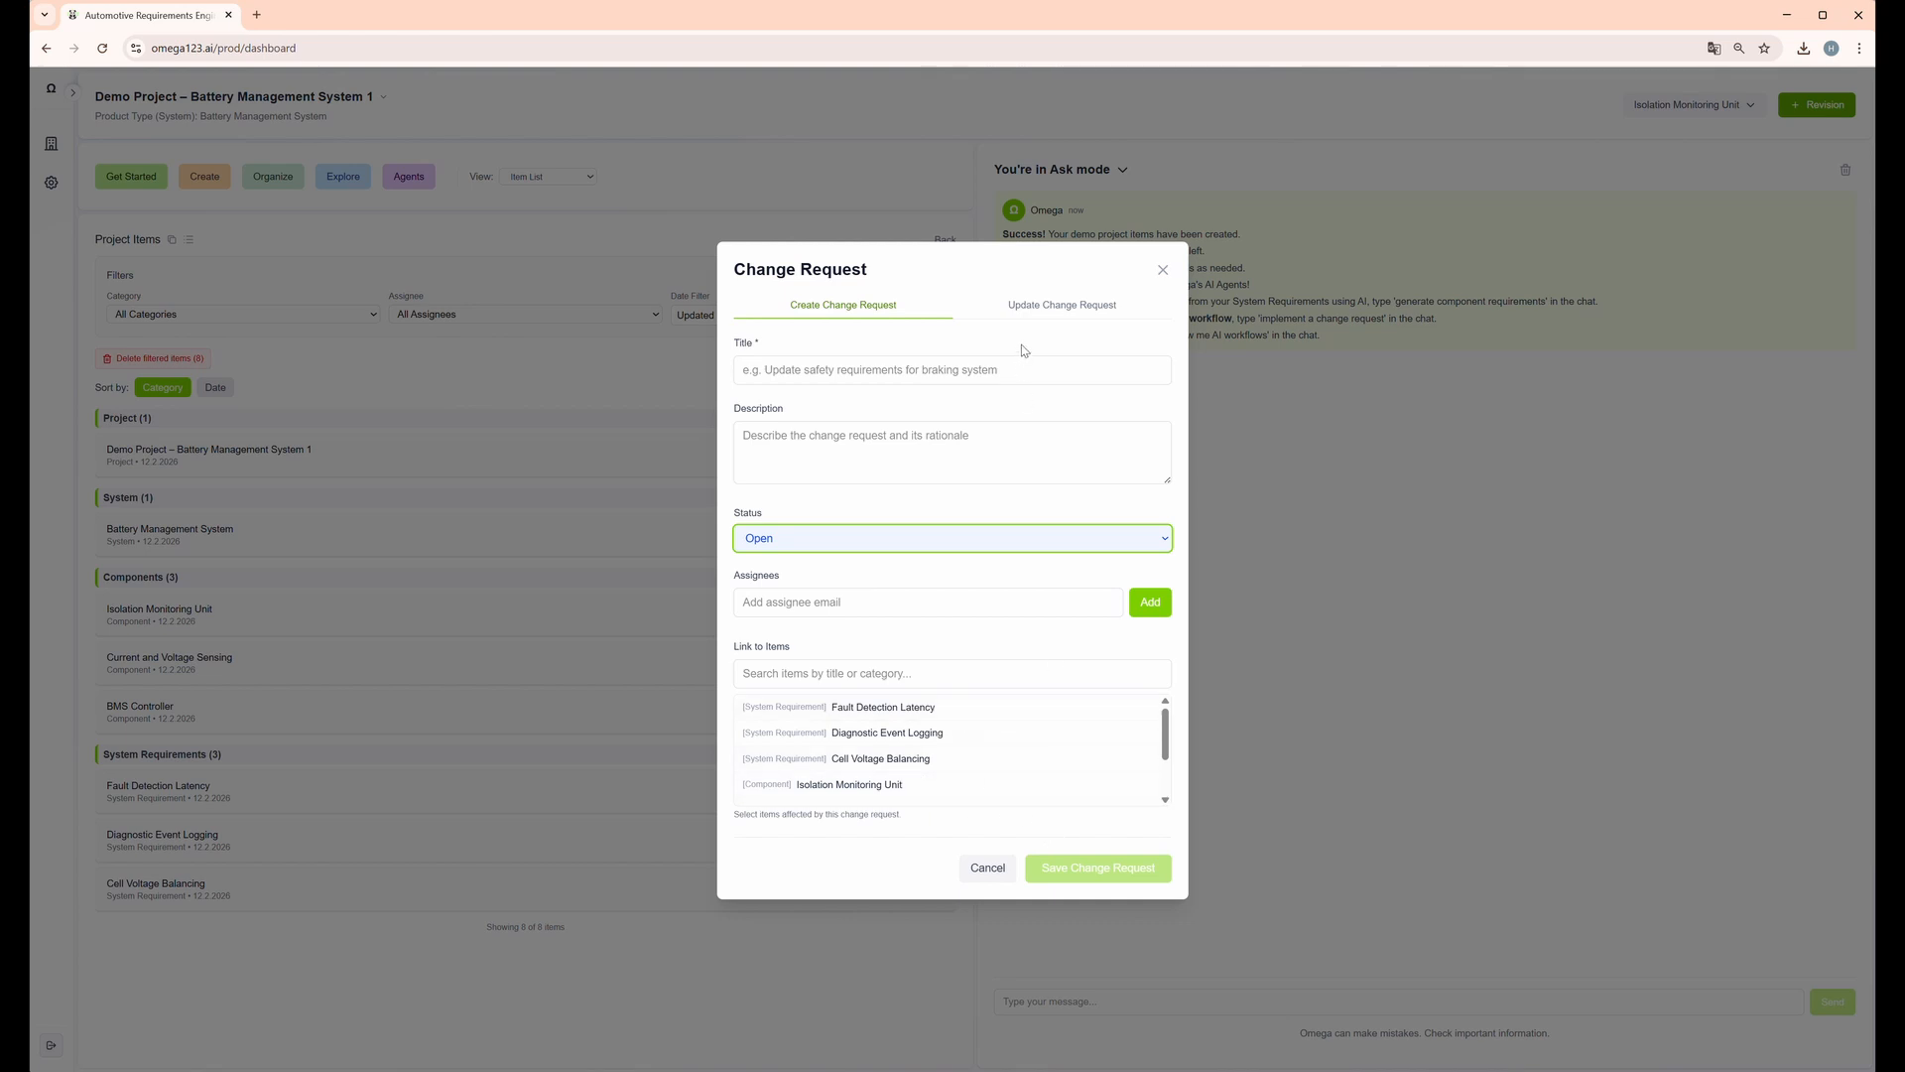
# Examine the form for updating a change request and close it without saving
pyautogui.click(1038, 312)
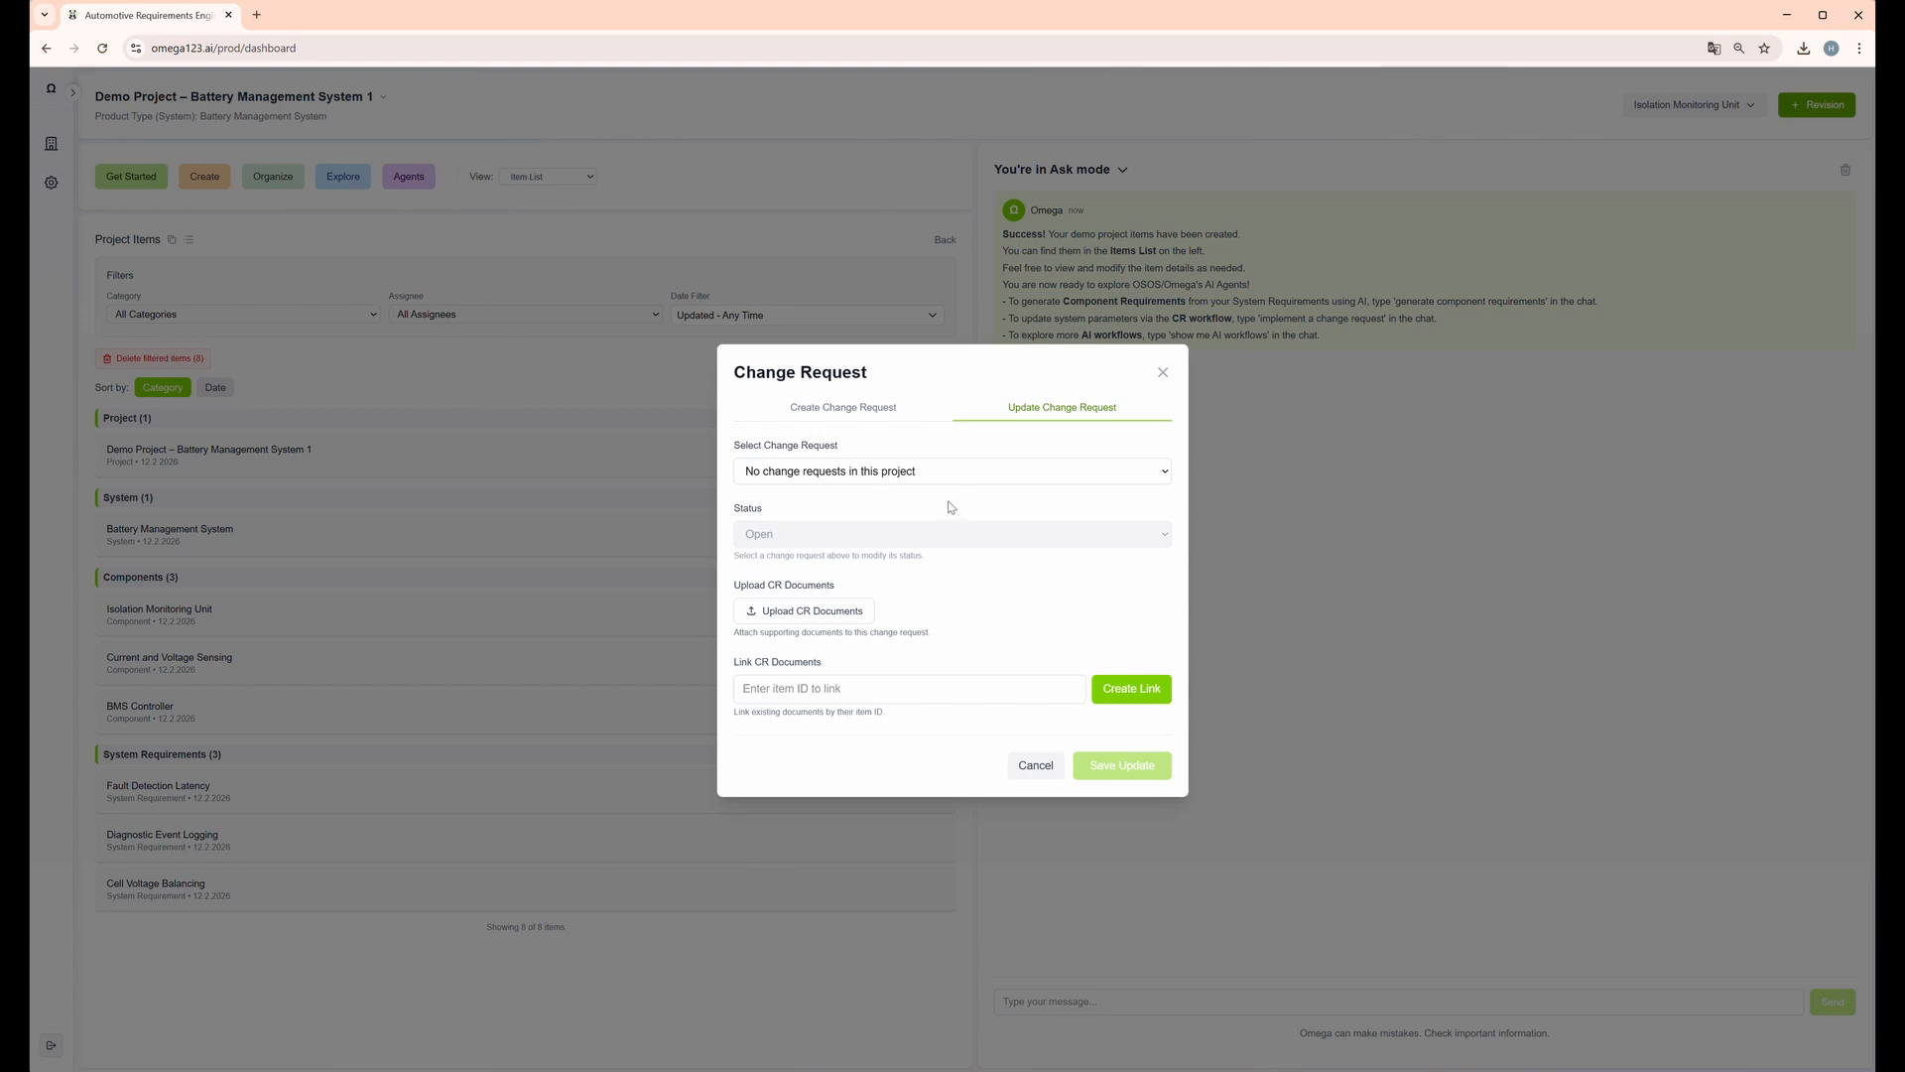
pyautogui.click(962, 474)
pyautogui.click(962, 477)
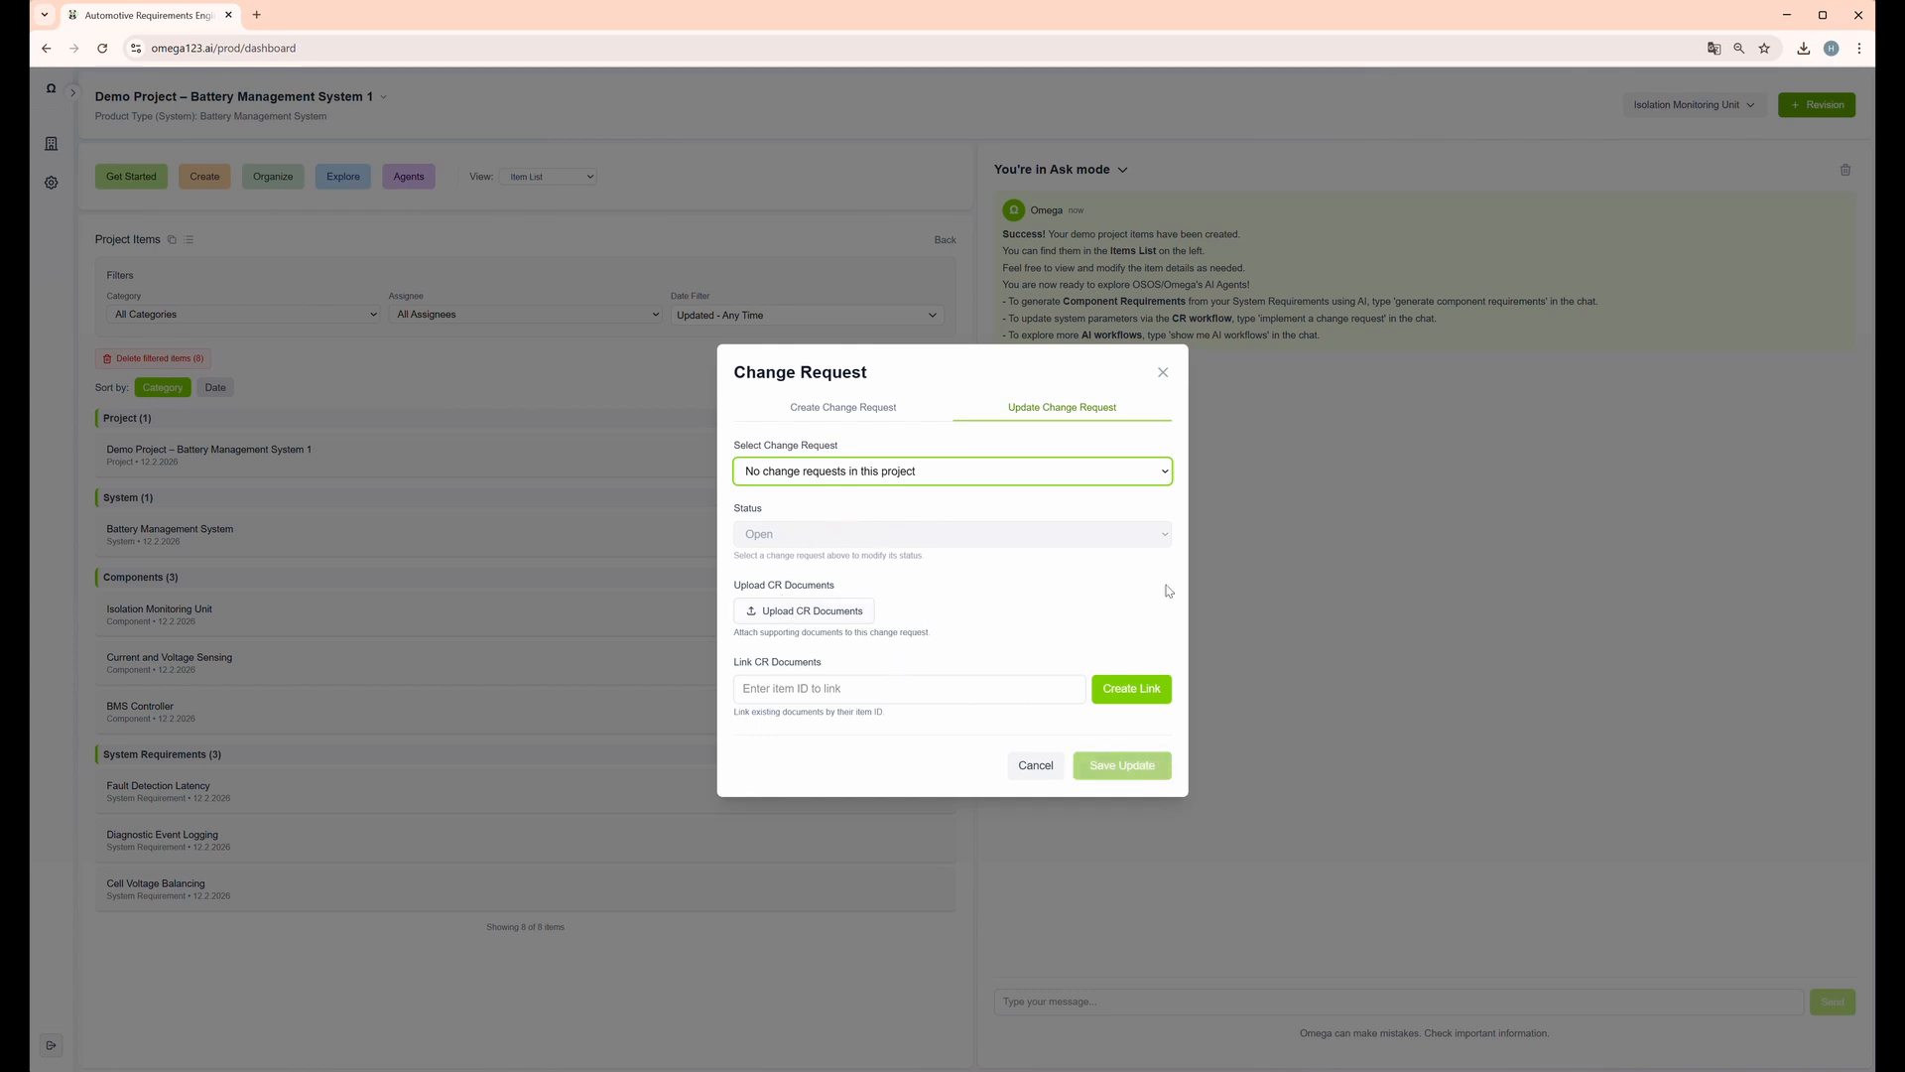
pyautogui.click(1163, 374)
# Review the live integration and file-based options for importing project data, and cancel the import
pyautogui.click(281, 177)
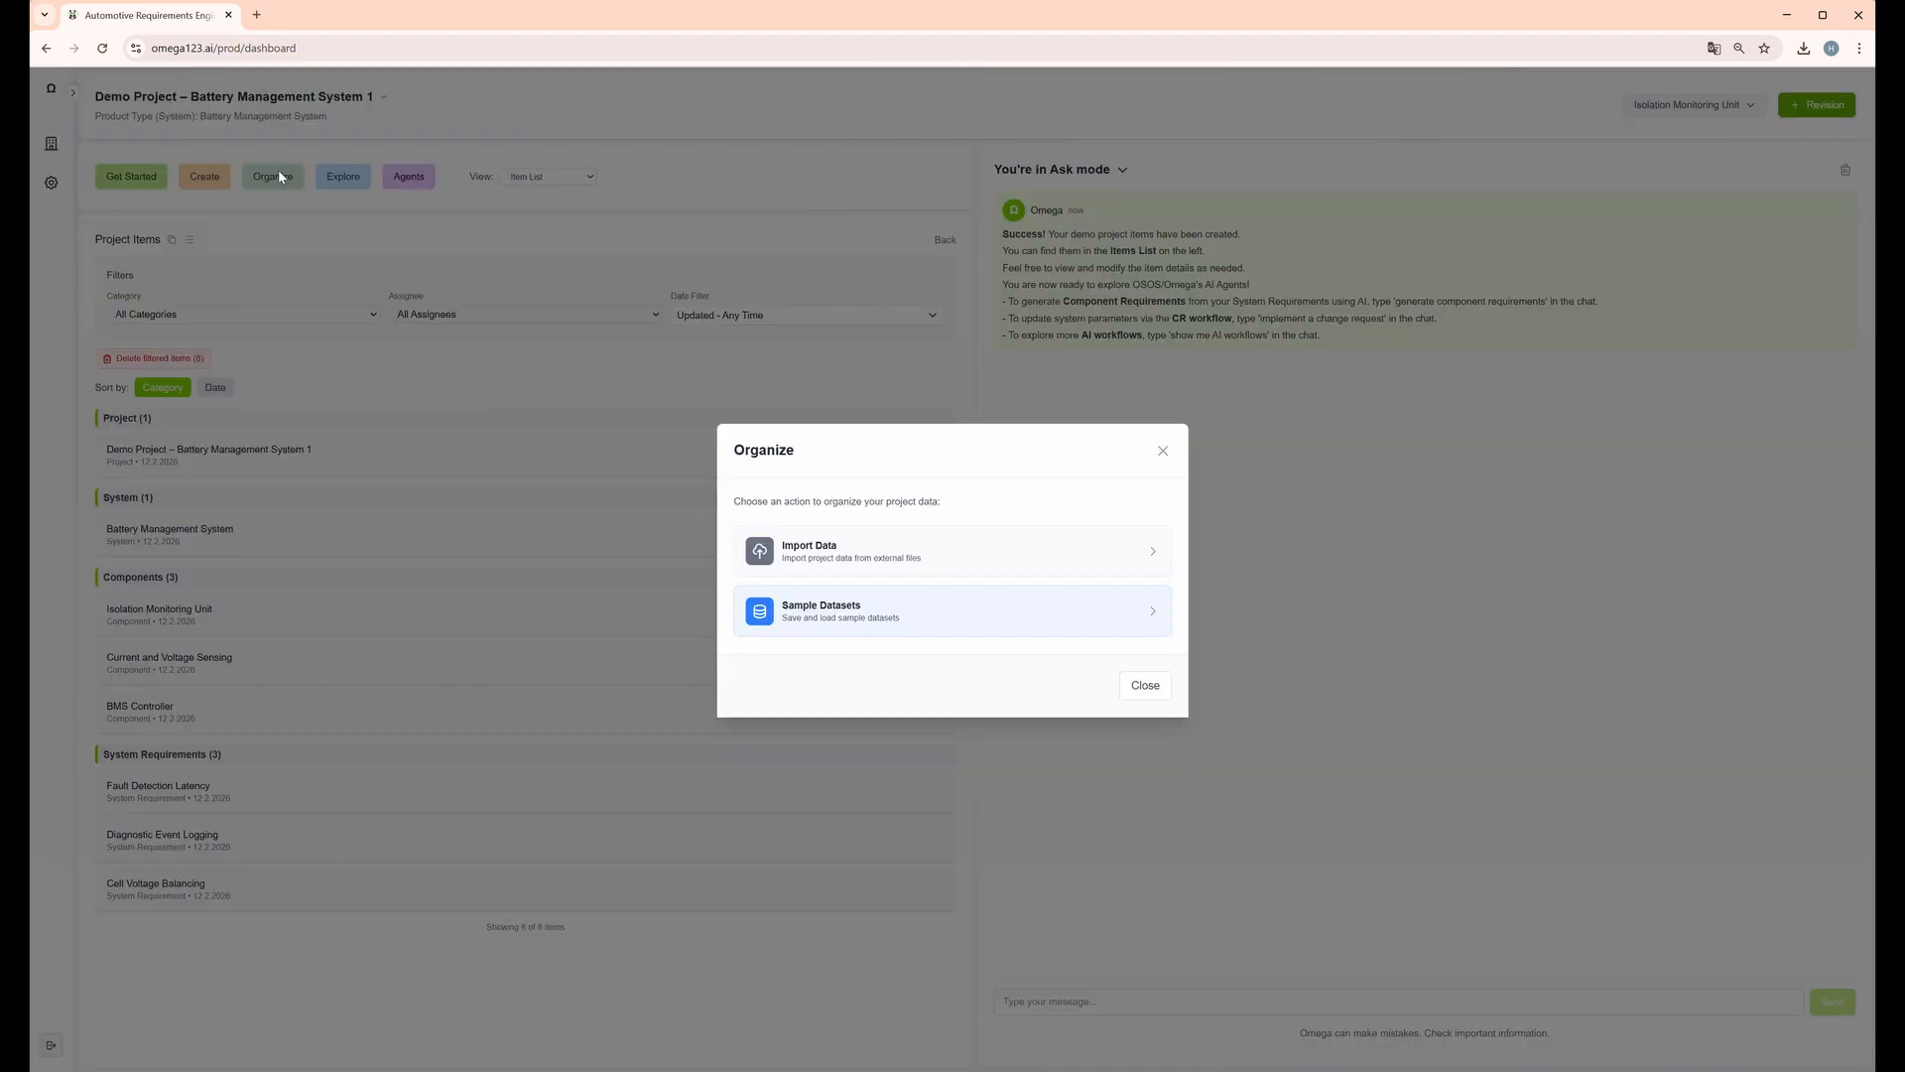
pyautogui.click(882, 548)
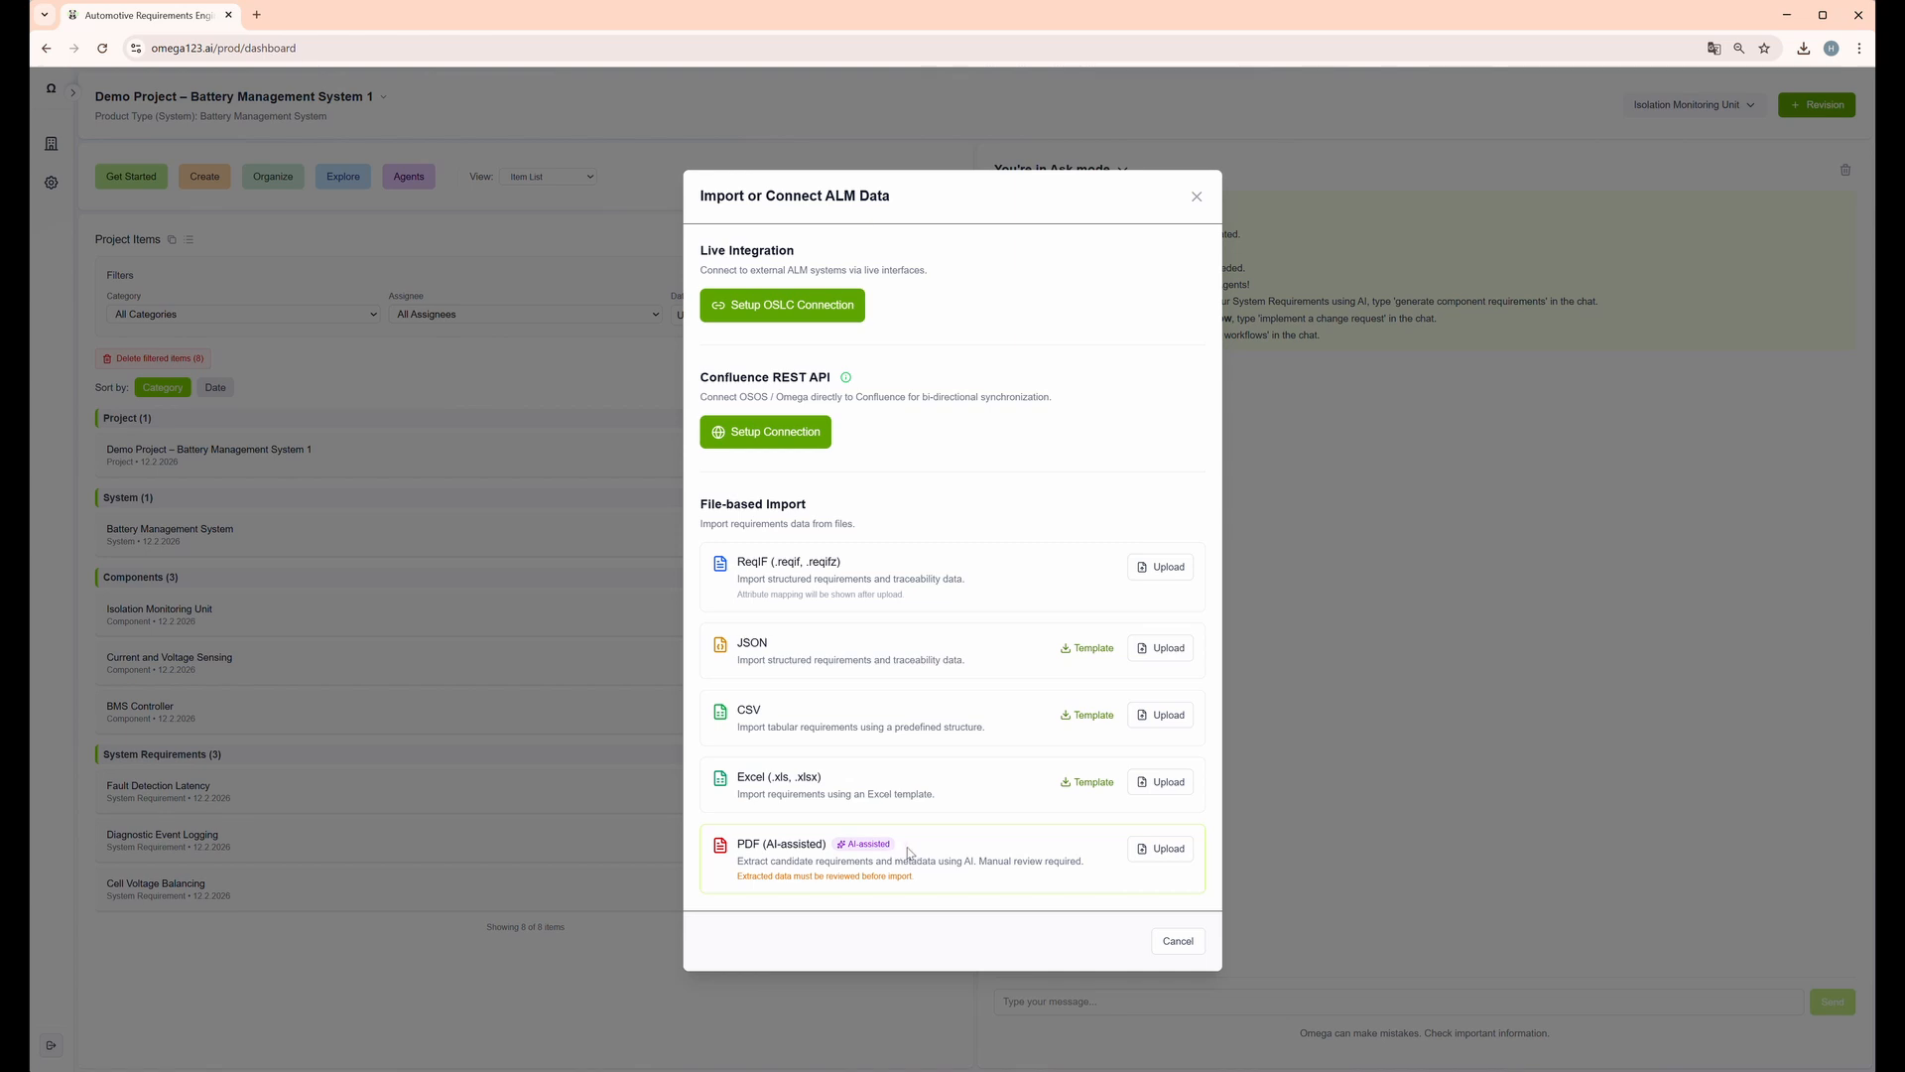
pyautogui.click(1167, 951)
# Save the current project as a sample dataset that includes the functional safety, all requirements engineering and system design items
pyautogui.click(279, 180)
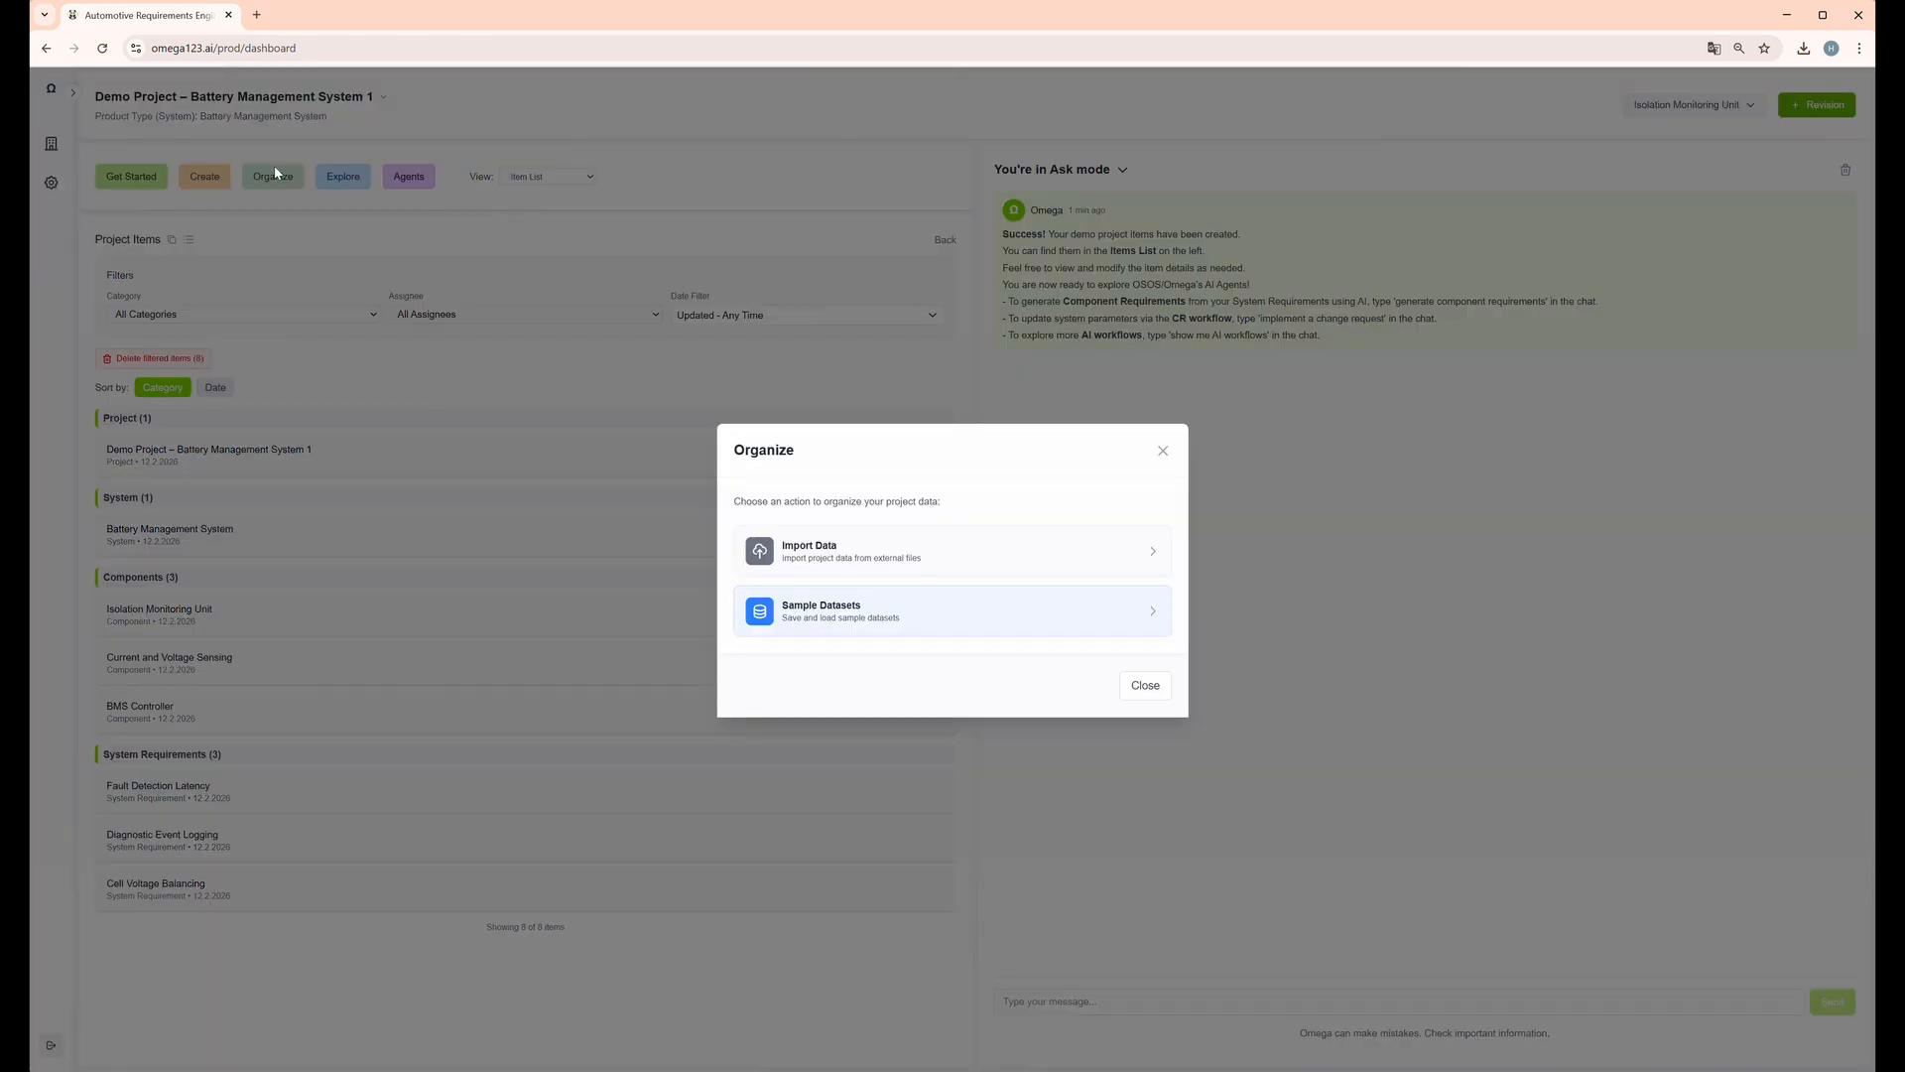
pyautogui.click(822, 616)
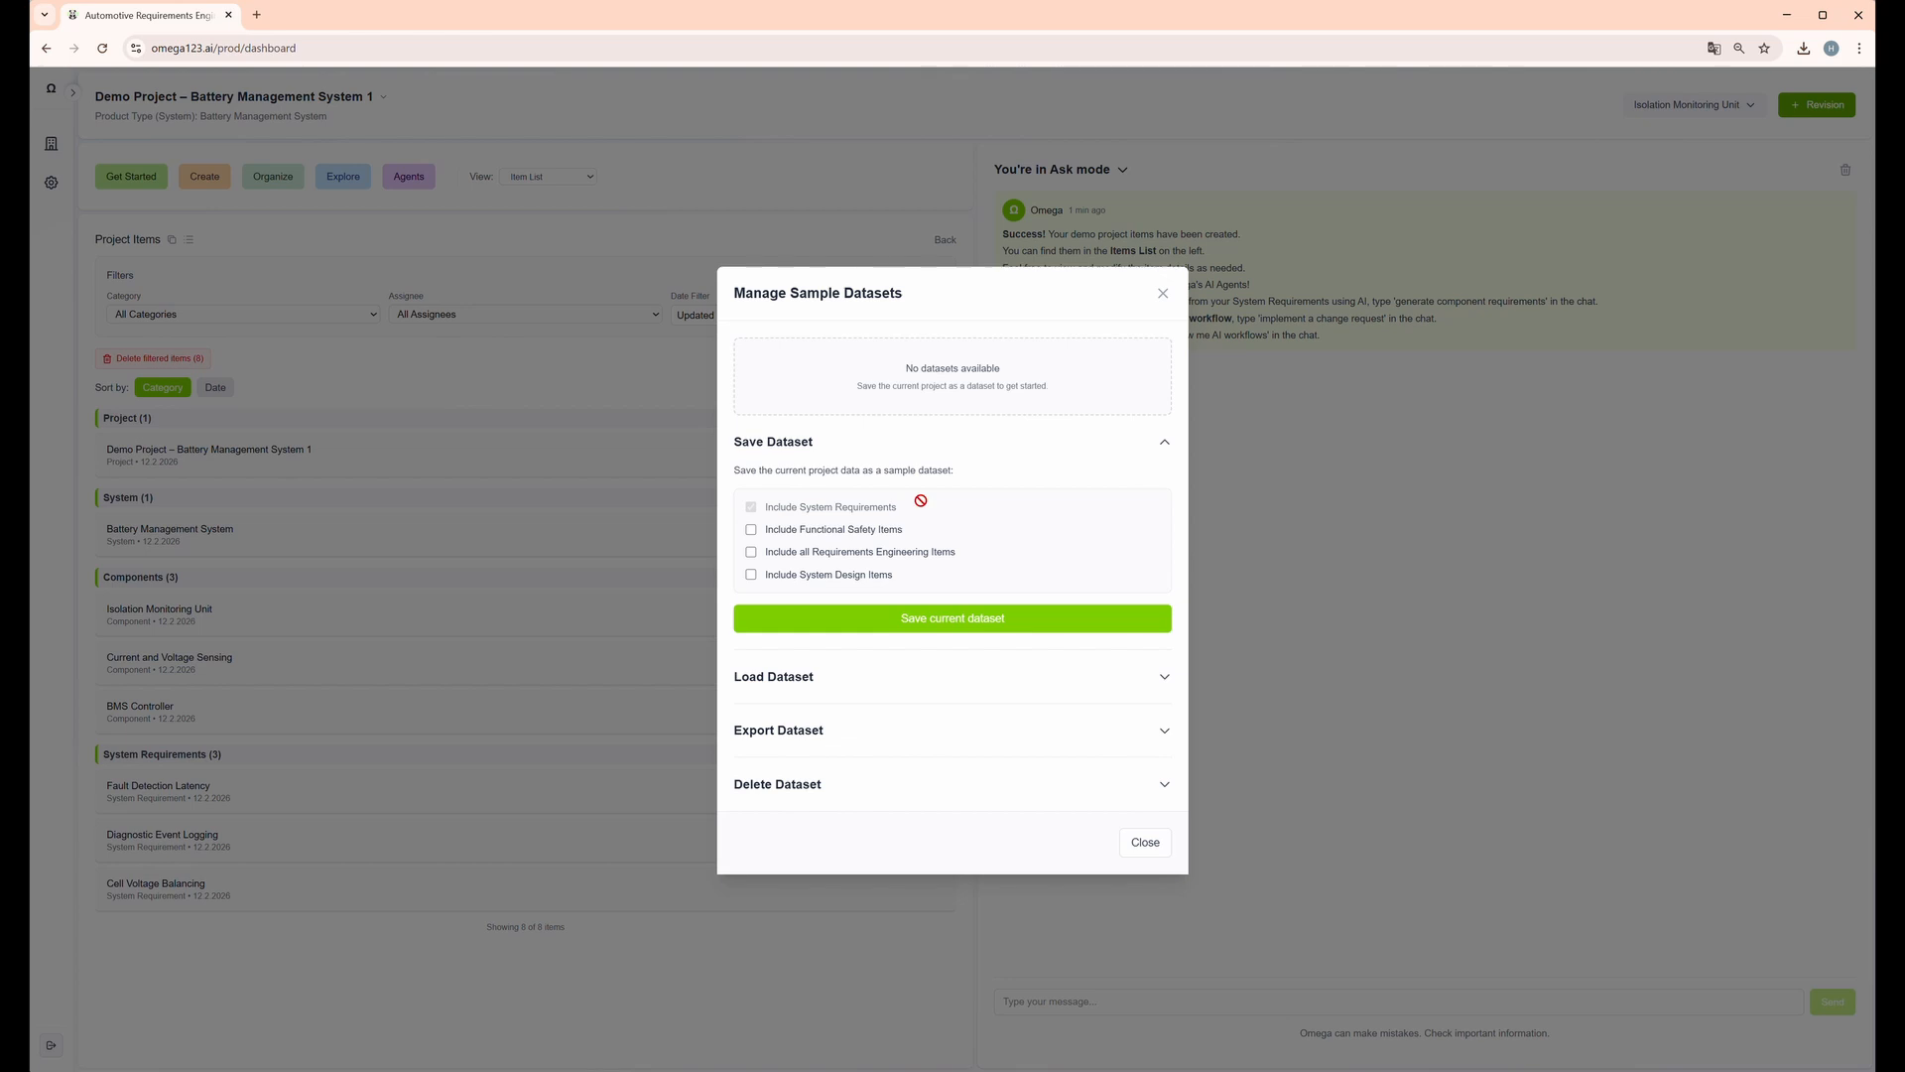
pyautogui.click(751, 552)
pyautogui.click(752, 529)
pyautogui.click(752, 575)
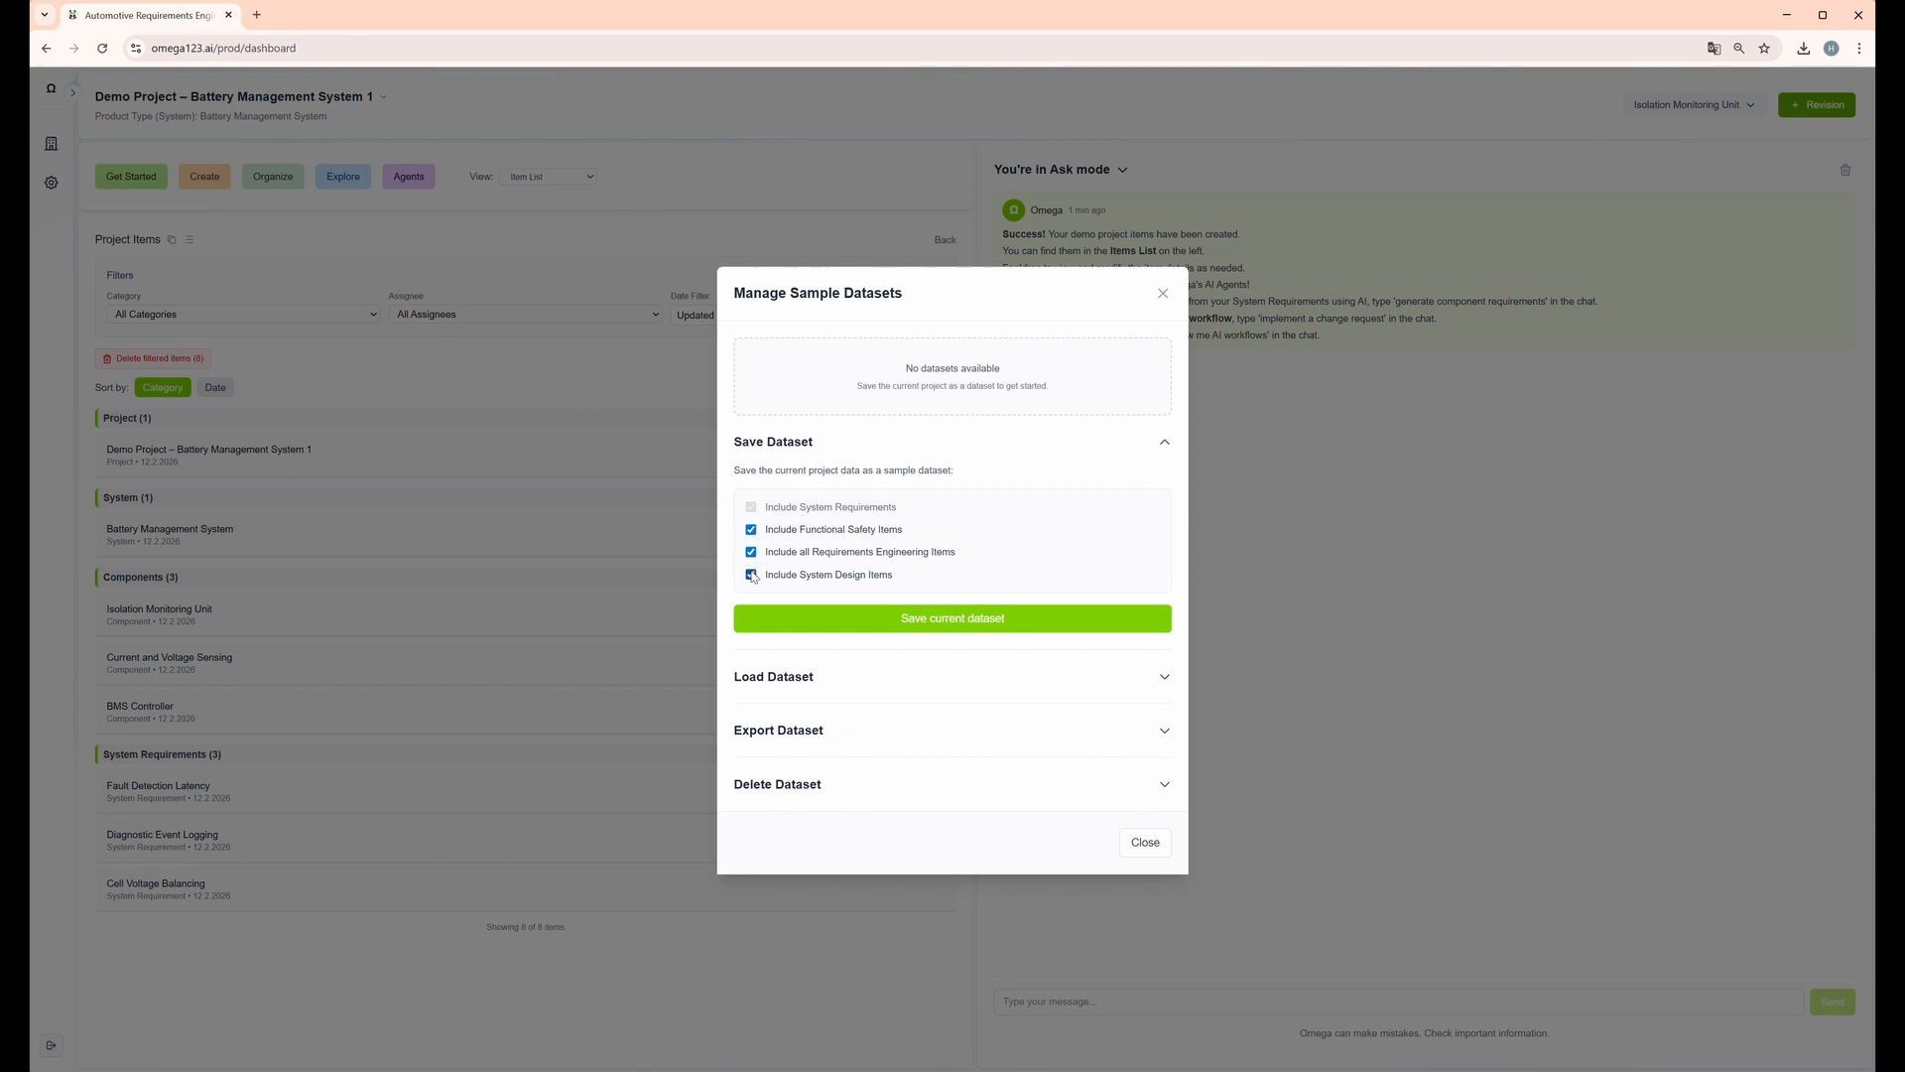
pyautogui.click(985, 618)
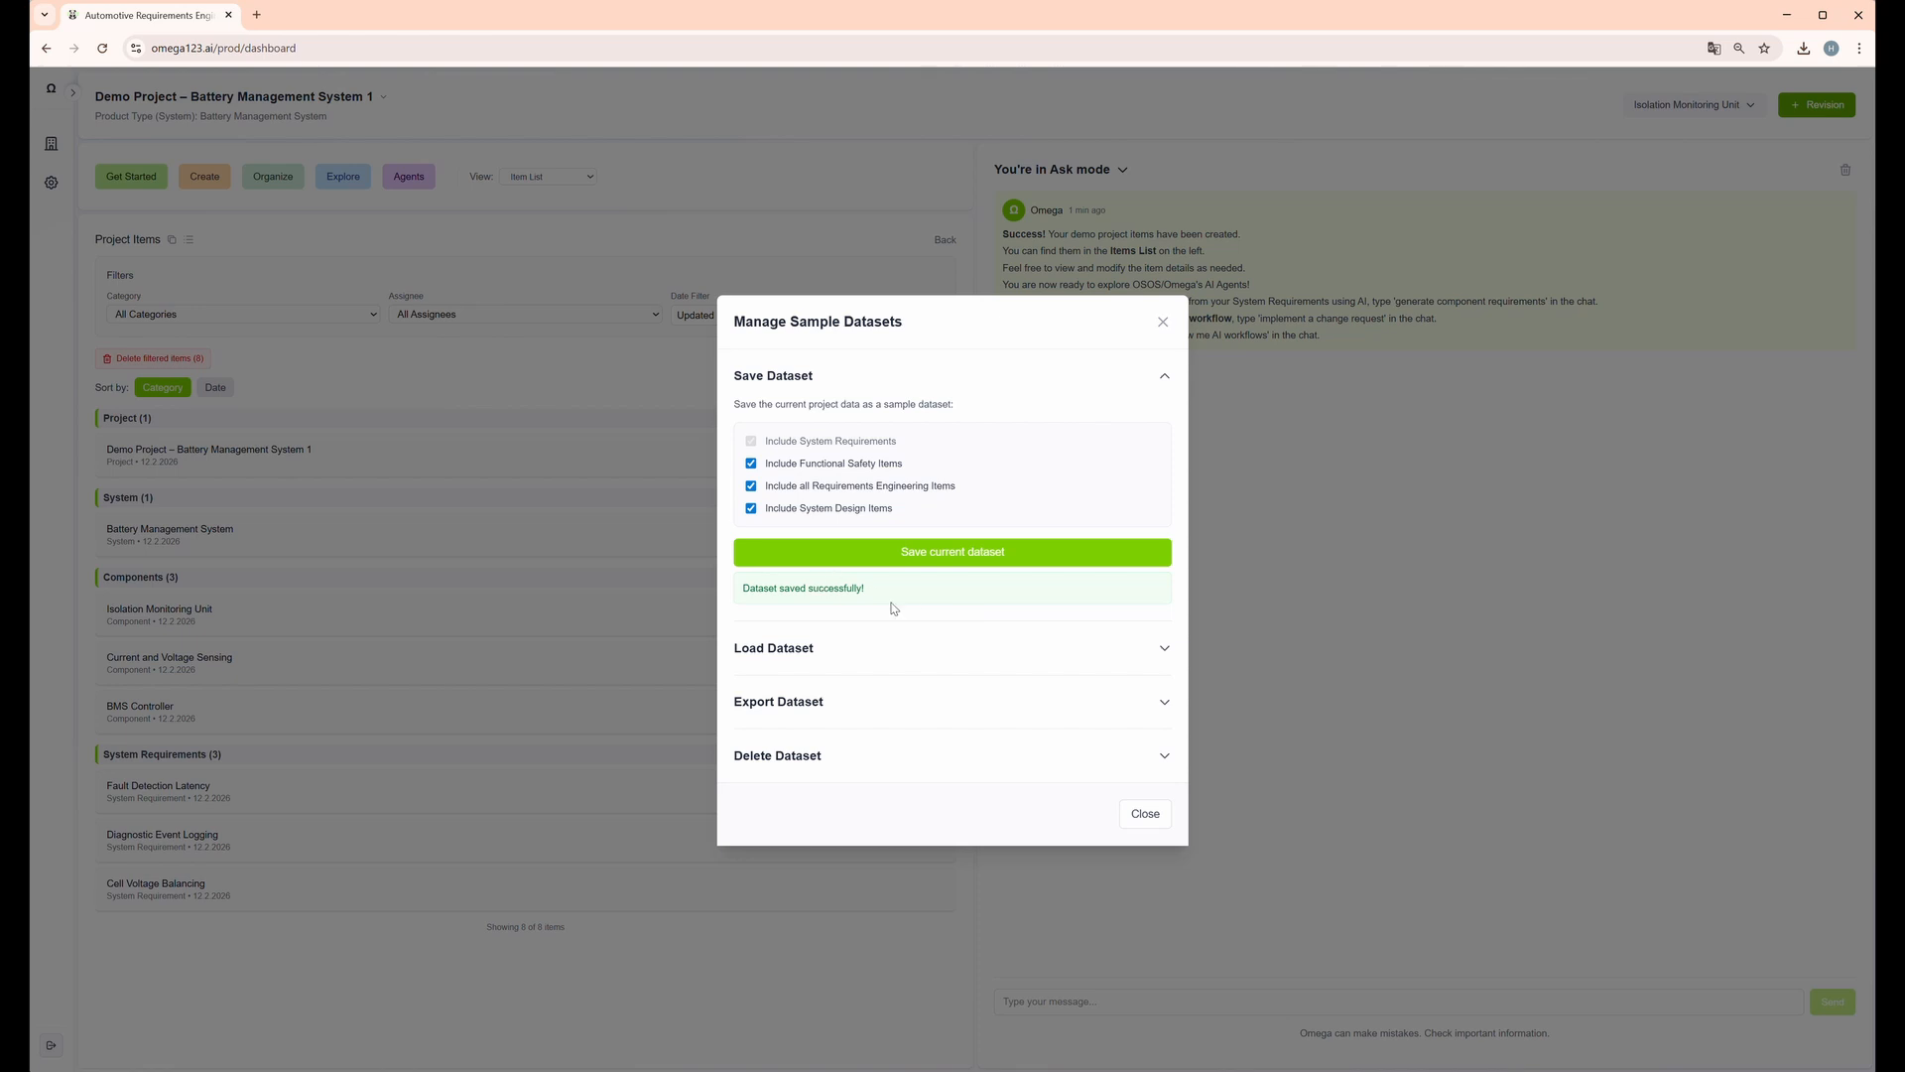
# Check which saved datasets can be loaded and open the dataset export options
pyautogui.click(875, 655)
pyautogui.click(901, 641)
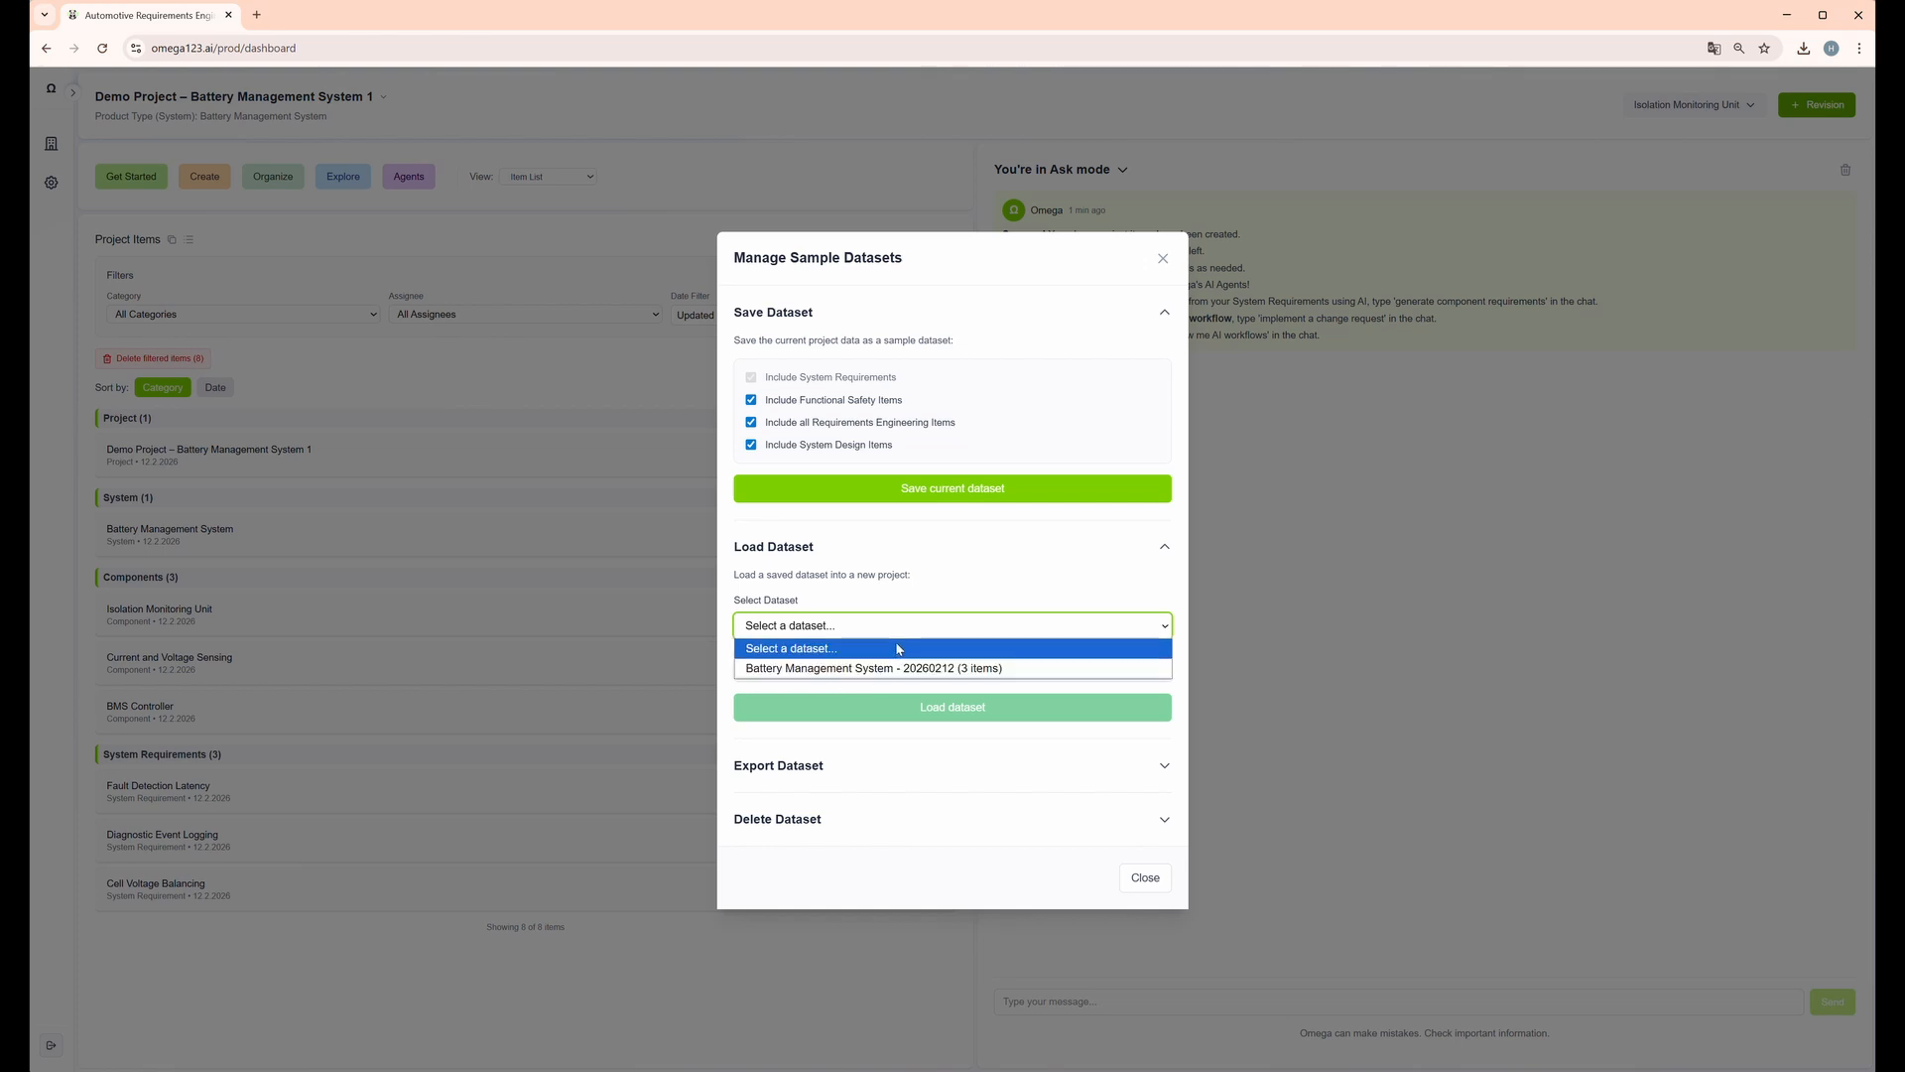
pyautogui.click(946, 586)
pyautogui.click(831, 779)
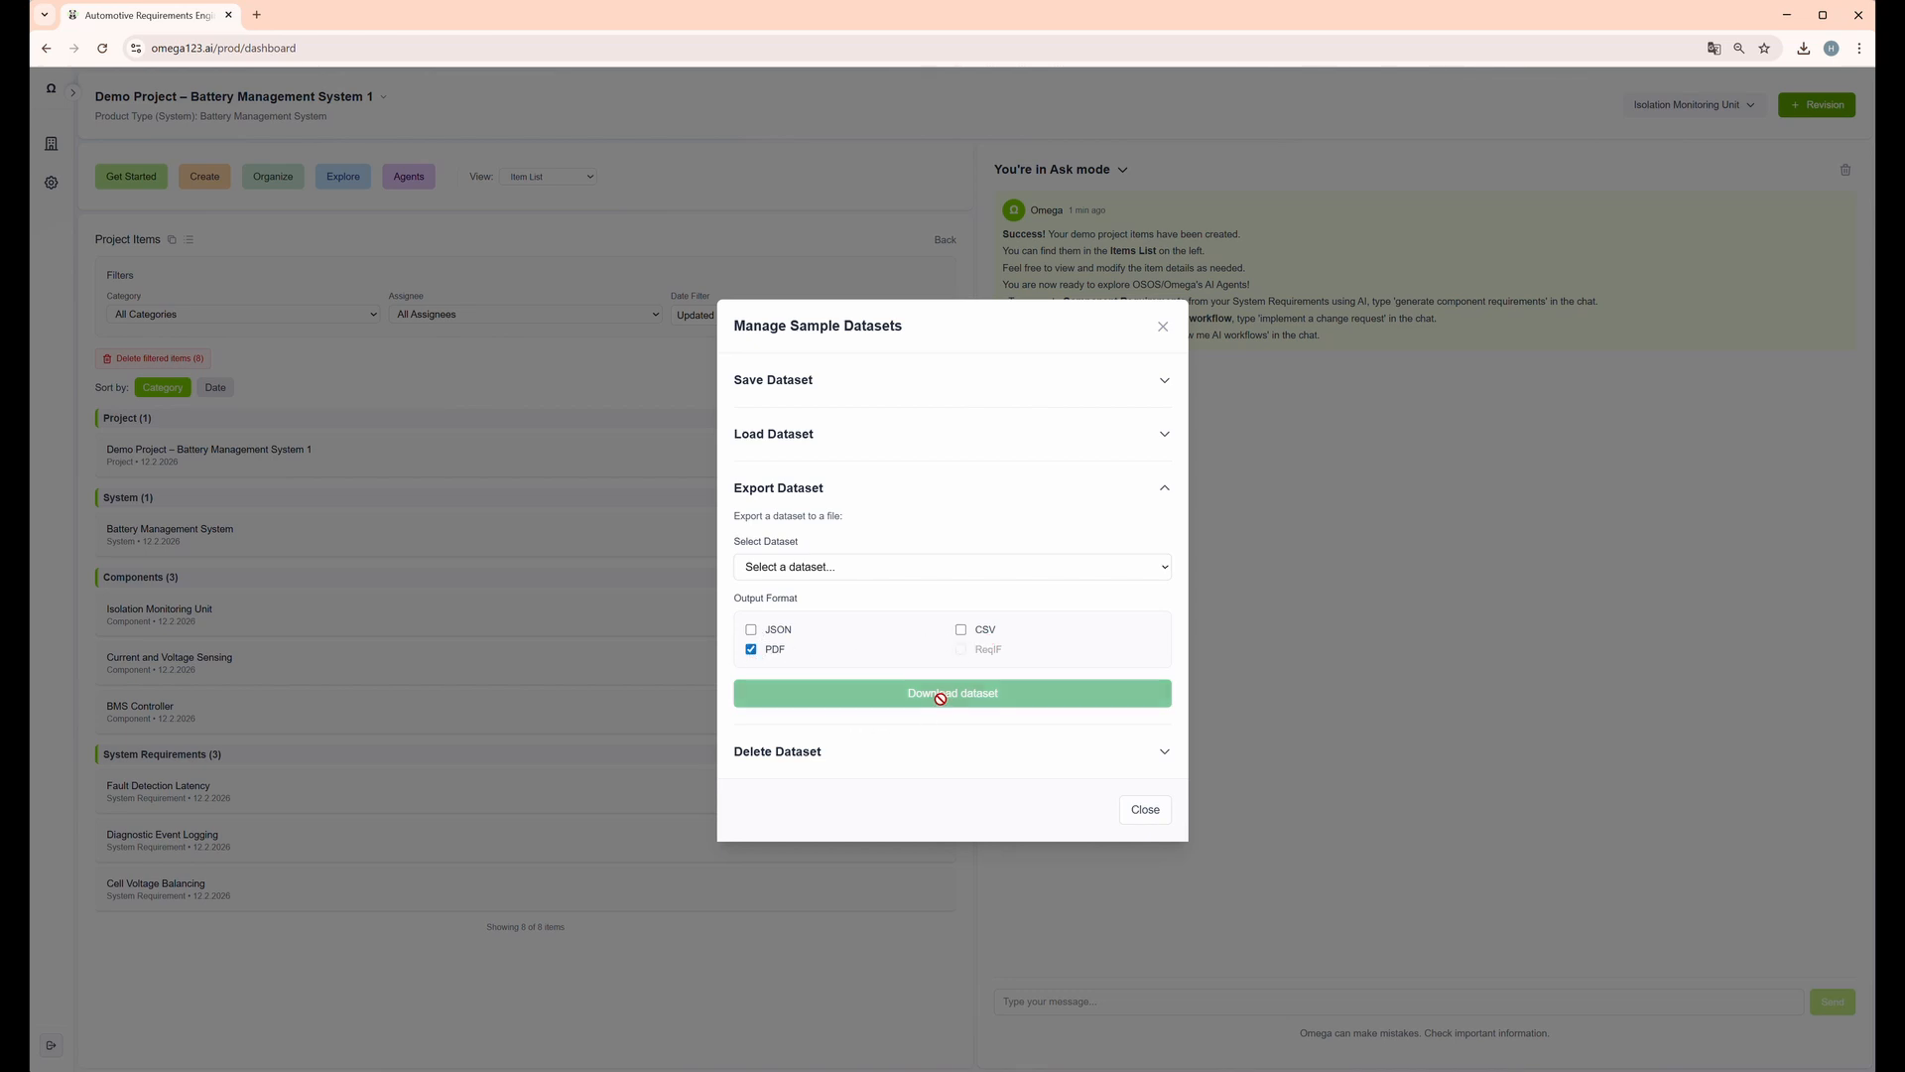
# Download the Battery Management System - 20260212 dataset as a PDF, check the dataset deletion options, and close the dataset manager
pyautogui.click(765, 568)
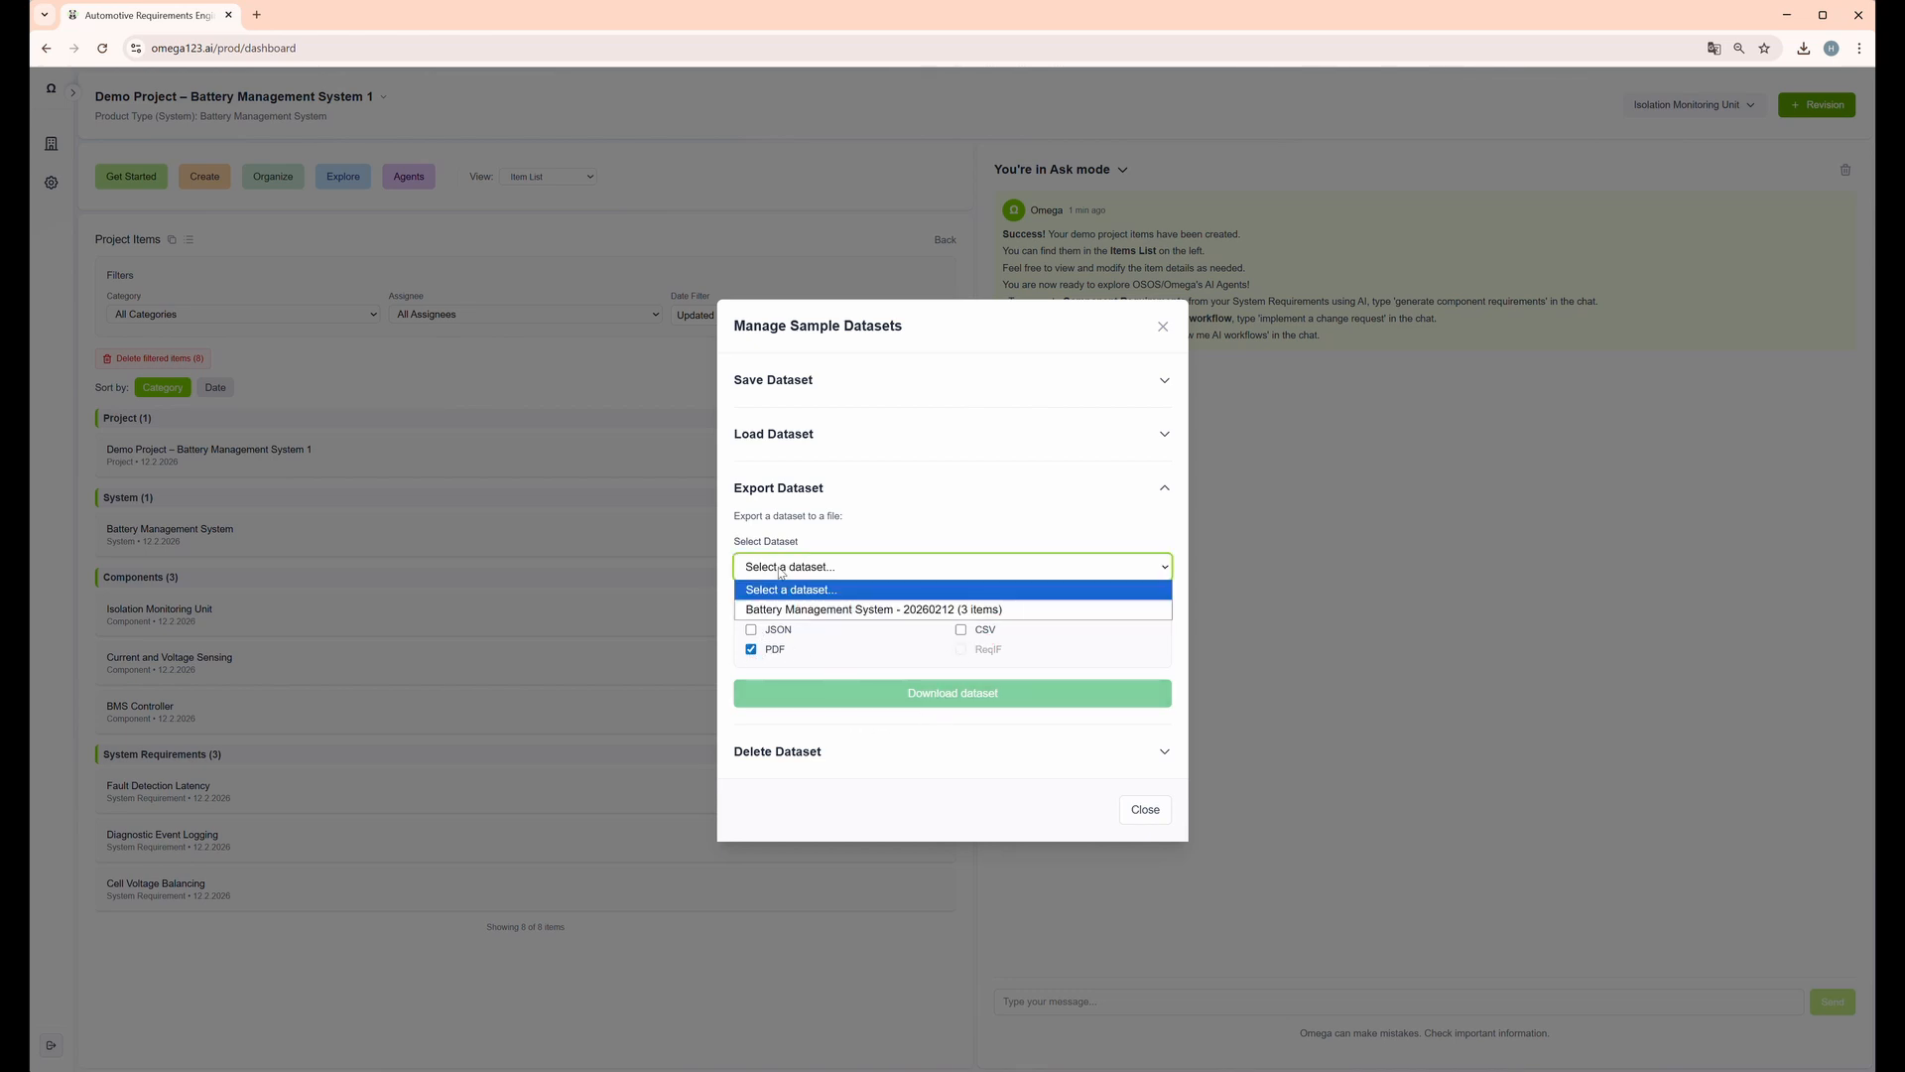
pyautogui.click(795, 605)
pyautogui.click(927, 694)
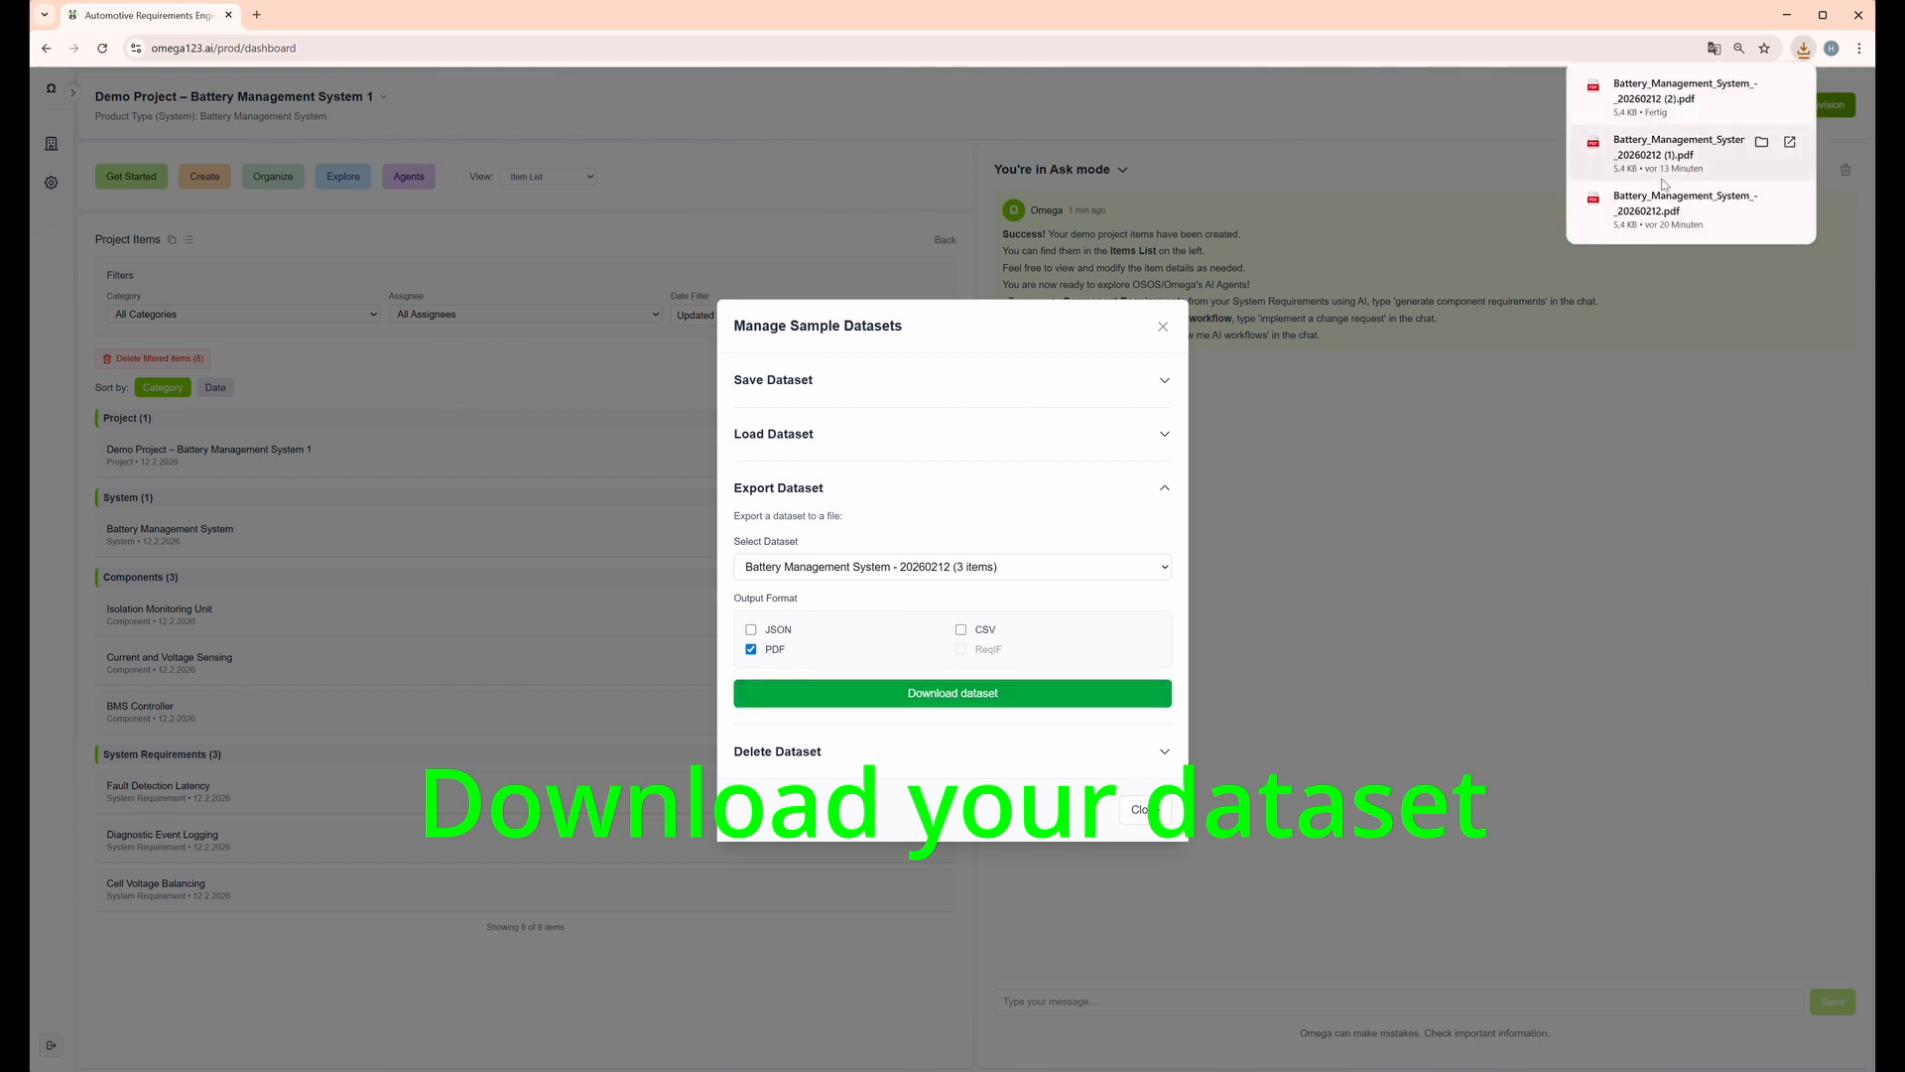
pyautogui.click(825, 752)
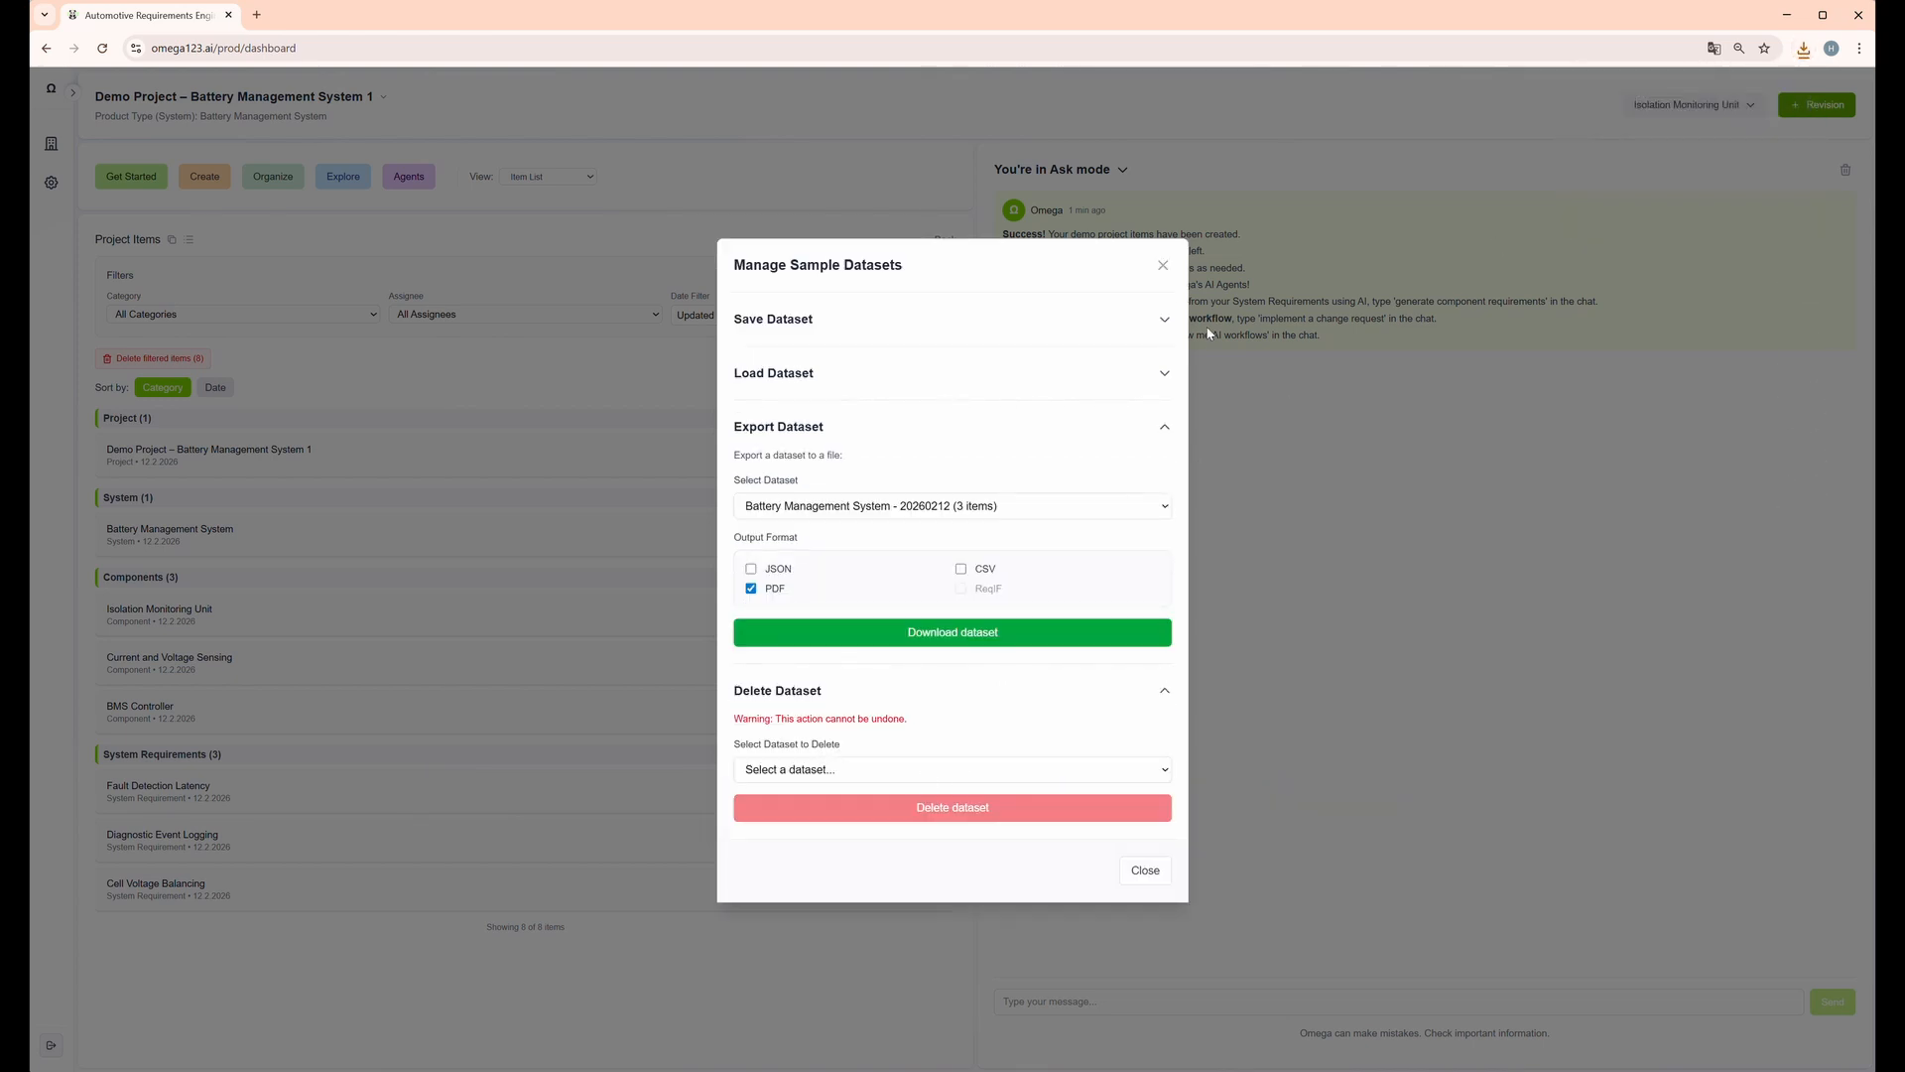
pyautogui.click(1163, 266)
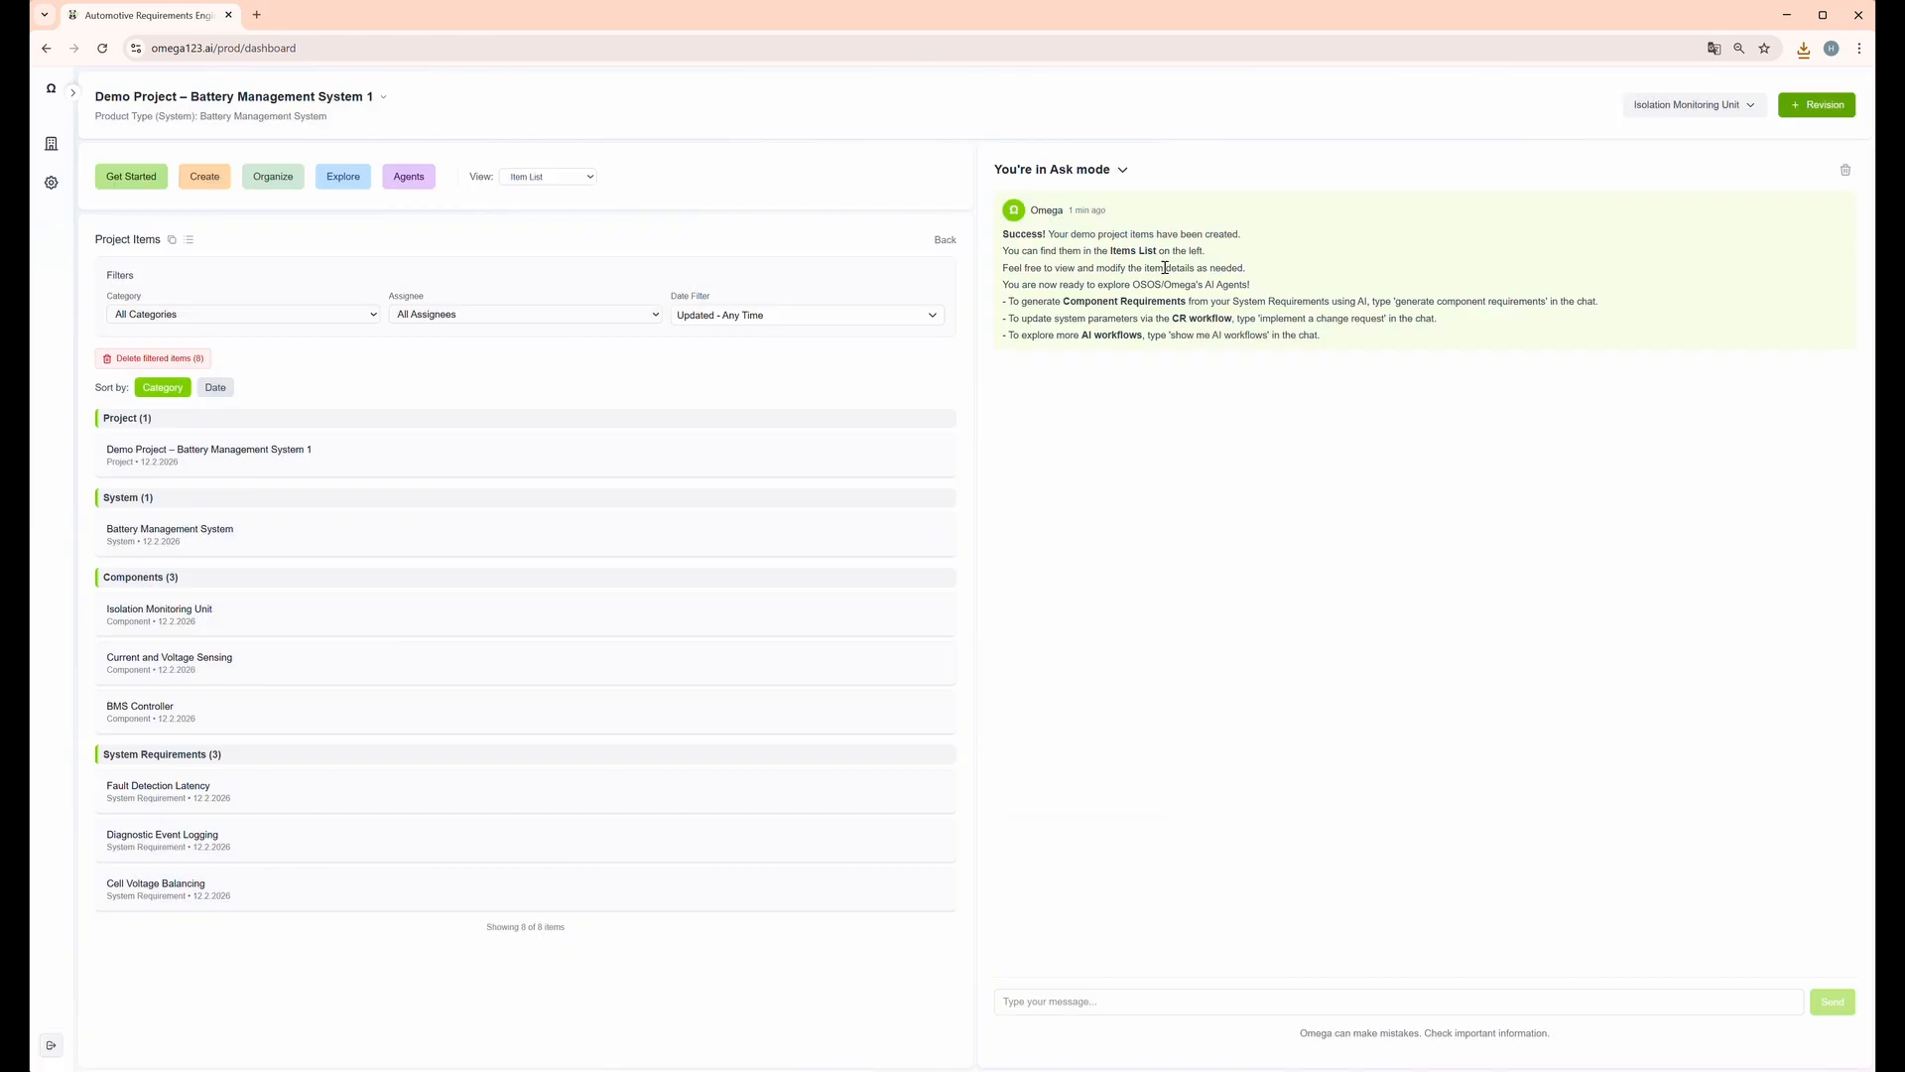
# Generate an Omega Draw diagram from the Powertrain Cooling example prompt, "typical powertrain cooling circuit for EV"
pyautogui.click(359, 179)
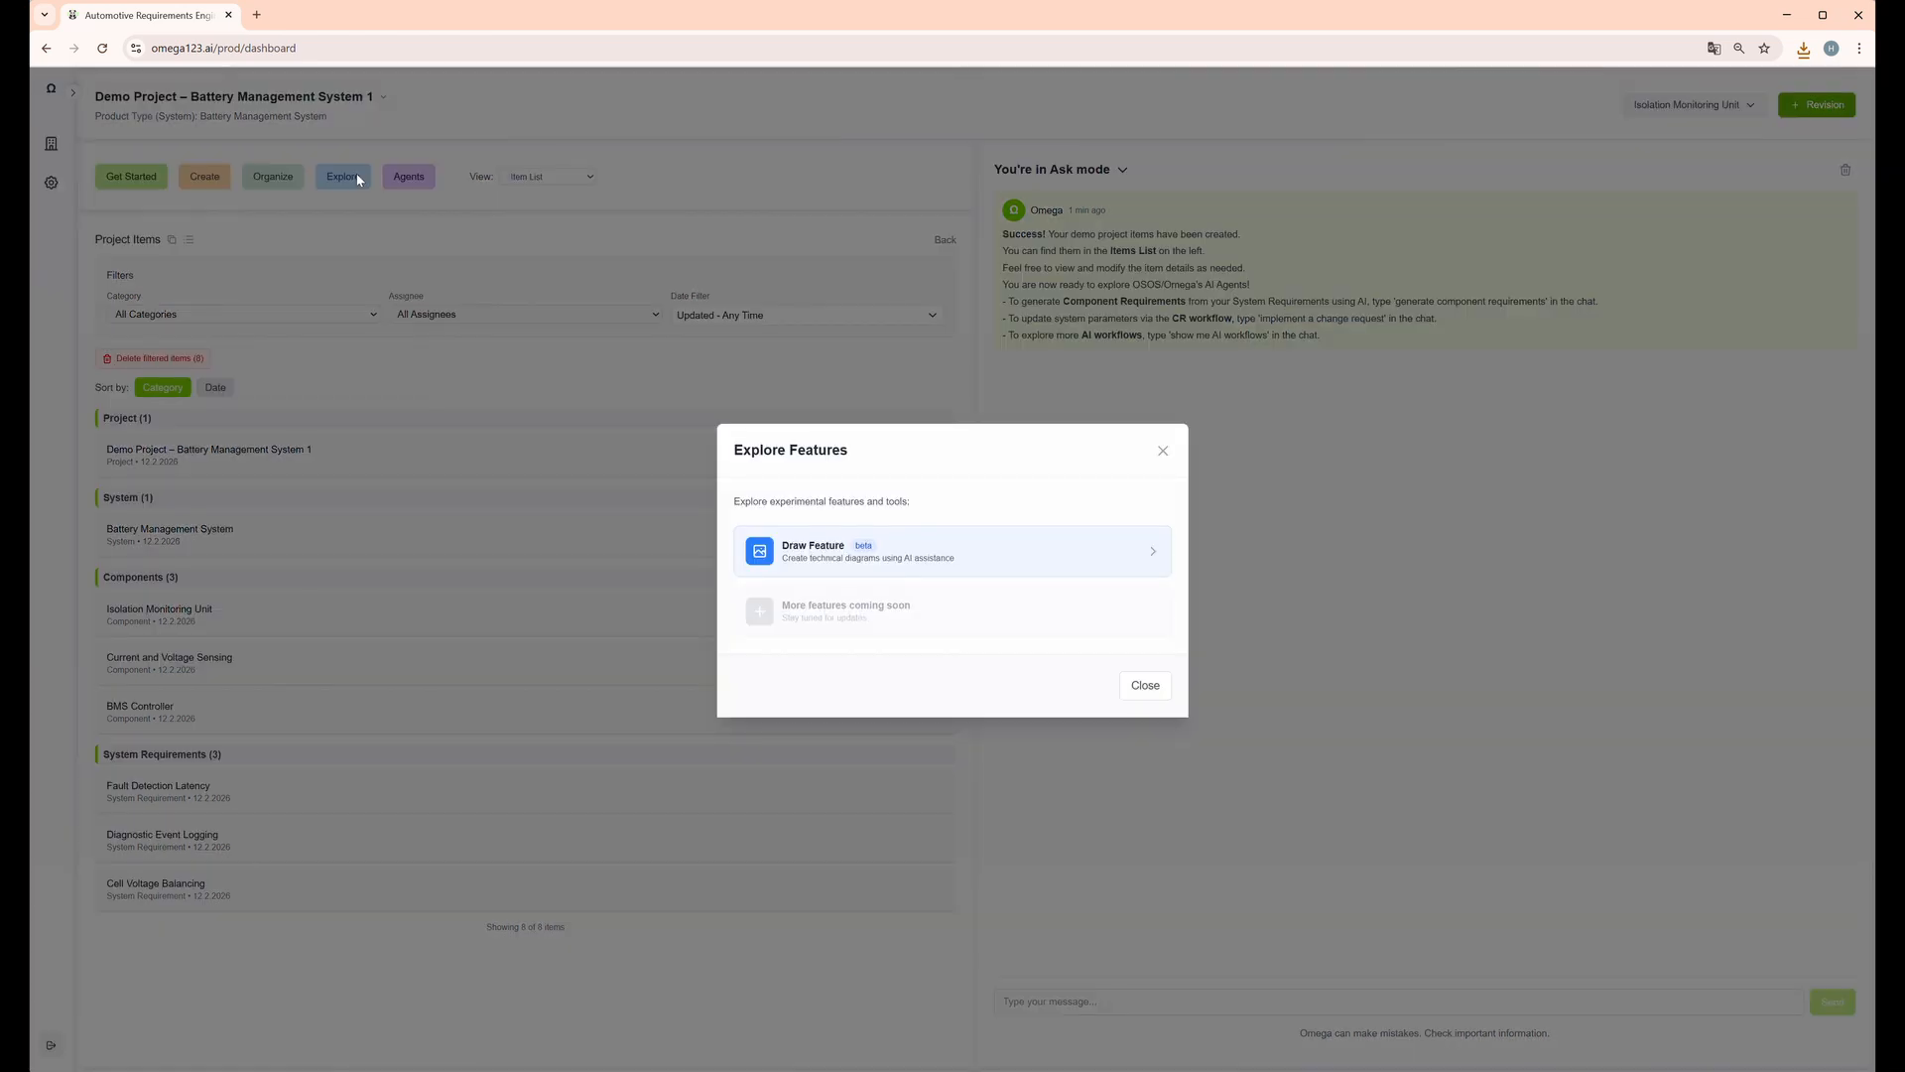
pyautogui.click(996, 566)
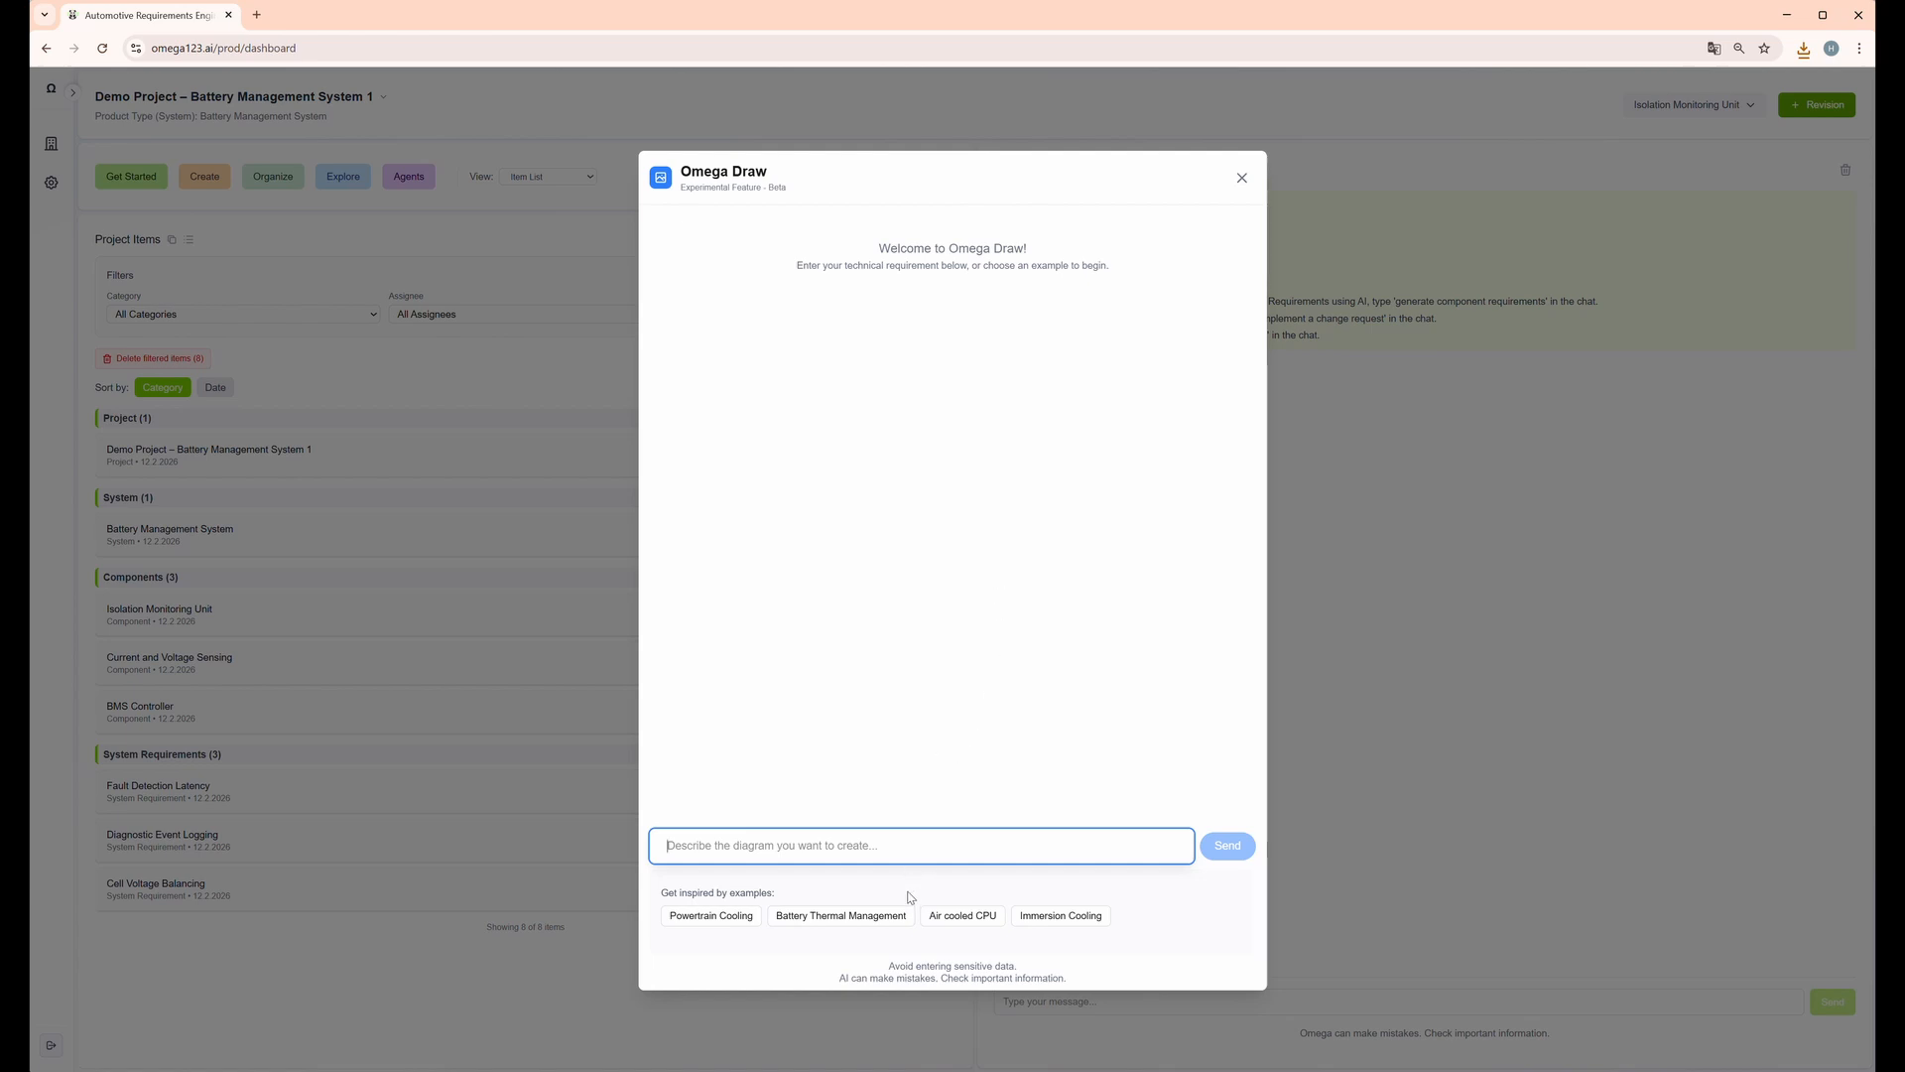
pyautogui.click(719, 918)
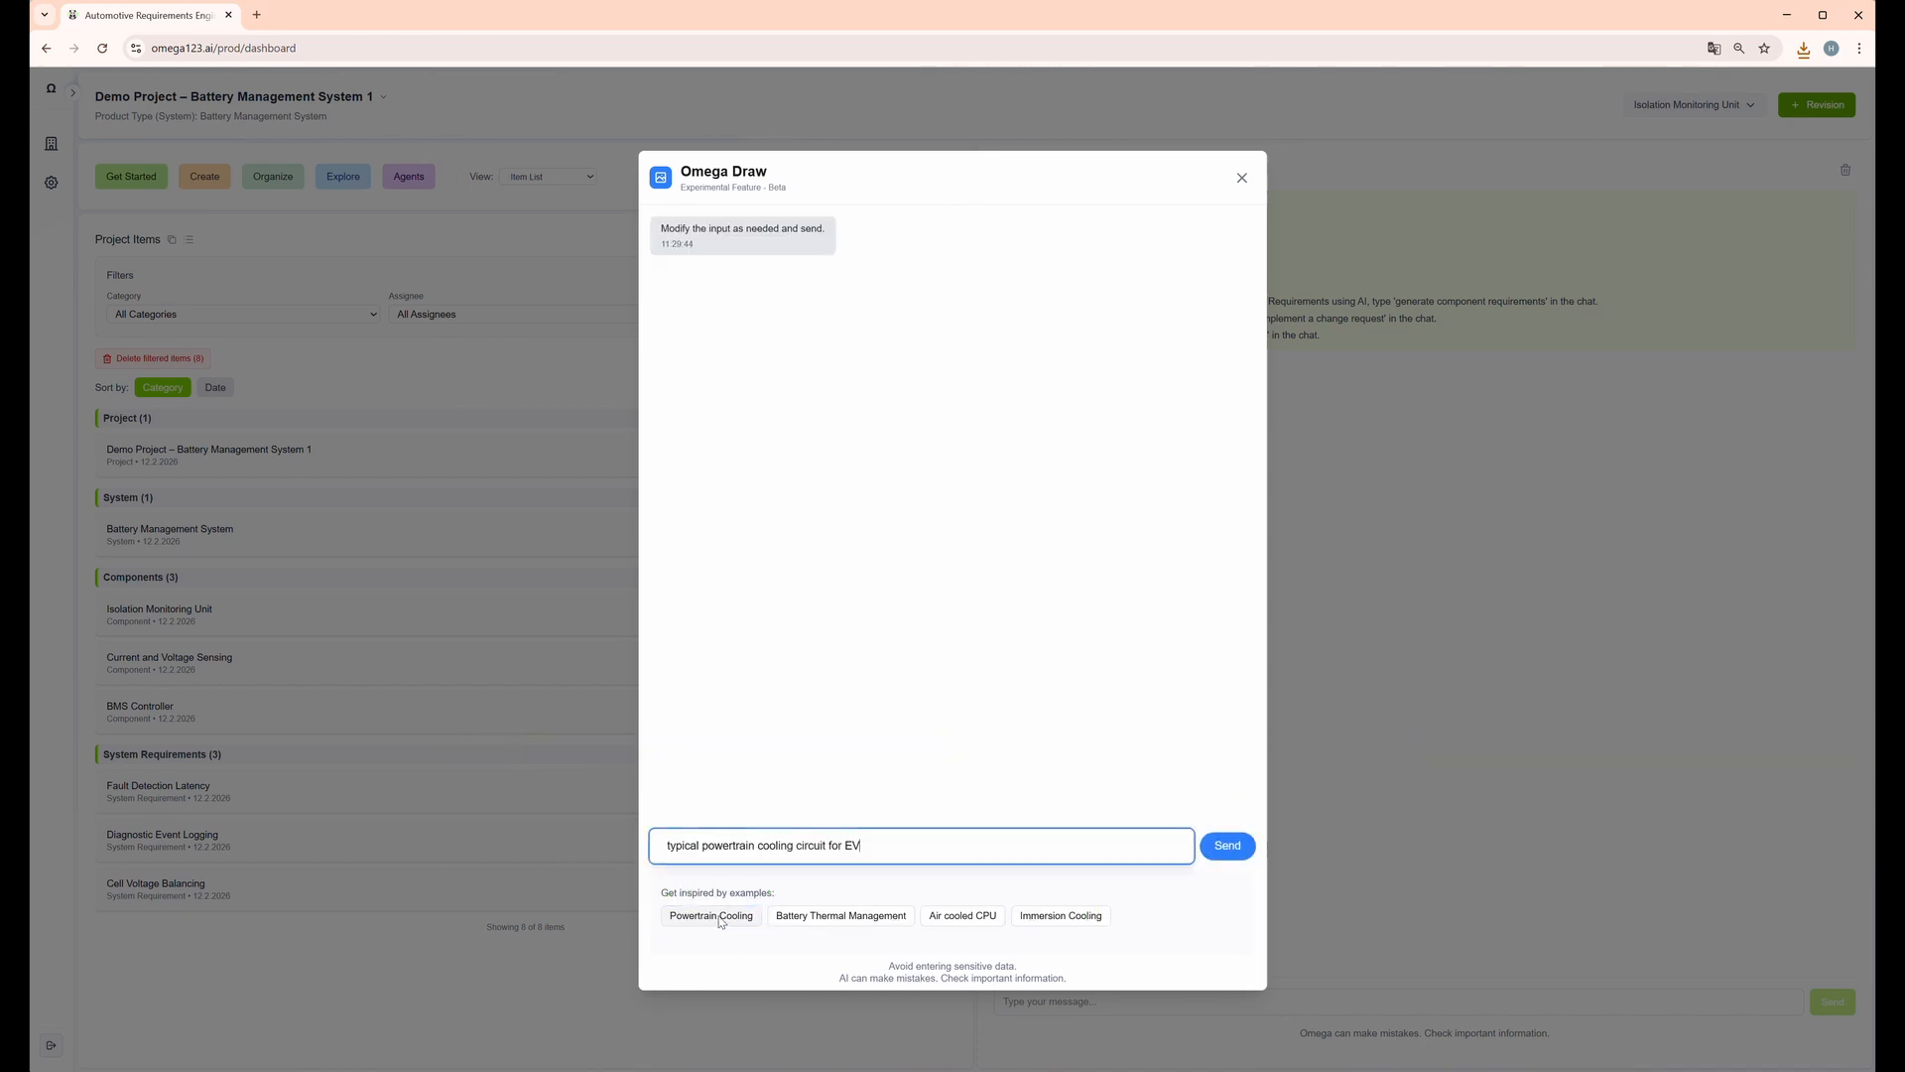
pyautogui.moveTo(698, 851); pyautogui.dragTo(882, 855)
pyautogui.click(928, 853)
pyautogui.click(1218, 851)
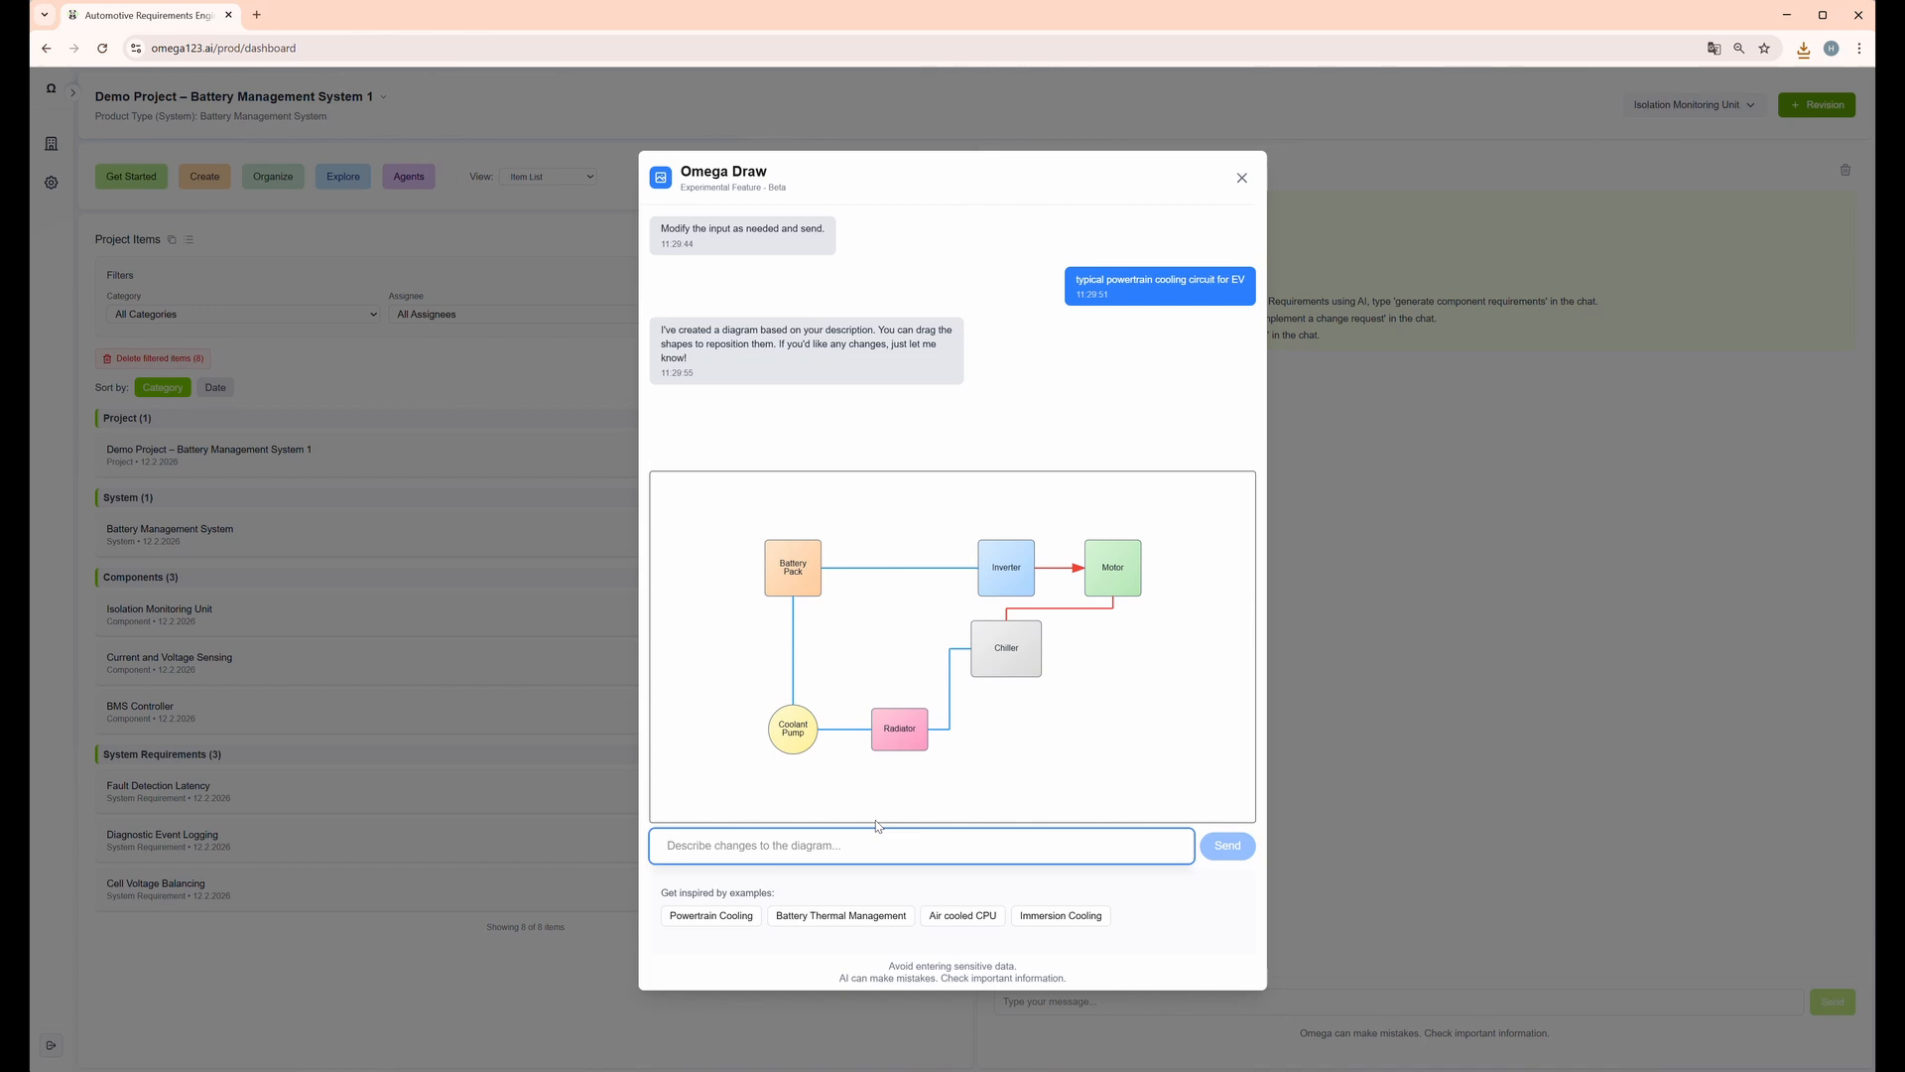
# Request "make radiator blue" for the cooling diagram, shift the Radiator block slightly sideways, and close Omega Draw
pyautogui.write('make ra')
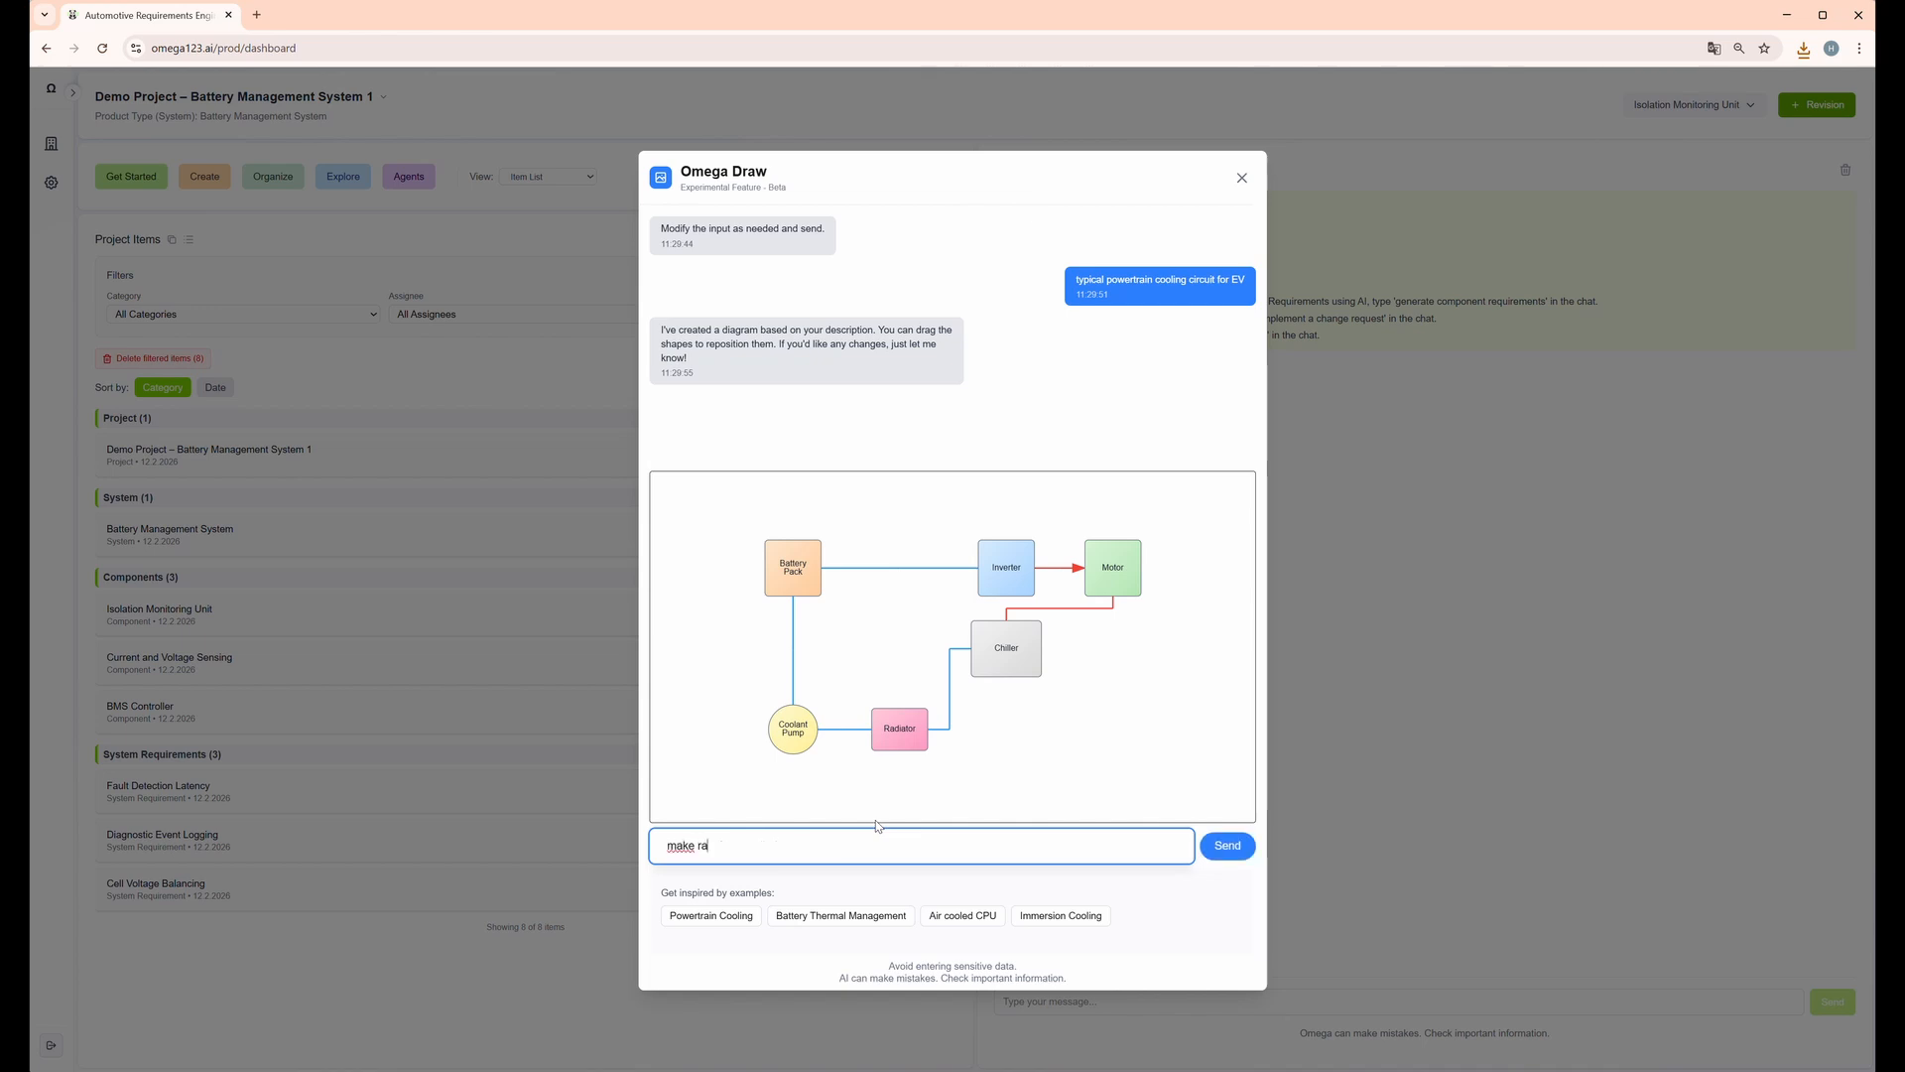
pyautogui.write('diator blue')
pyautogui.press('Return')
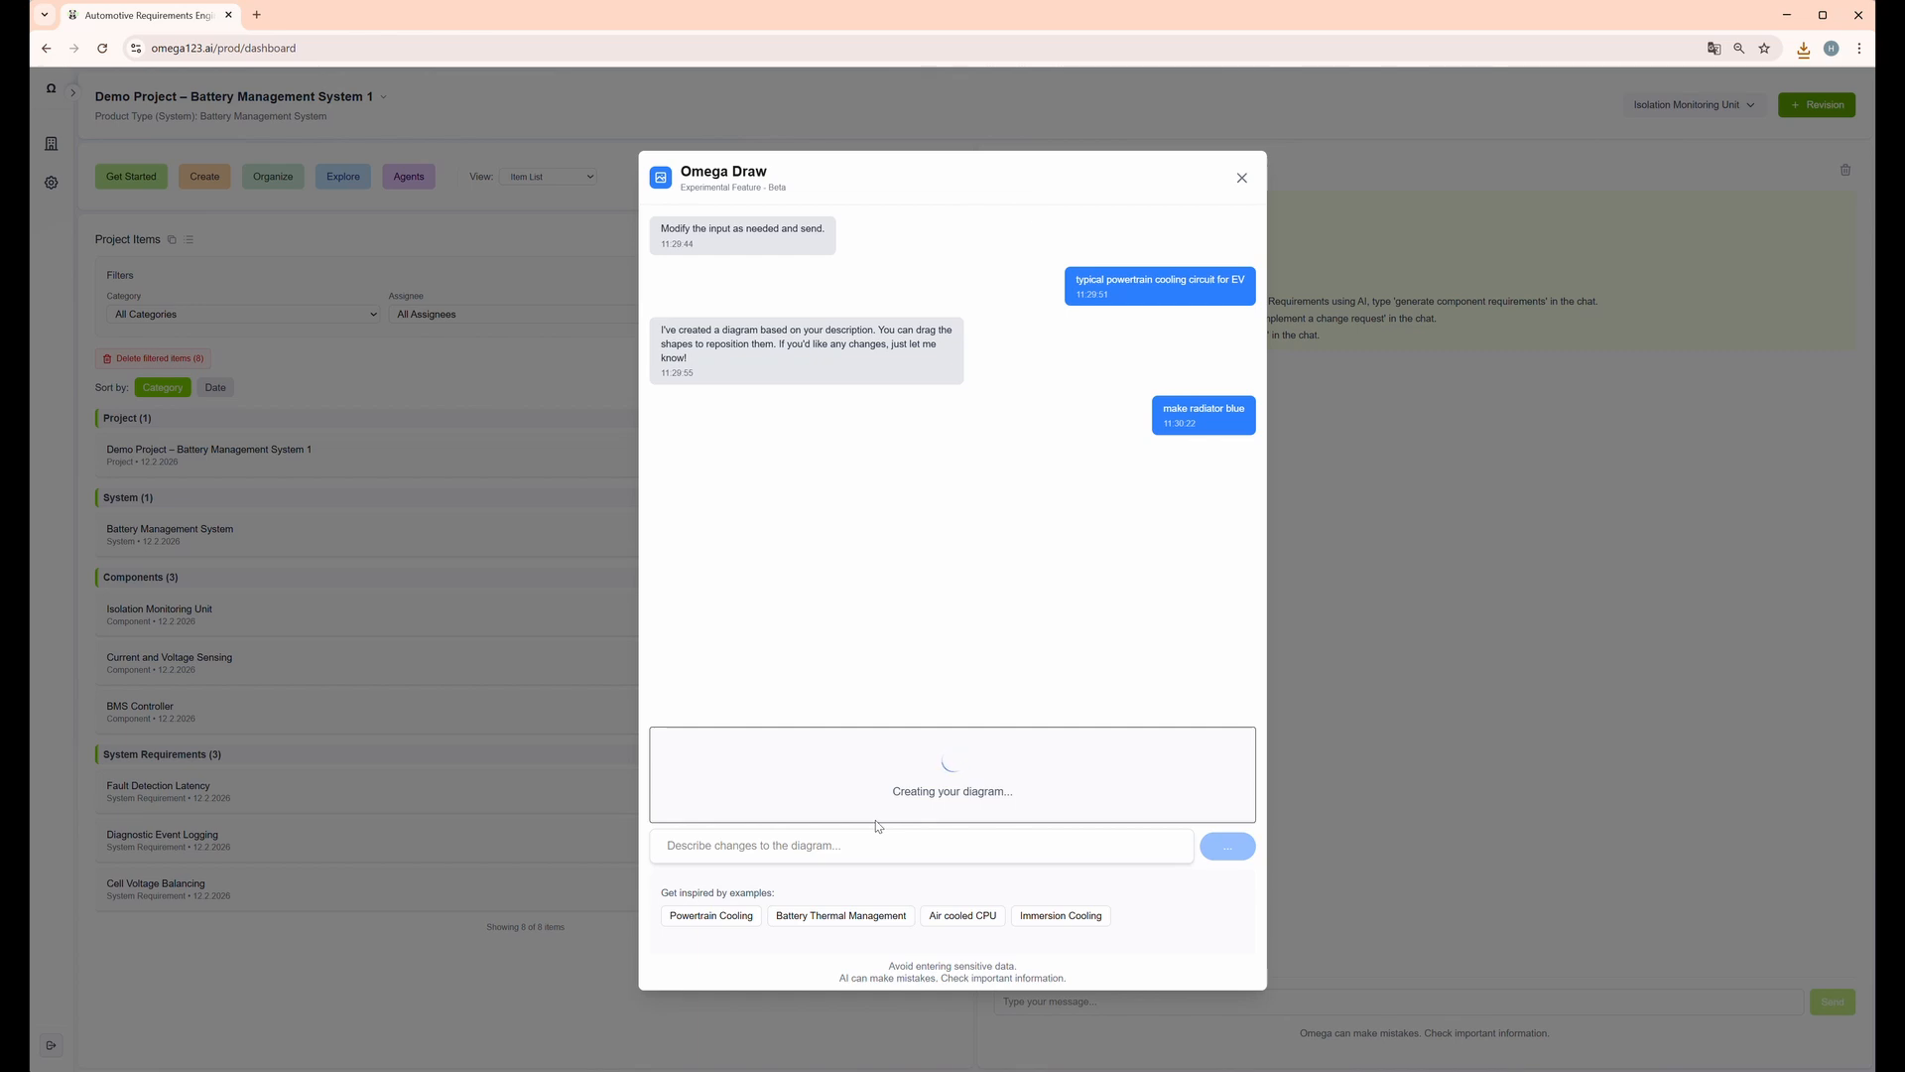
pyautogui.moveTo(887, 782)
pyautogui.mouseDown()
pyautogui.moveTo(901, 759)
pyautogui.moveTo(906, 782)
pyautogui.mouseUp()
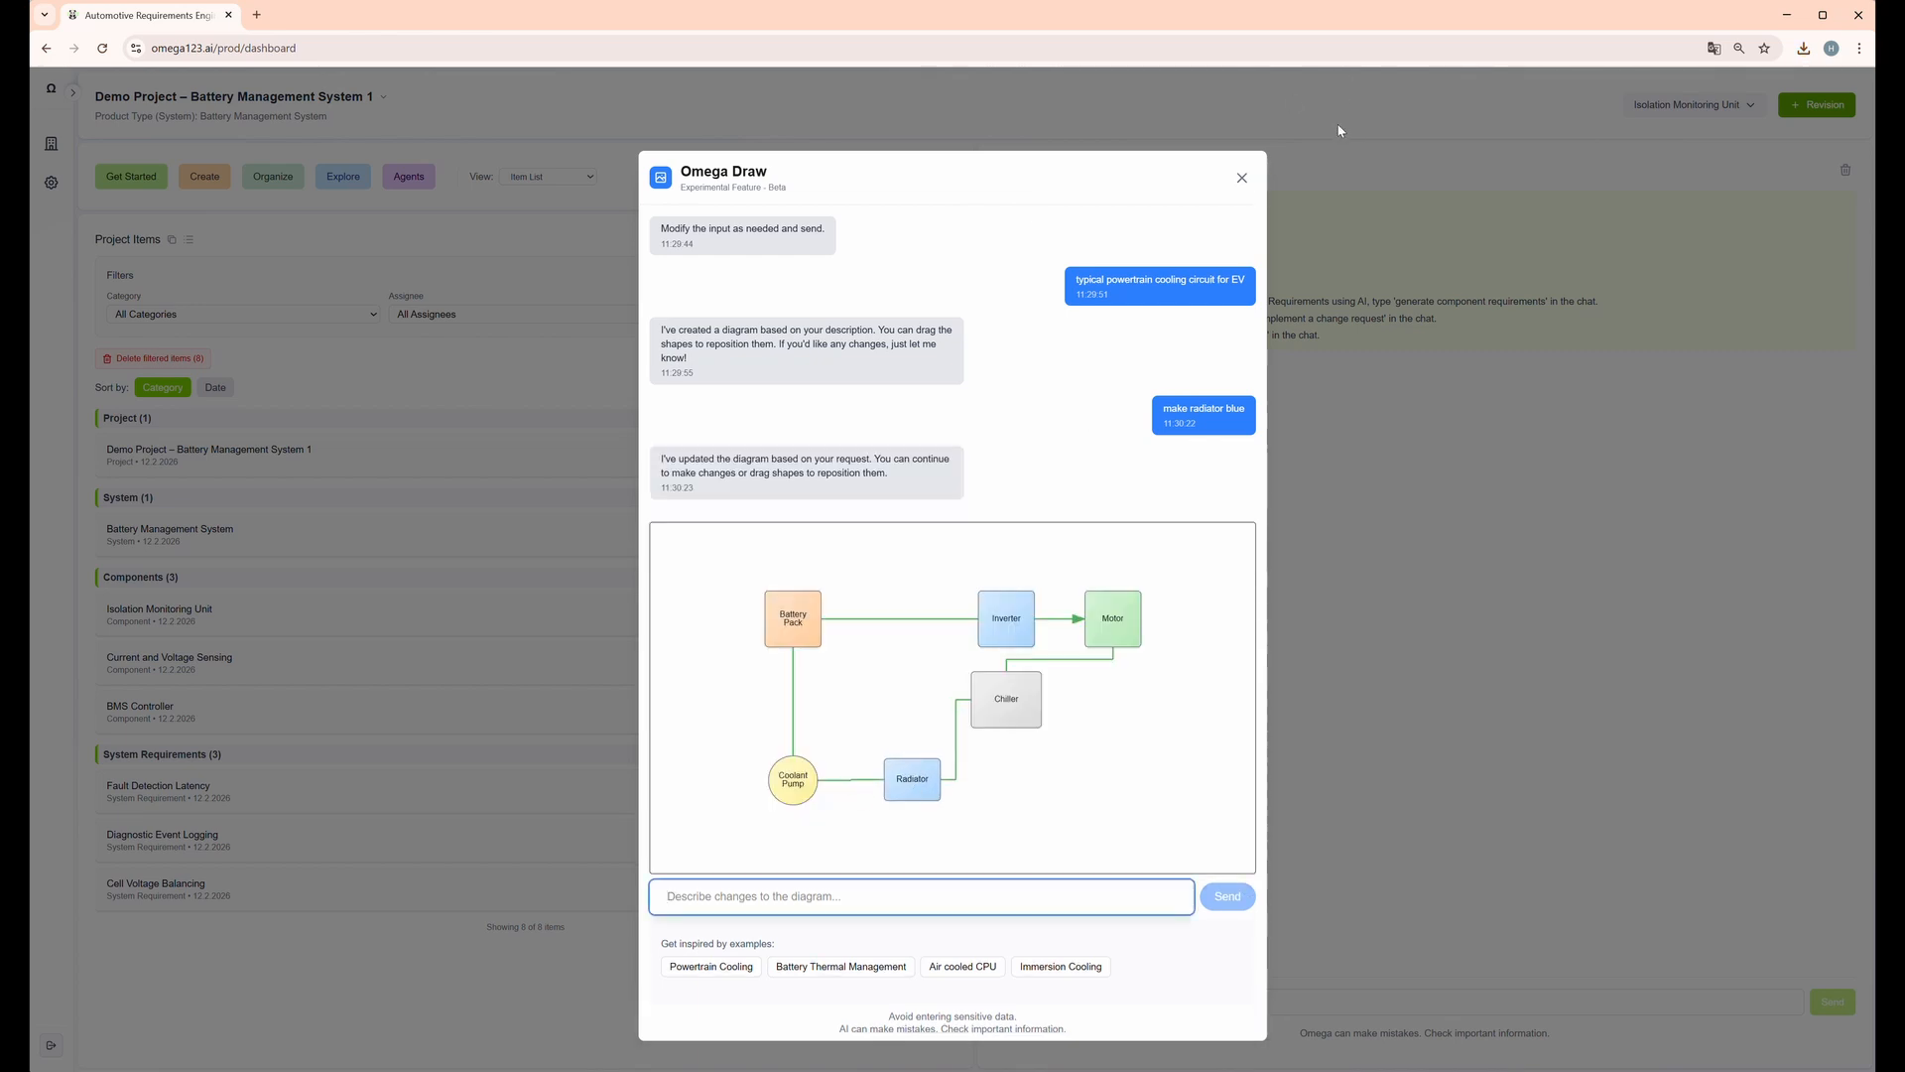
pyautogui.click(1241, 179)
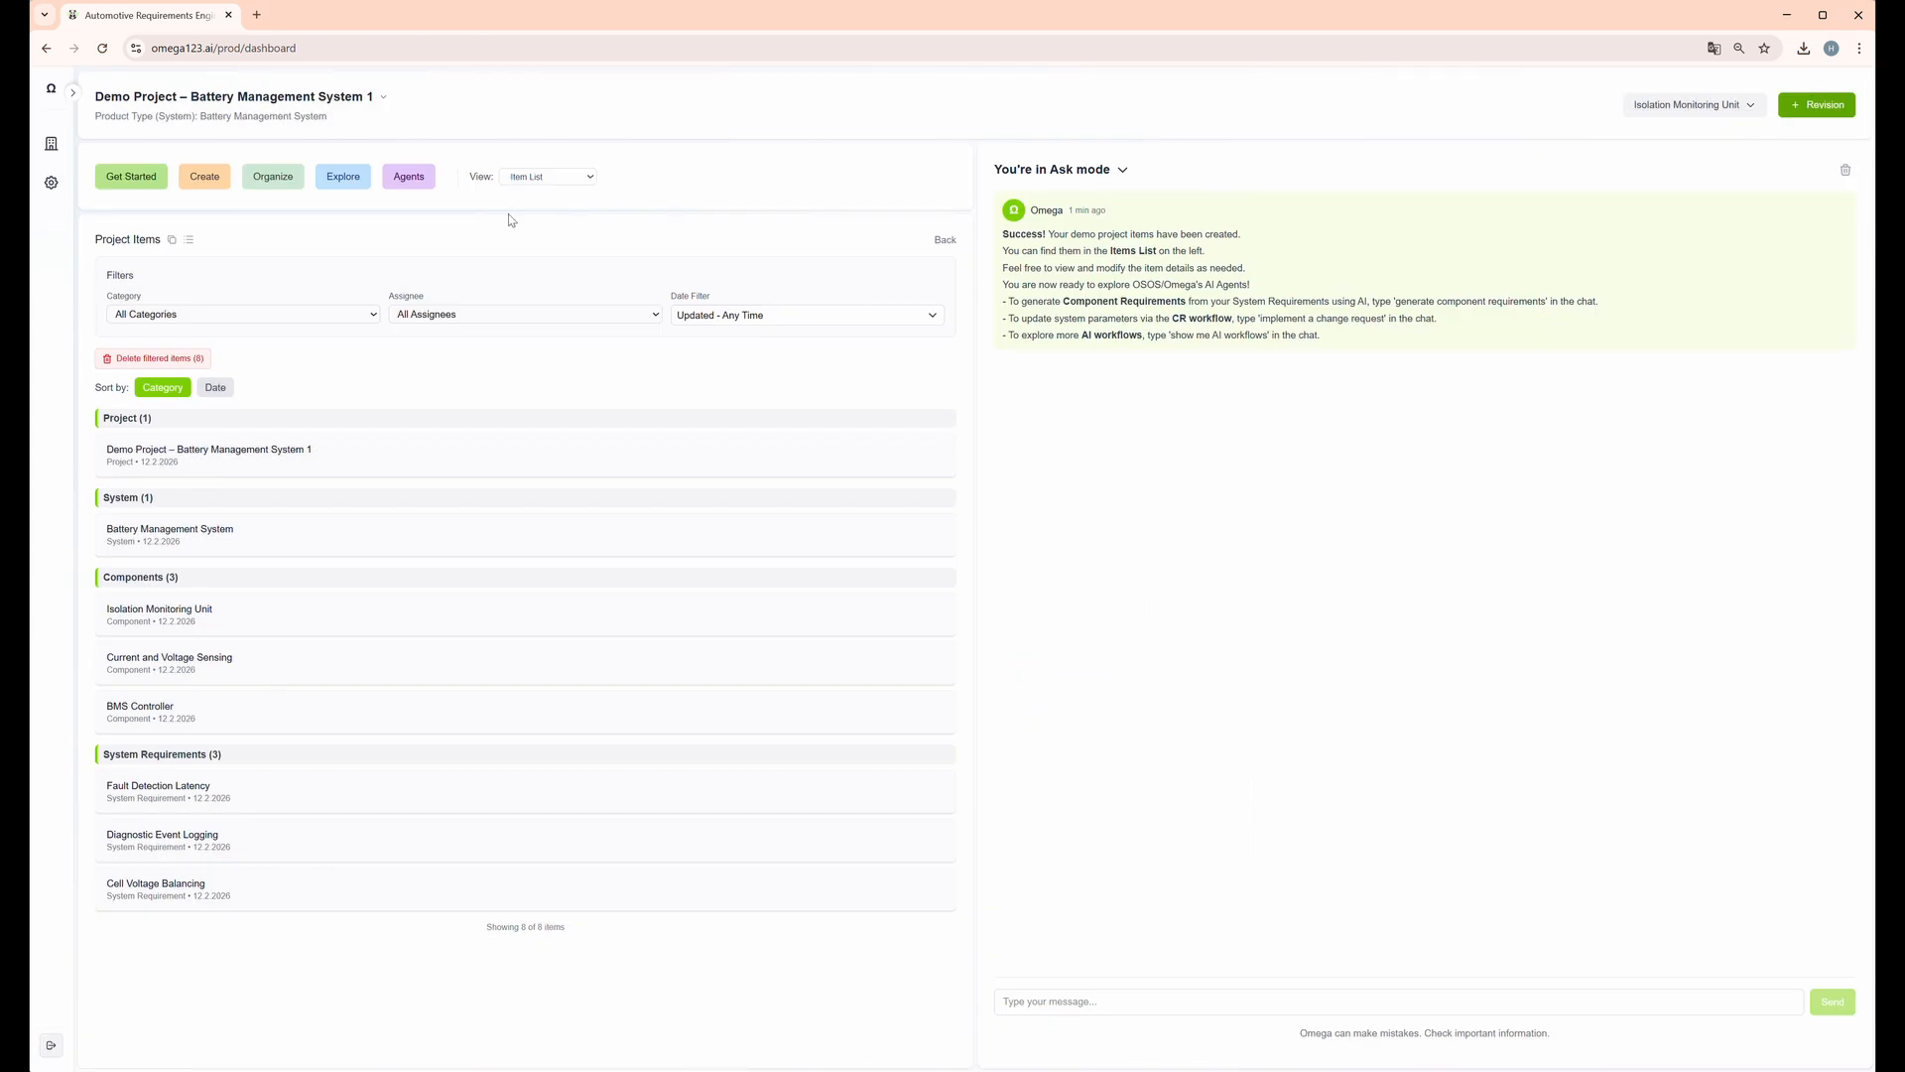
# Check how the Generate Component Requirements agent is started and close its information dialog
pyautogui.click(409, 178)
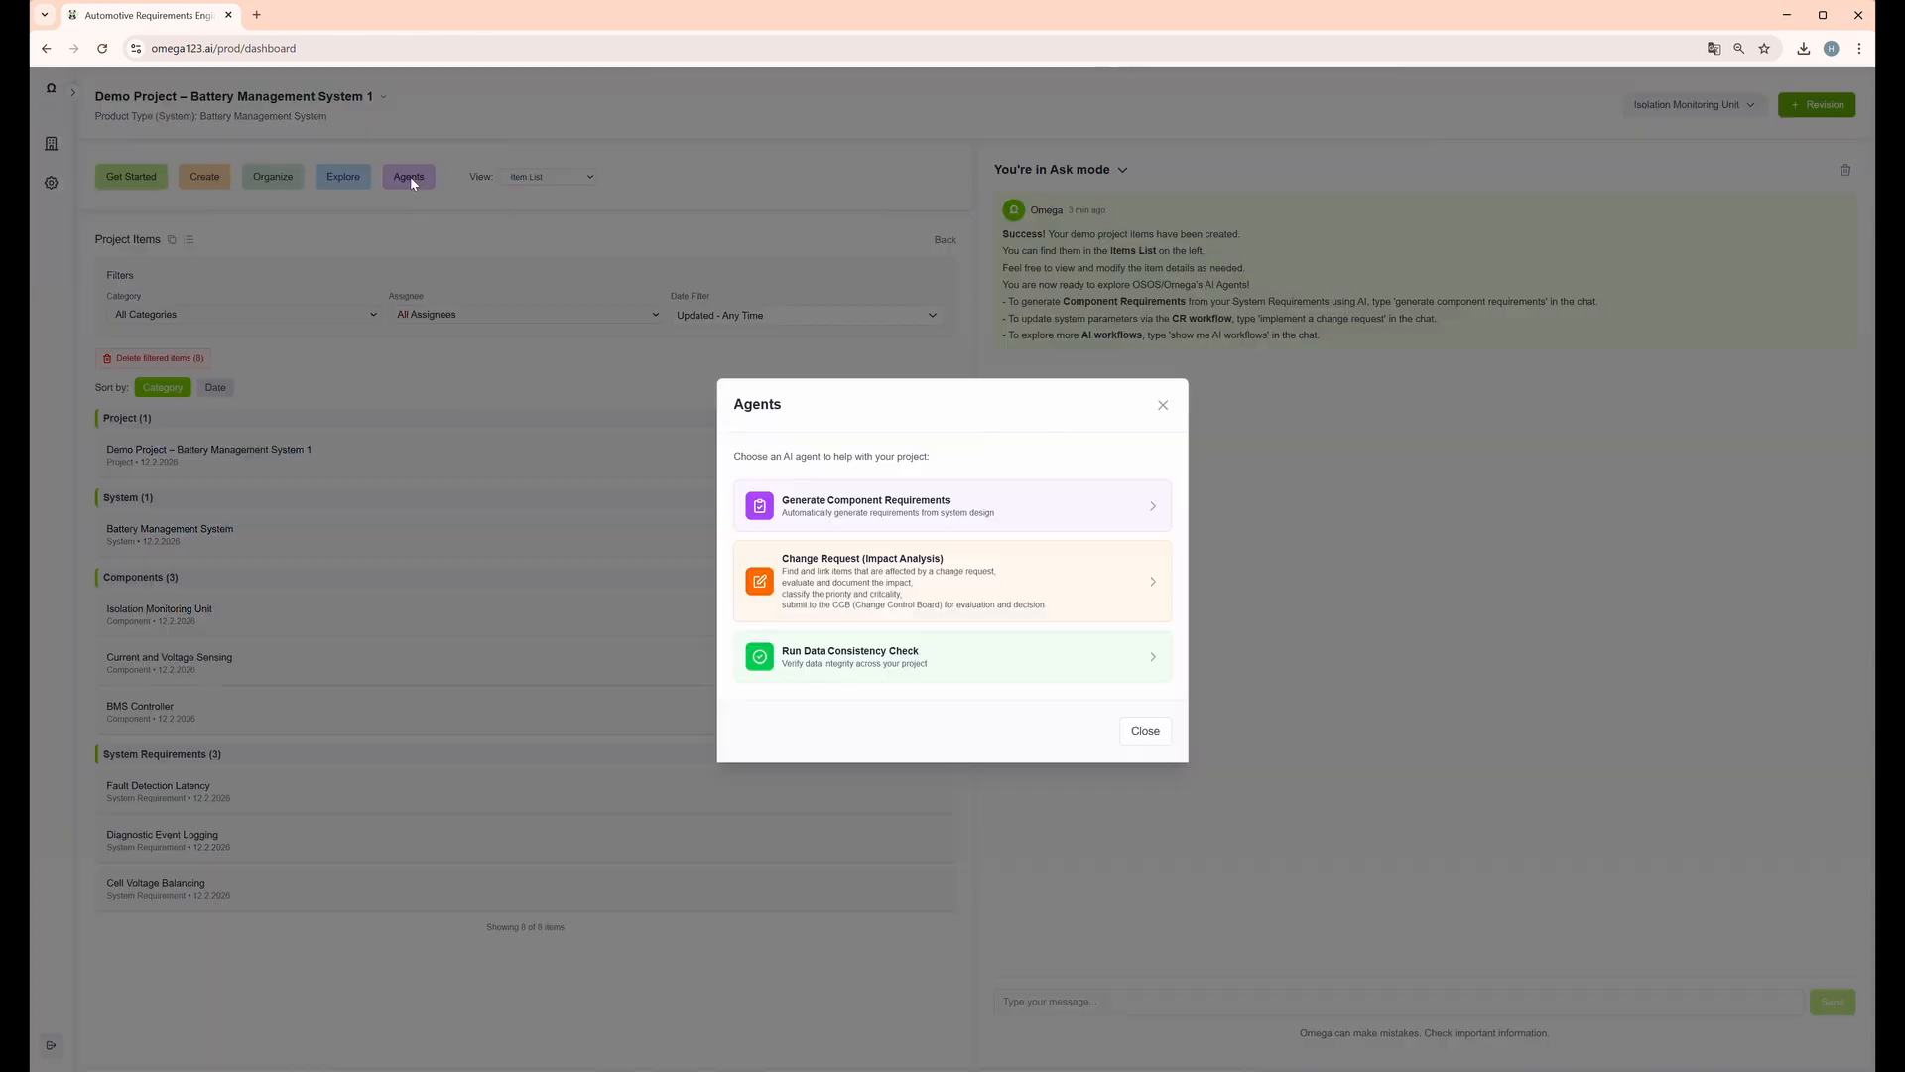
pyautogui.click(901, 512)
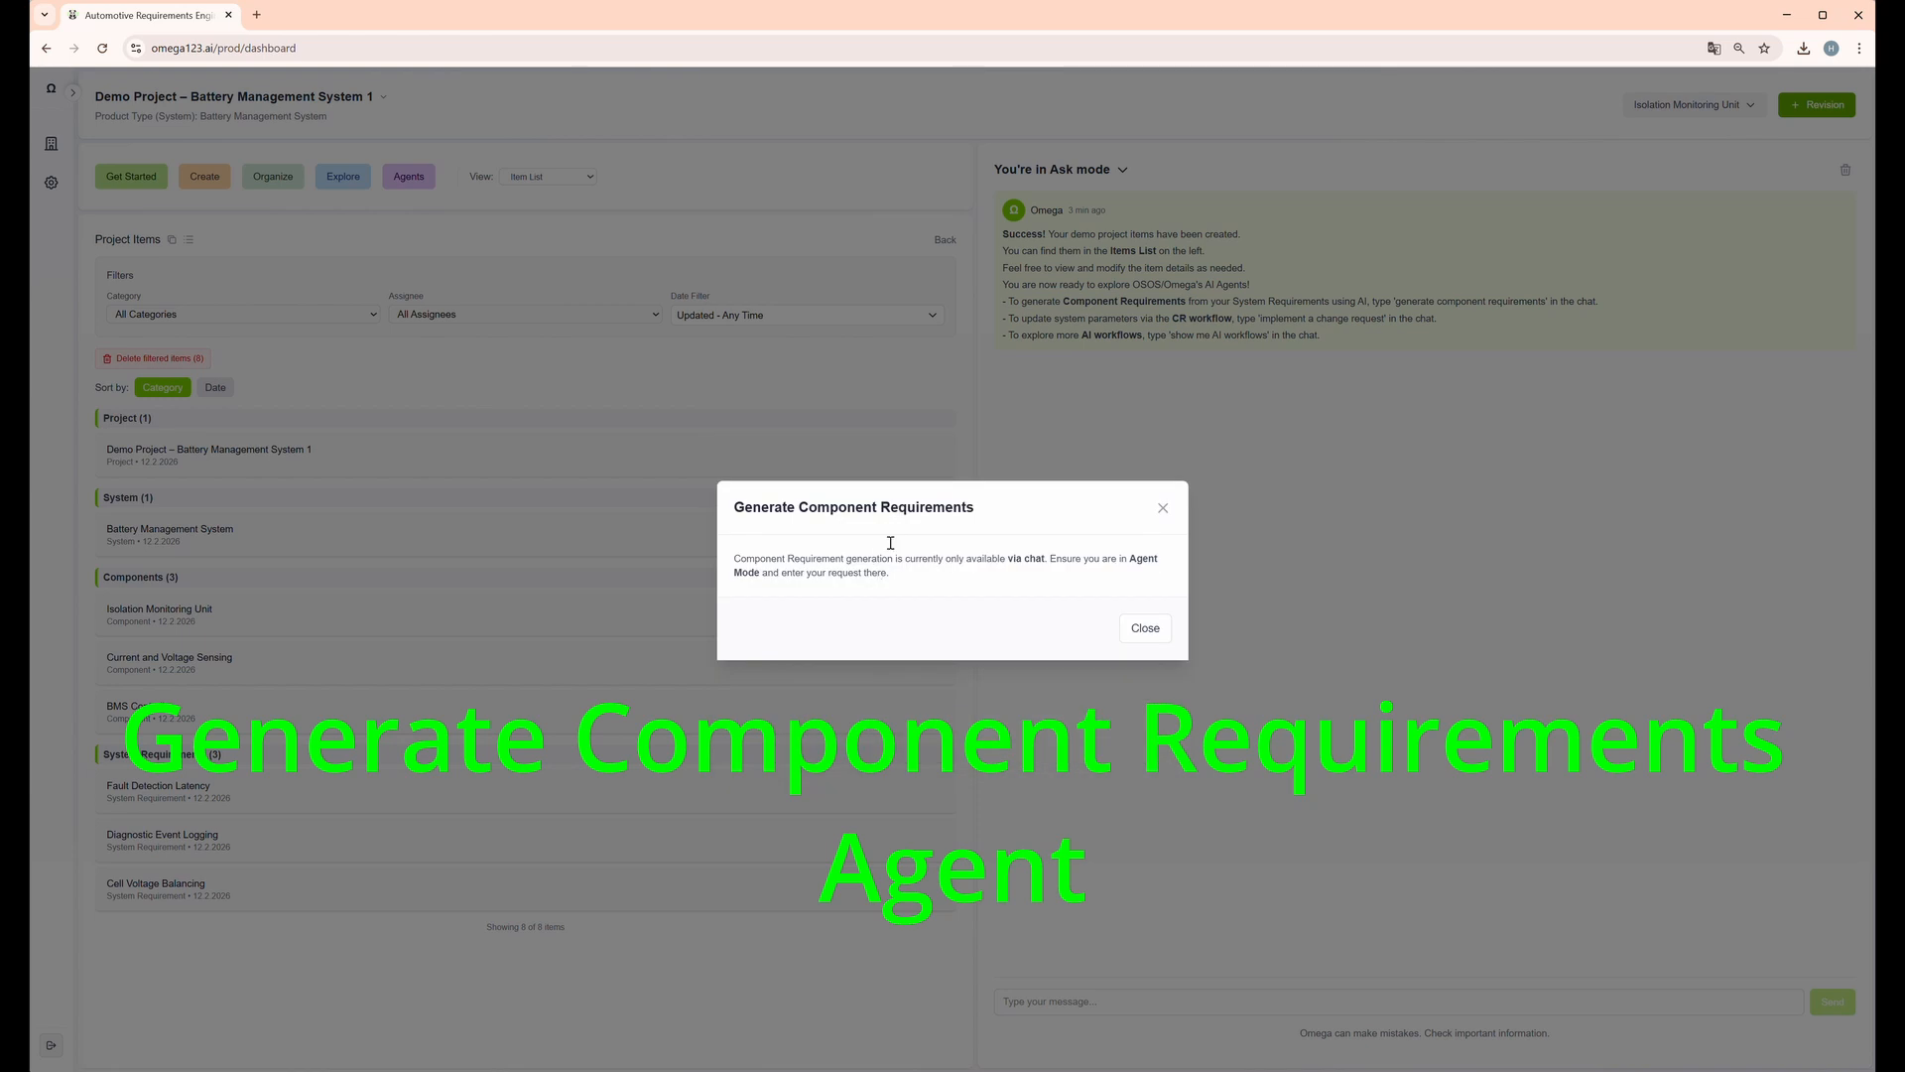
pyautogui.click(1164, 507)
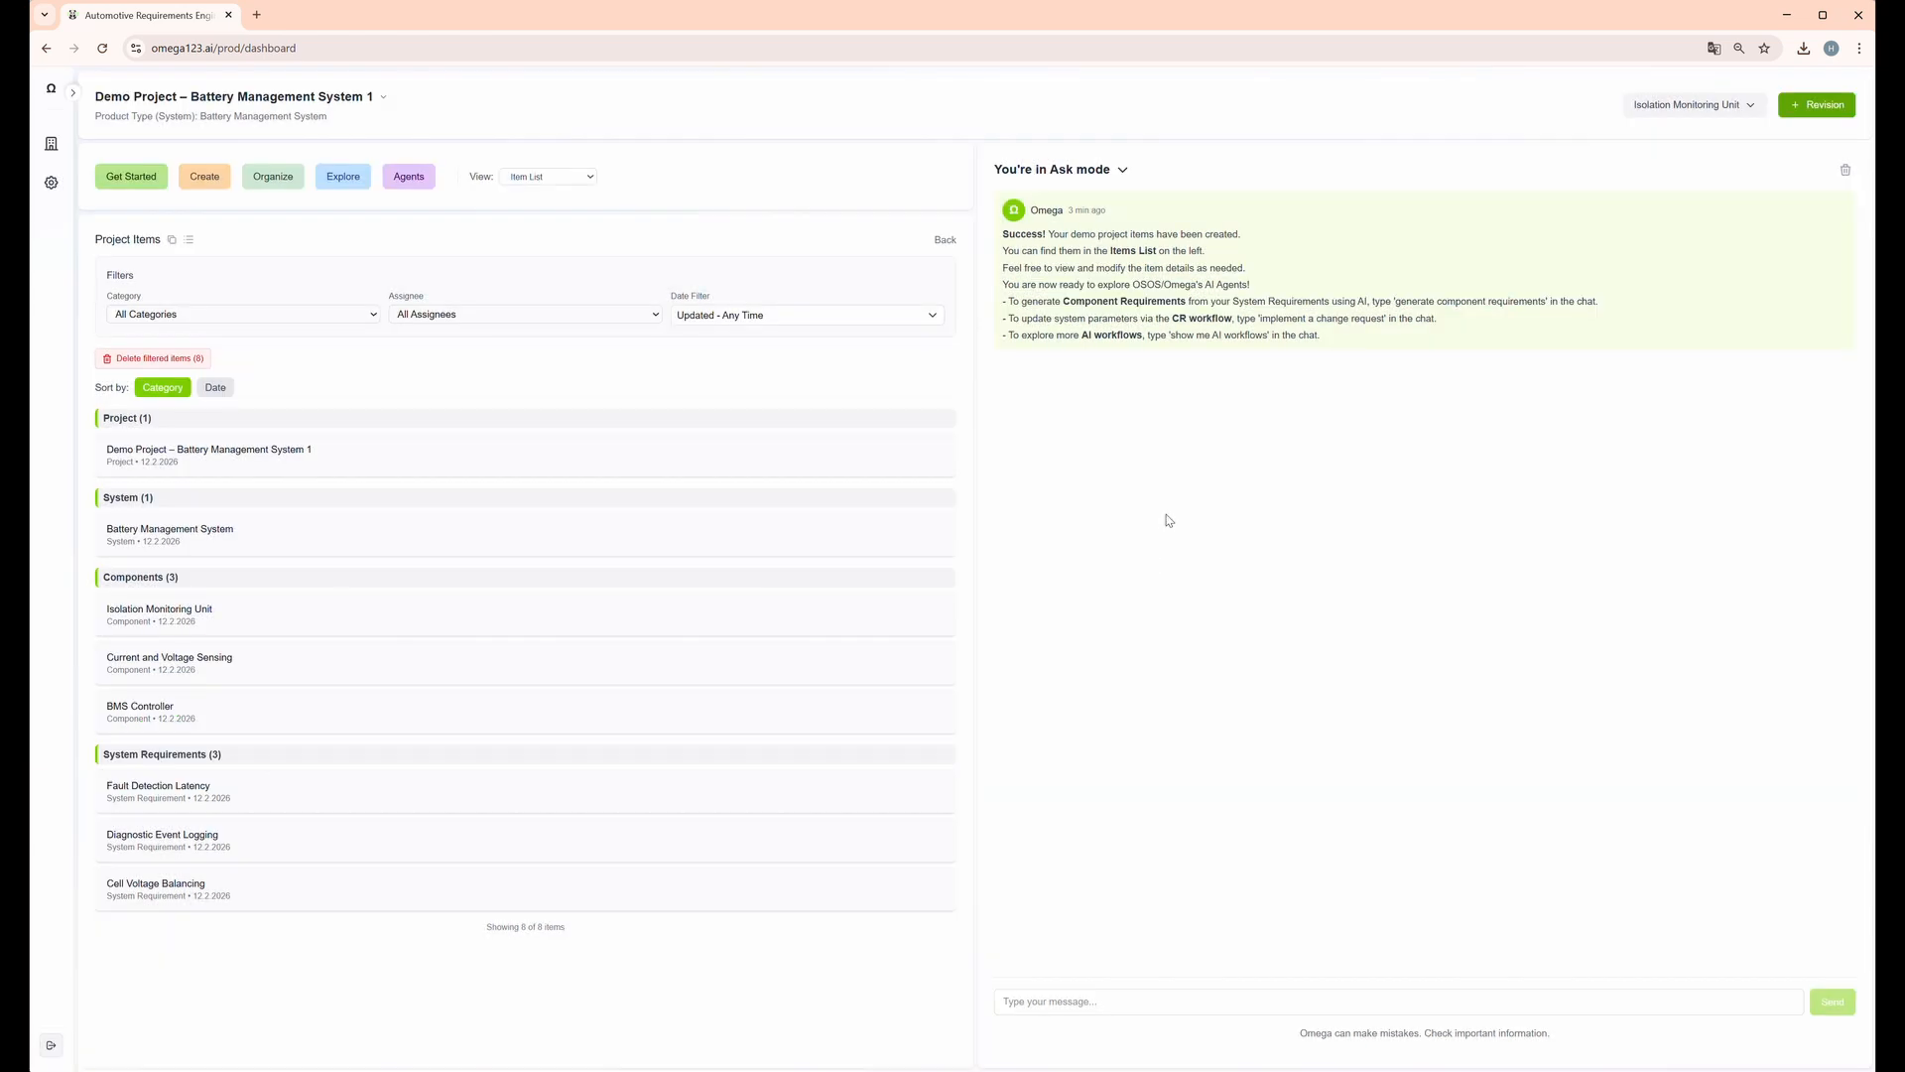
# Switch the chat to Agent mode and send the request "generate component requirements"
pyautogui.click(1123, 172)
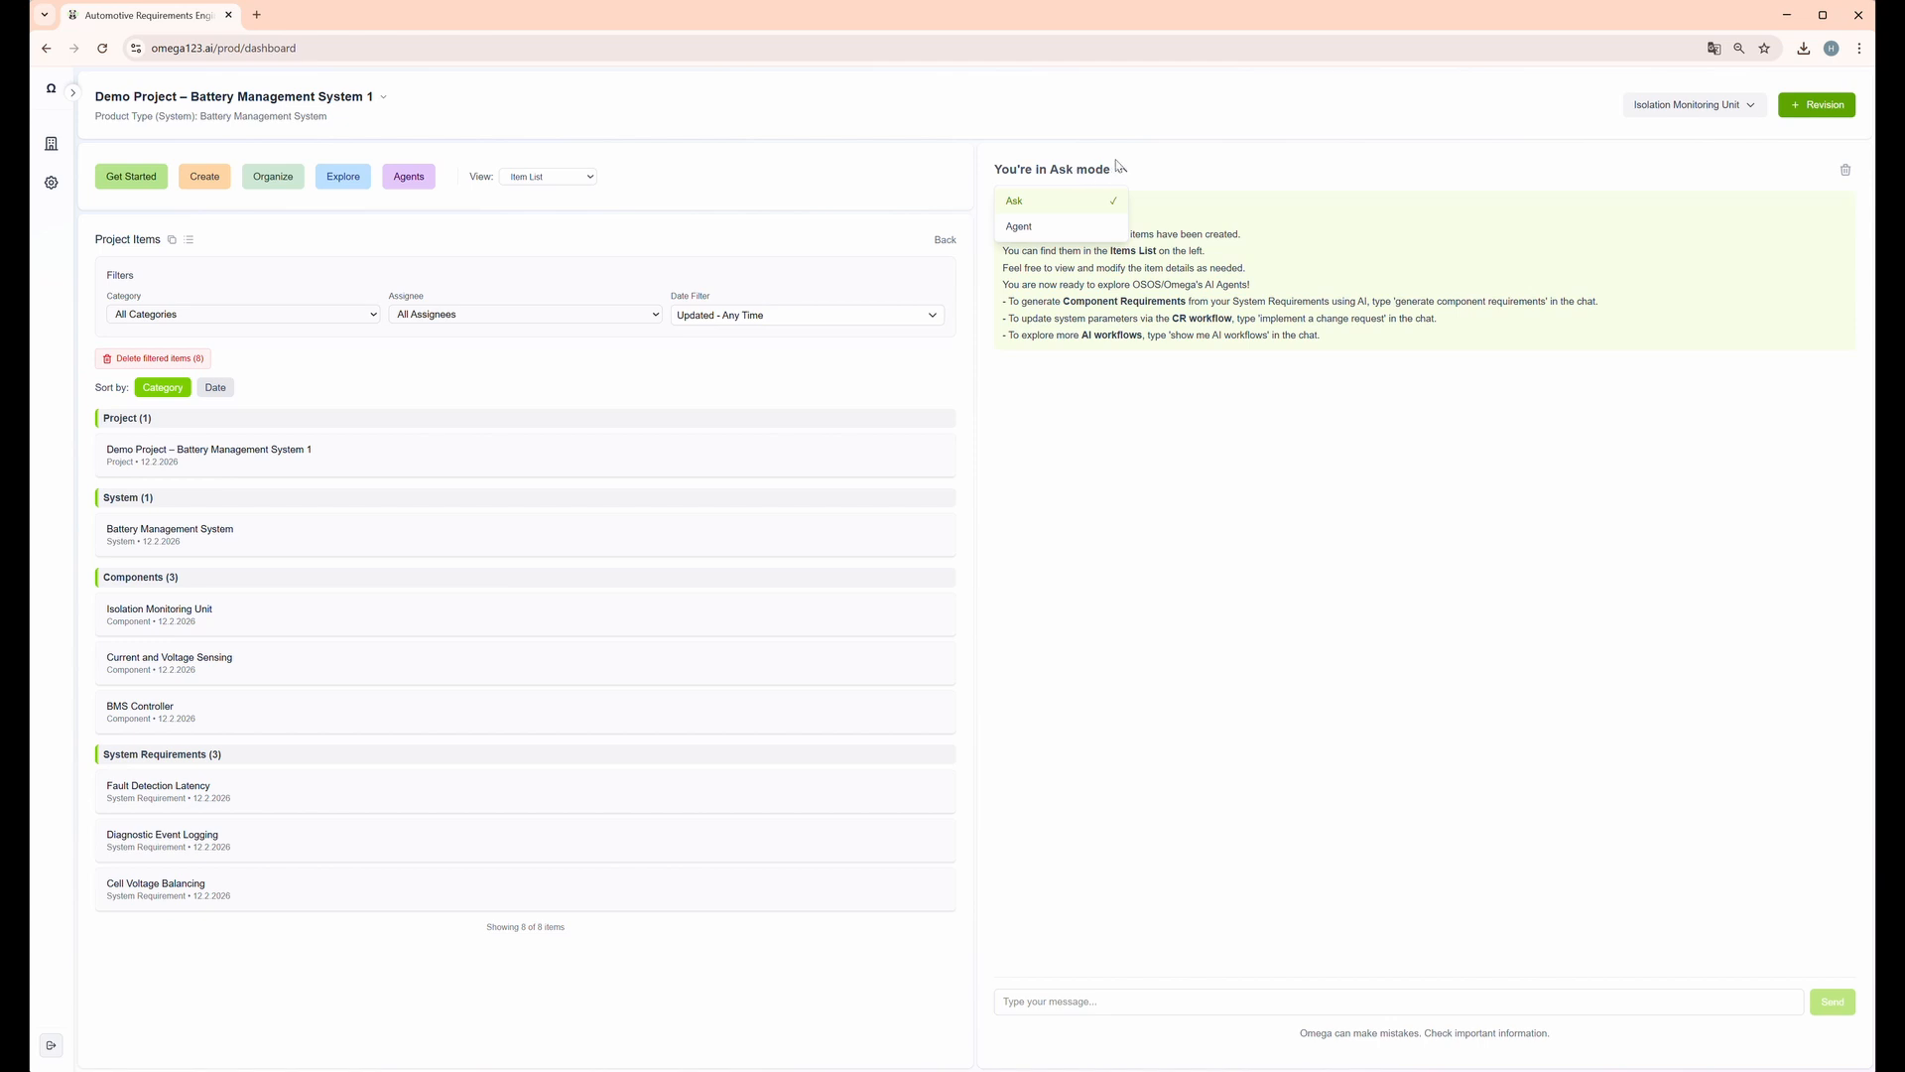
pyautogui.click(1083, 225)
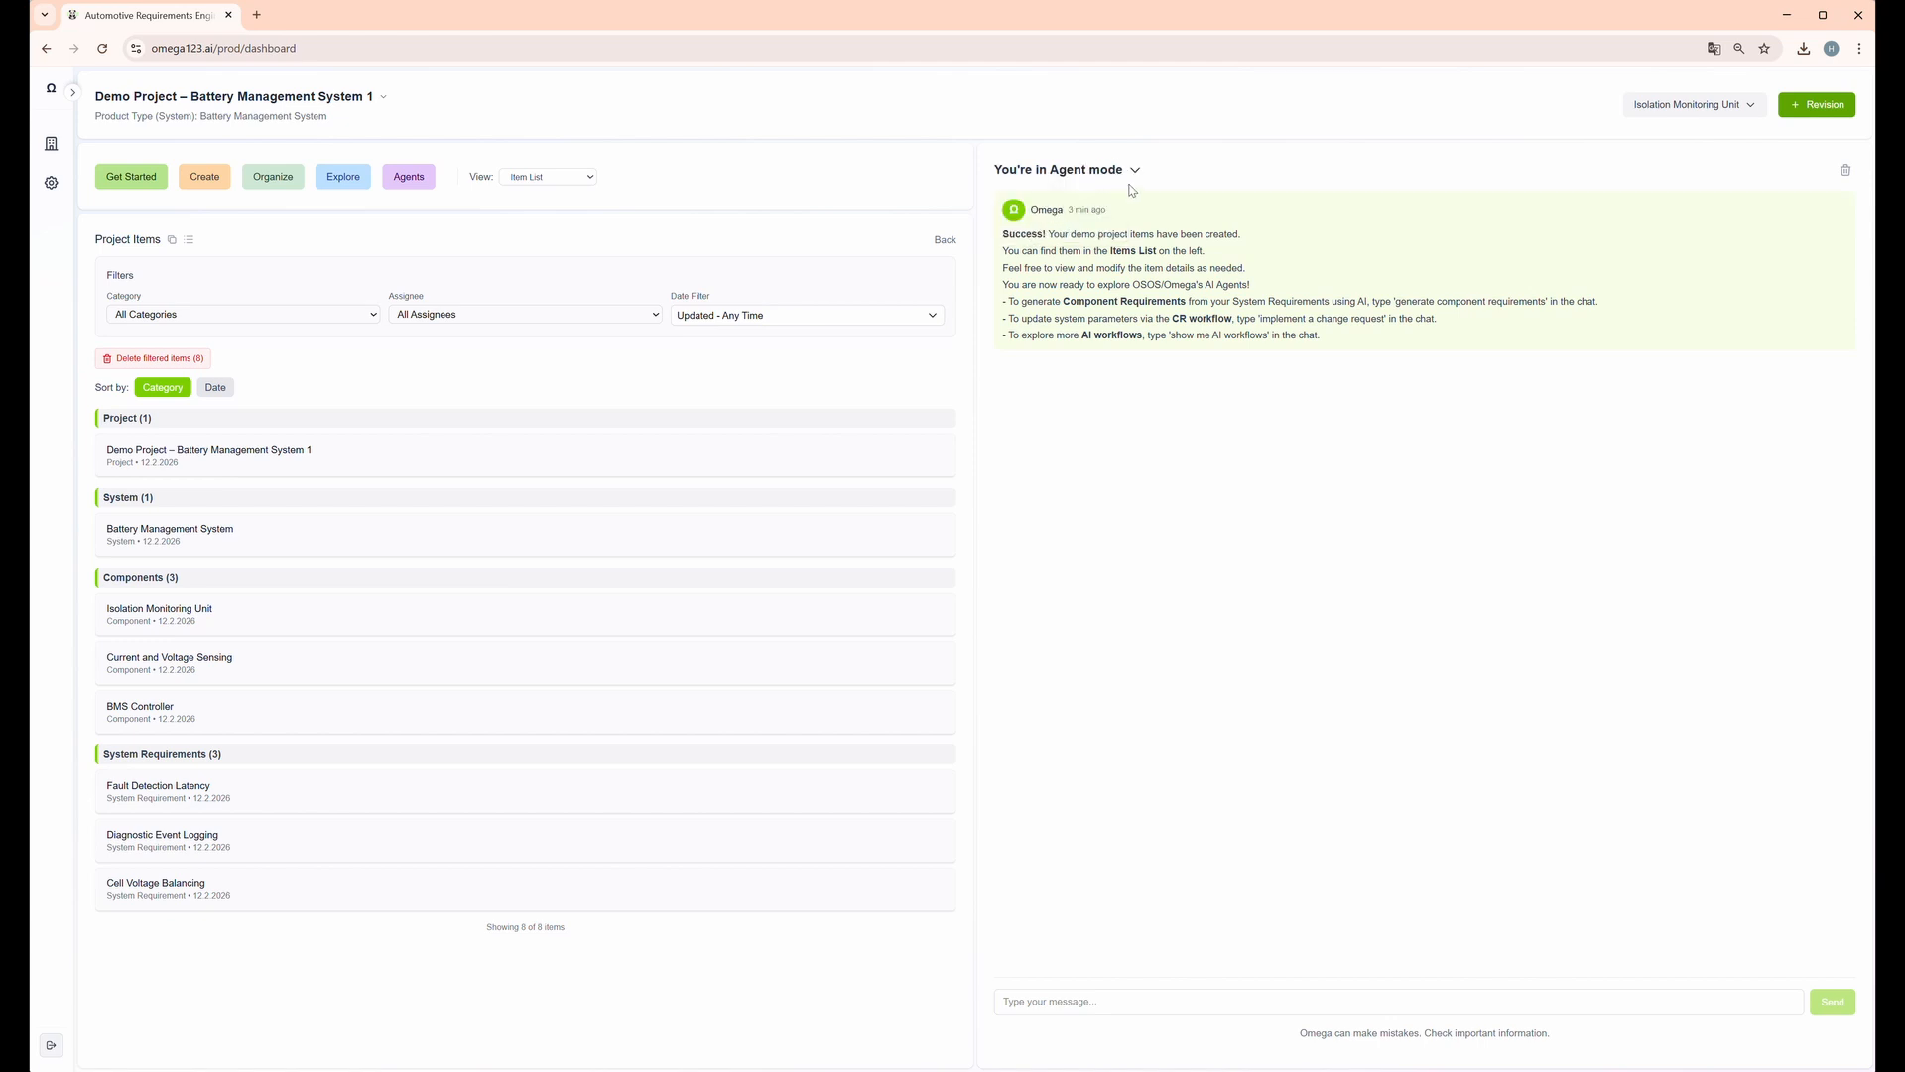
pyautogui.click(1097, 1004)
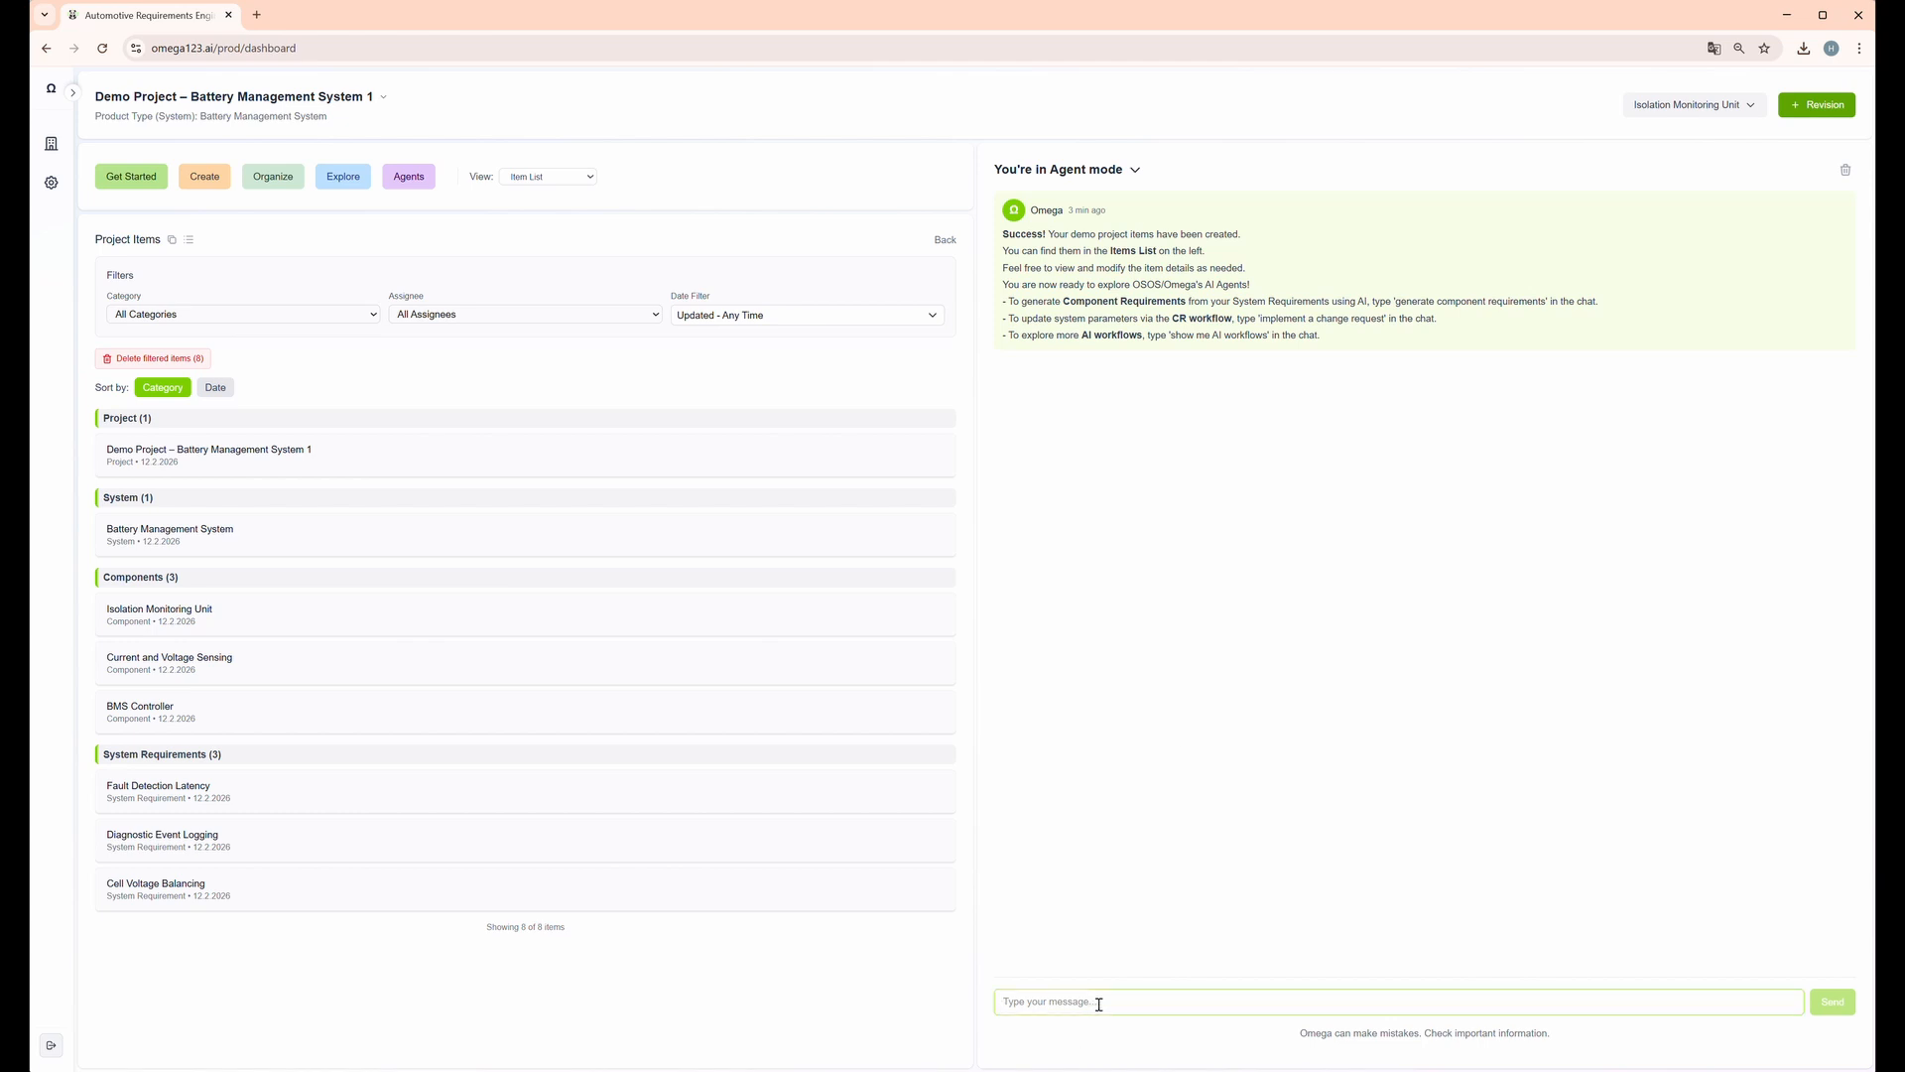
pyautogui.write('generate component requirements')
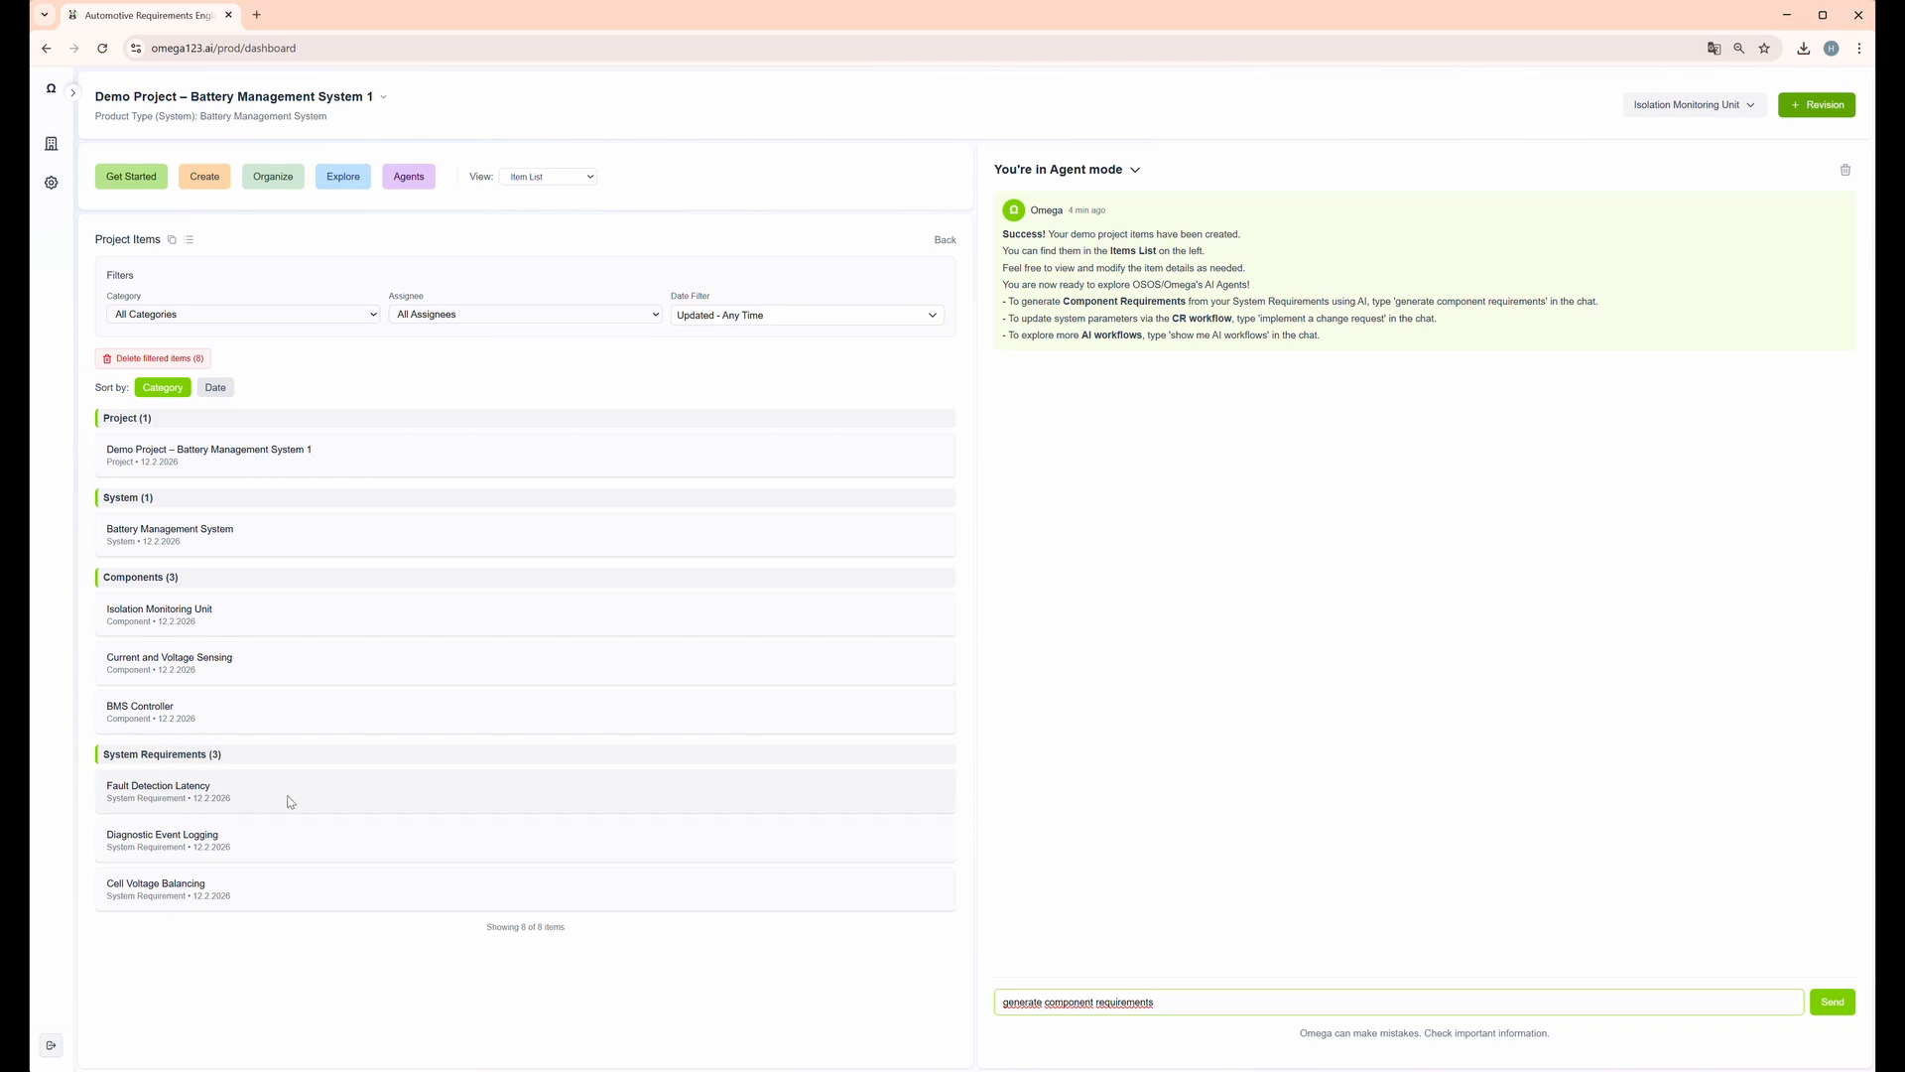
pyautogui.click(1832, 1001)
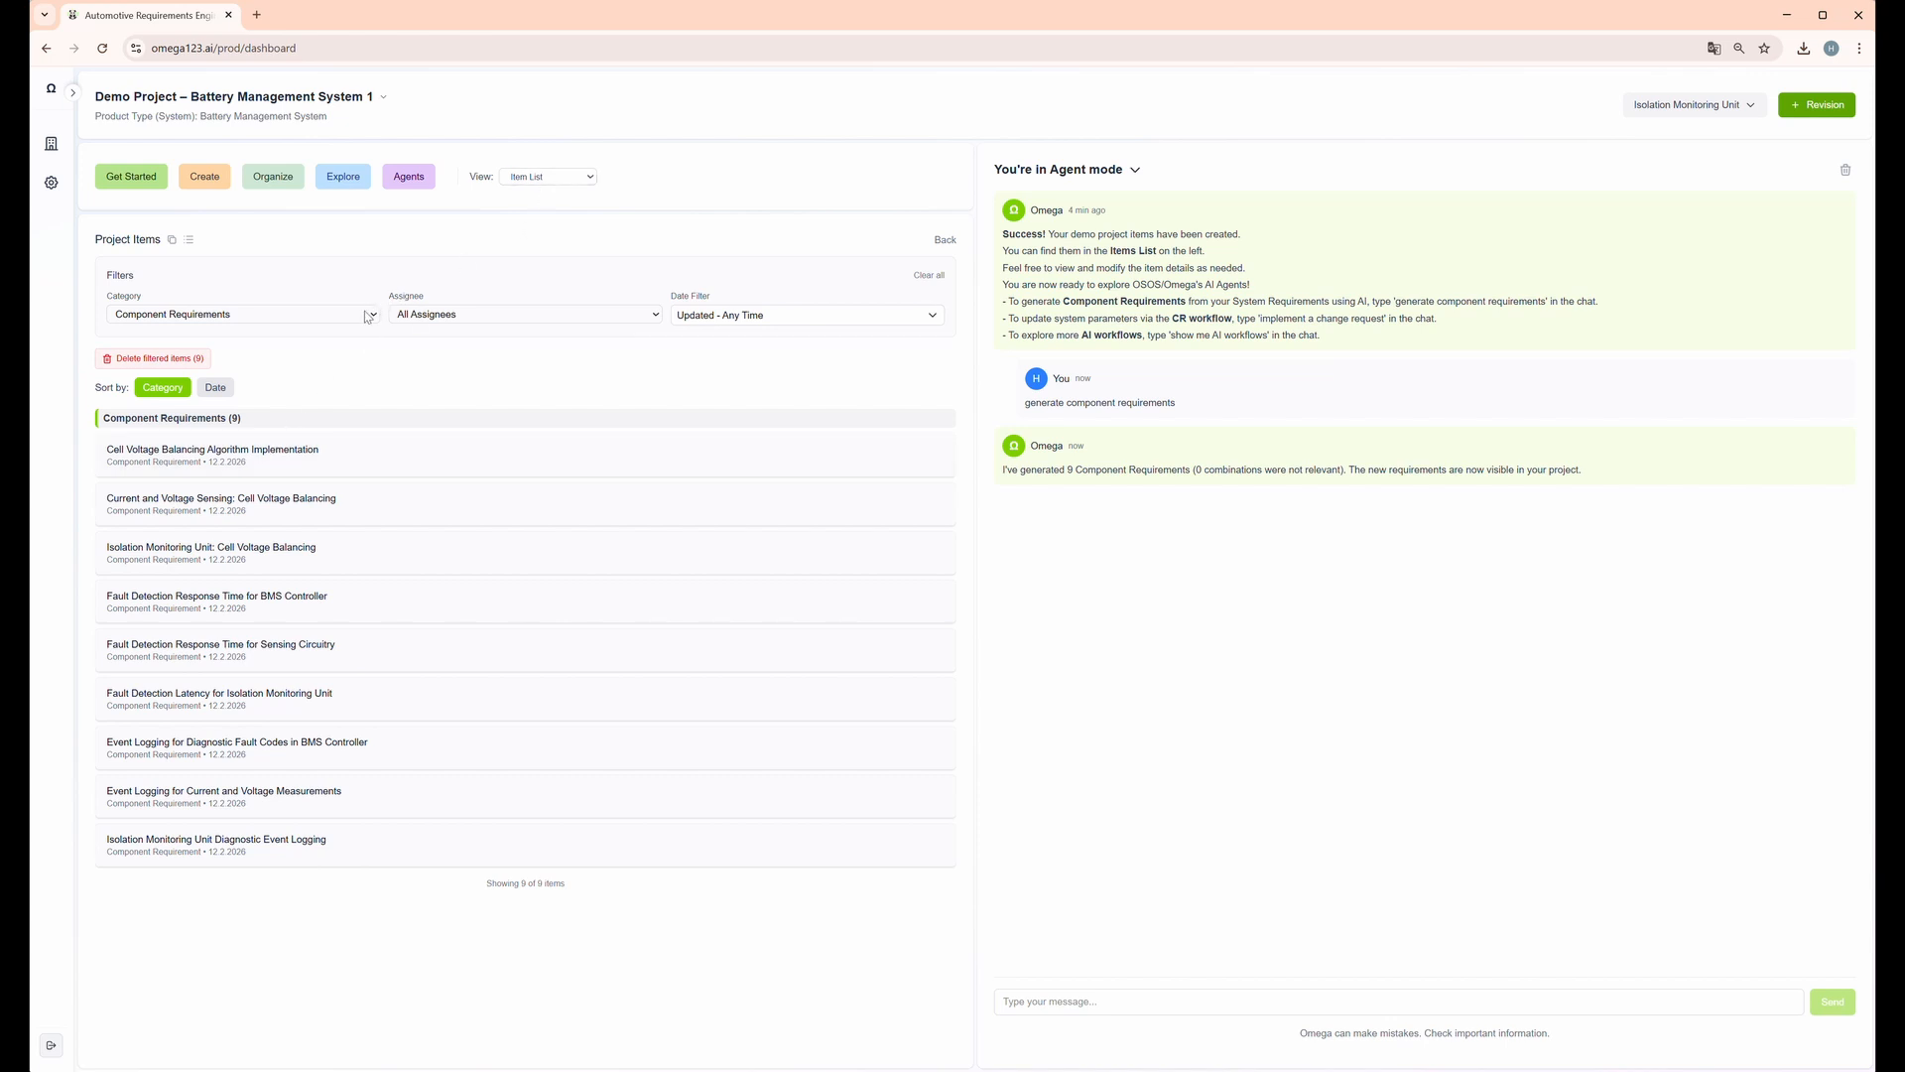
# View the Project Overview of the development phases and return to the Item List
pyautogui.click(544, 177)
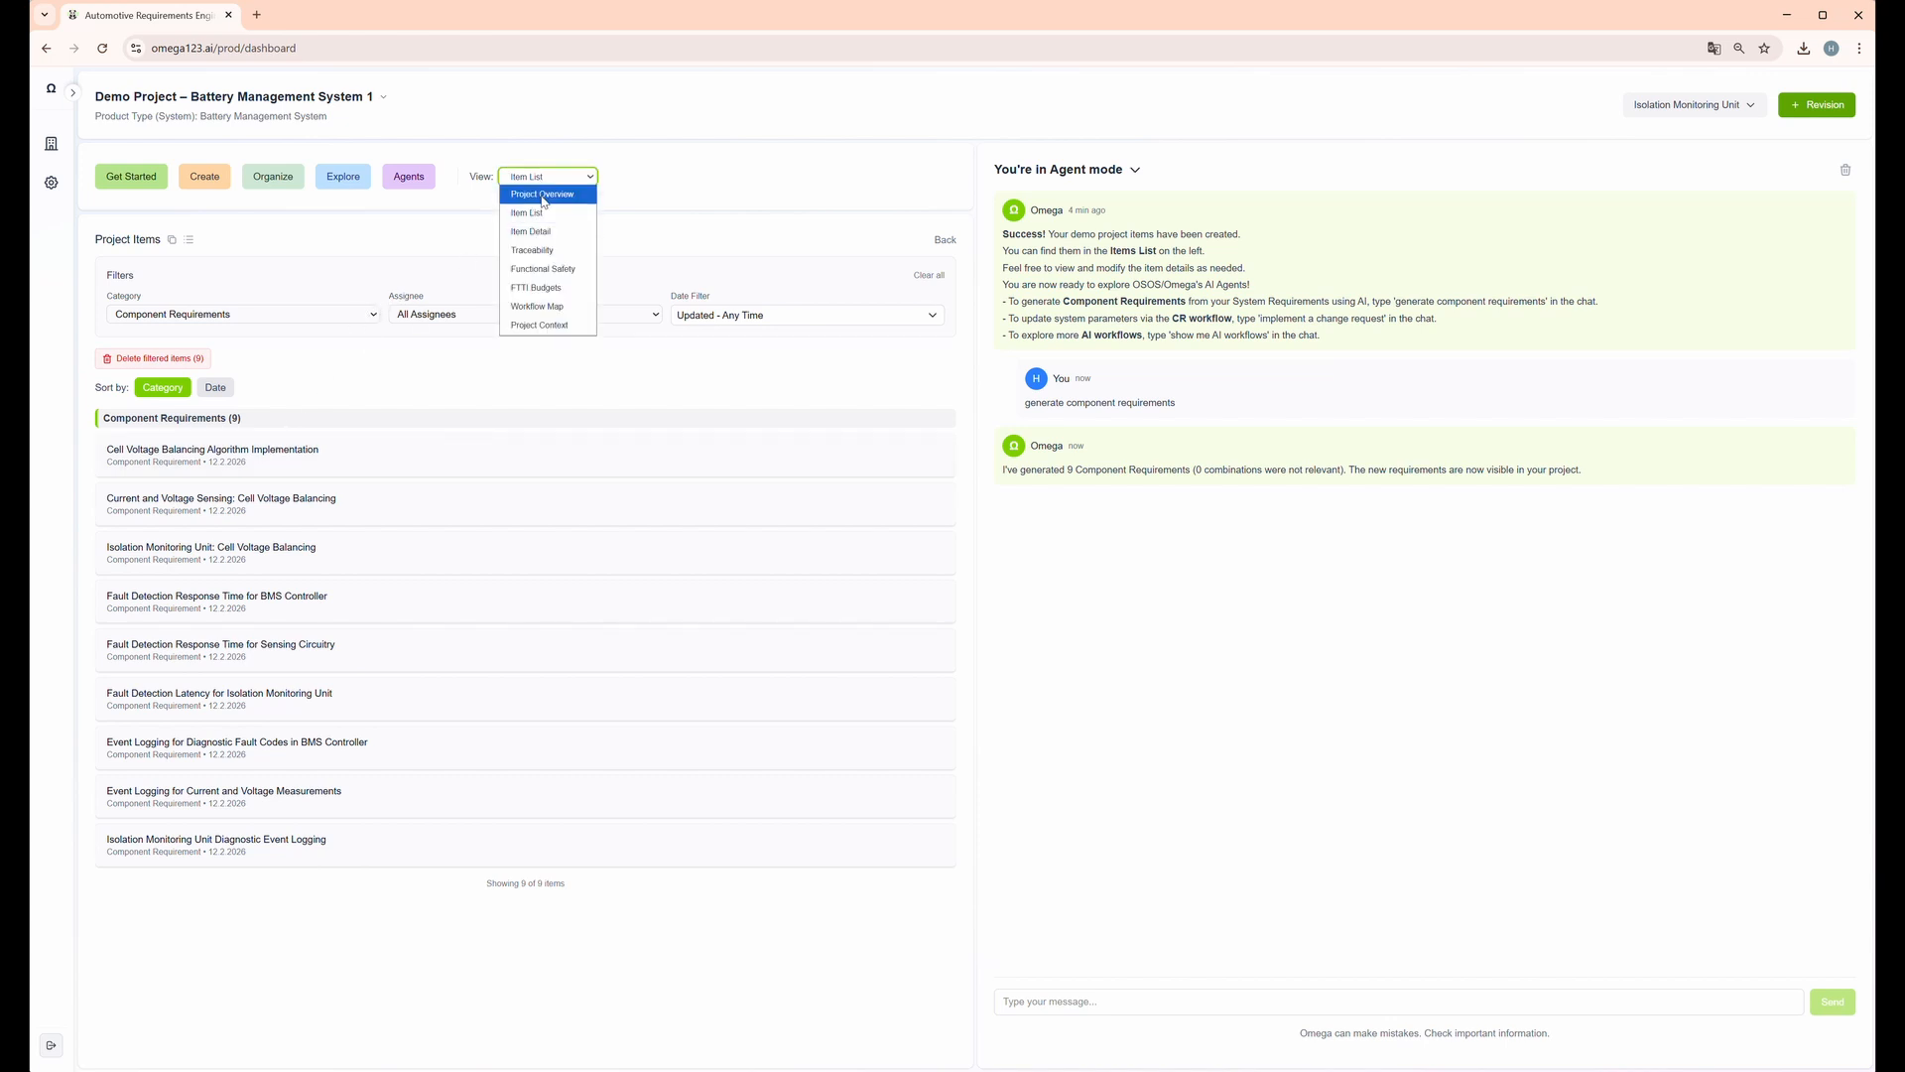
pyautogui.click(545, 193)
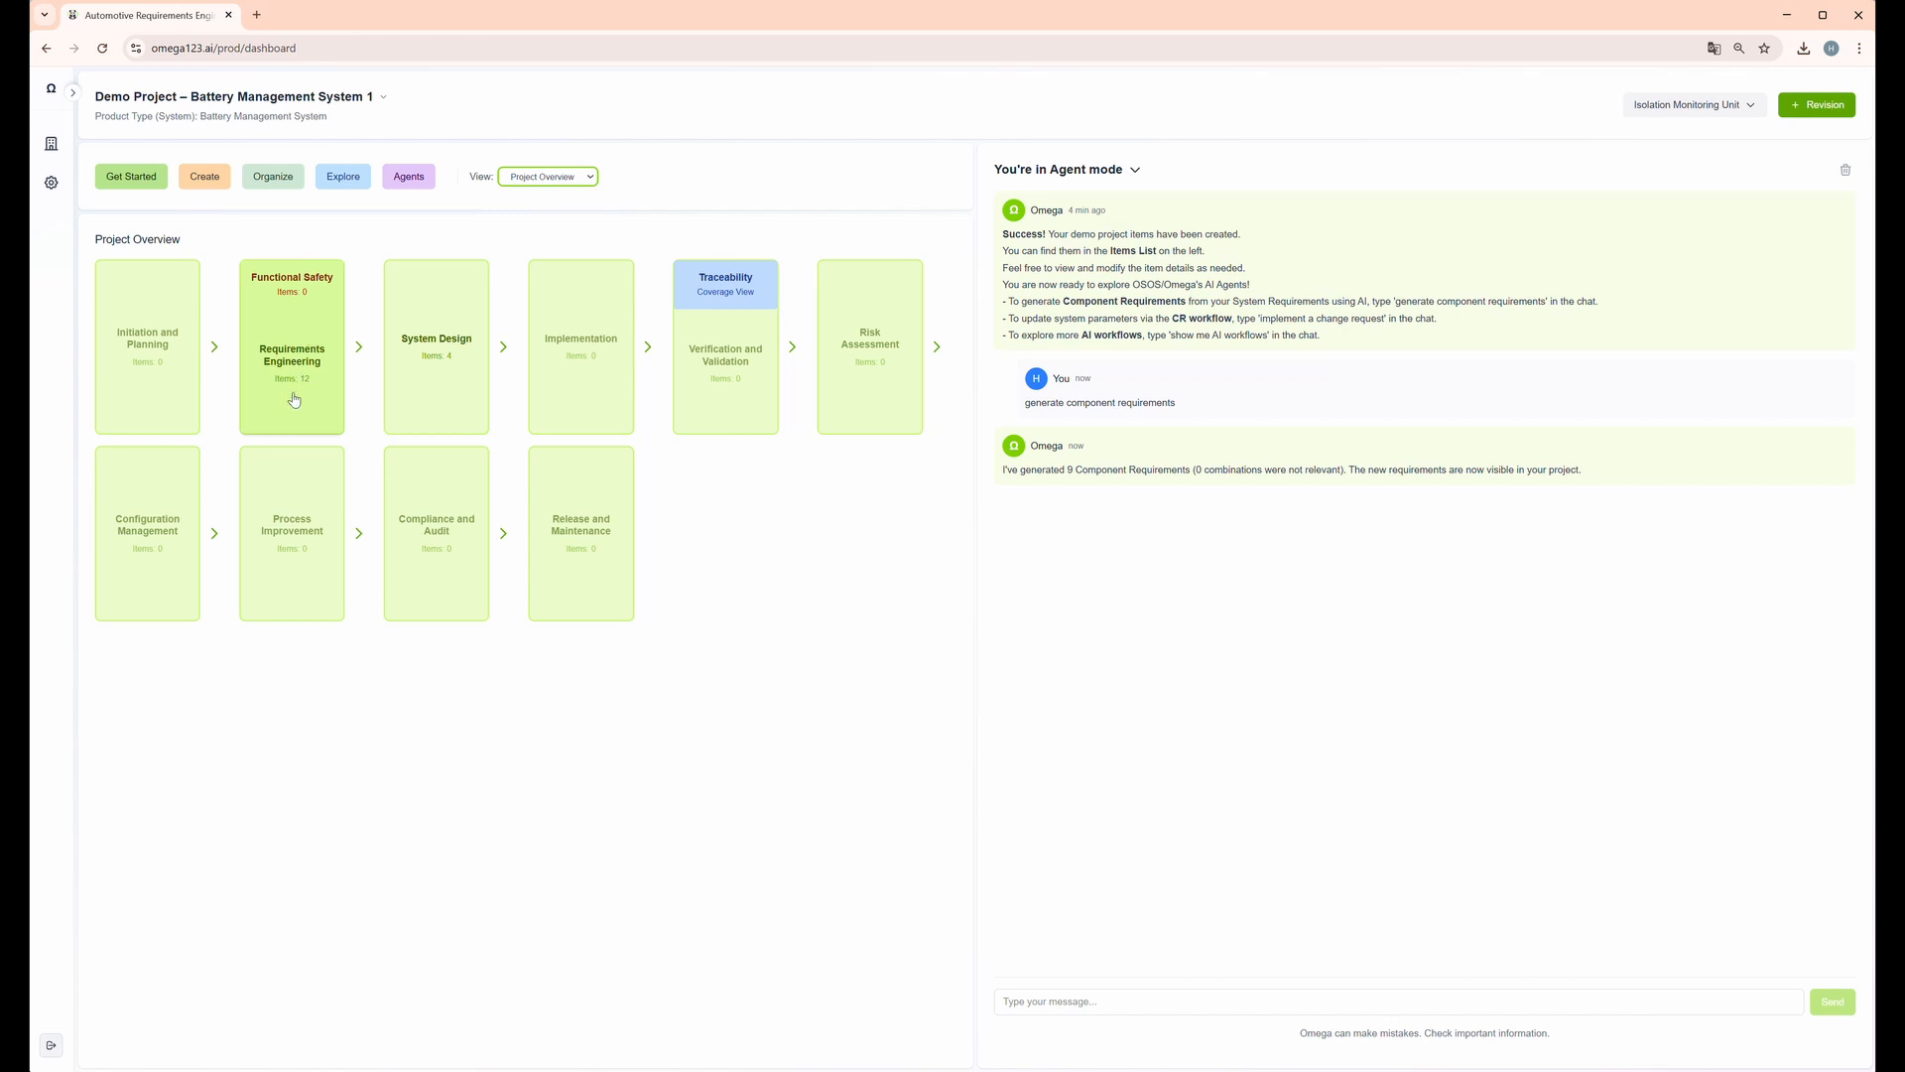
pyautogui.click(547, 177)
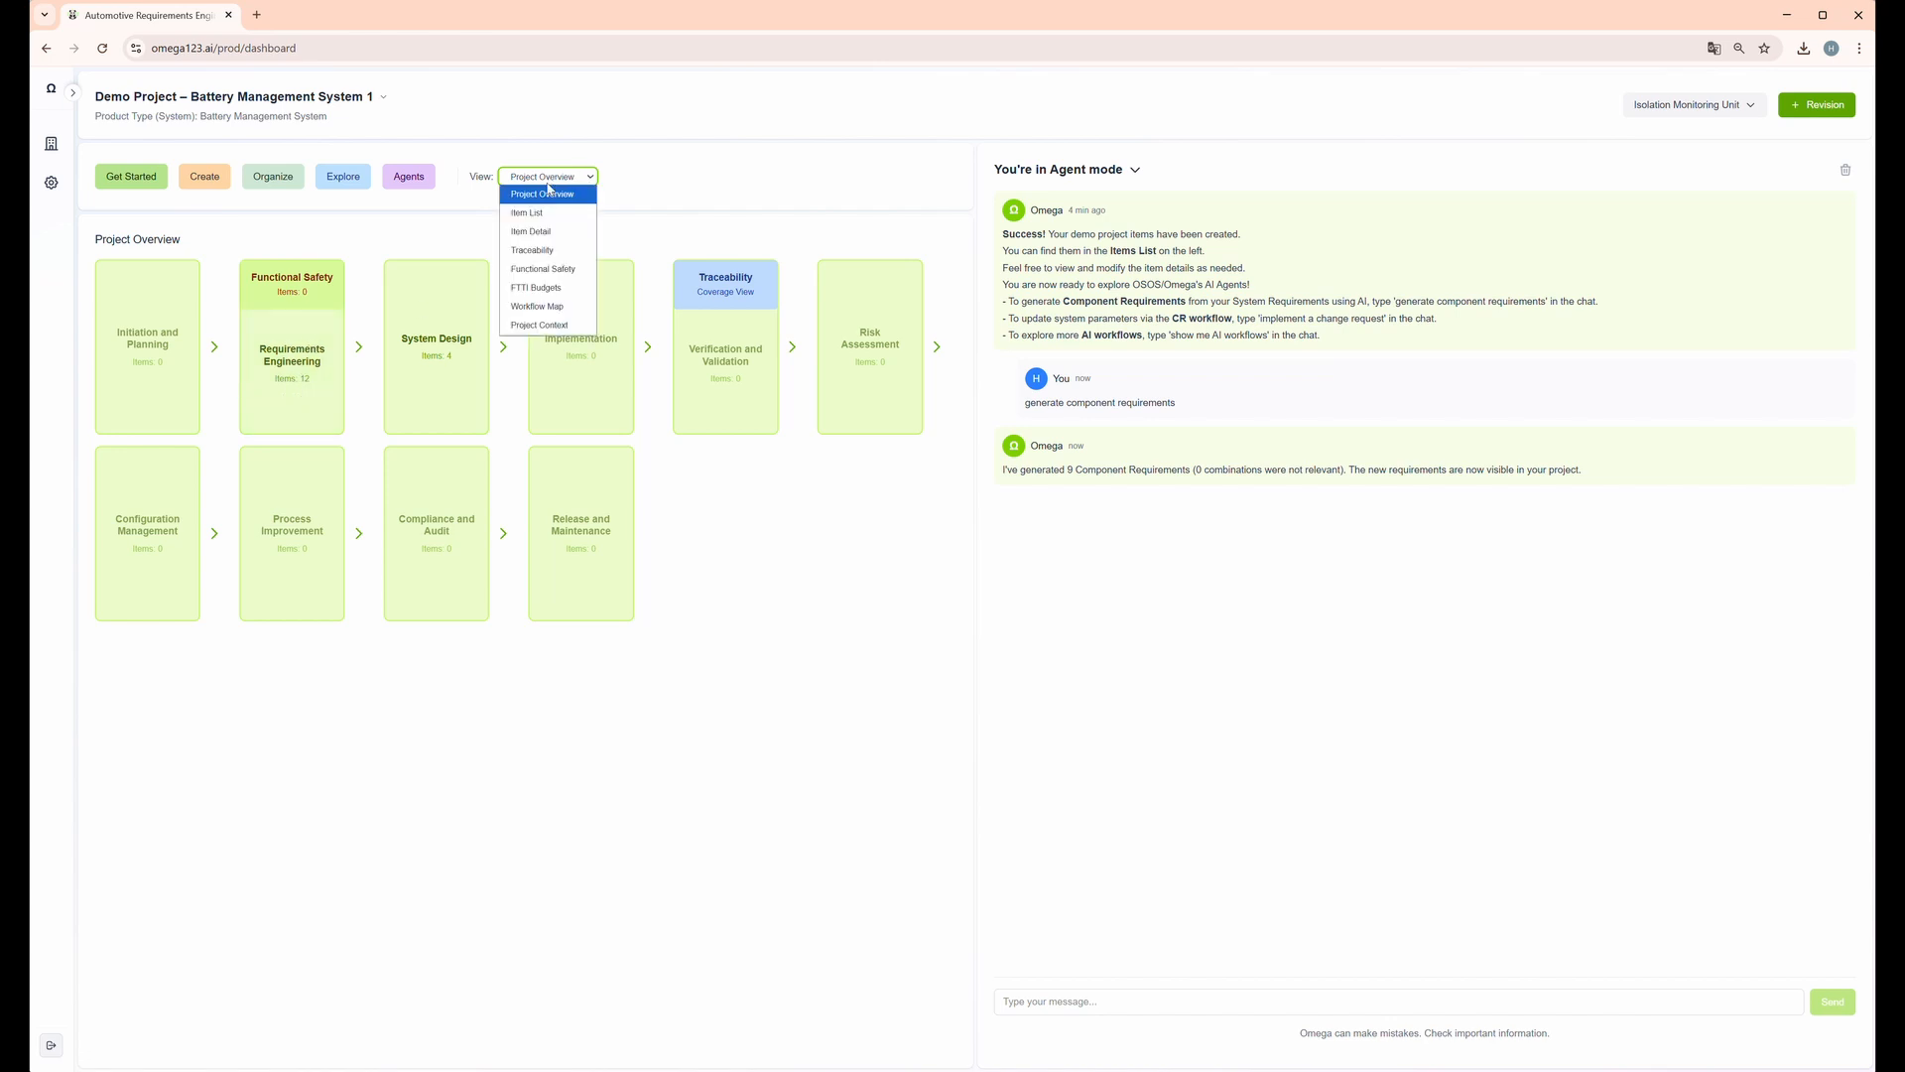
pyautogui.click(545, 209)
# Set the item list's category filter to All Categories and review the items down to the component requirements
pyautogui.click(248, 315)
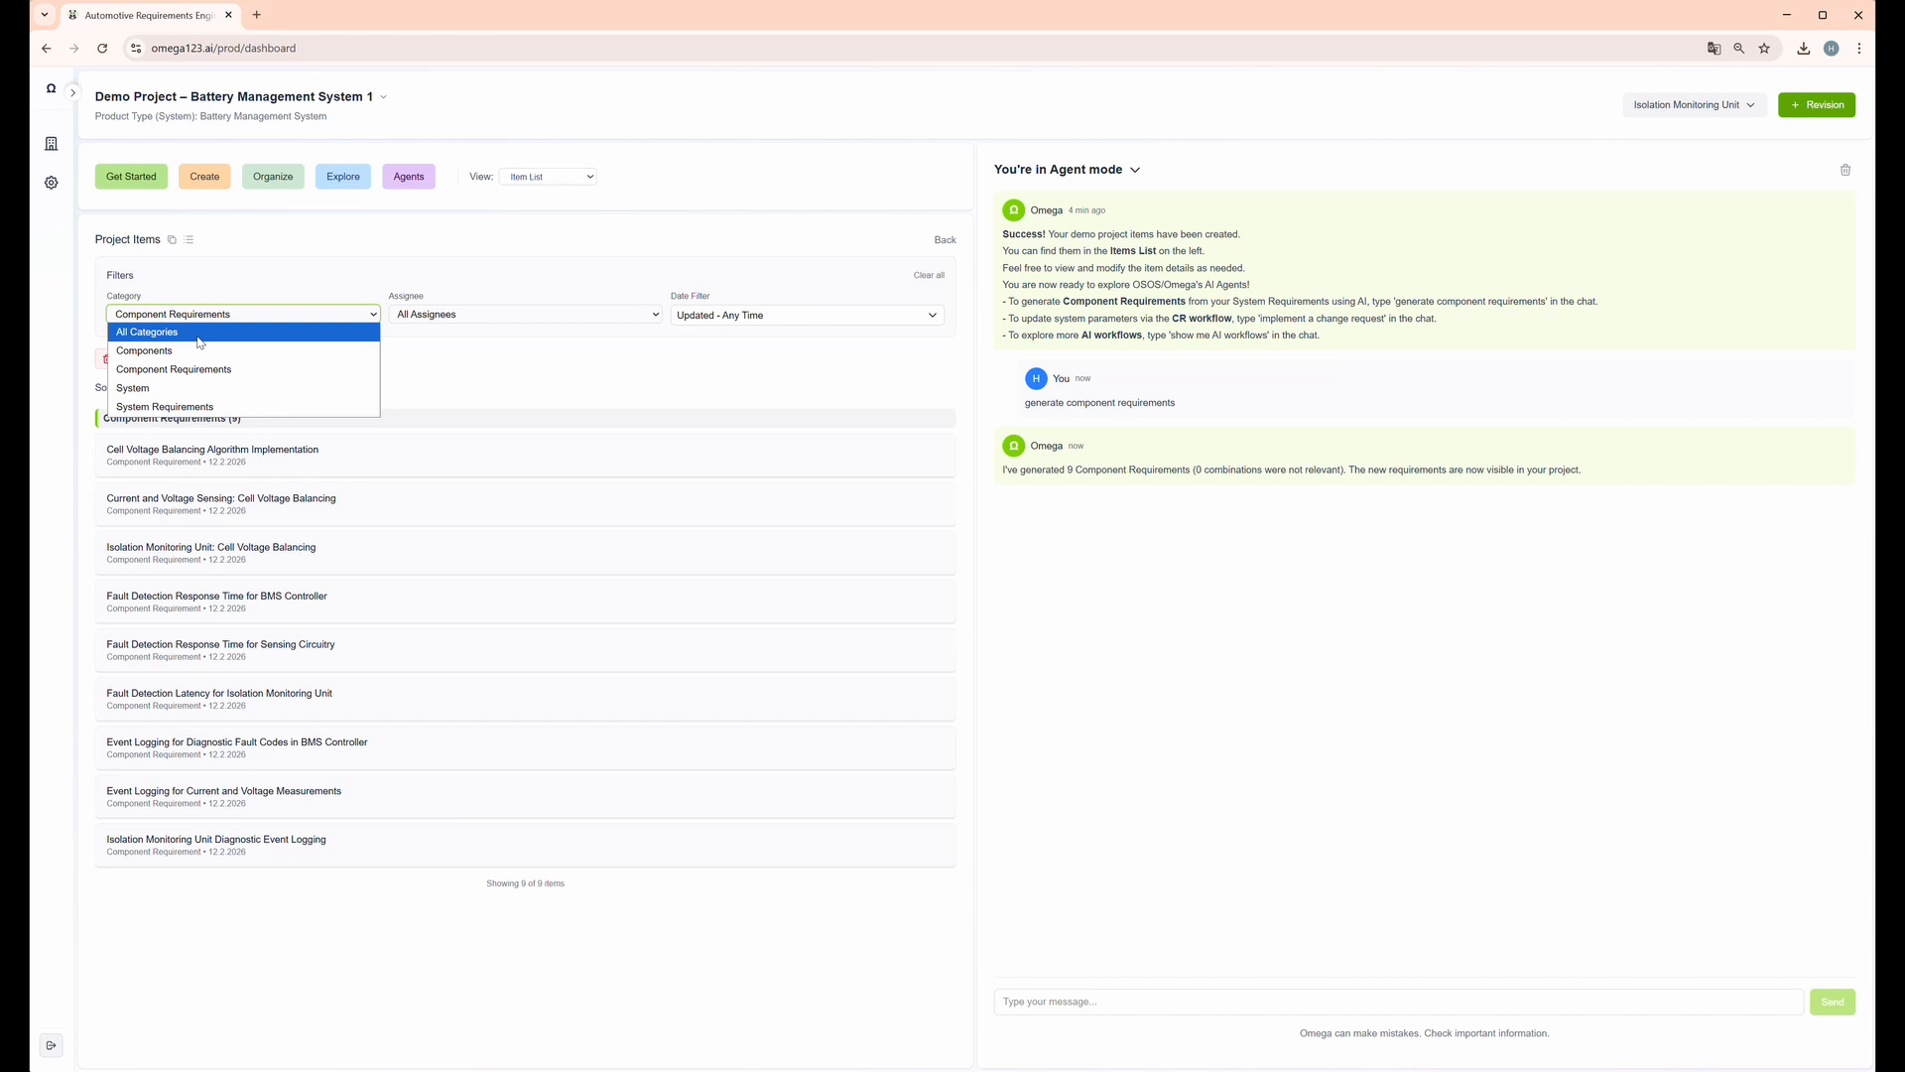
pyautogui.click(201, 335)
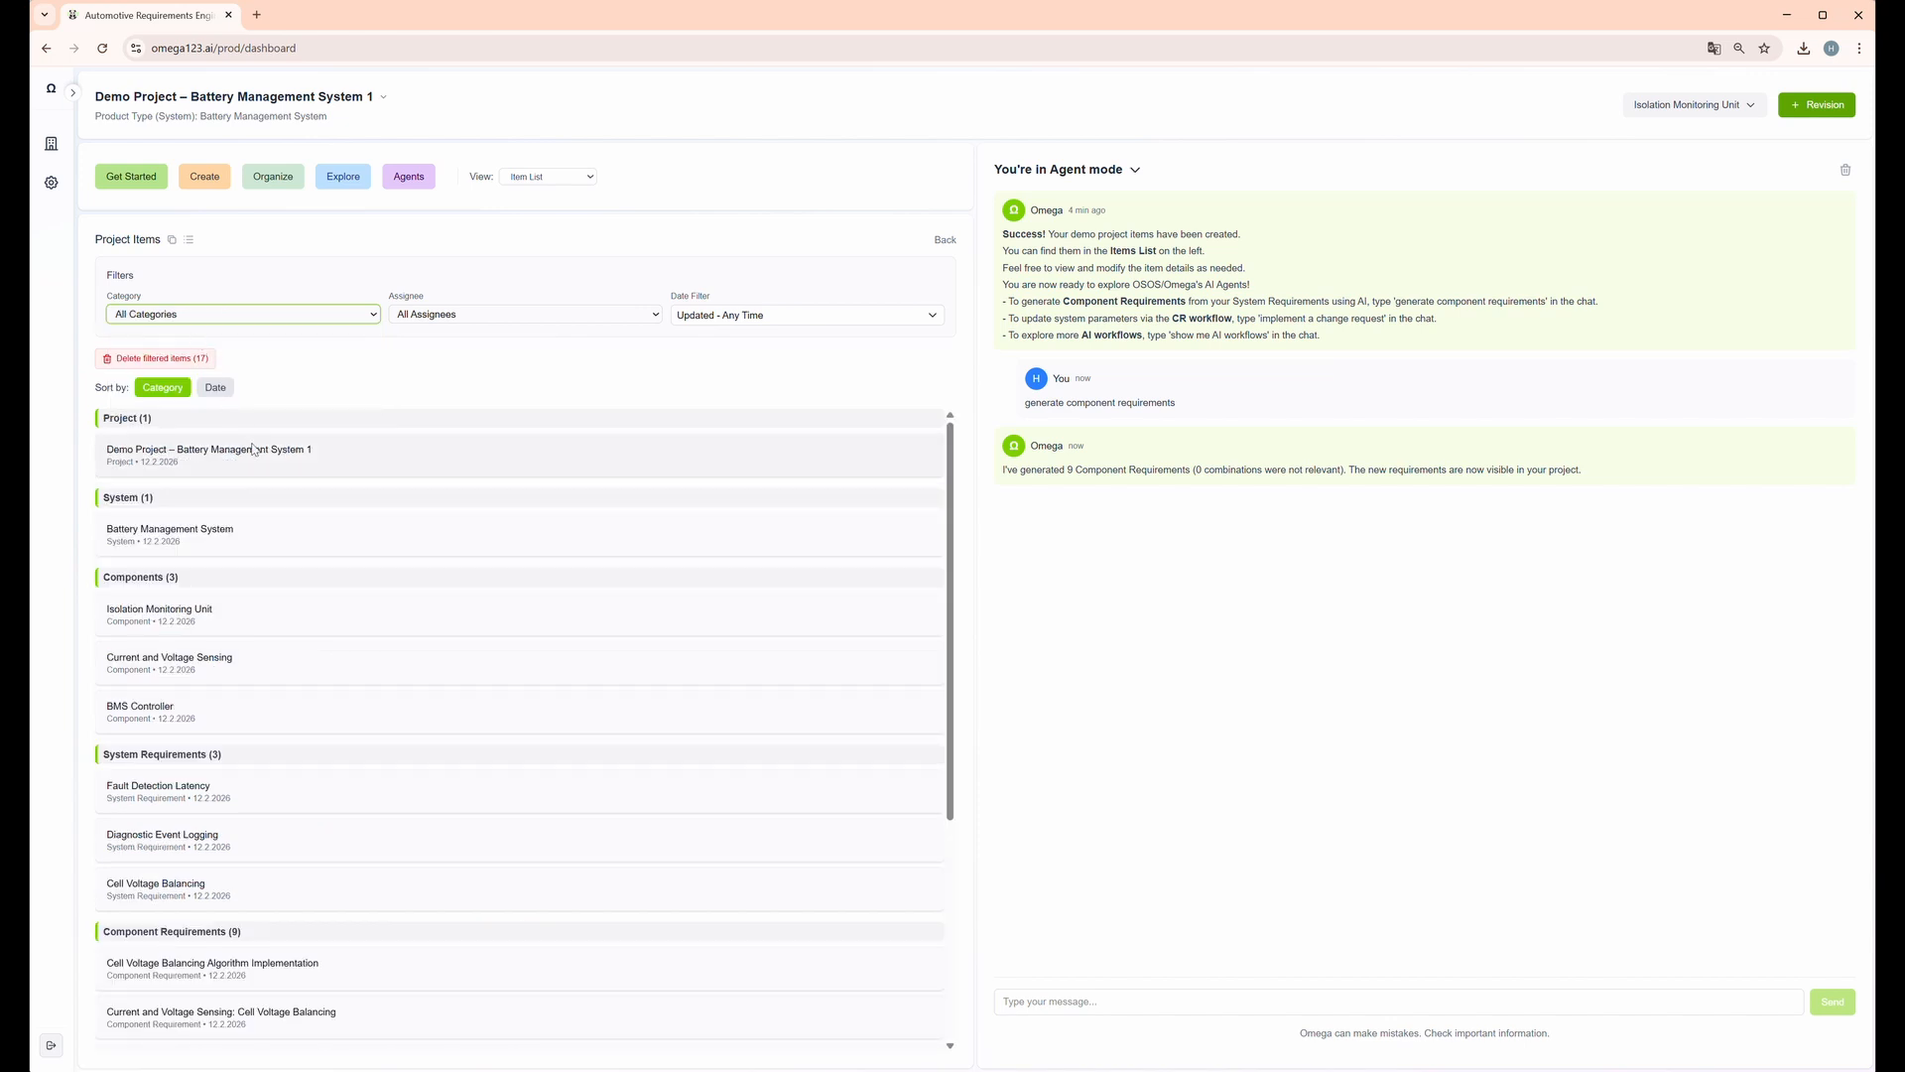
pyautogui.scroll(-3, 218, 685)
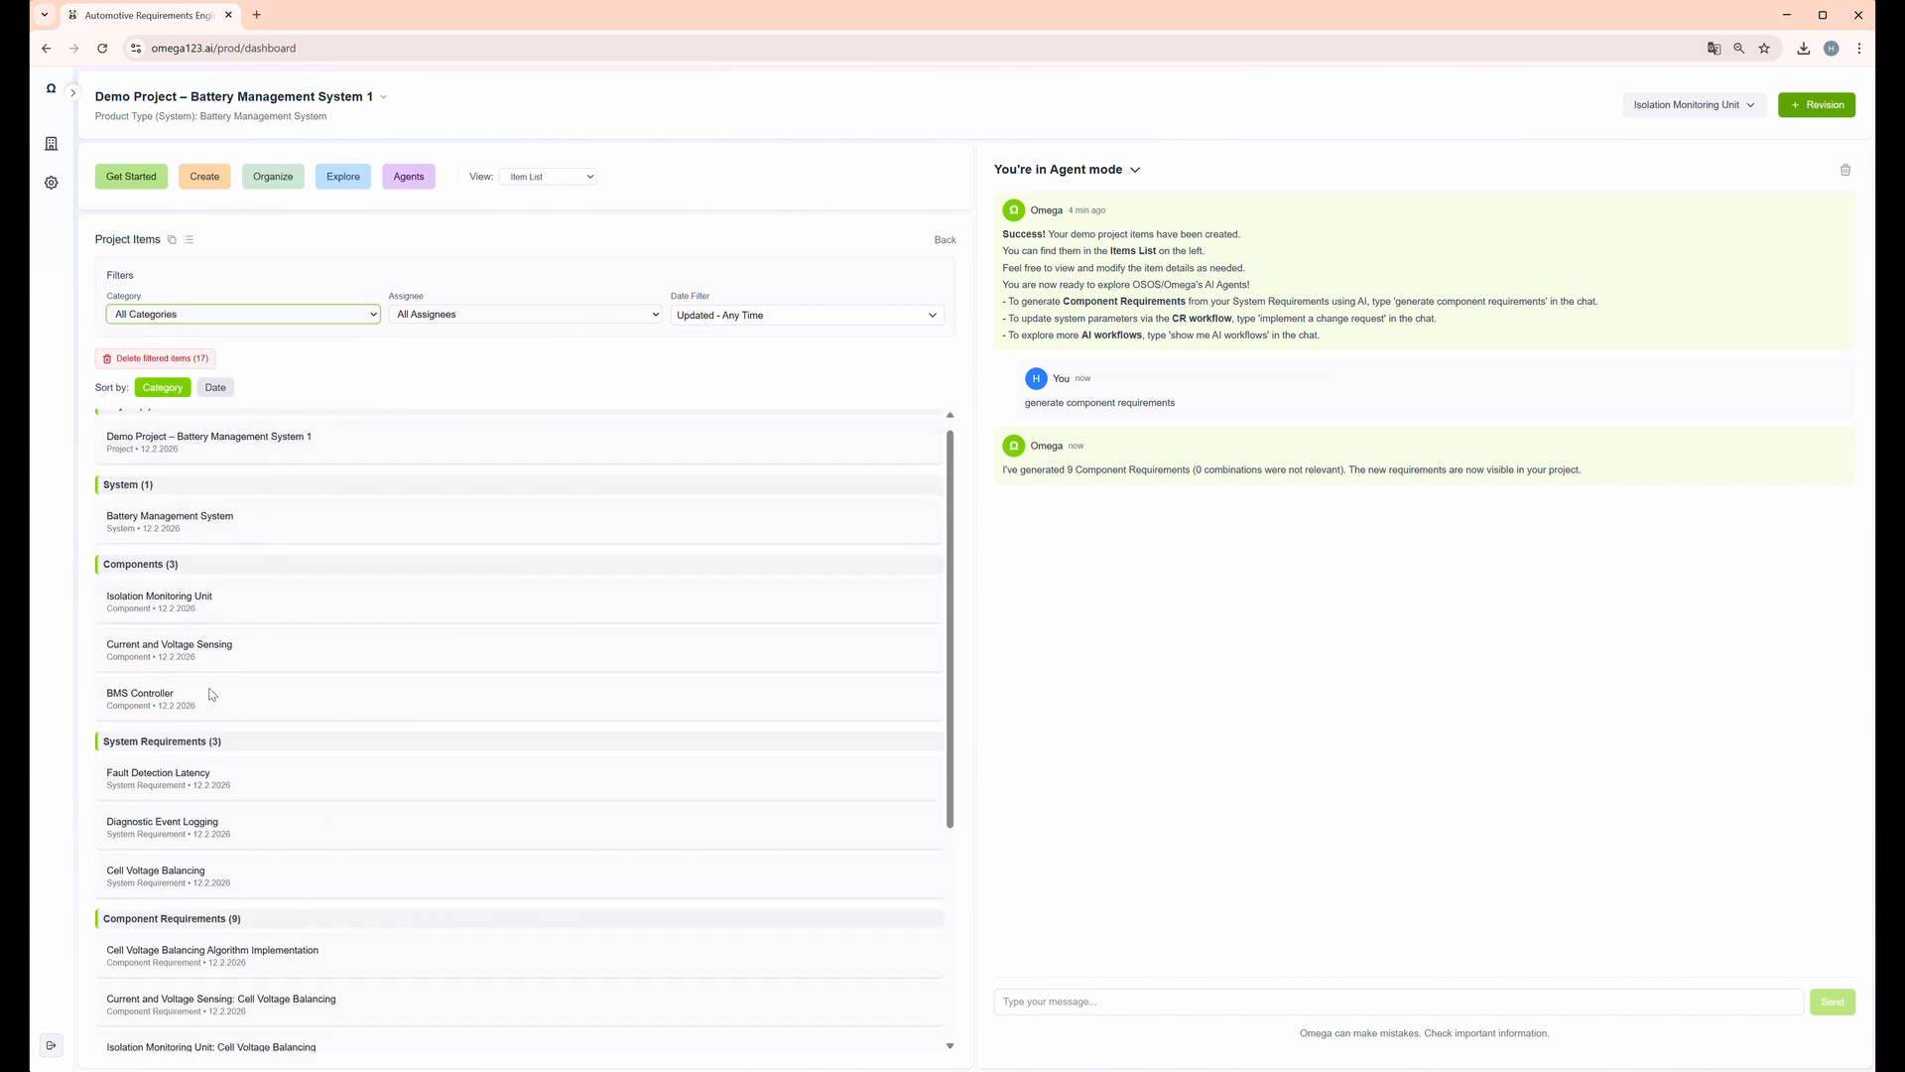
pyautogui.scroll(-1, 281, 694)
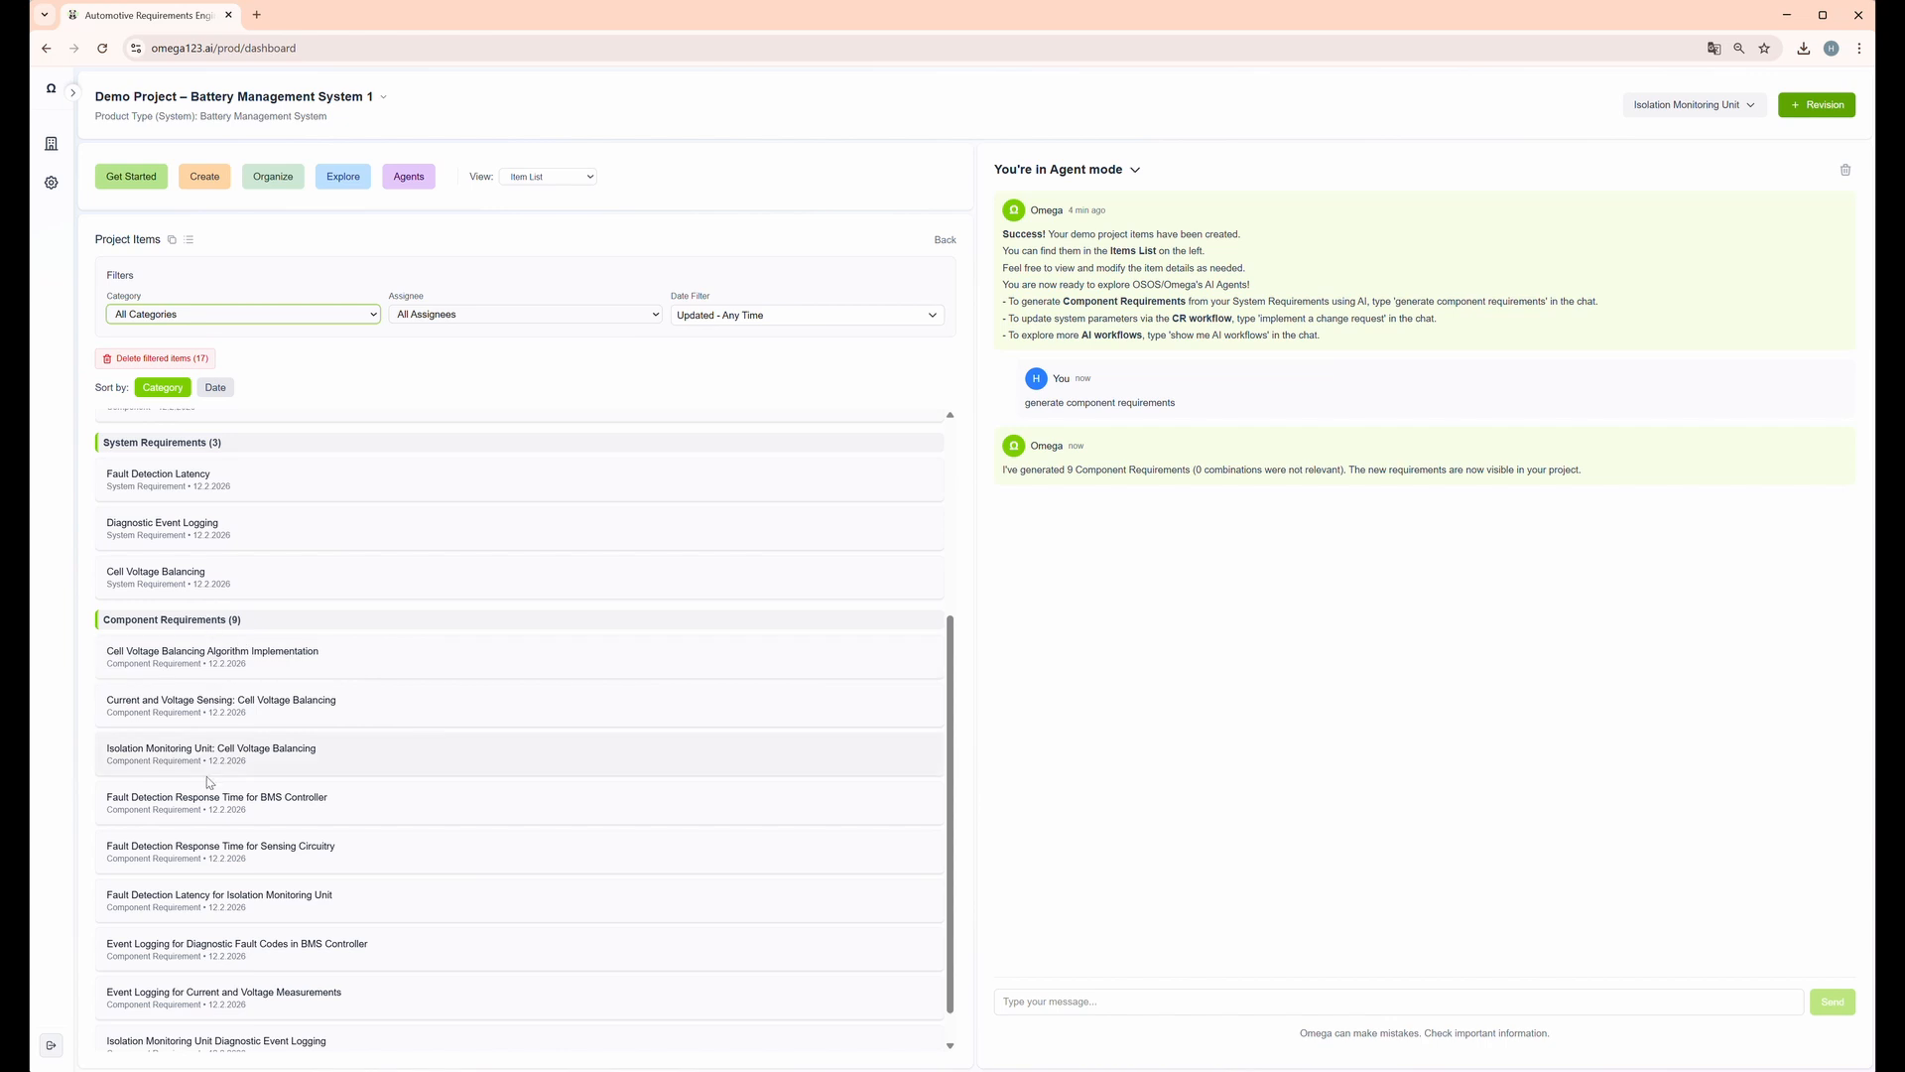
# Rename the Cell Voltage Balancing Algorithm Implementation requirement to "Cell Voltage Balancing Algorithm Implementation (version 1)" and save it
pyautogui.click(324, 670)
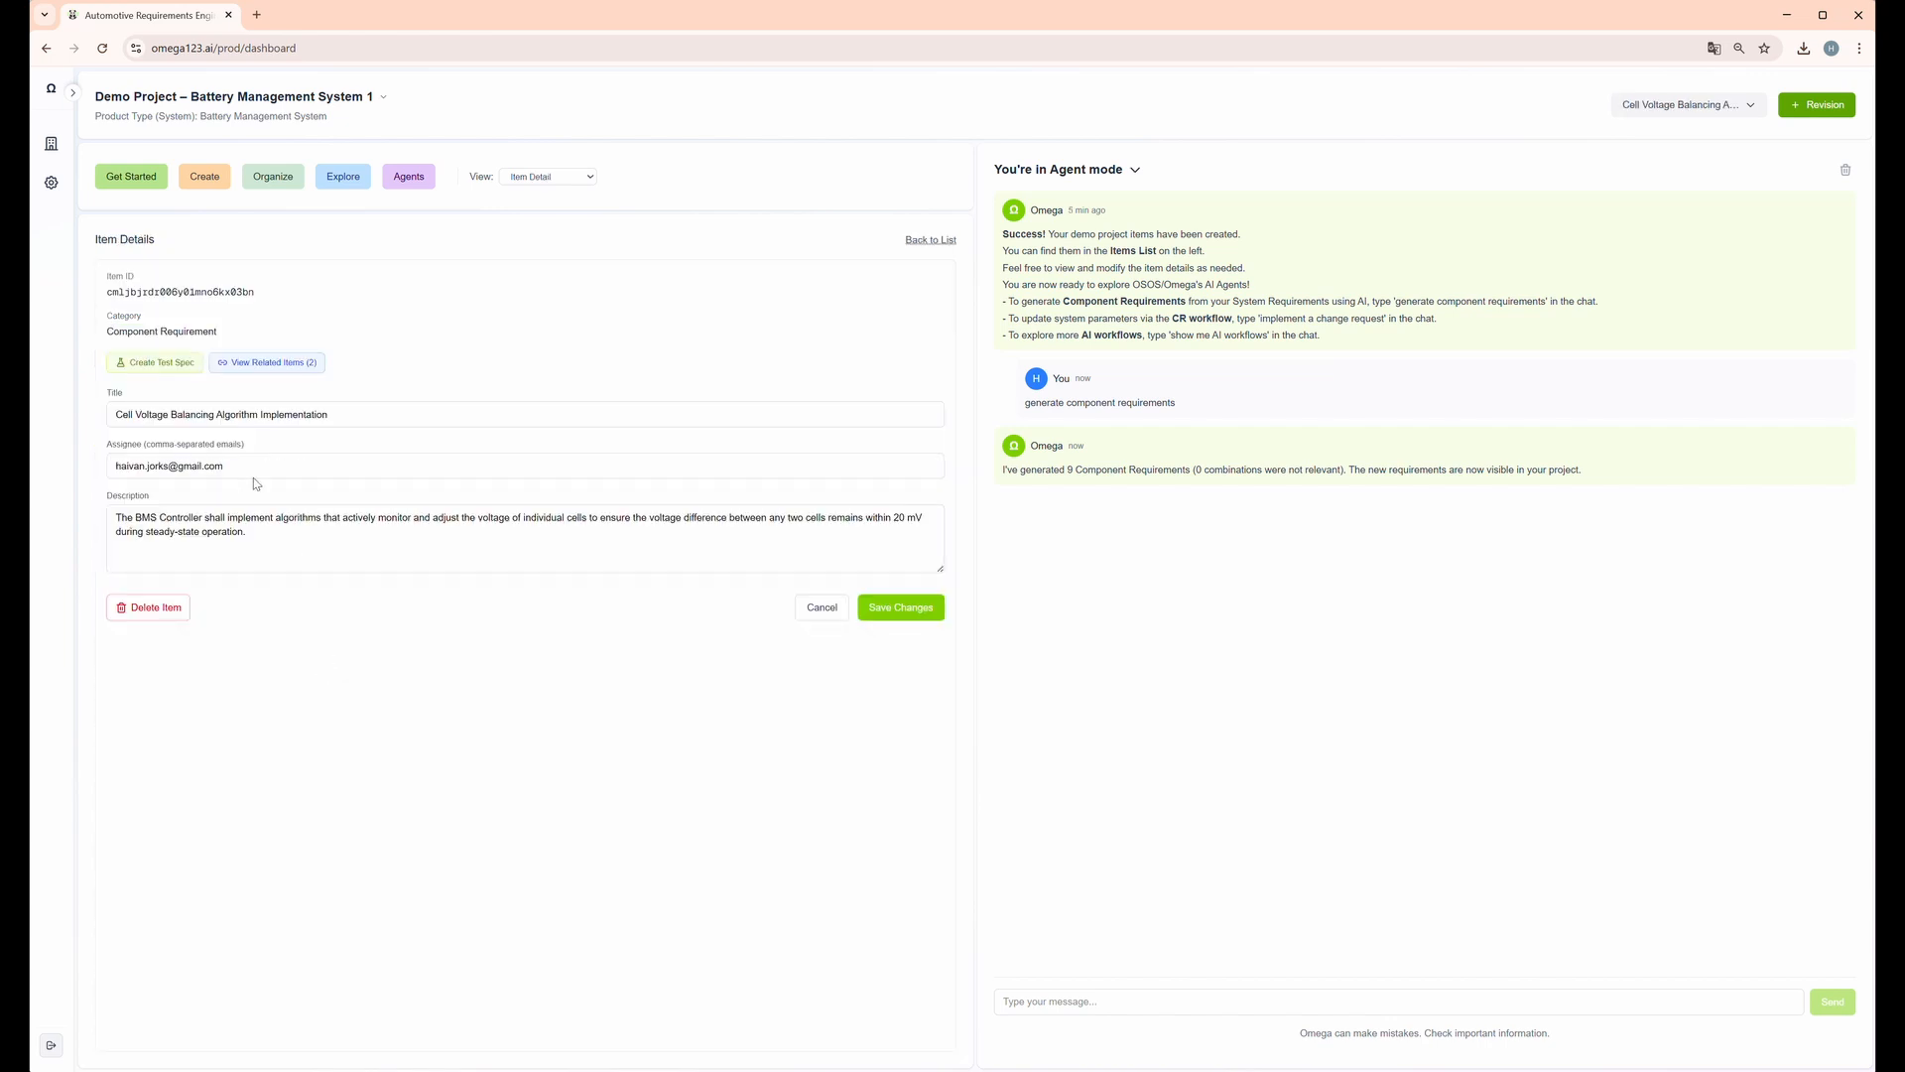
pyautogui.moveTo(338, 410); pyautogui.dragTo(157, 413)
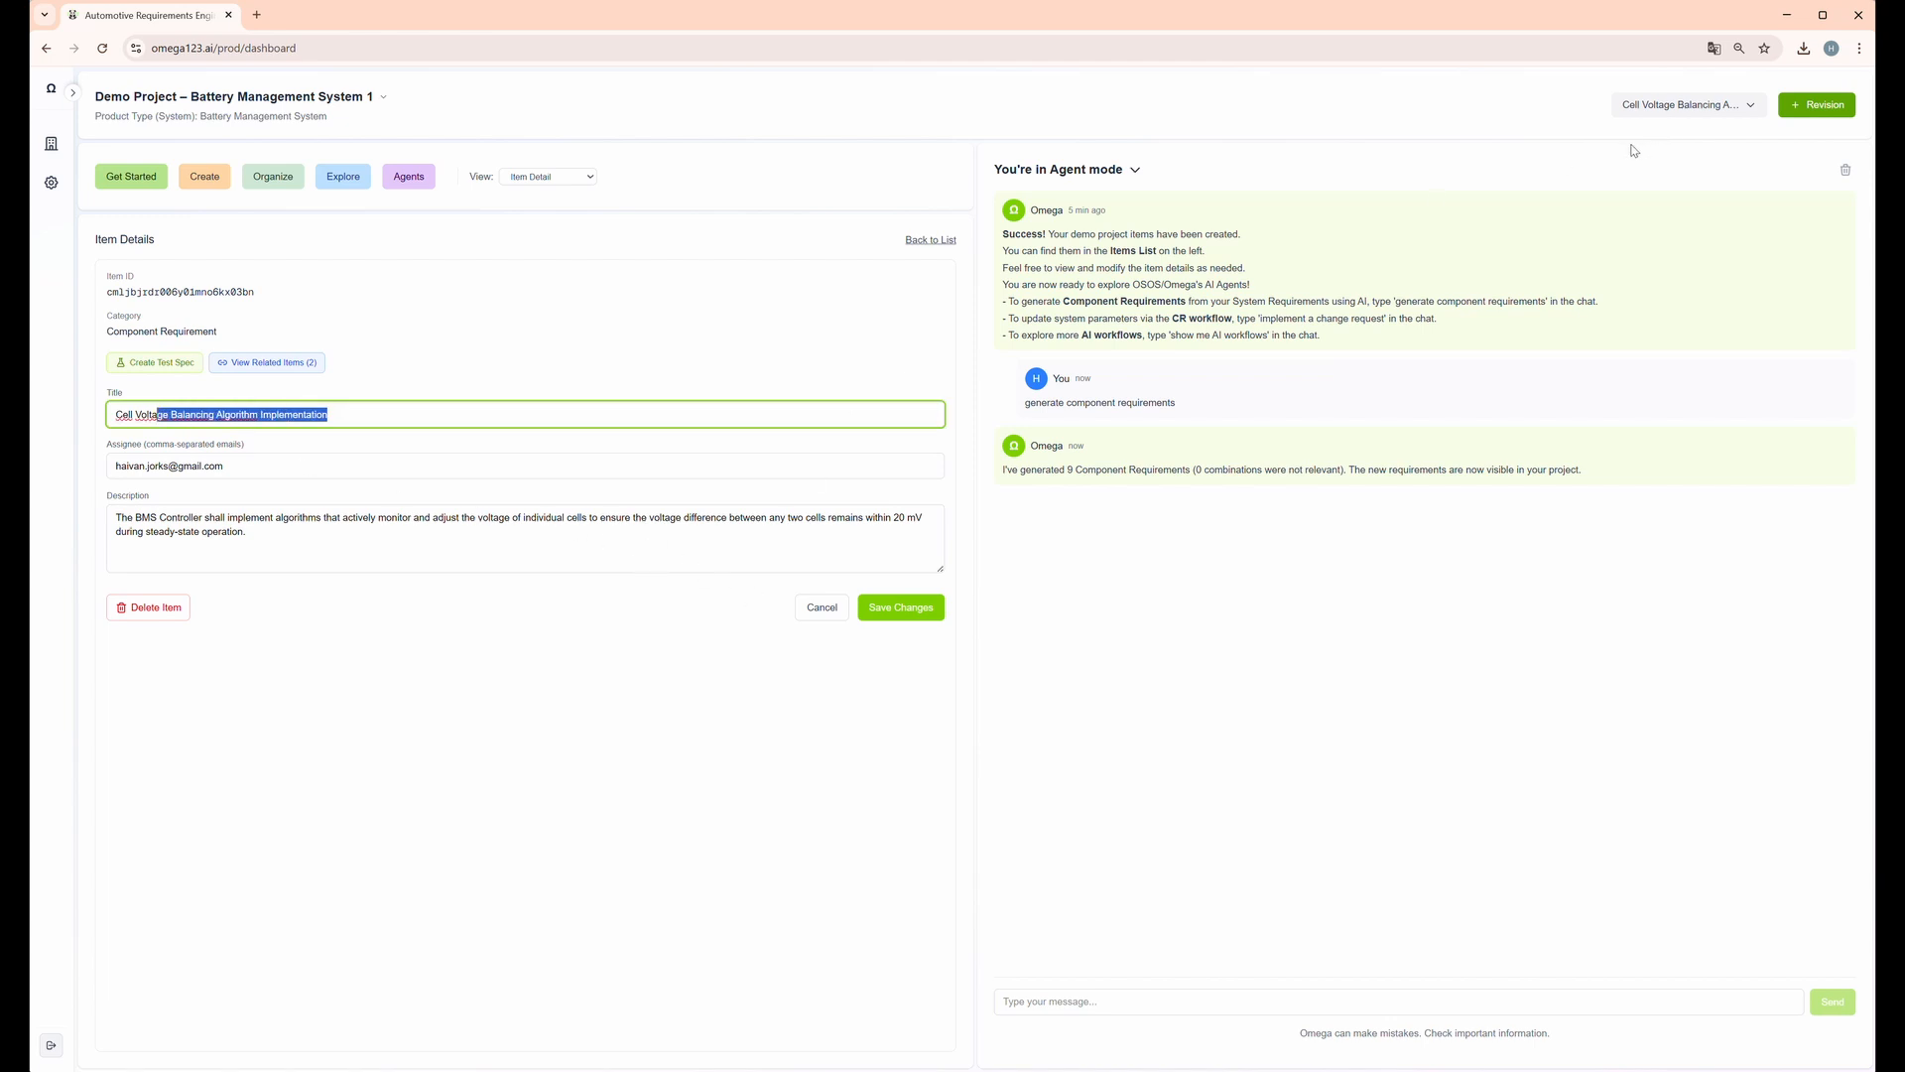
pyautogui.click(1687, 107)
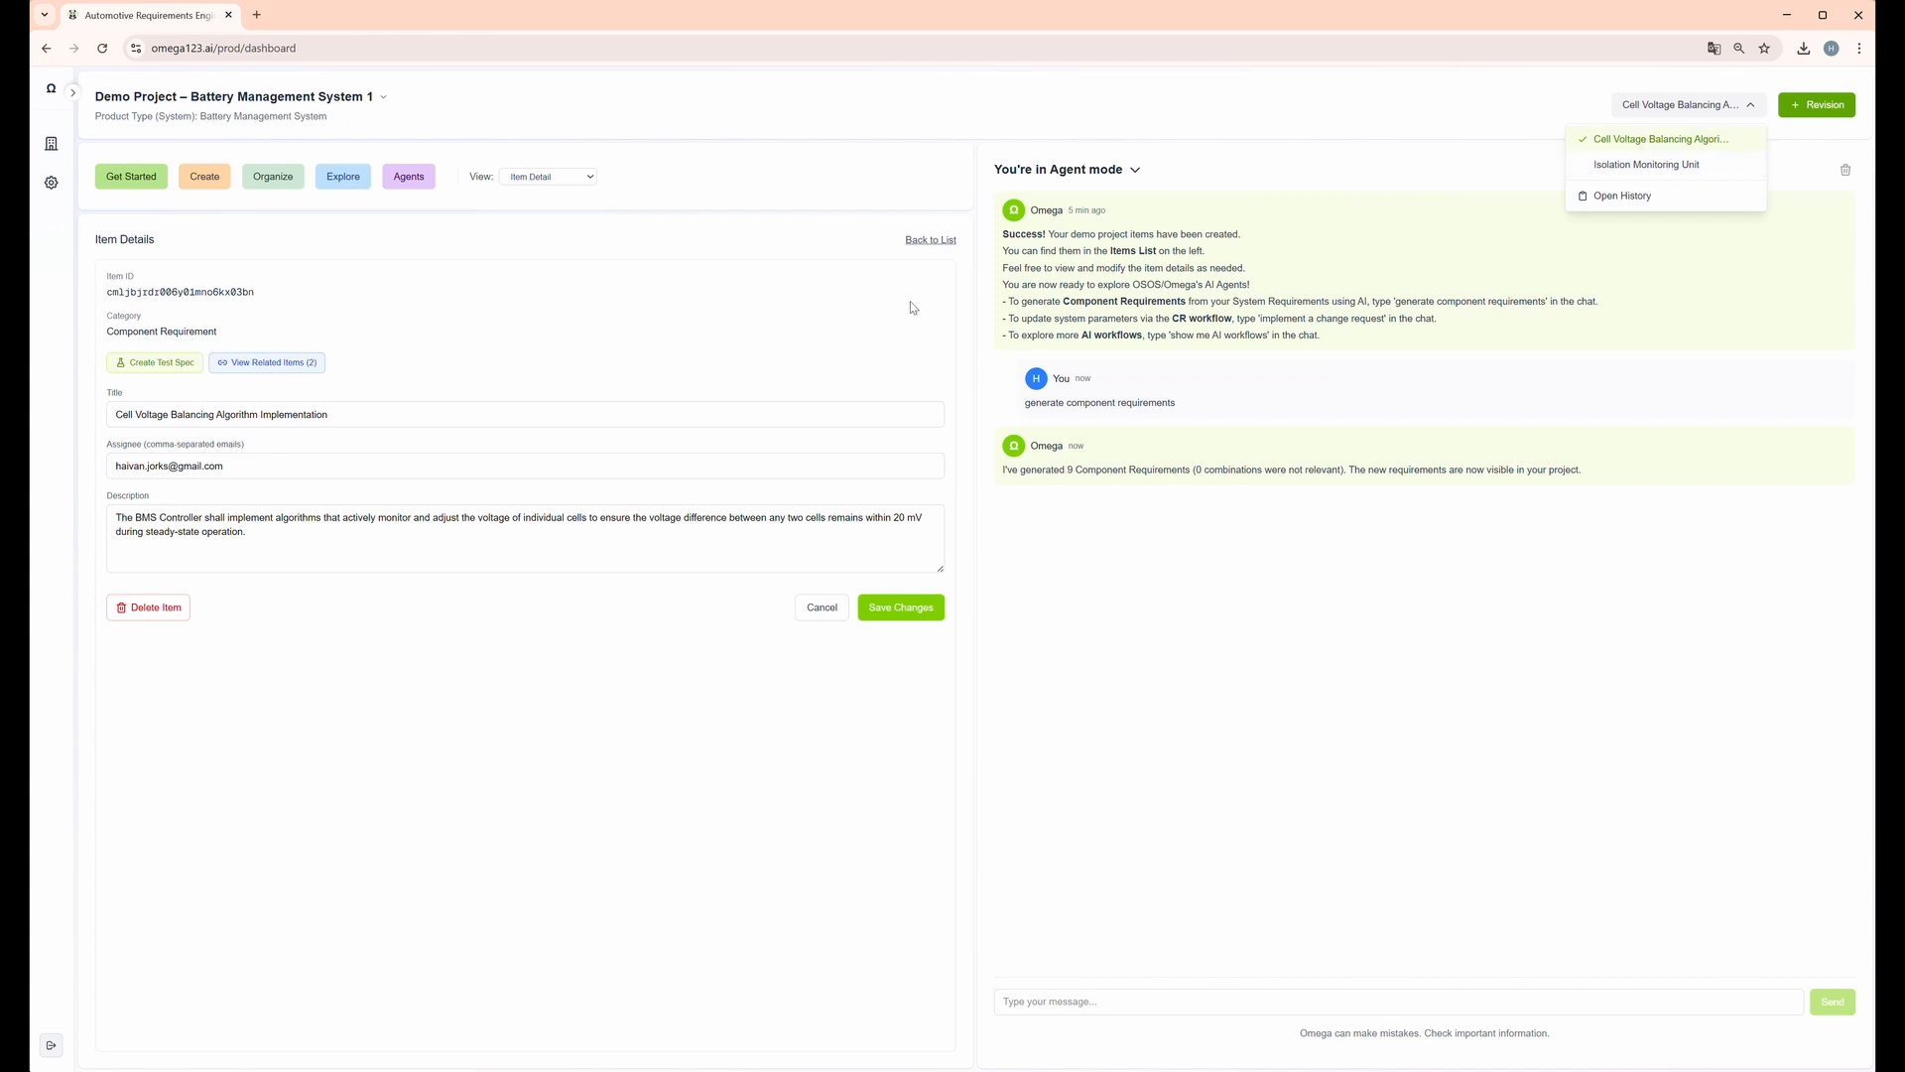
pyautogui.moveTo(366, 414); pyautogui.dragTo(104, 432)
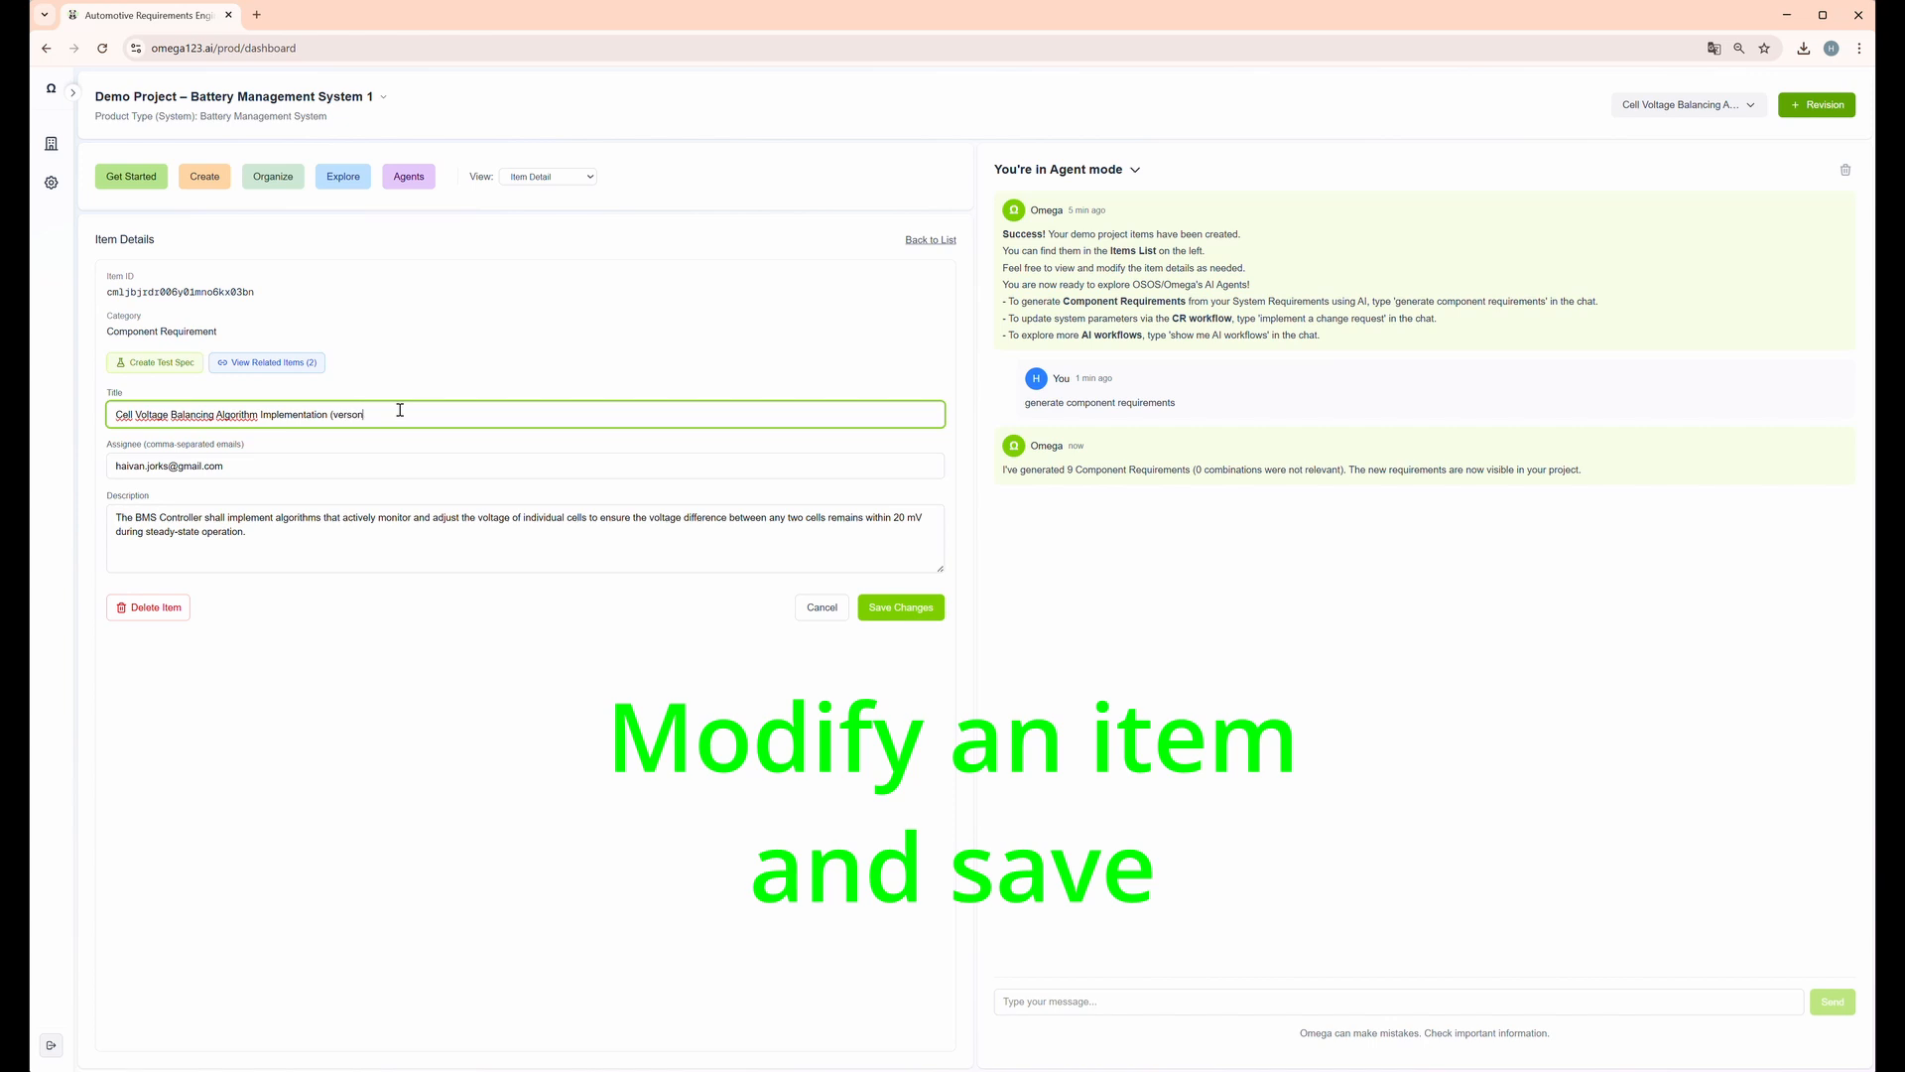
pyautogui.press('BackSpace')
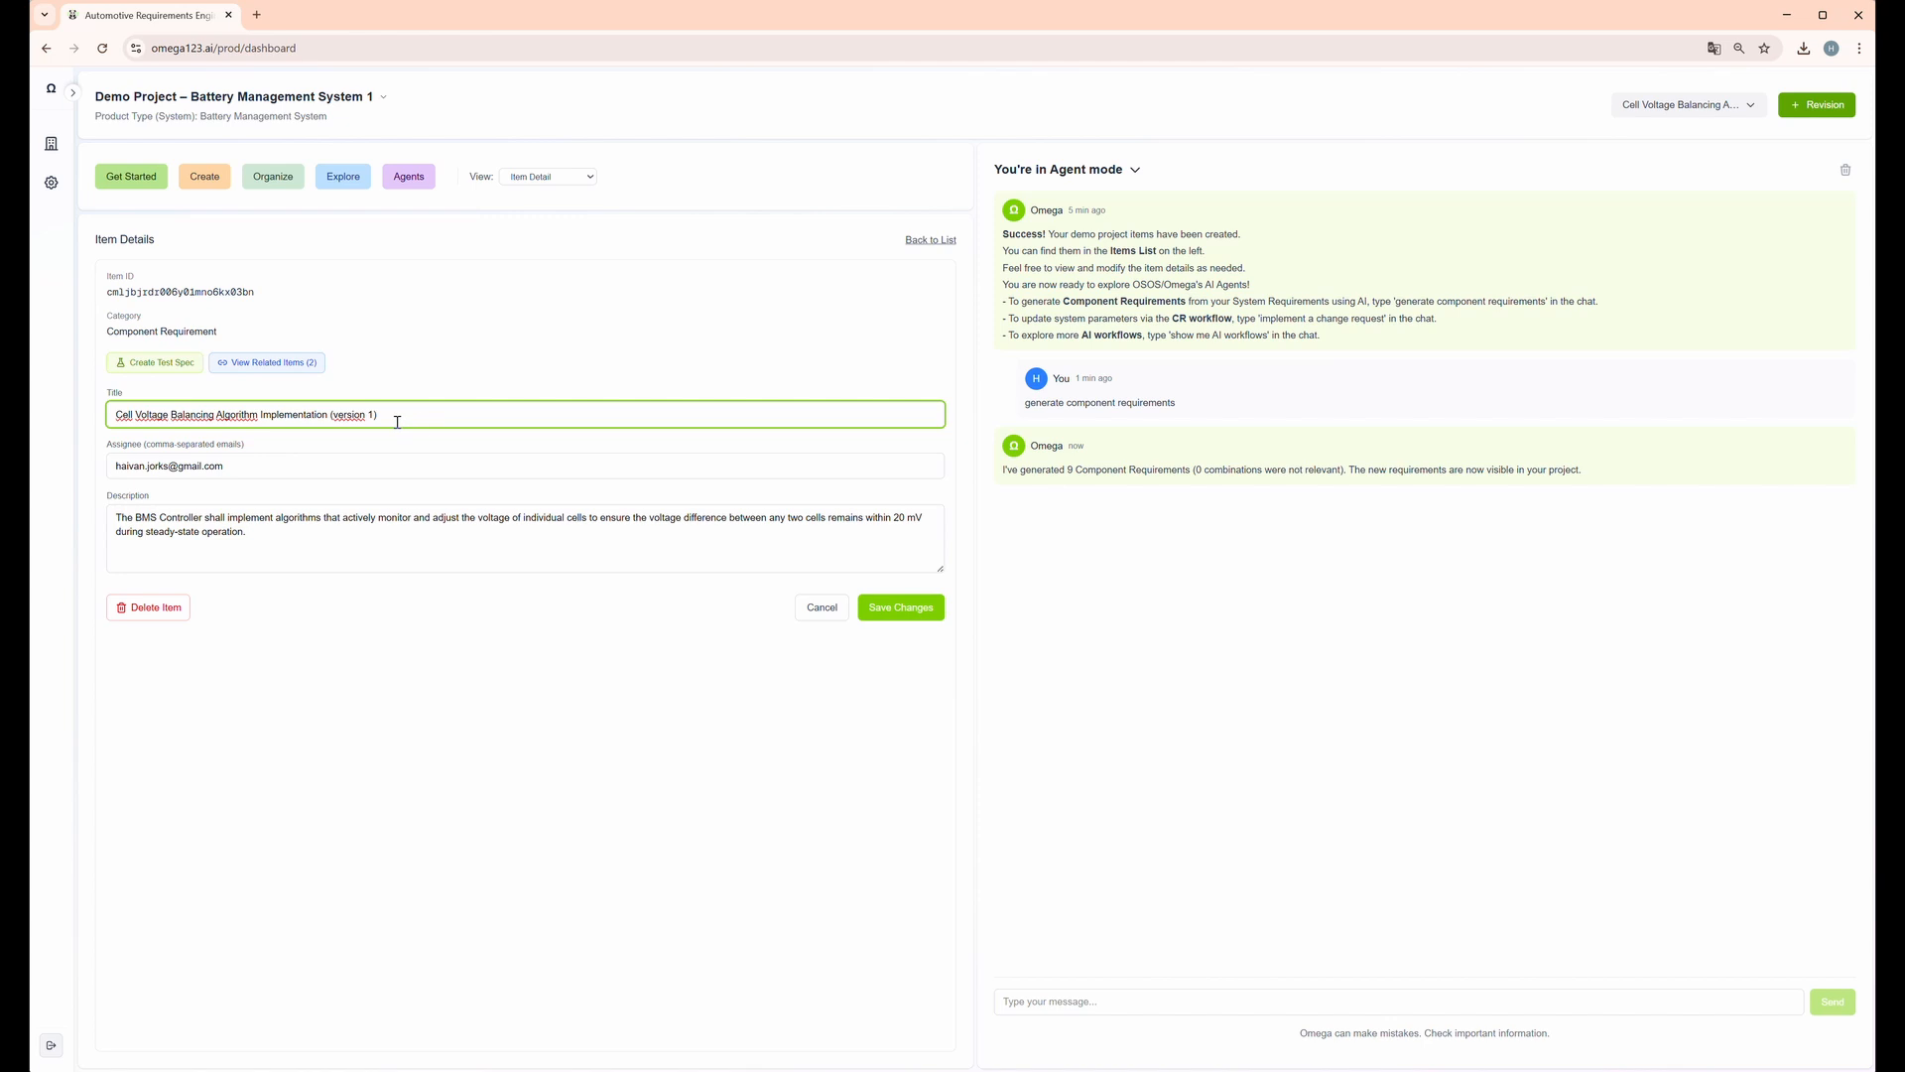
pyautogui.click(900, 607)
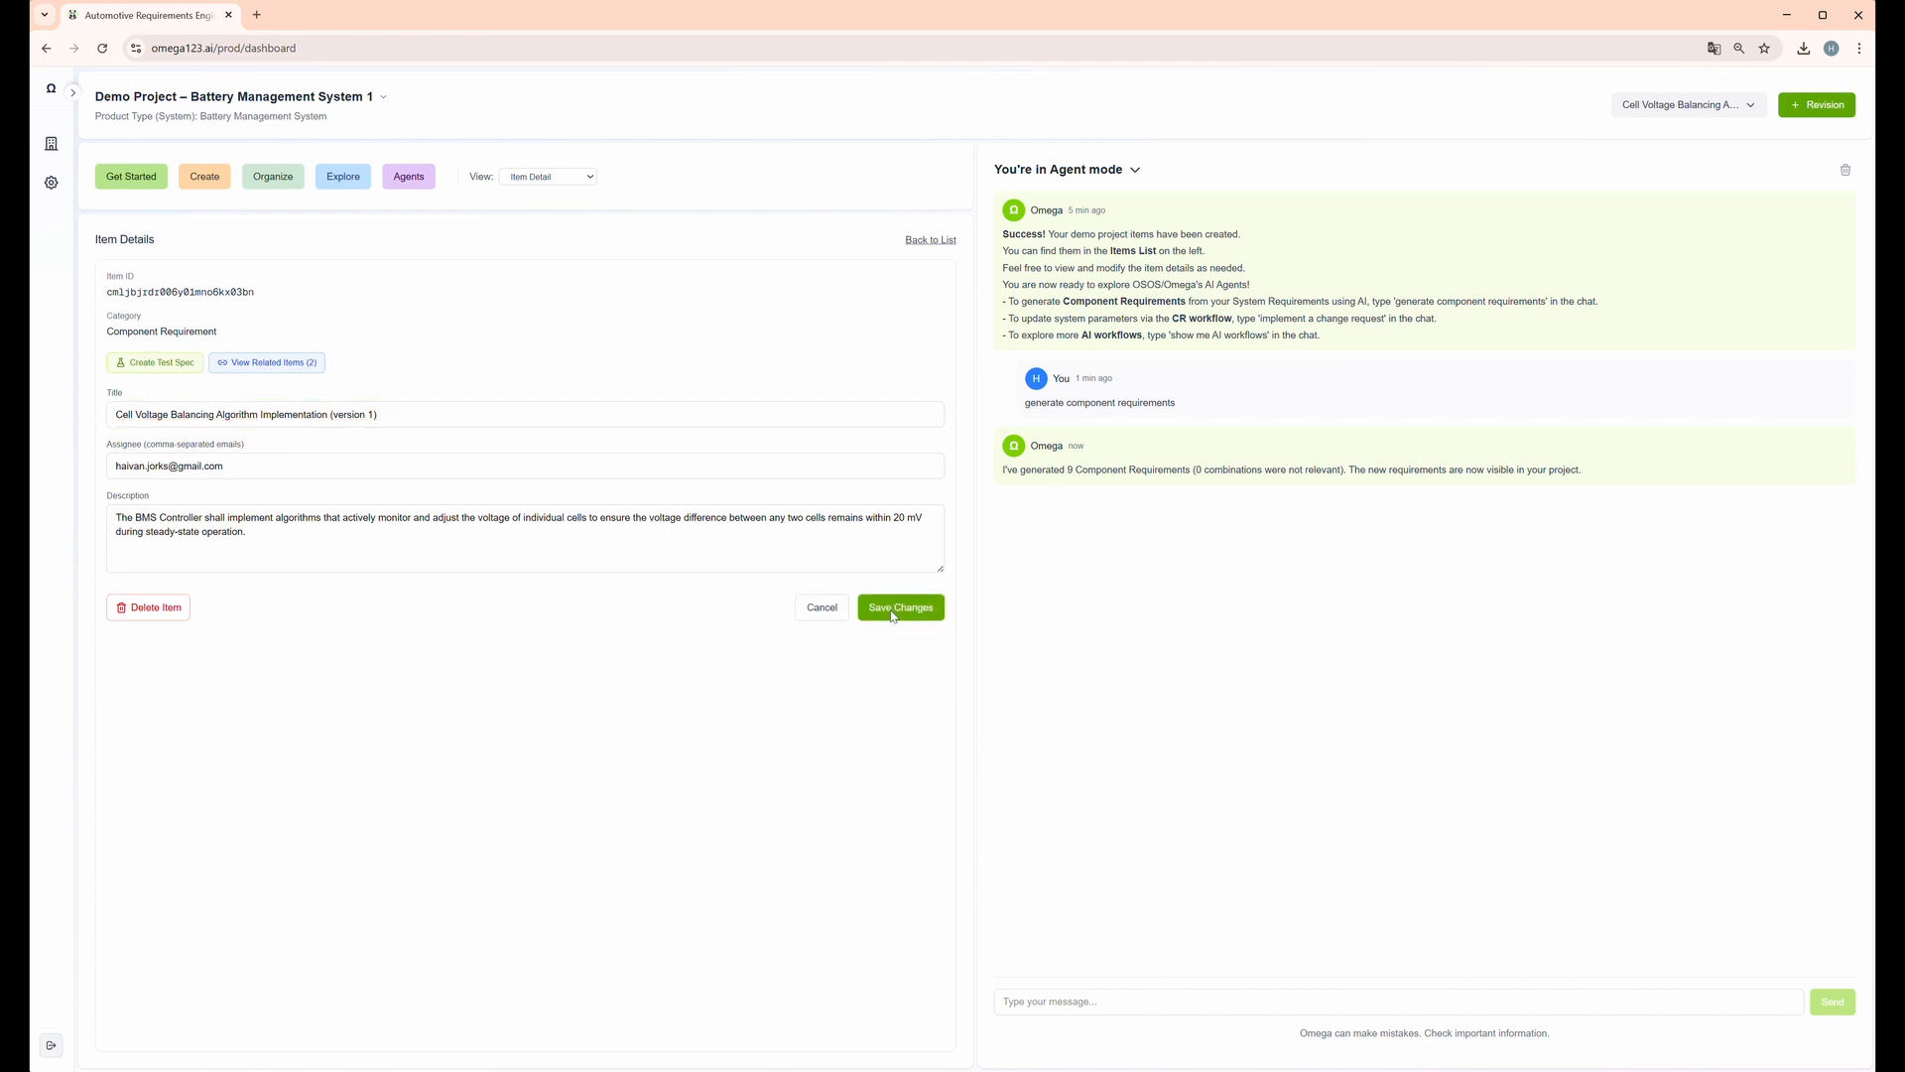
# Create a project revision, leaving its optional label and description empty
pyautogui.click(1822, 104)
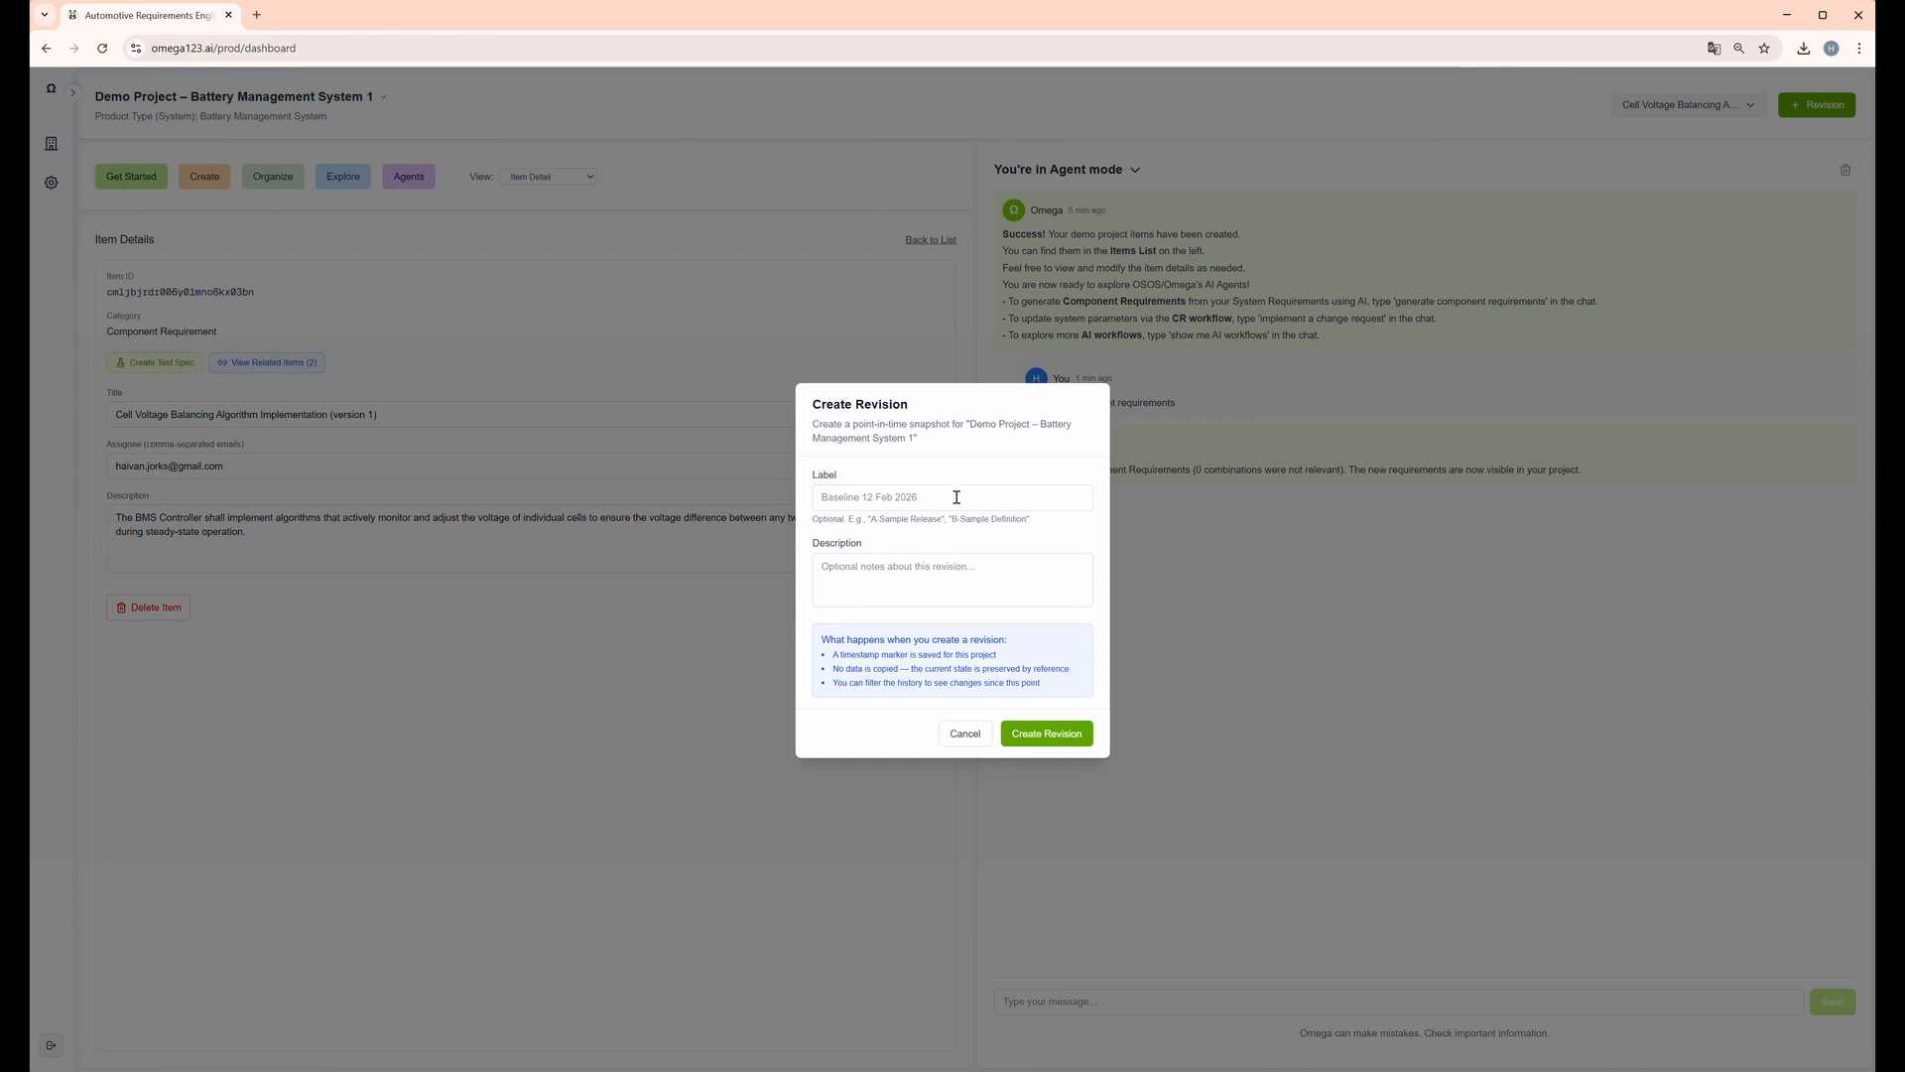
pyautogui.click(851, 496)
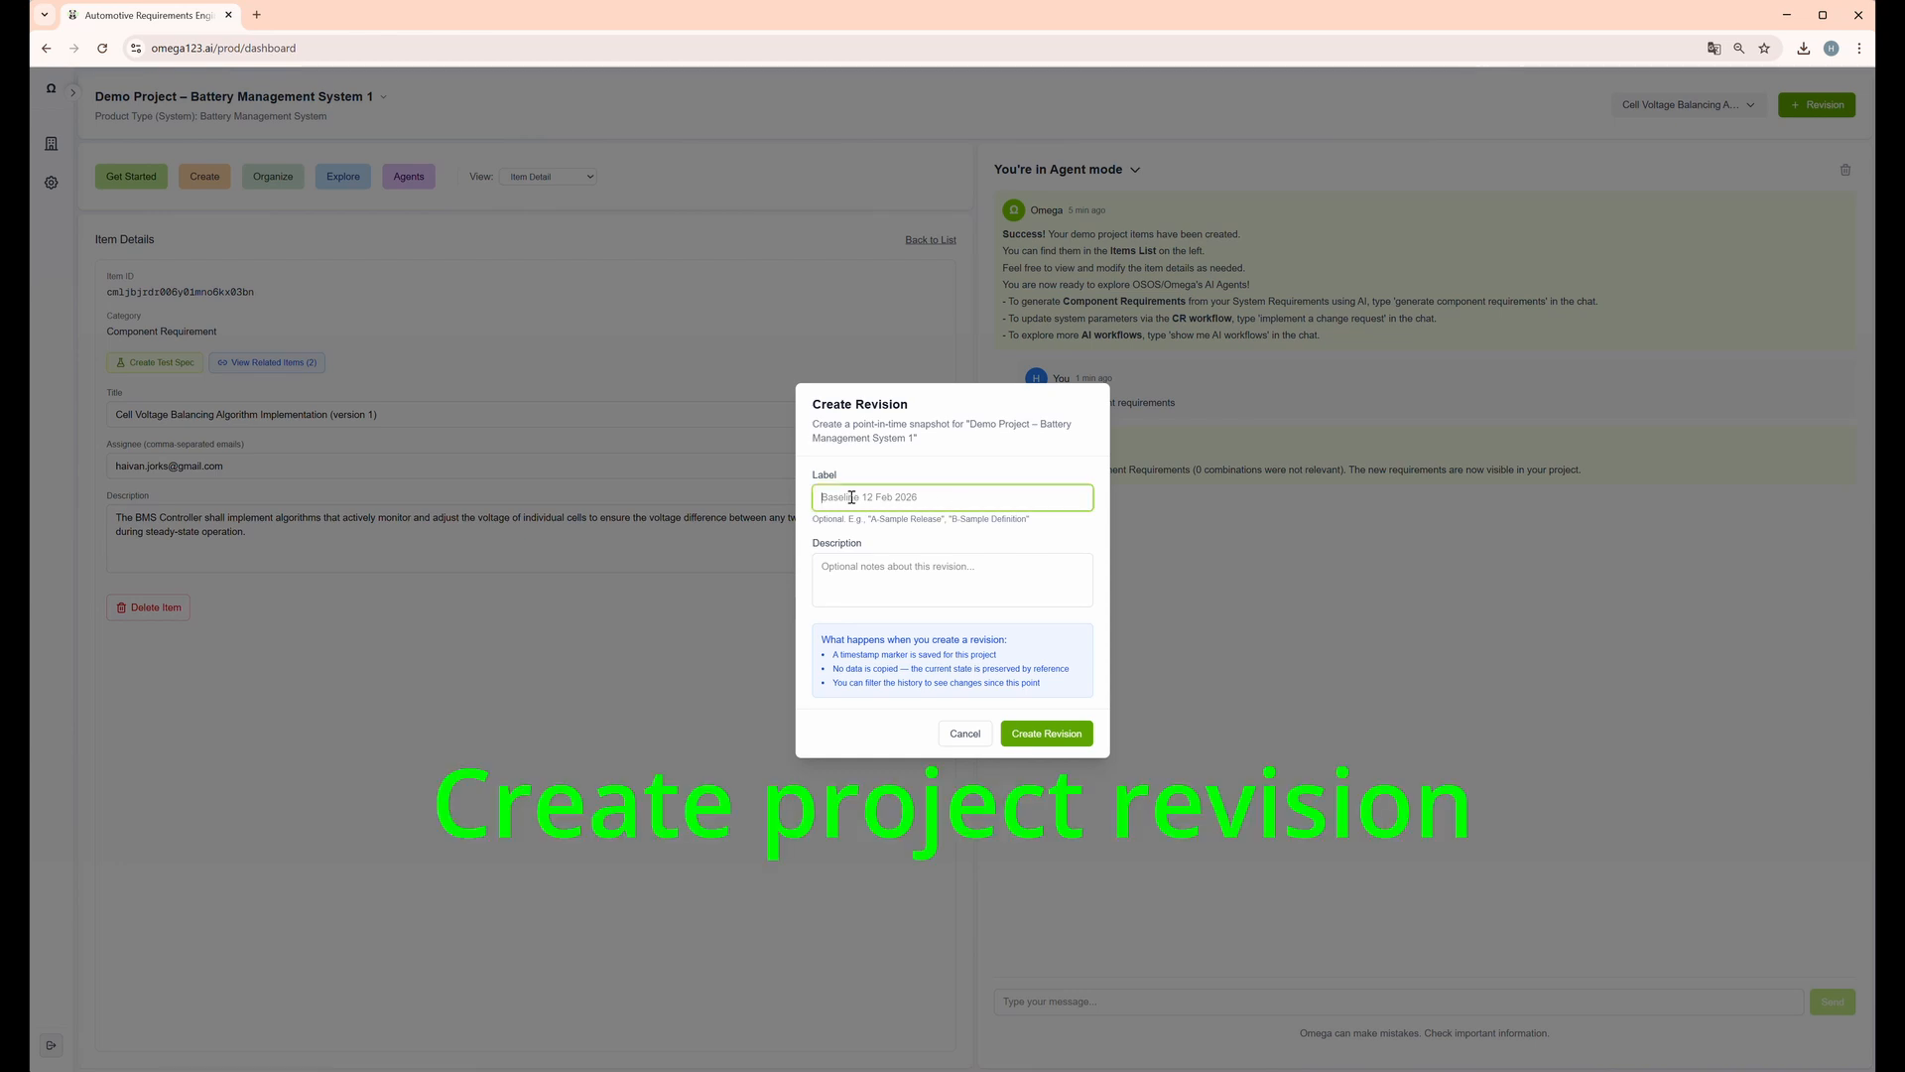
pyautogui.click(1054, 735)
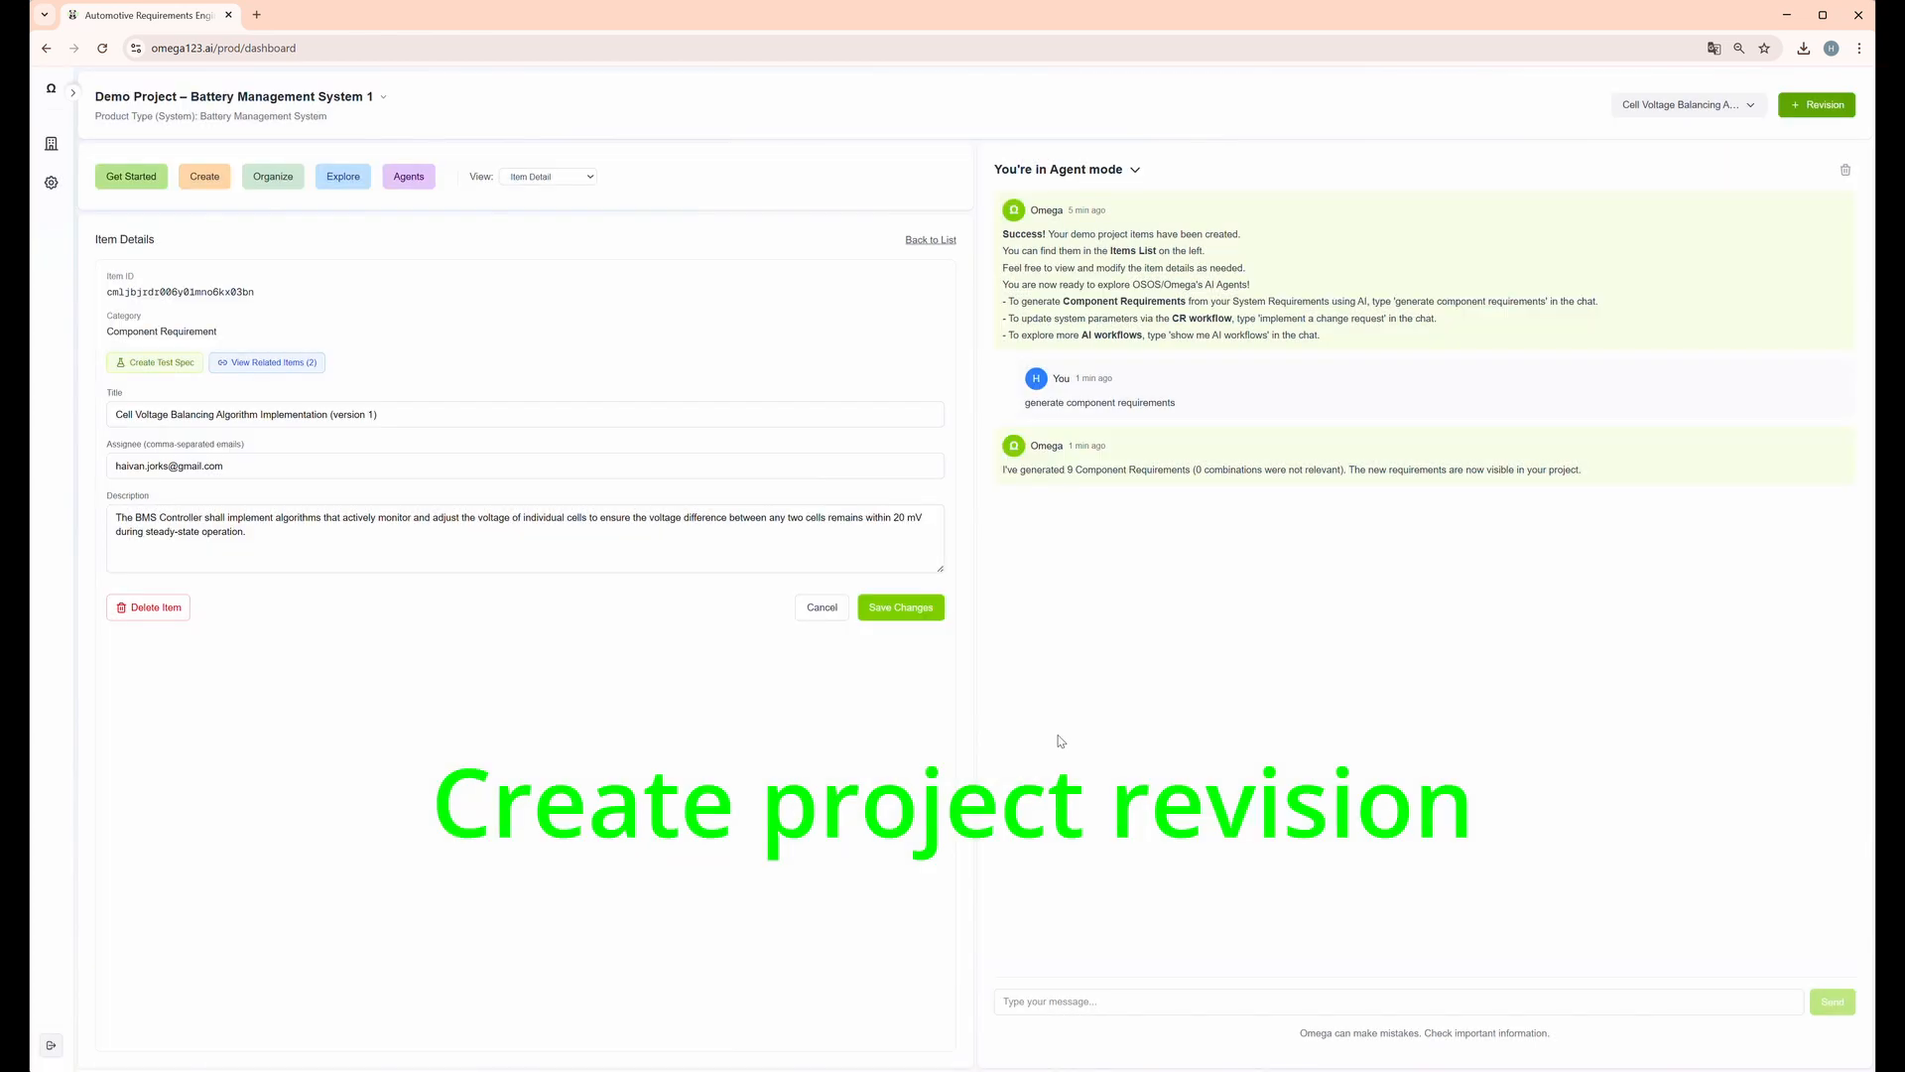
# View the project's Change History for the item title edit and return to the dashboard
pyautogui.click(1659, 107)
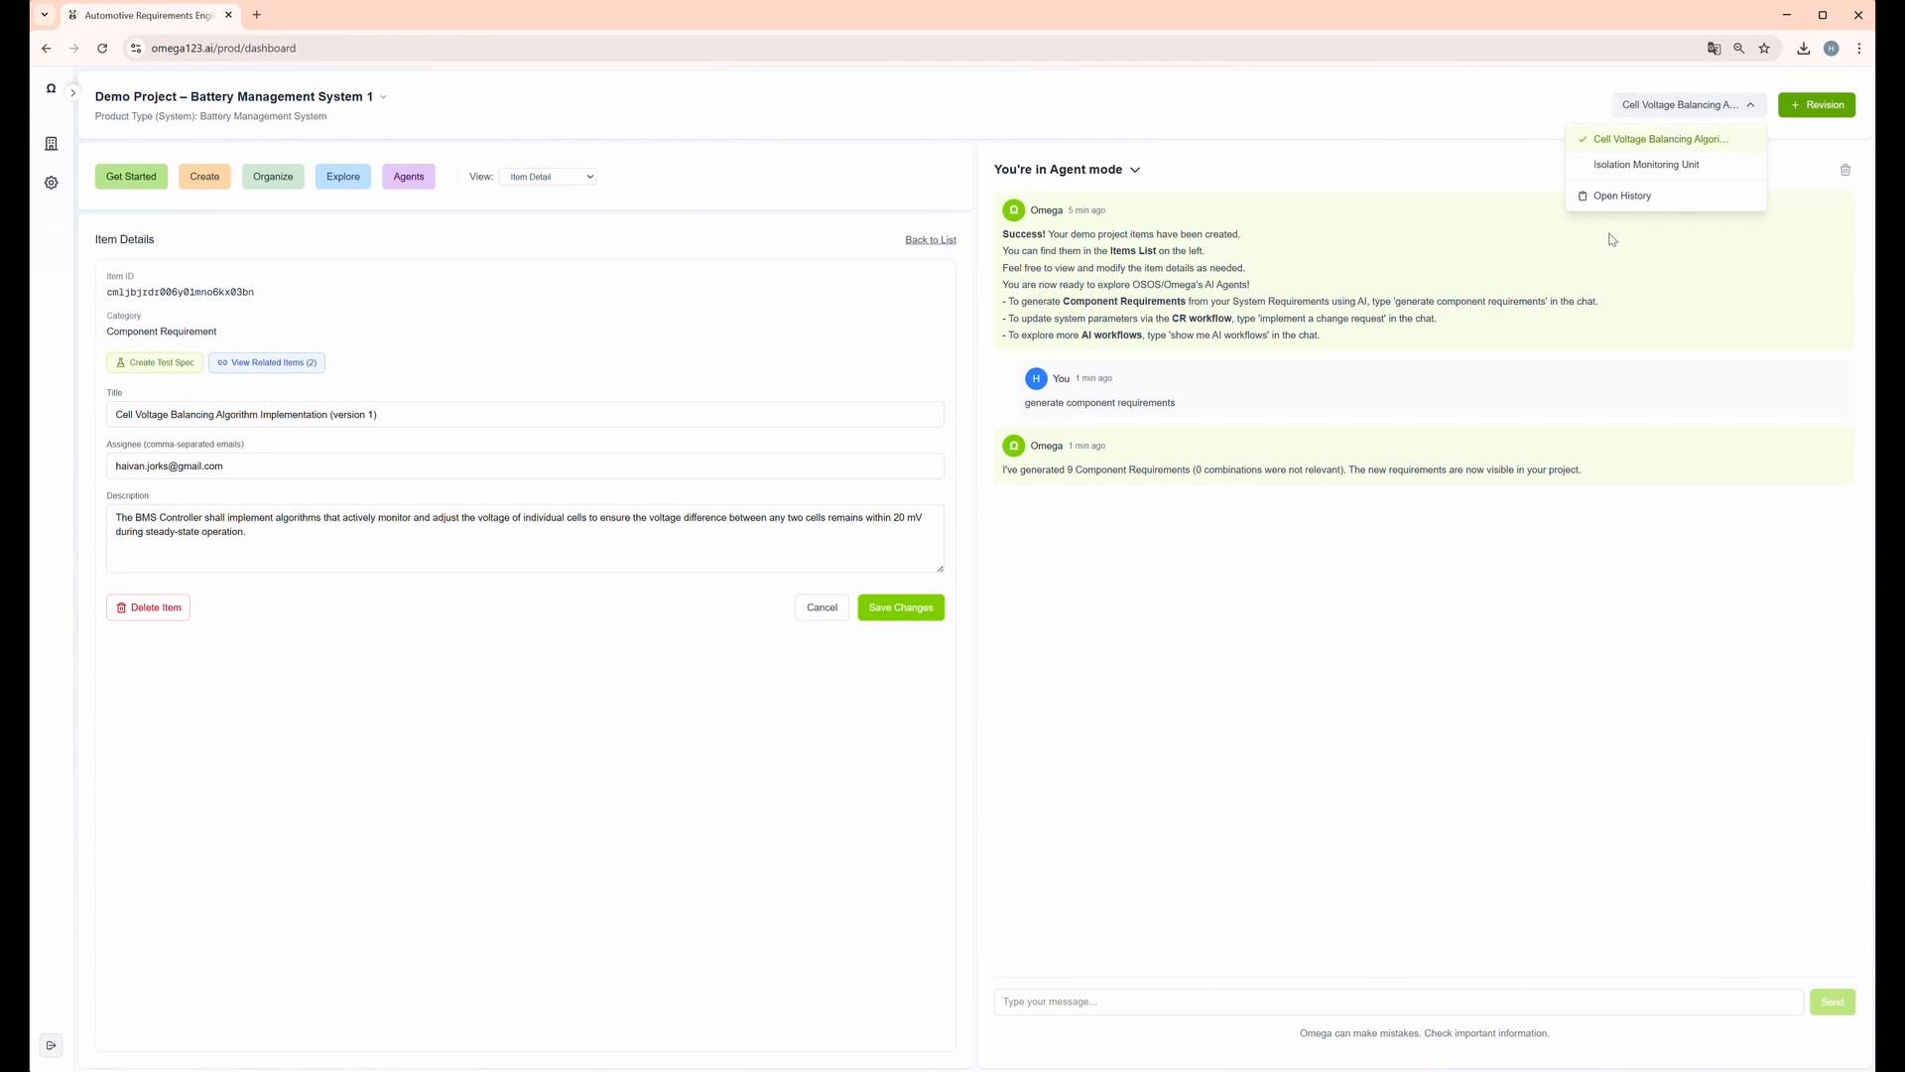
pyautogui.click(1618, 202)
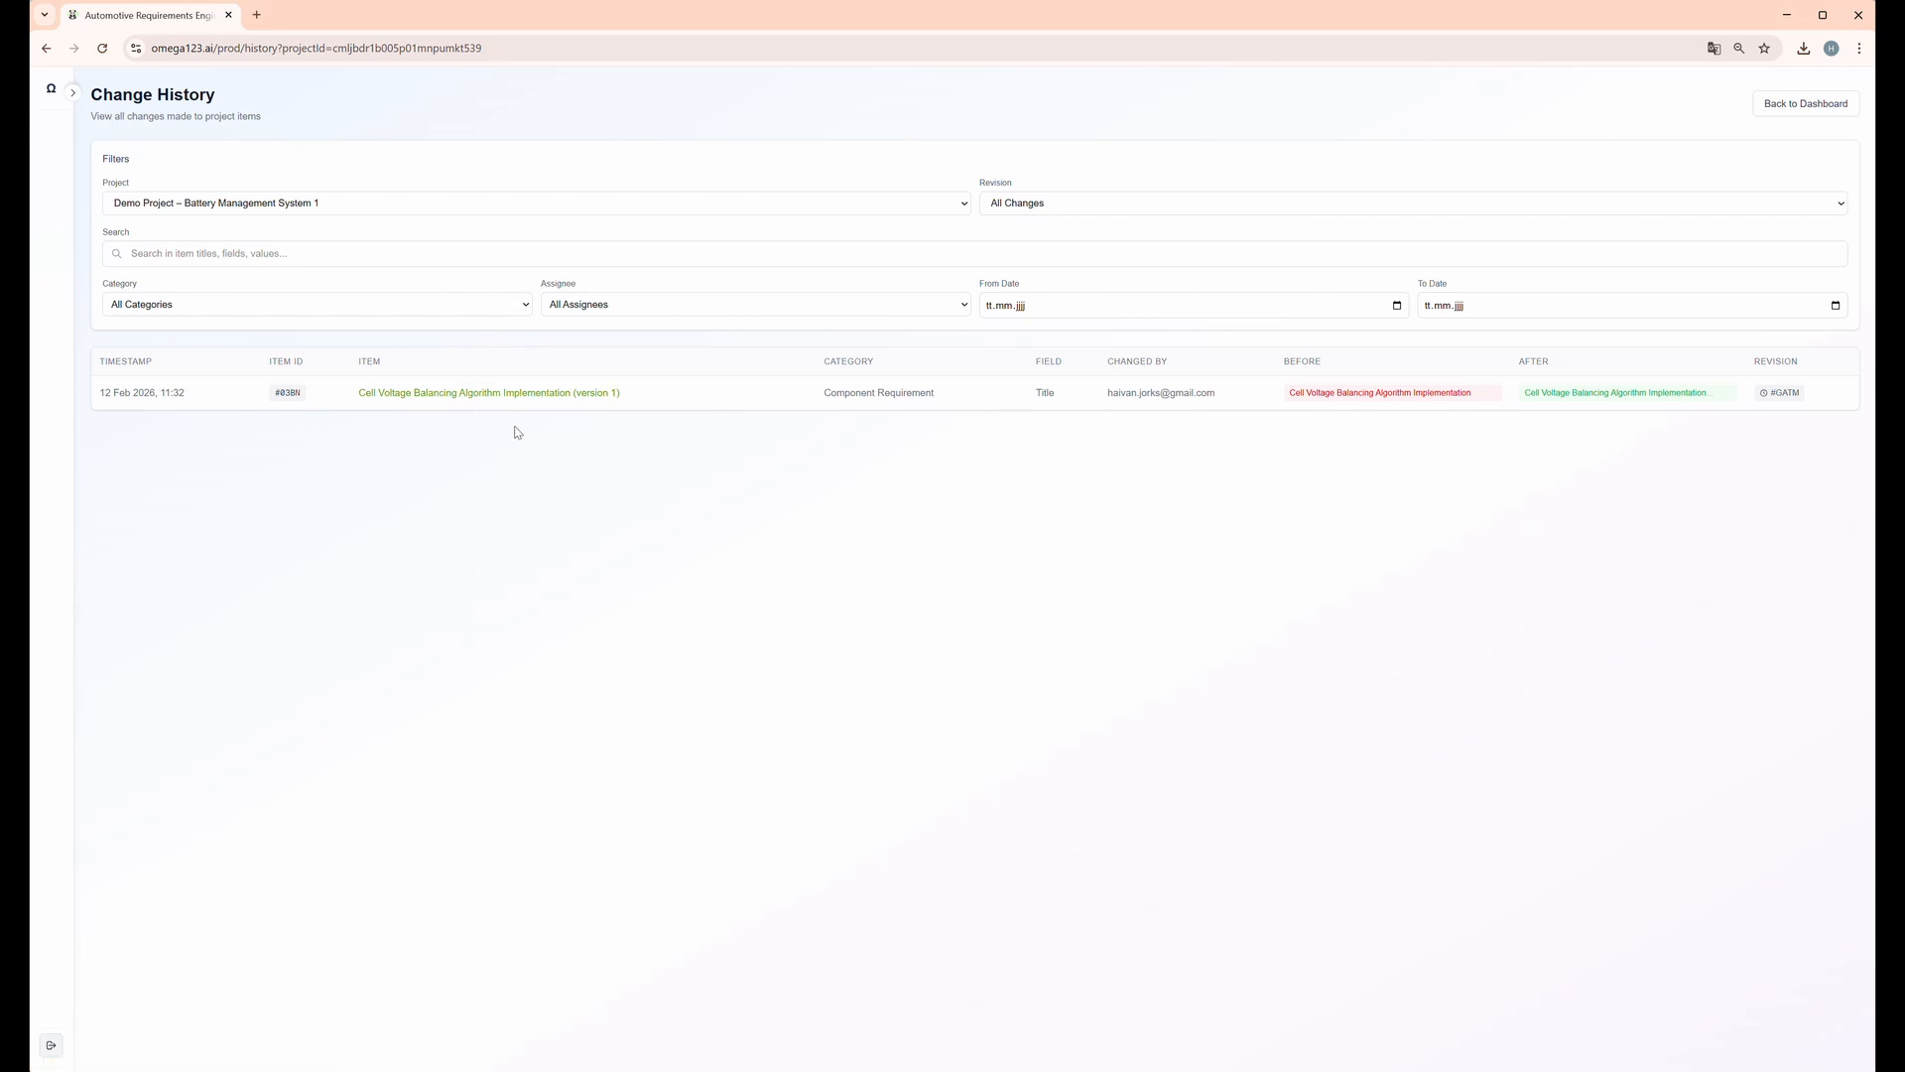
pyautogui.click(46, 49)
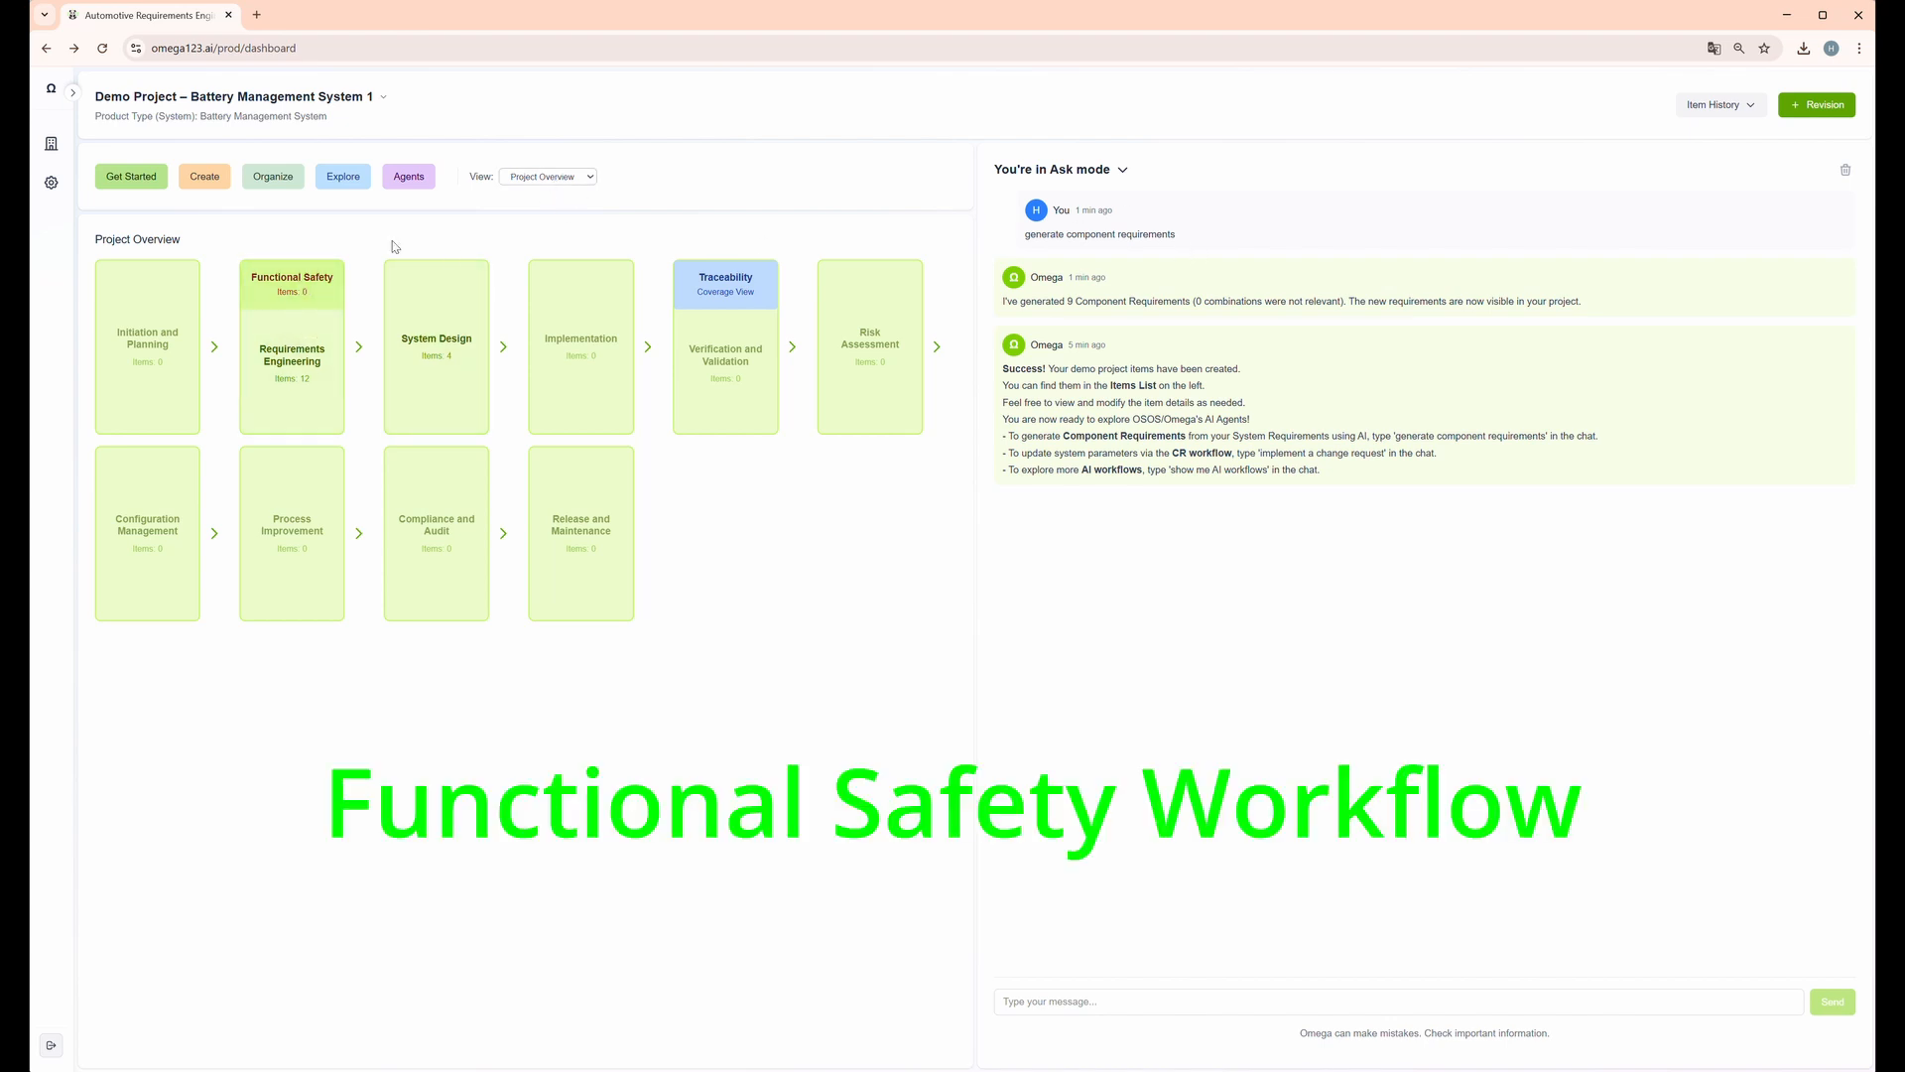
# Run the Functional Safety Agent from the Functional Safety overview with 3 functional safety goals
pyautogui.click(296, 290)
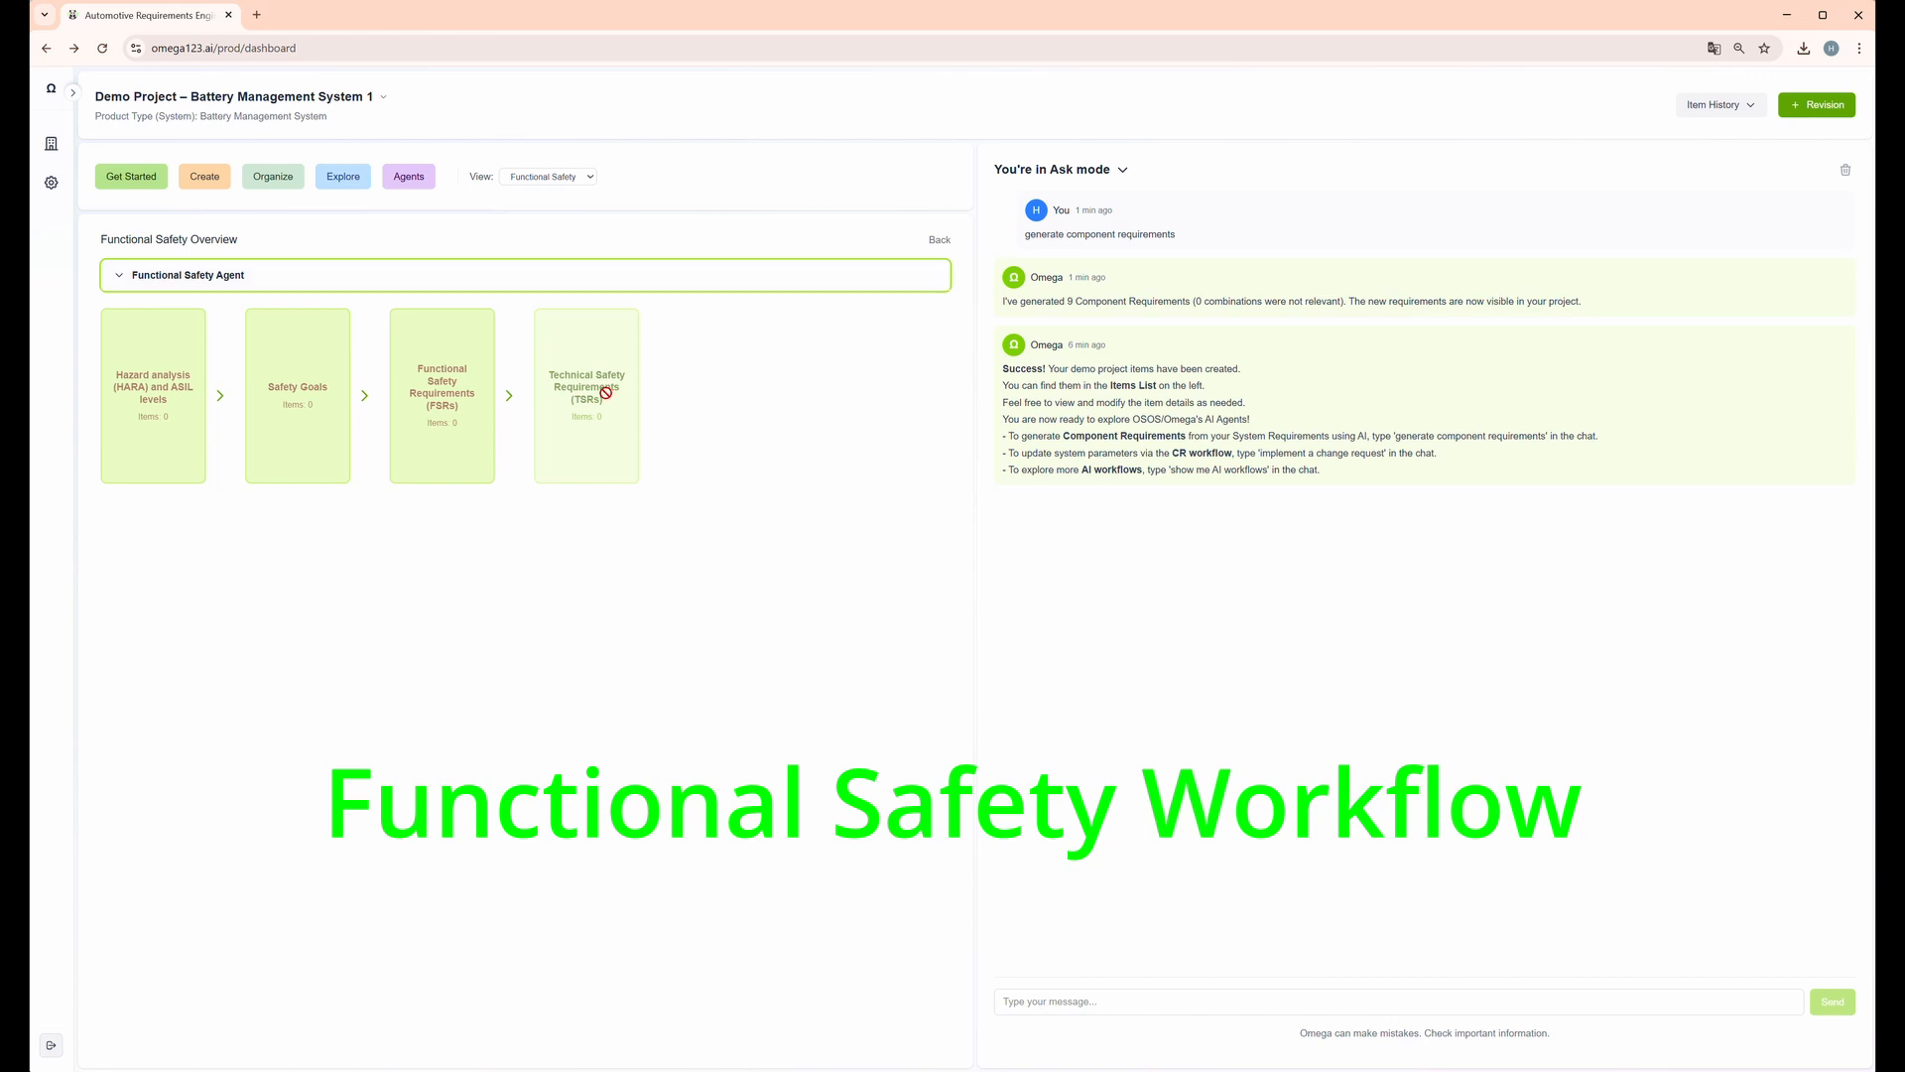
pyautogui.click(247, 283)
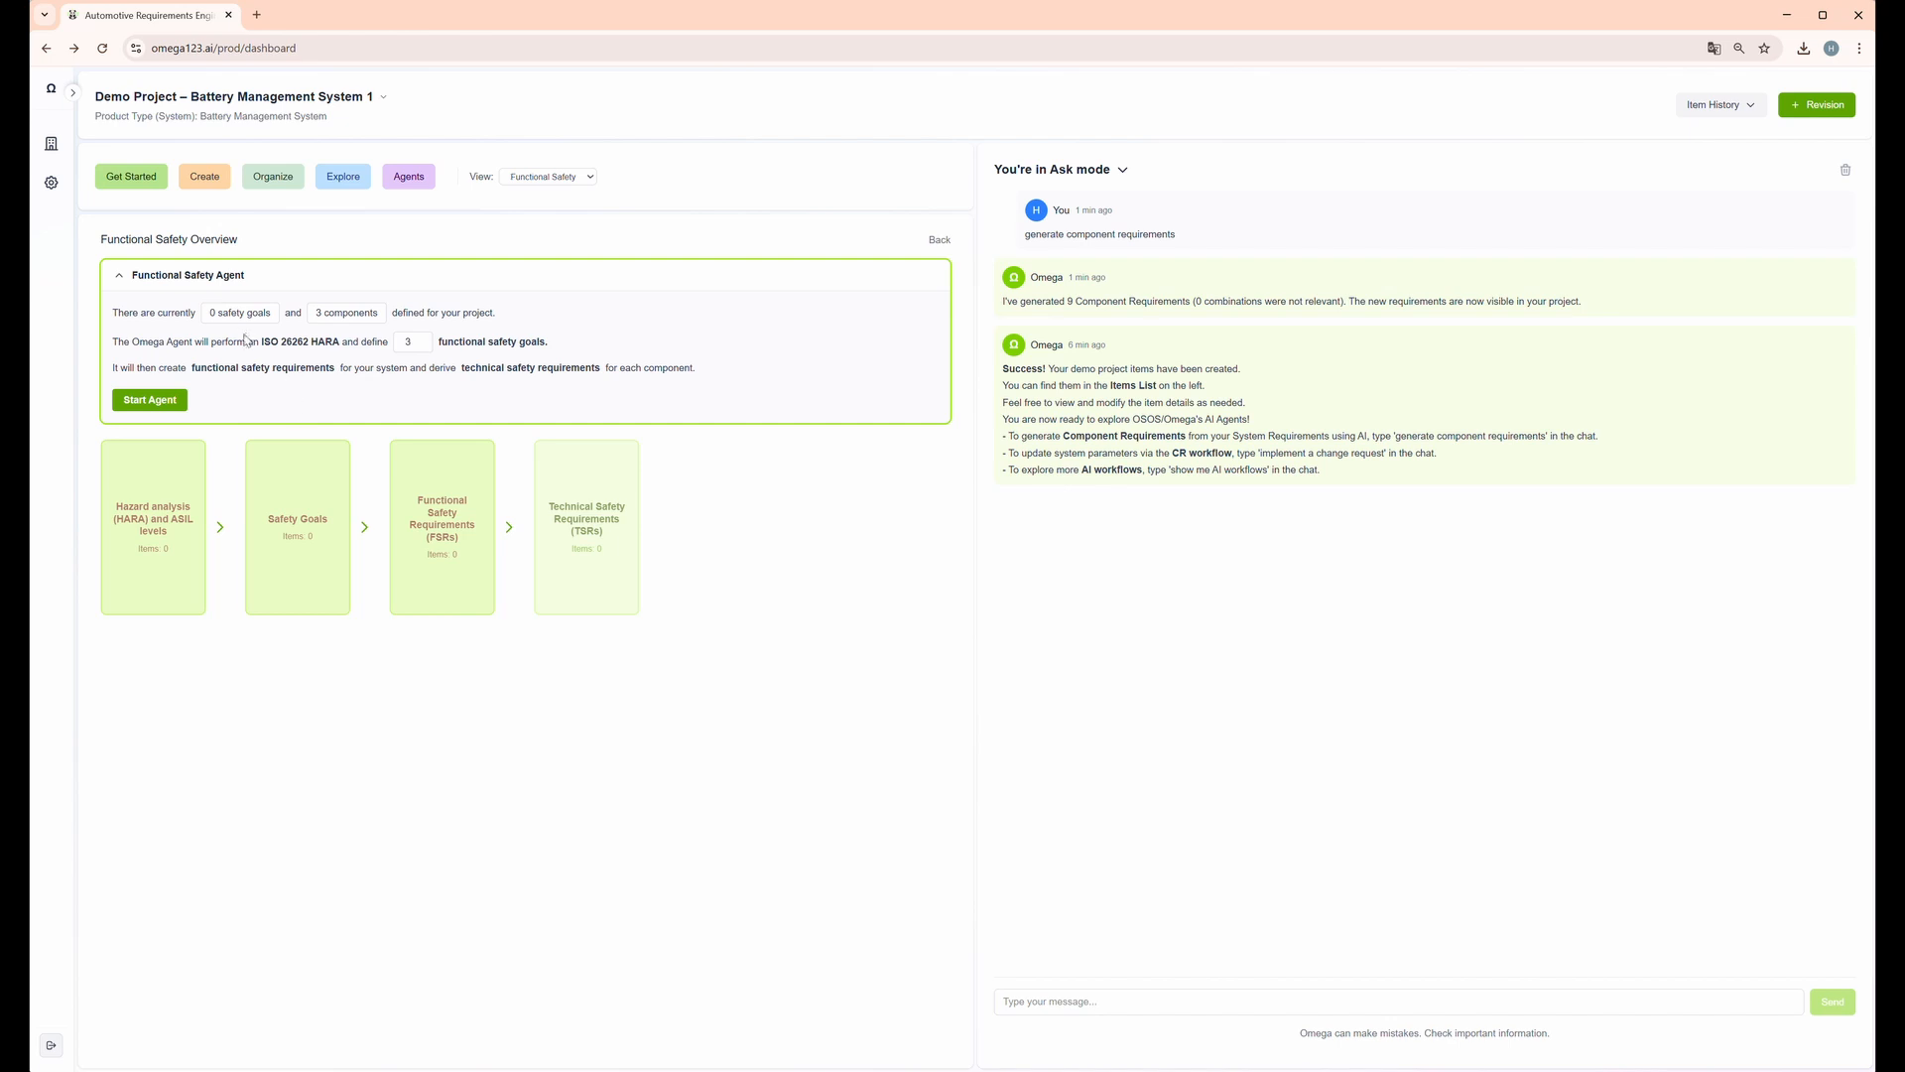
pyautogui.click(167, 405)
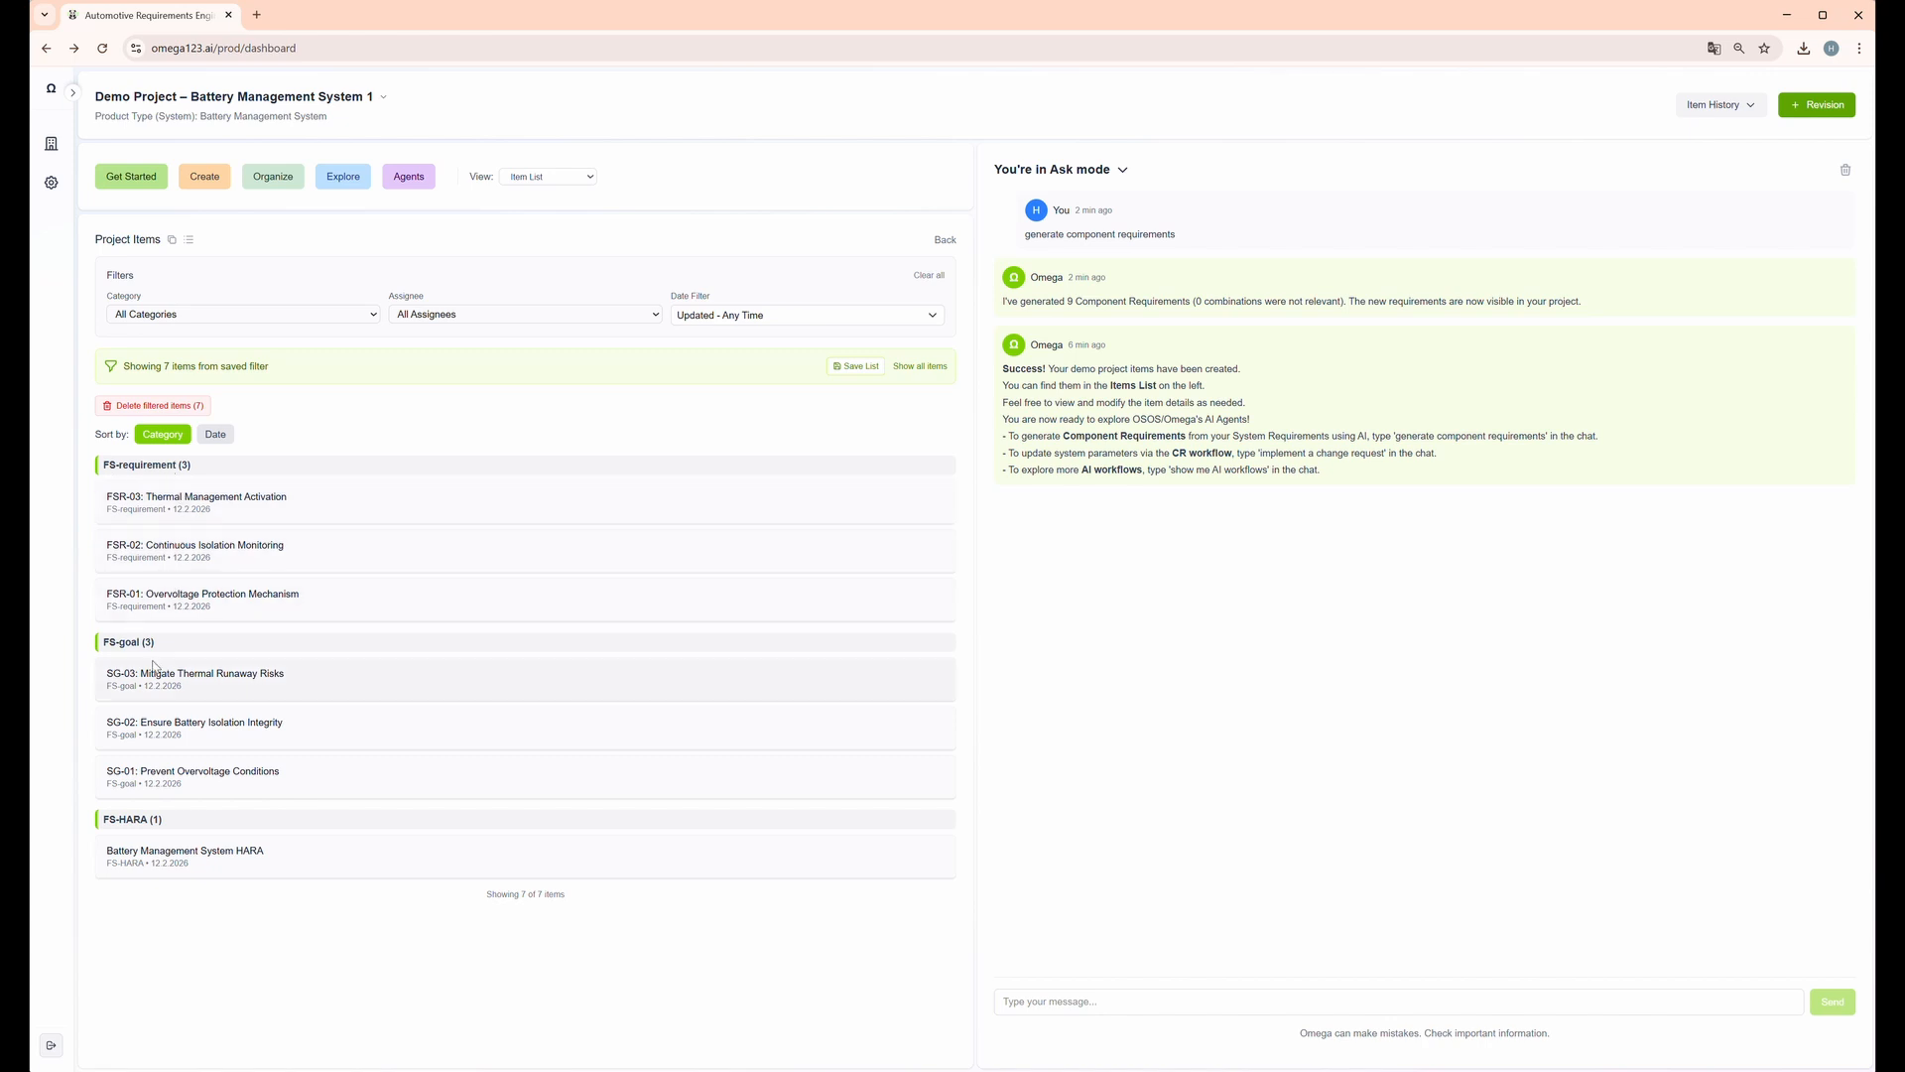
# Open the Battery Management System HARA item, enlarge its description and read through it
pyautogui.click(192, 855)
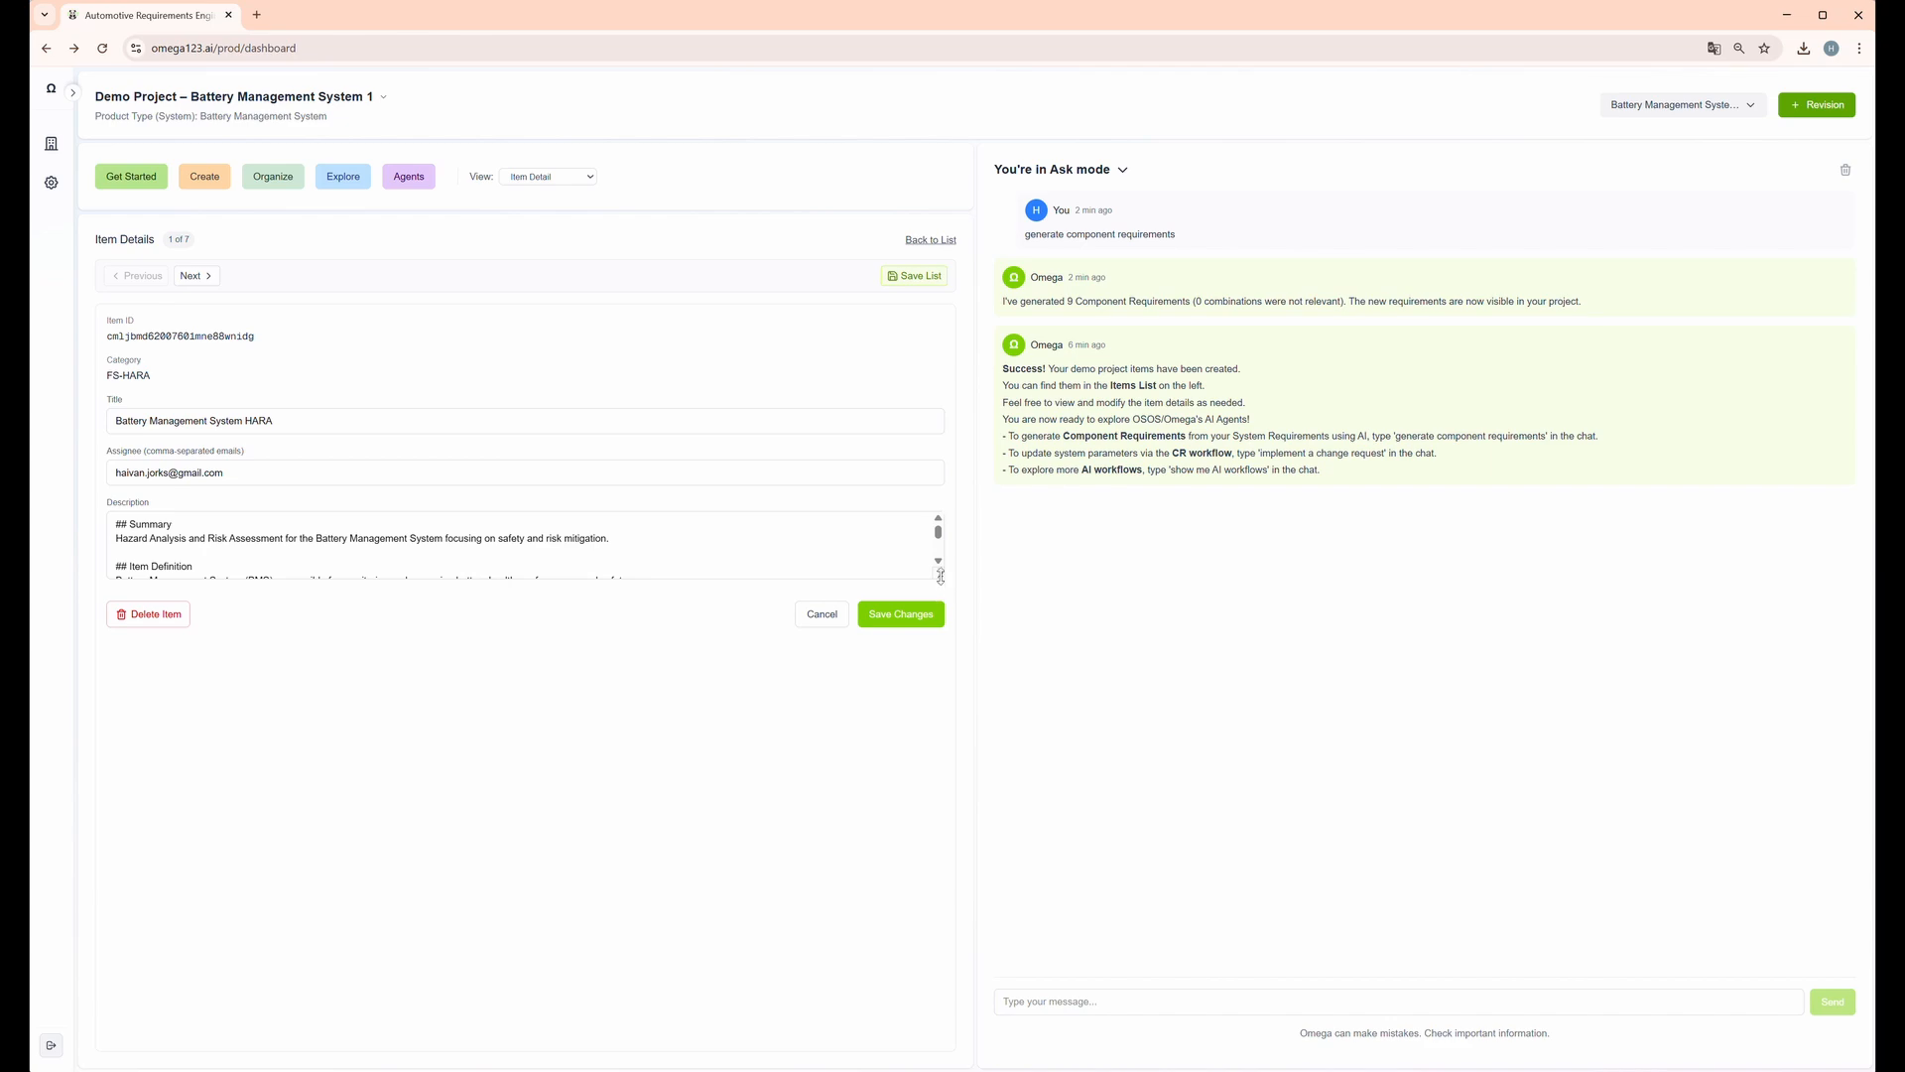
pyautogui.moveTo(940, 575); pyautogui.dragTo(939, 906)
pyautogui.scroll(-15, 730, 627)
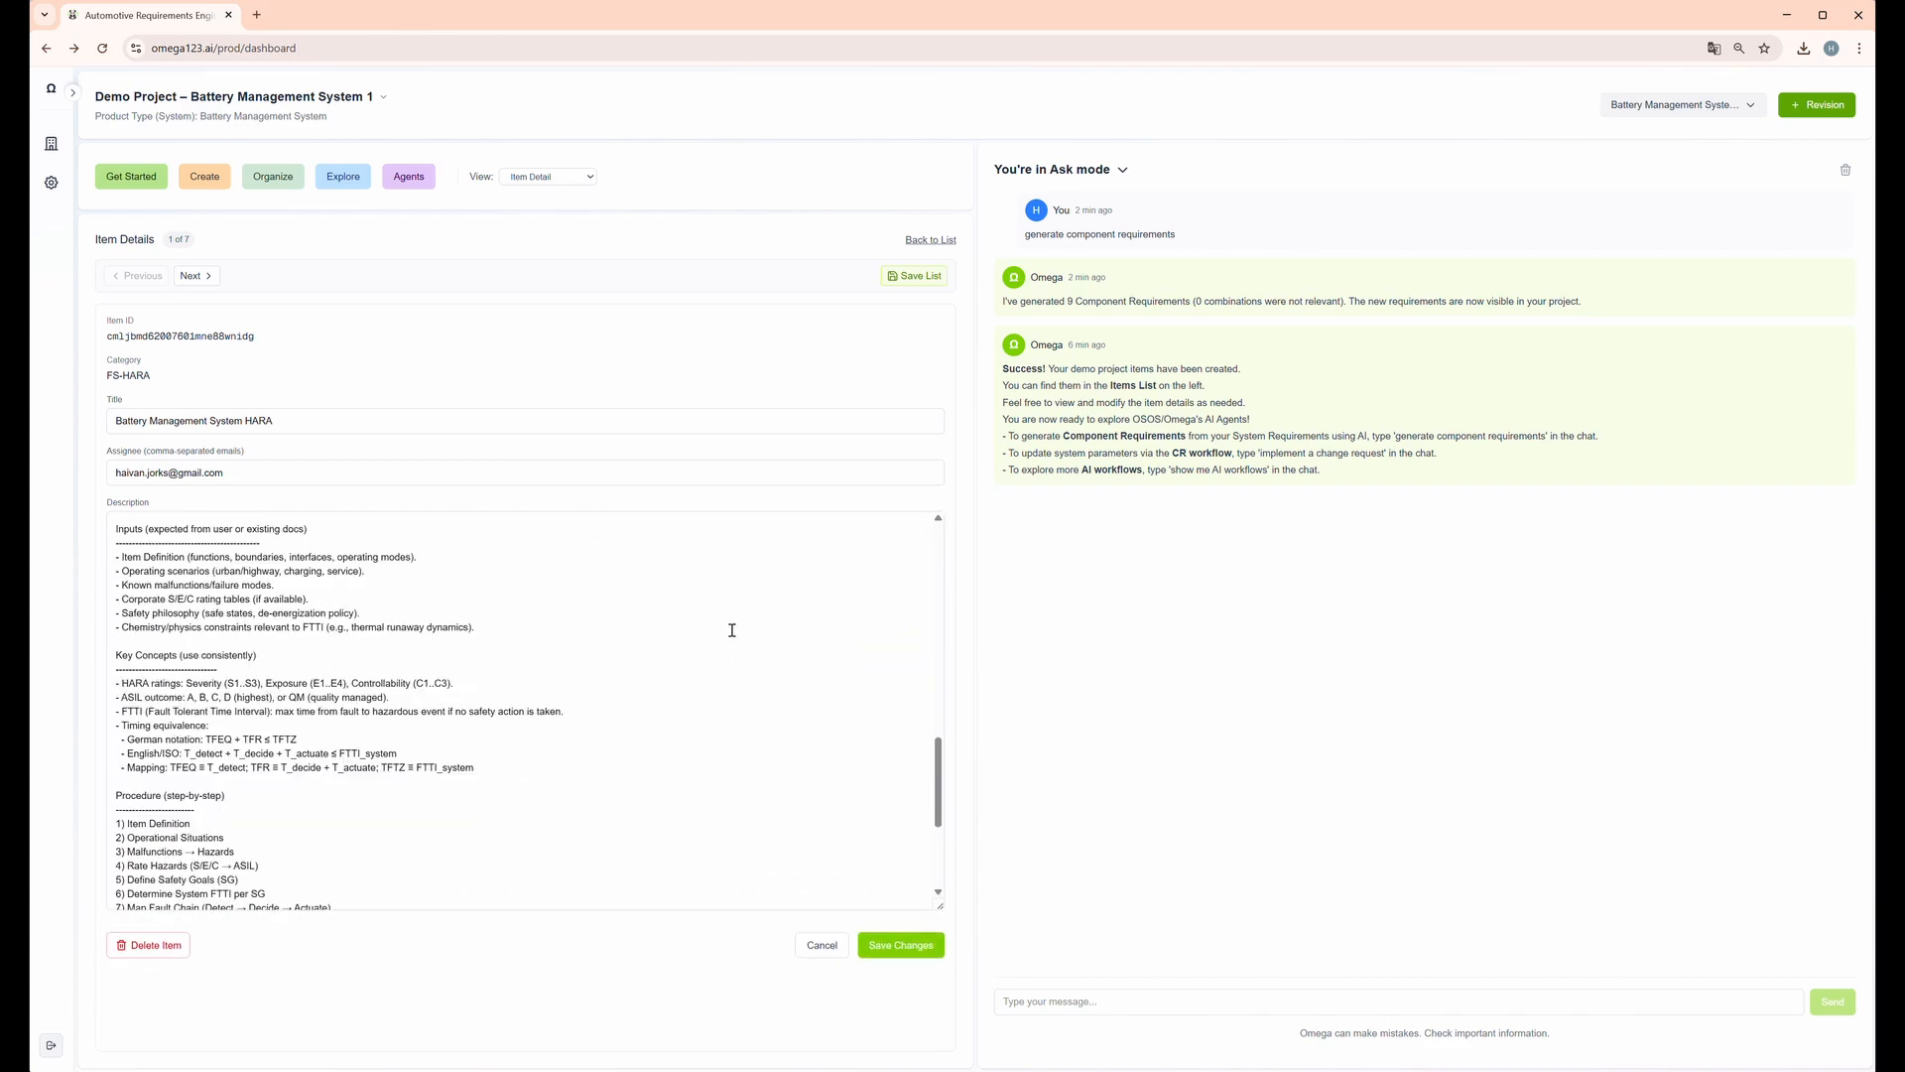
pyautogui.scroll(15, 743, 629)
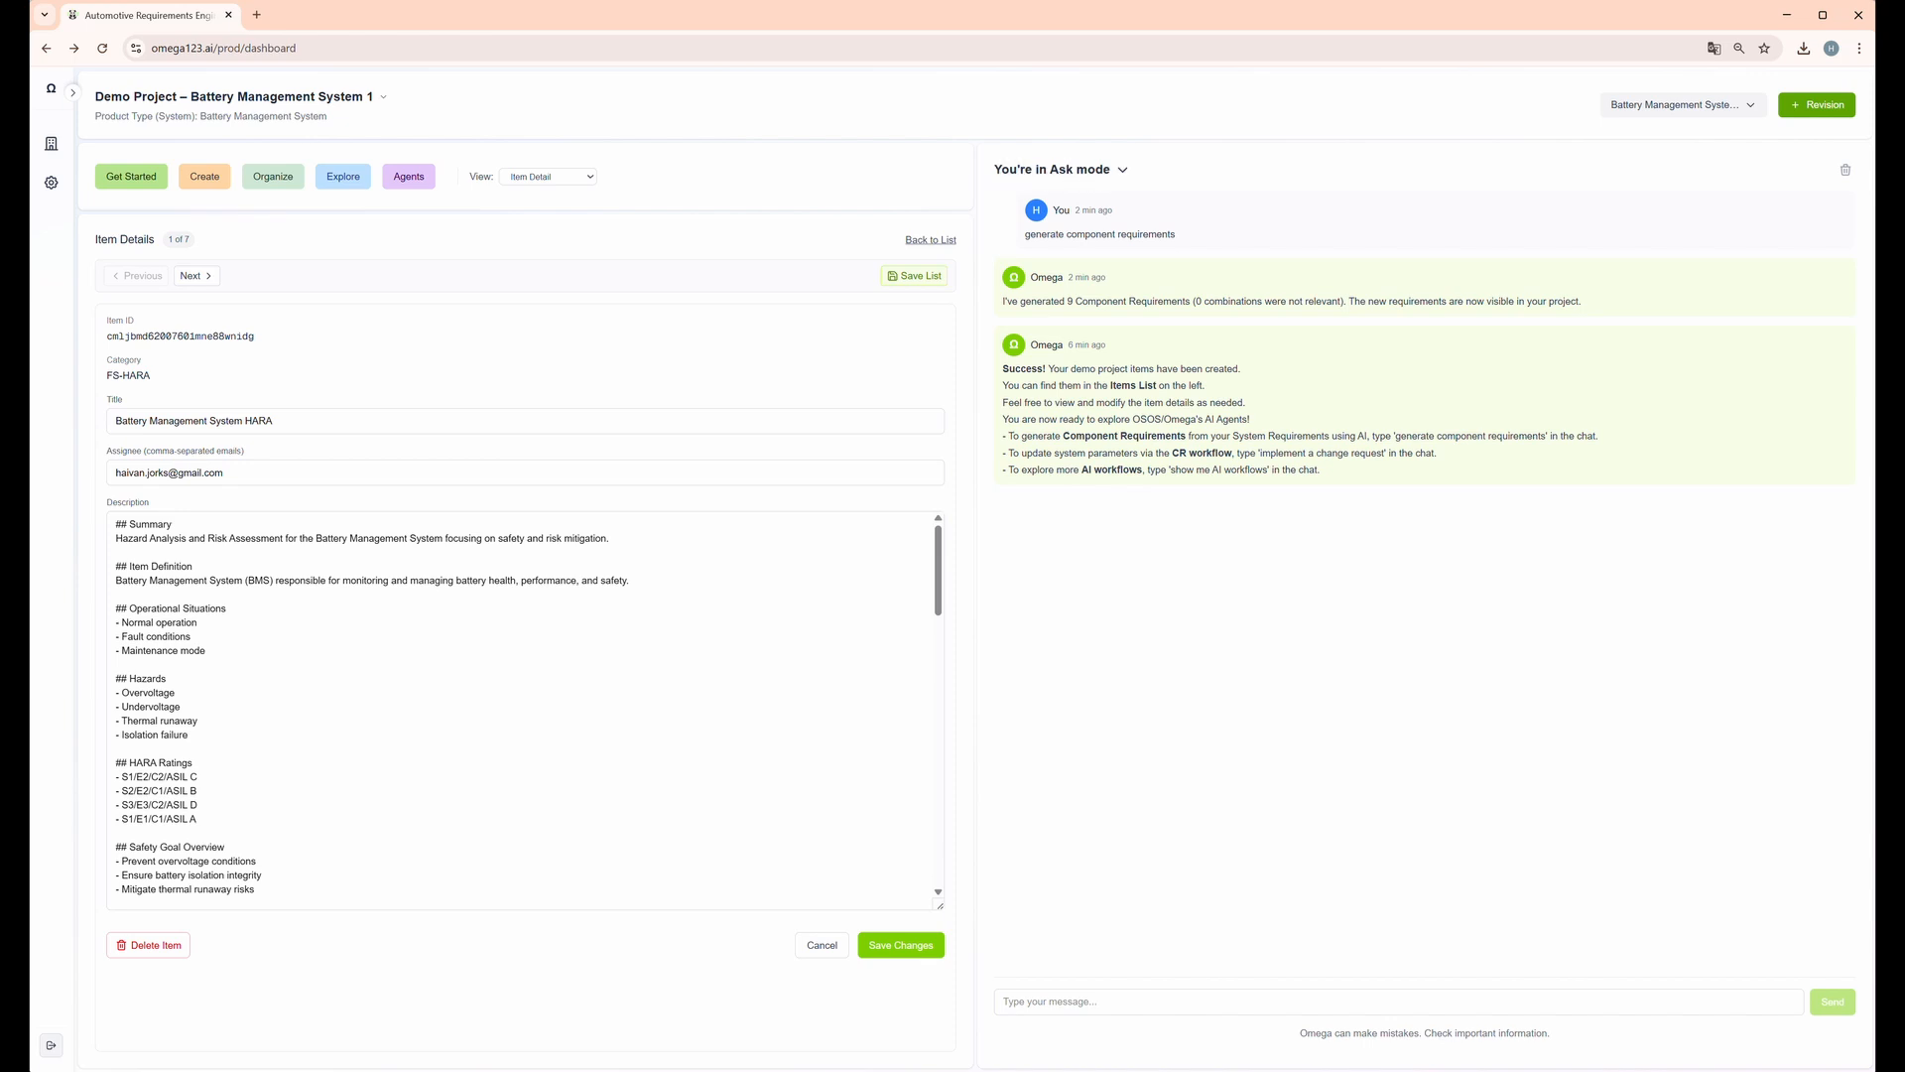
# Send the chat question "how to create the functional safety case" in Ask mode
pyautogui.click(1081, 1003)
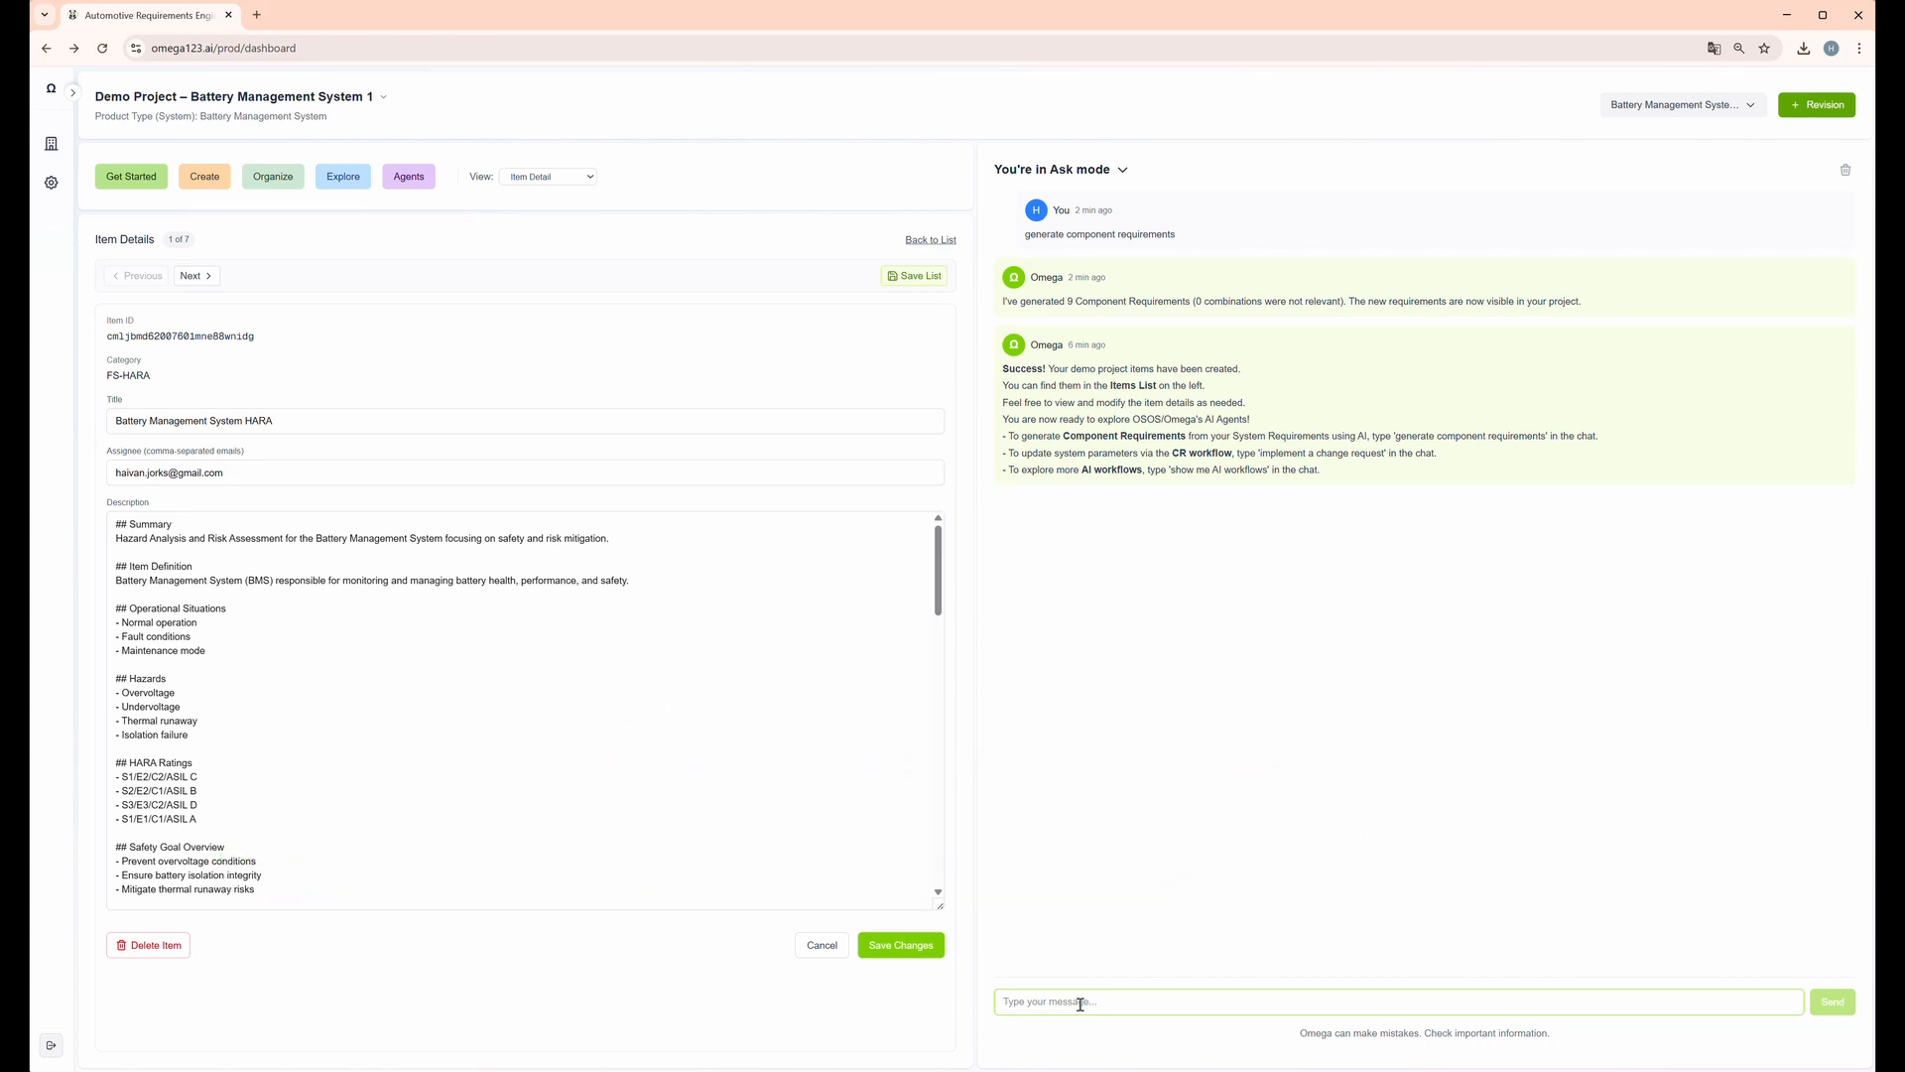
pyautogui.write('how')
pyautogui.write(' oo create the functional safety ca')
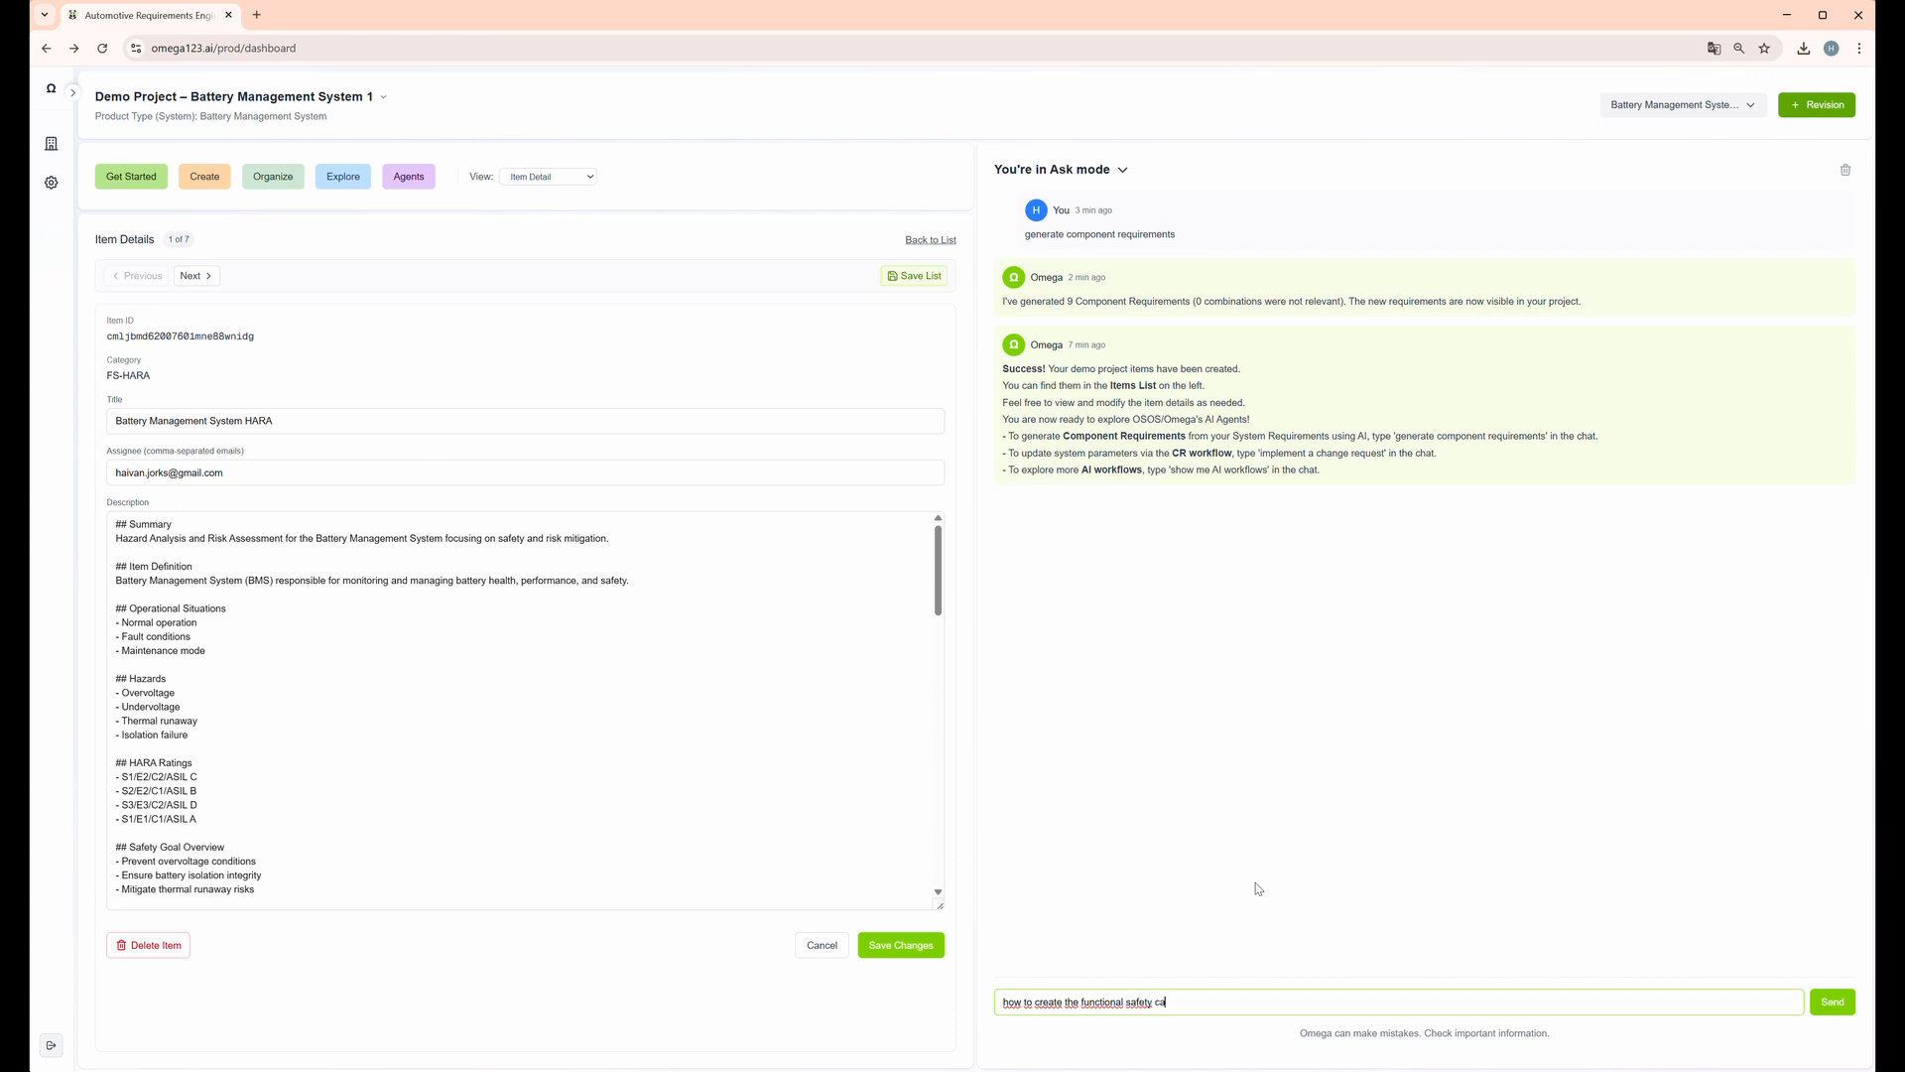
pyautogui.write('se')
pyautogui.press('Return')
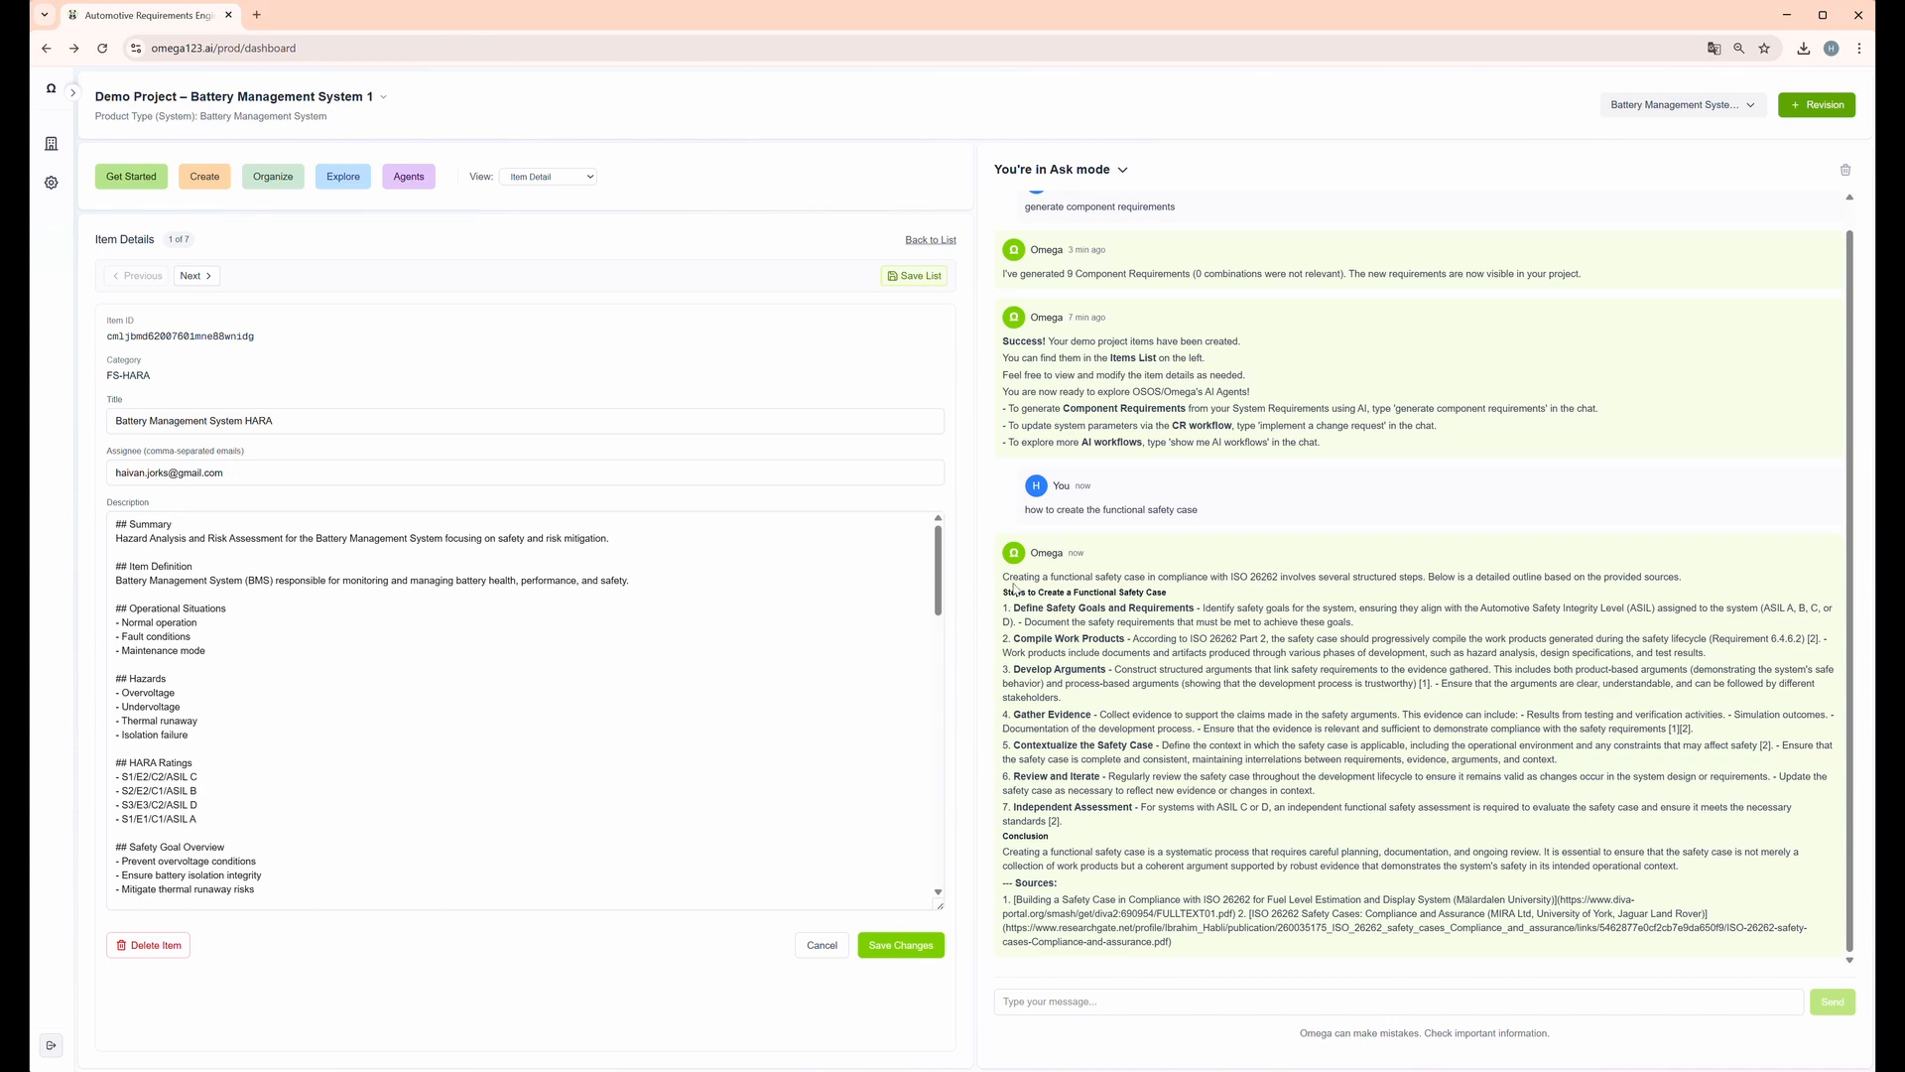
# Examine the answer's steps for creating a functional safety case and the sources it cites
pyautogui.moveTo(1003, 577); pyautogui.dragTo(1232, 840)
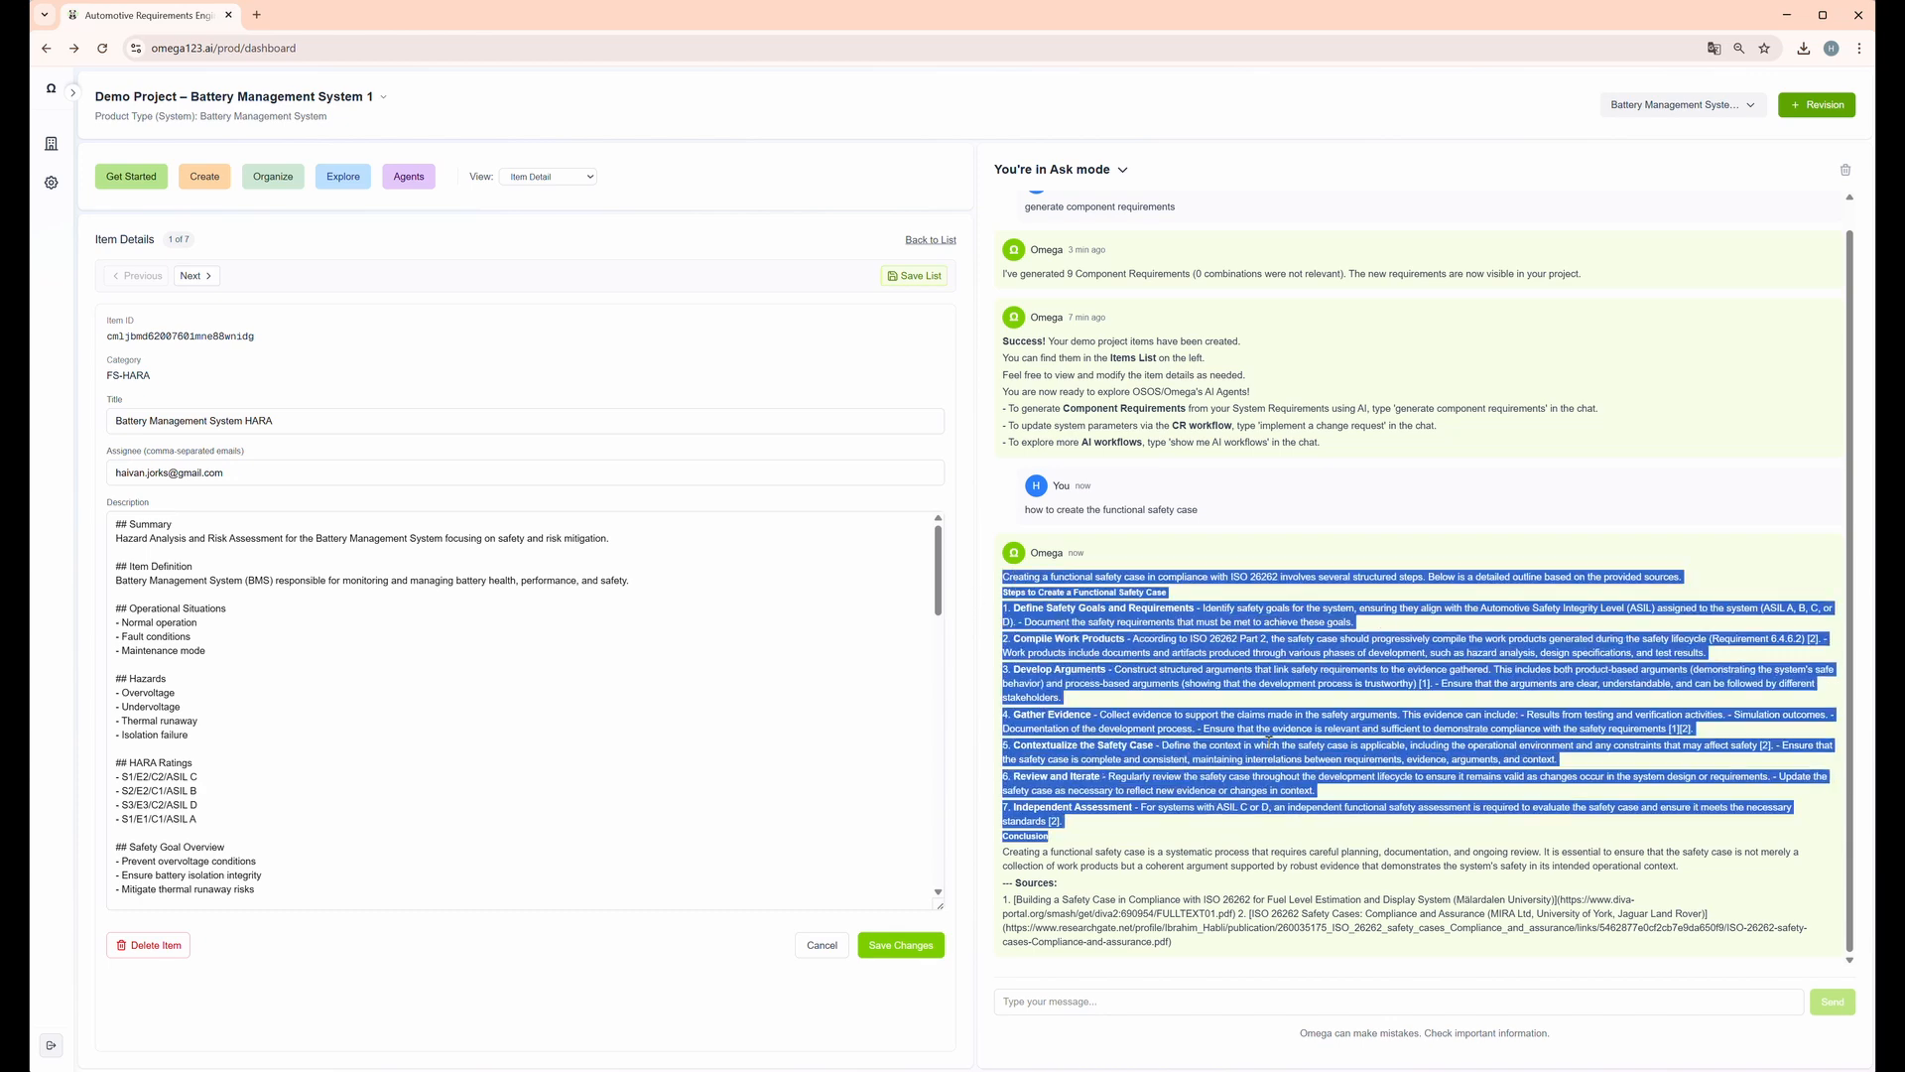
pyautogui.click(1189, 602)
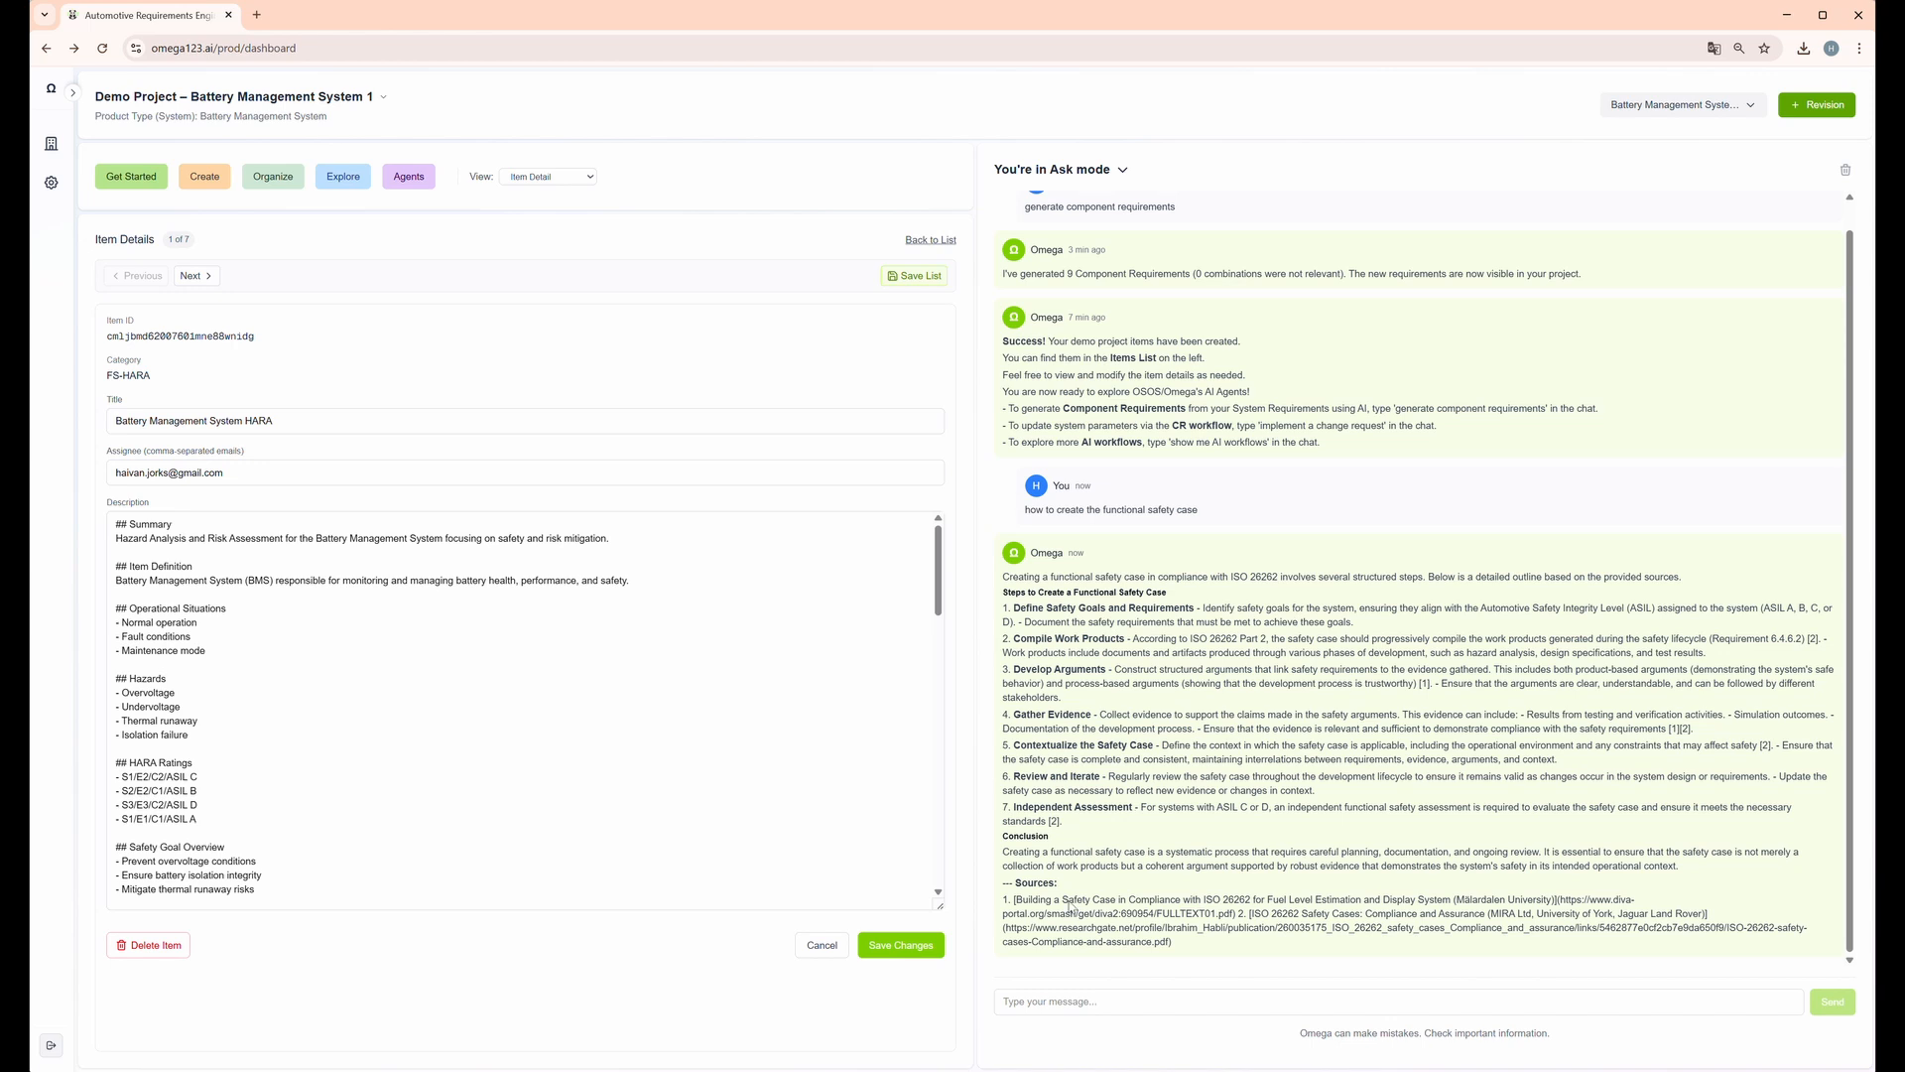
pyautogui.moveTo(1015, 899); pyautogui.dragTo(1235, 899)
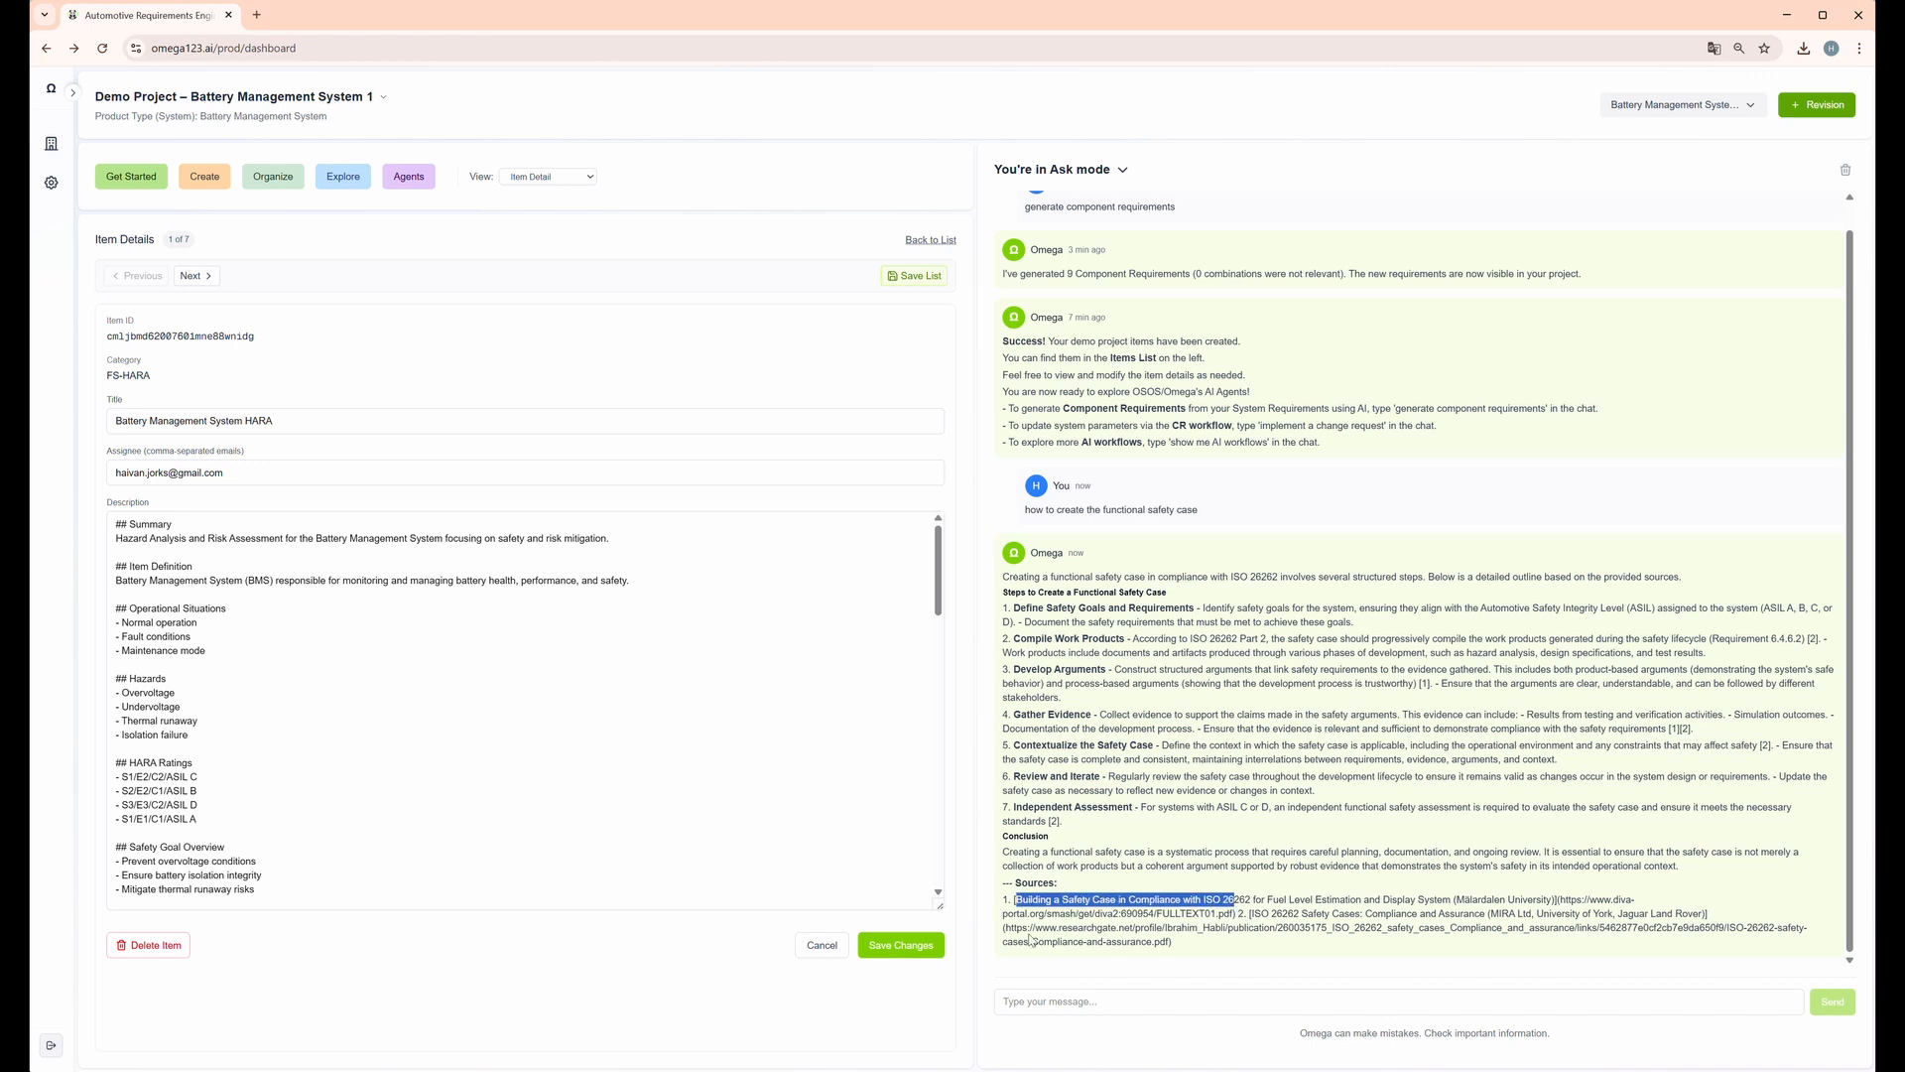
pyautogui.moveTo(1004, 929); pyautogui.dragTo(1181, 942)
pyautogui.click(1195, 940)
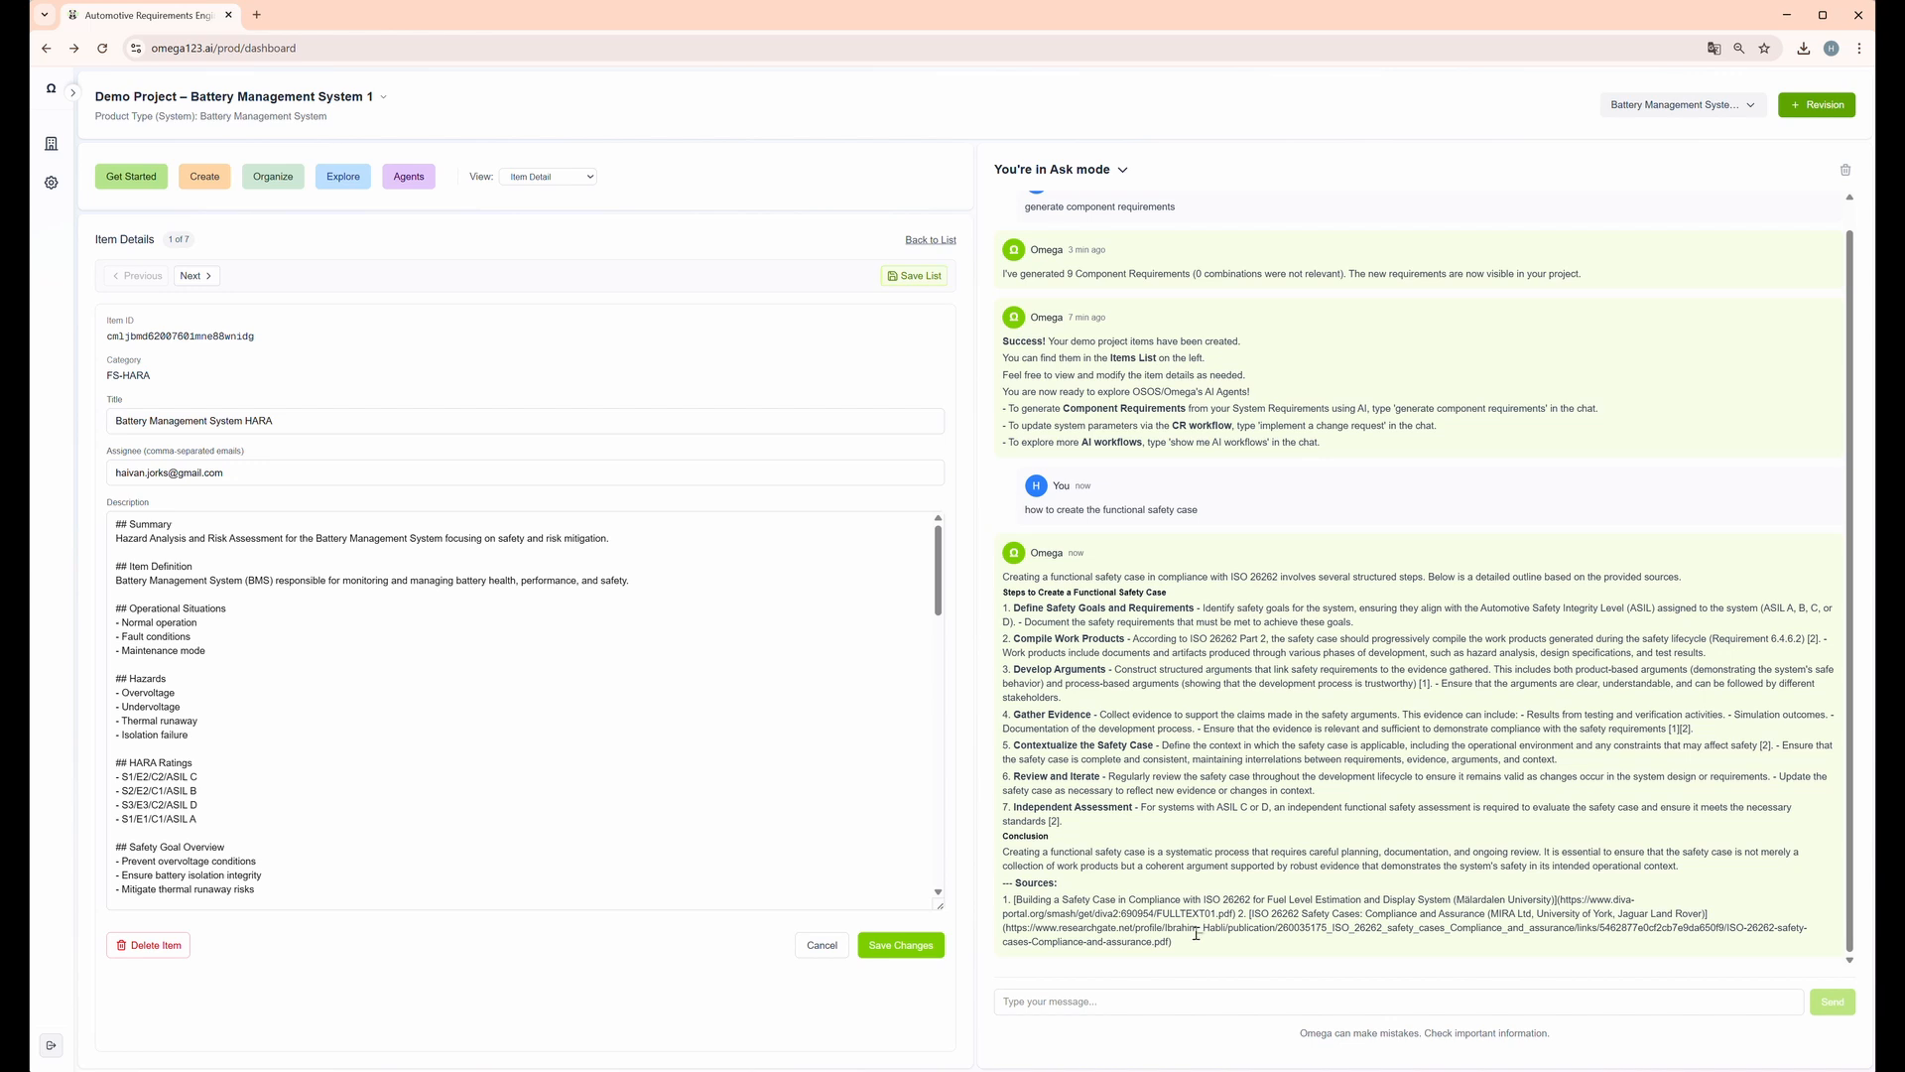
pyautogui.moveTo(1170, 942); pyautogui.dragTo(1007, 929)
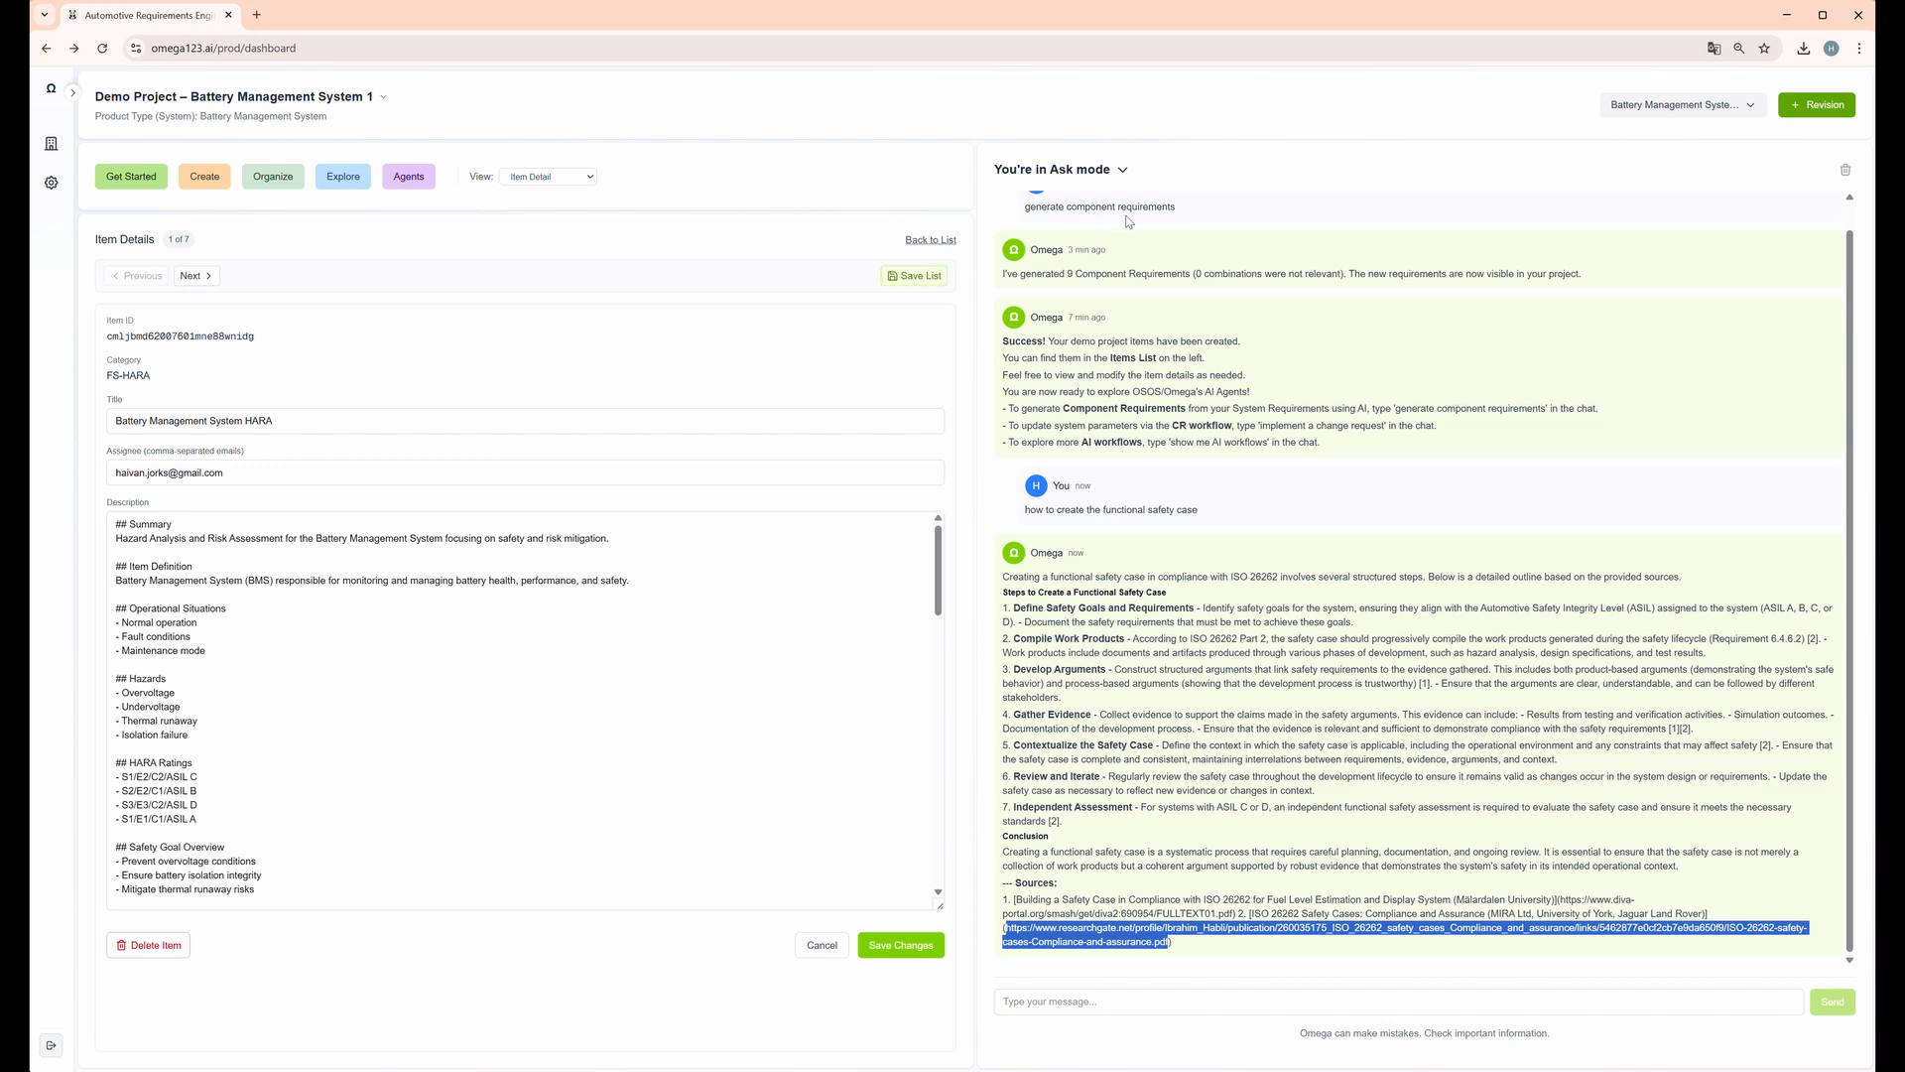
# Switch the chat to Agent mode and clear the conversation
pyautogui.click(1127, 173)
pyautogui.click(1066, 230)
pyautogui.click(1847, 174)
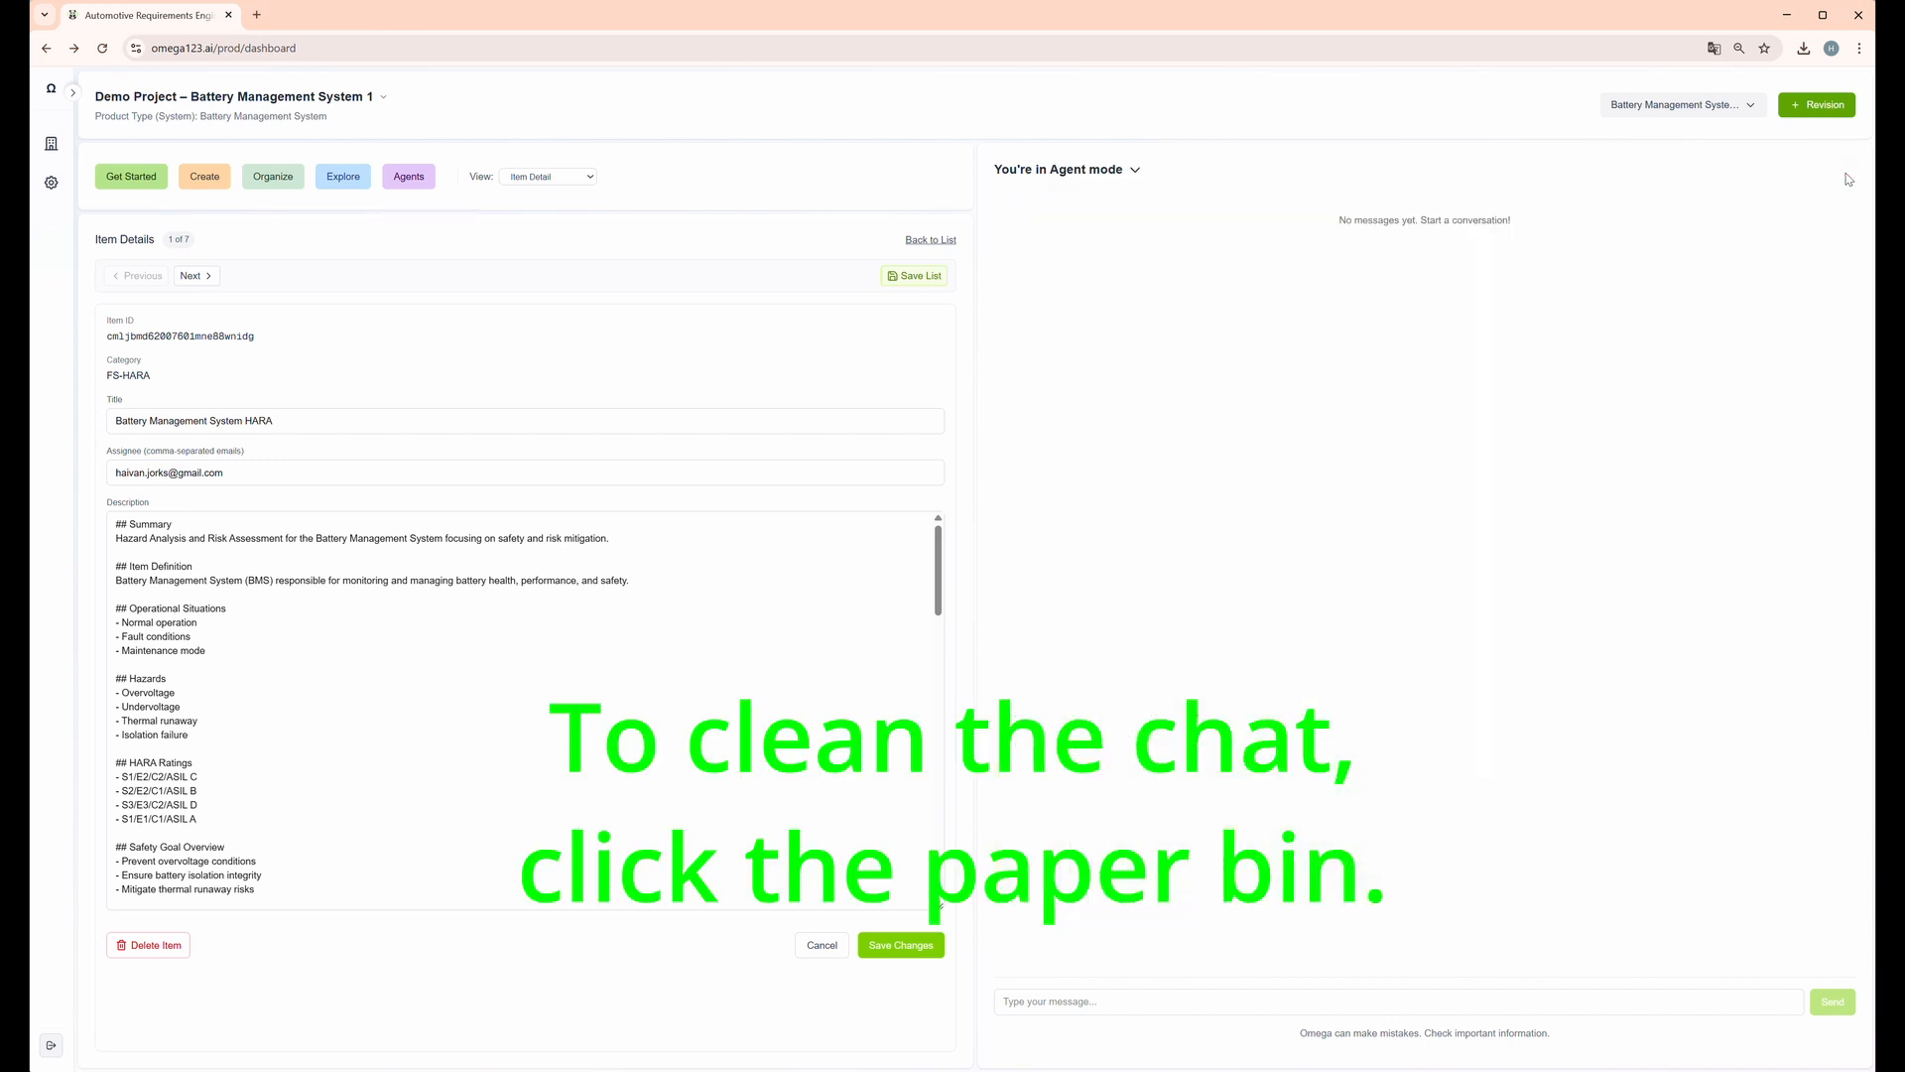
pyautogui.click(1110, 1002)
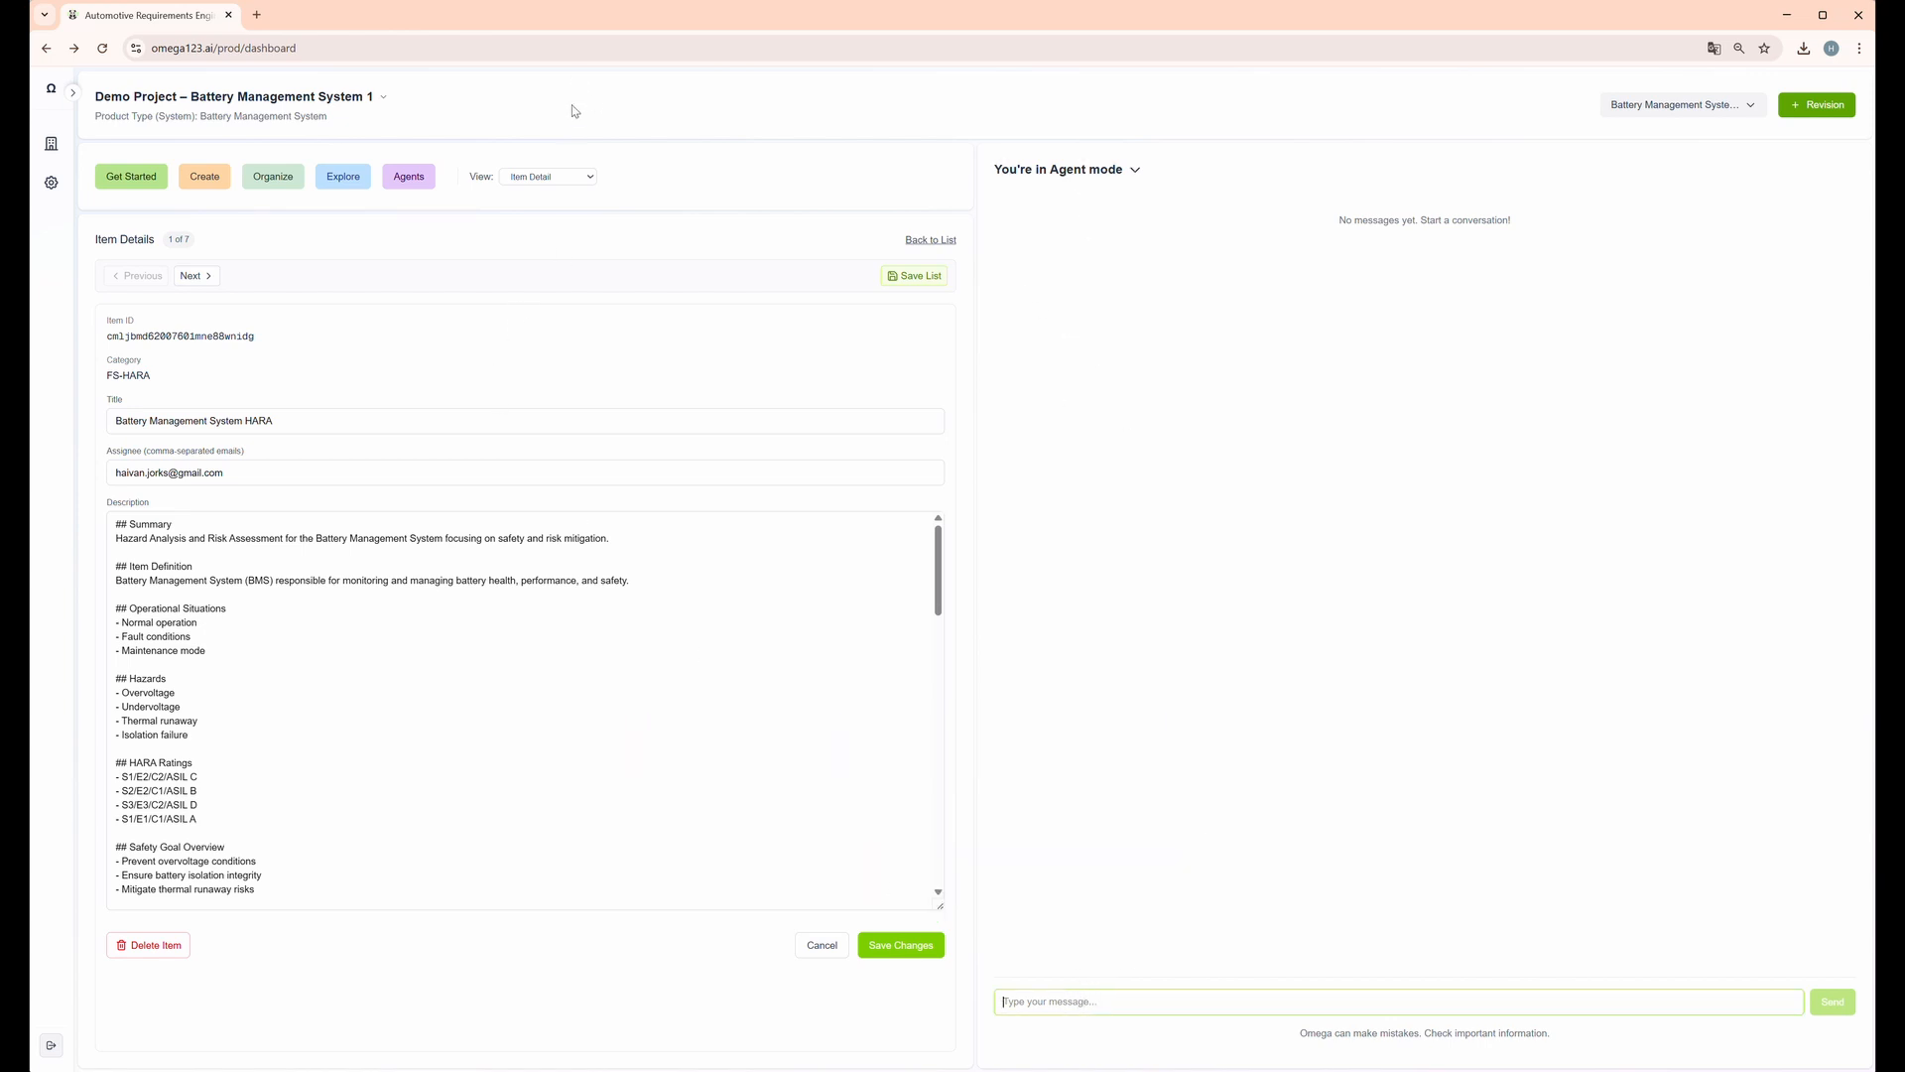
# Open the Requirements Engineering items from the Project Overview and filter them to the System Requirements category
pyautogui.click(558, 176)
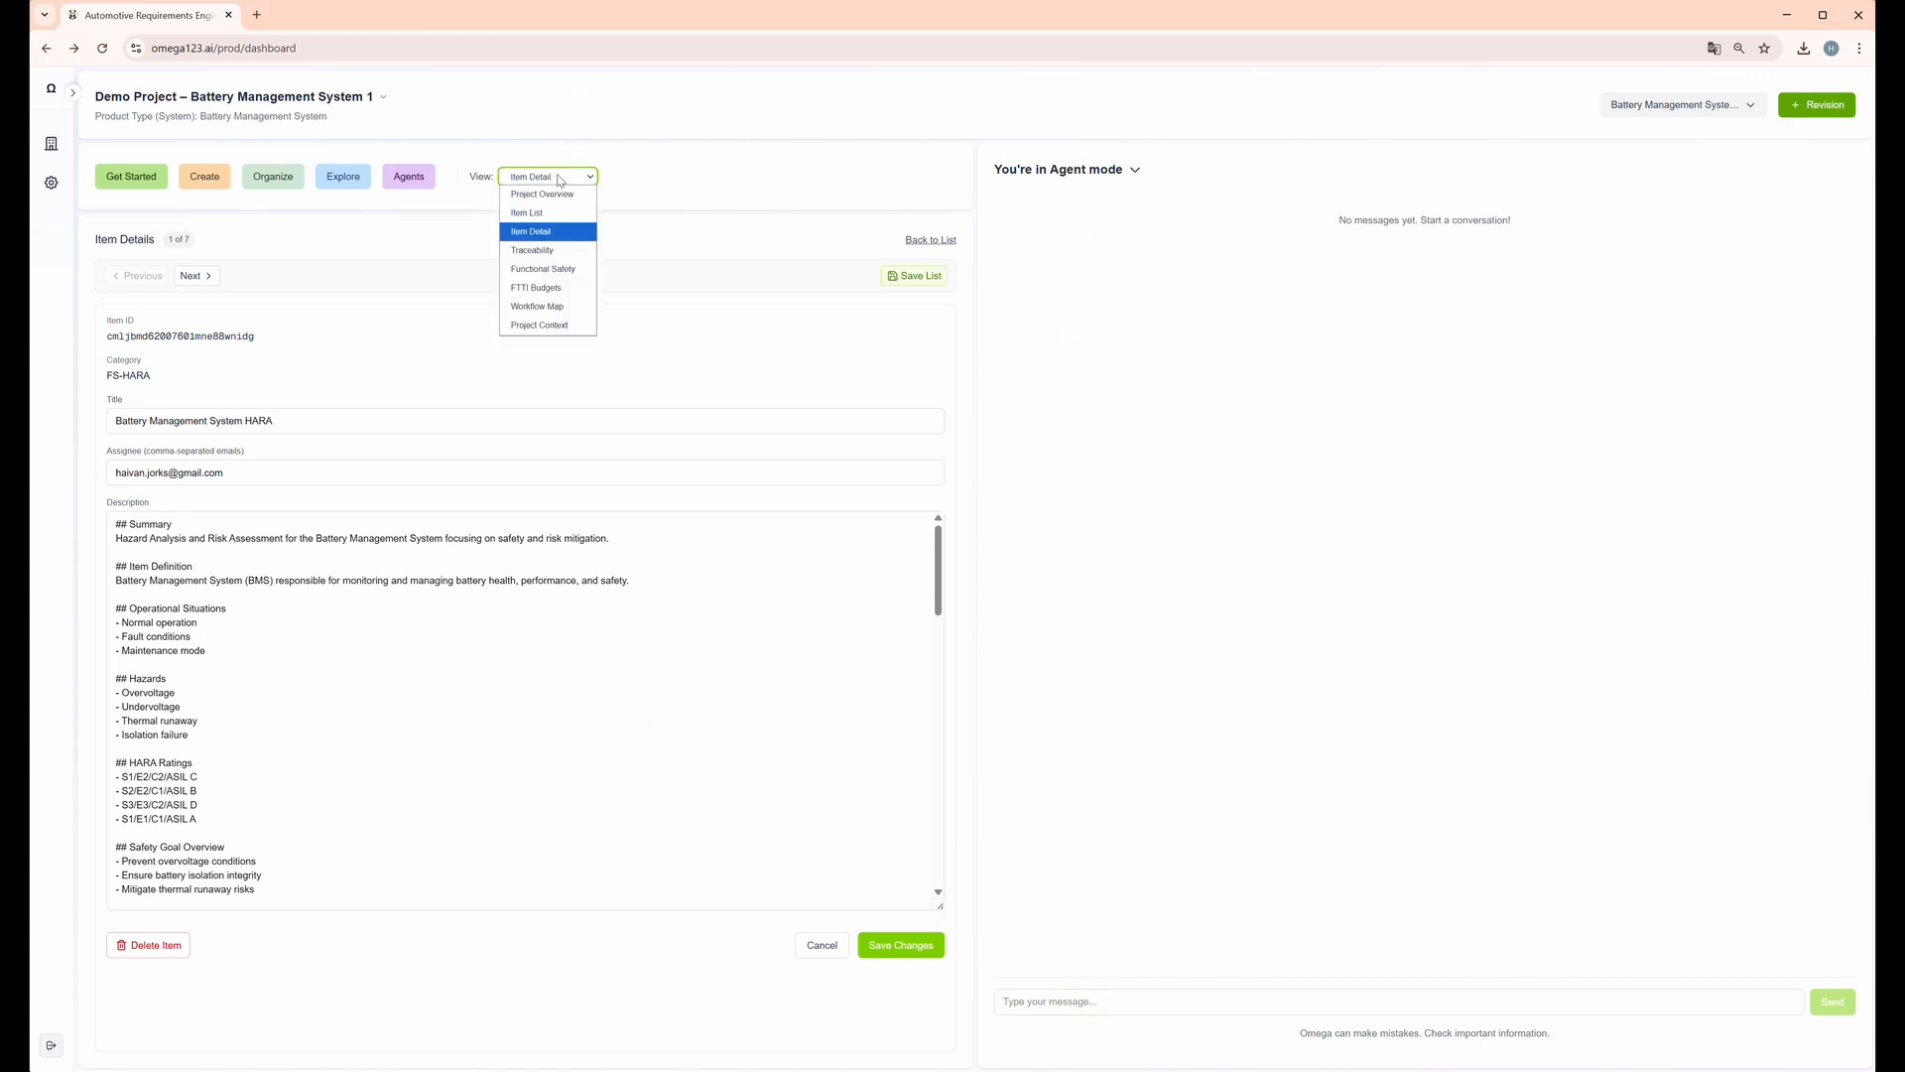
pyautogui.click(550, 201)
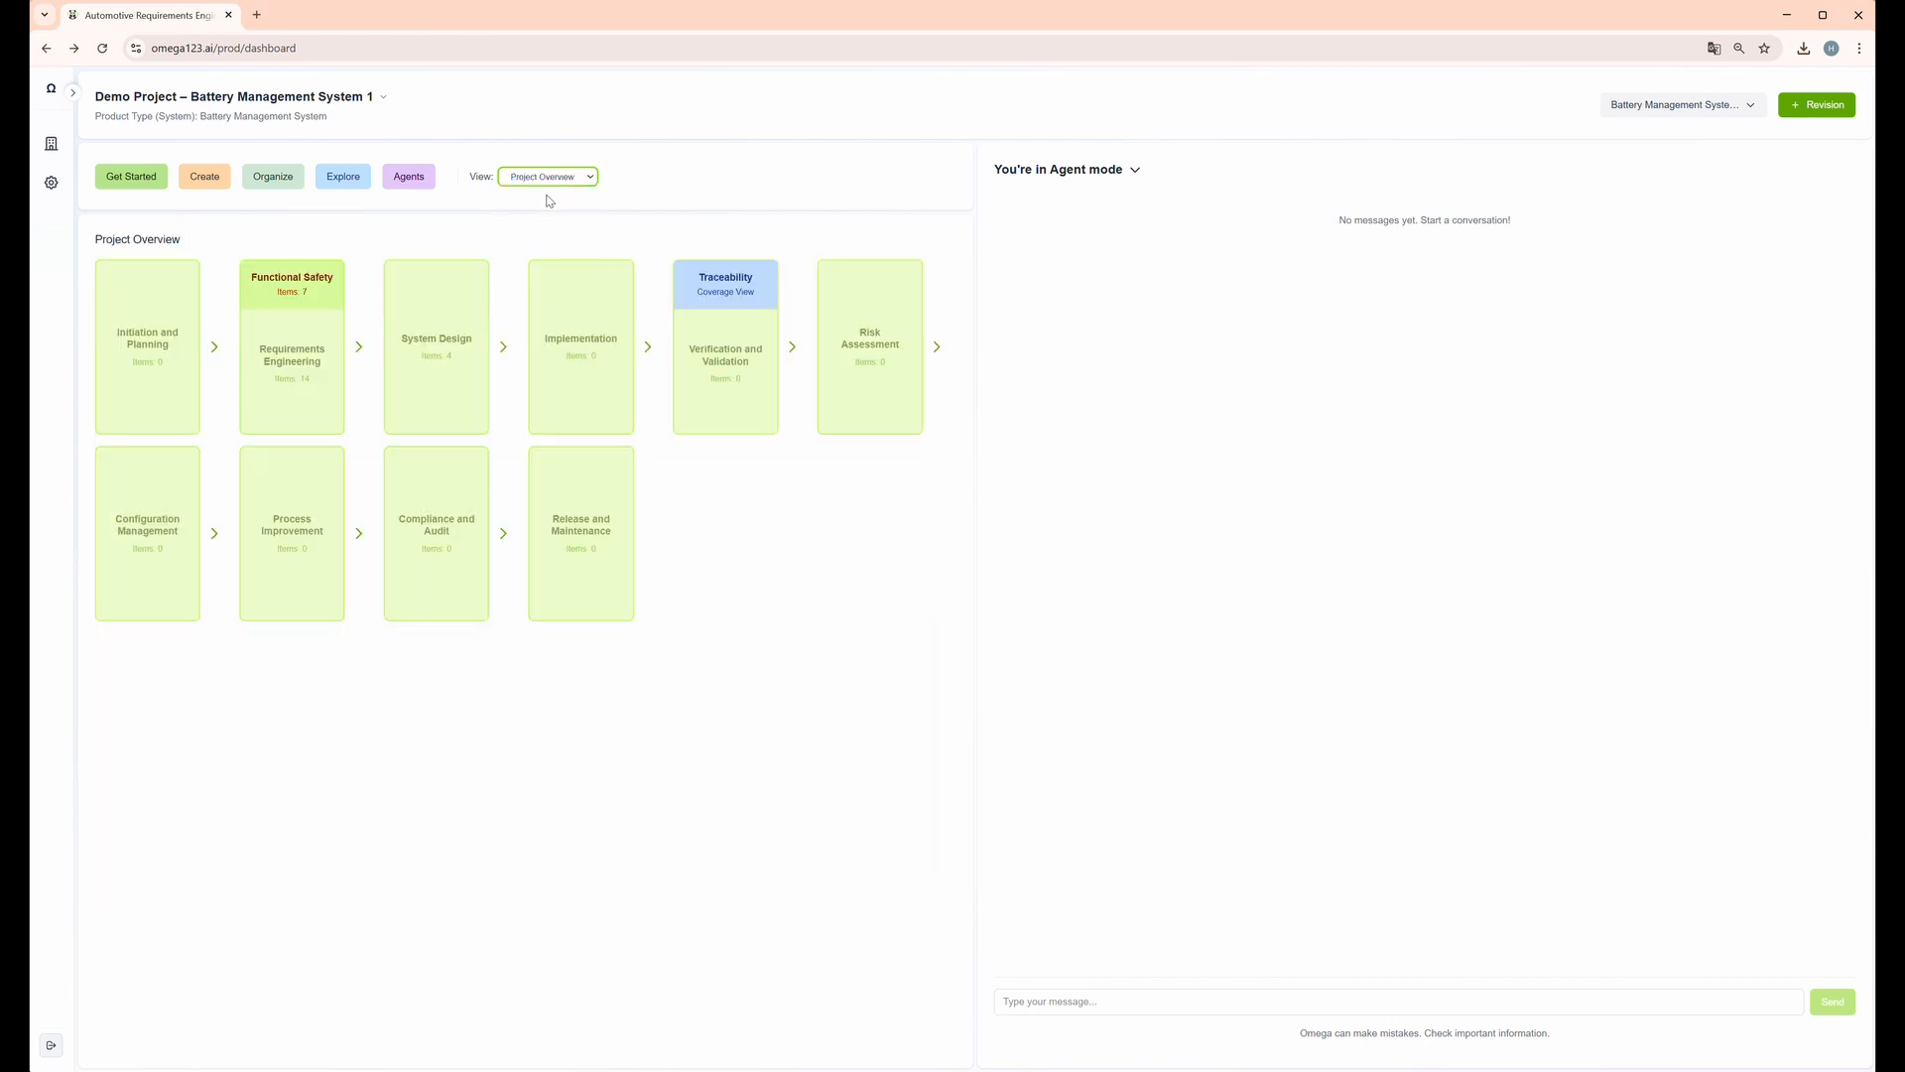
pyautogui.click(305, 399)
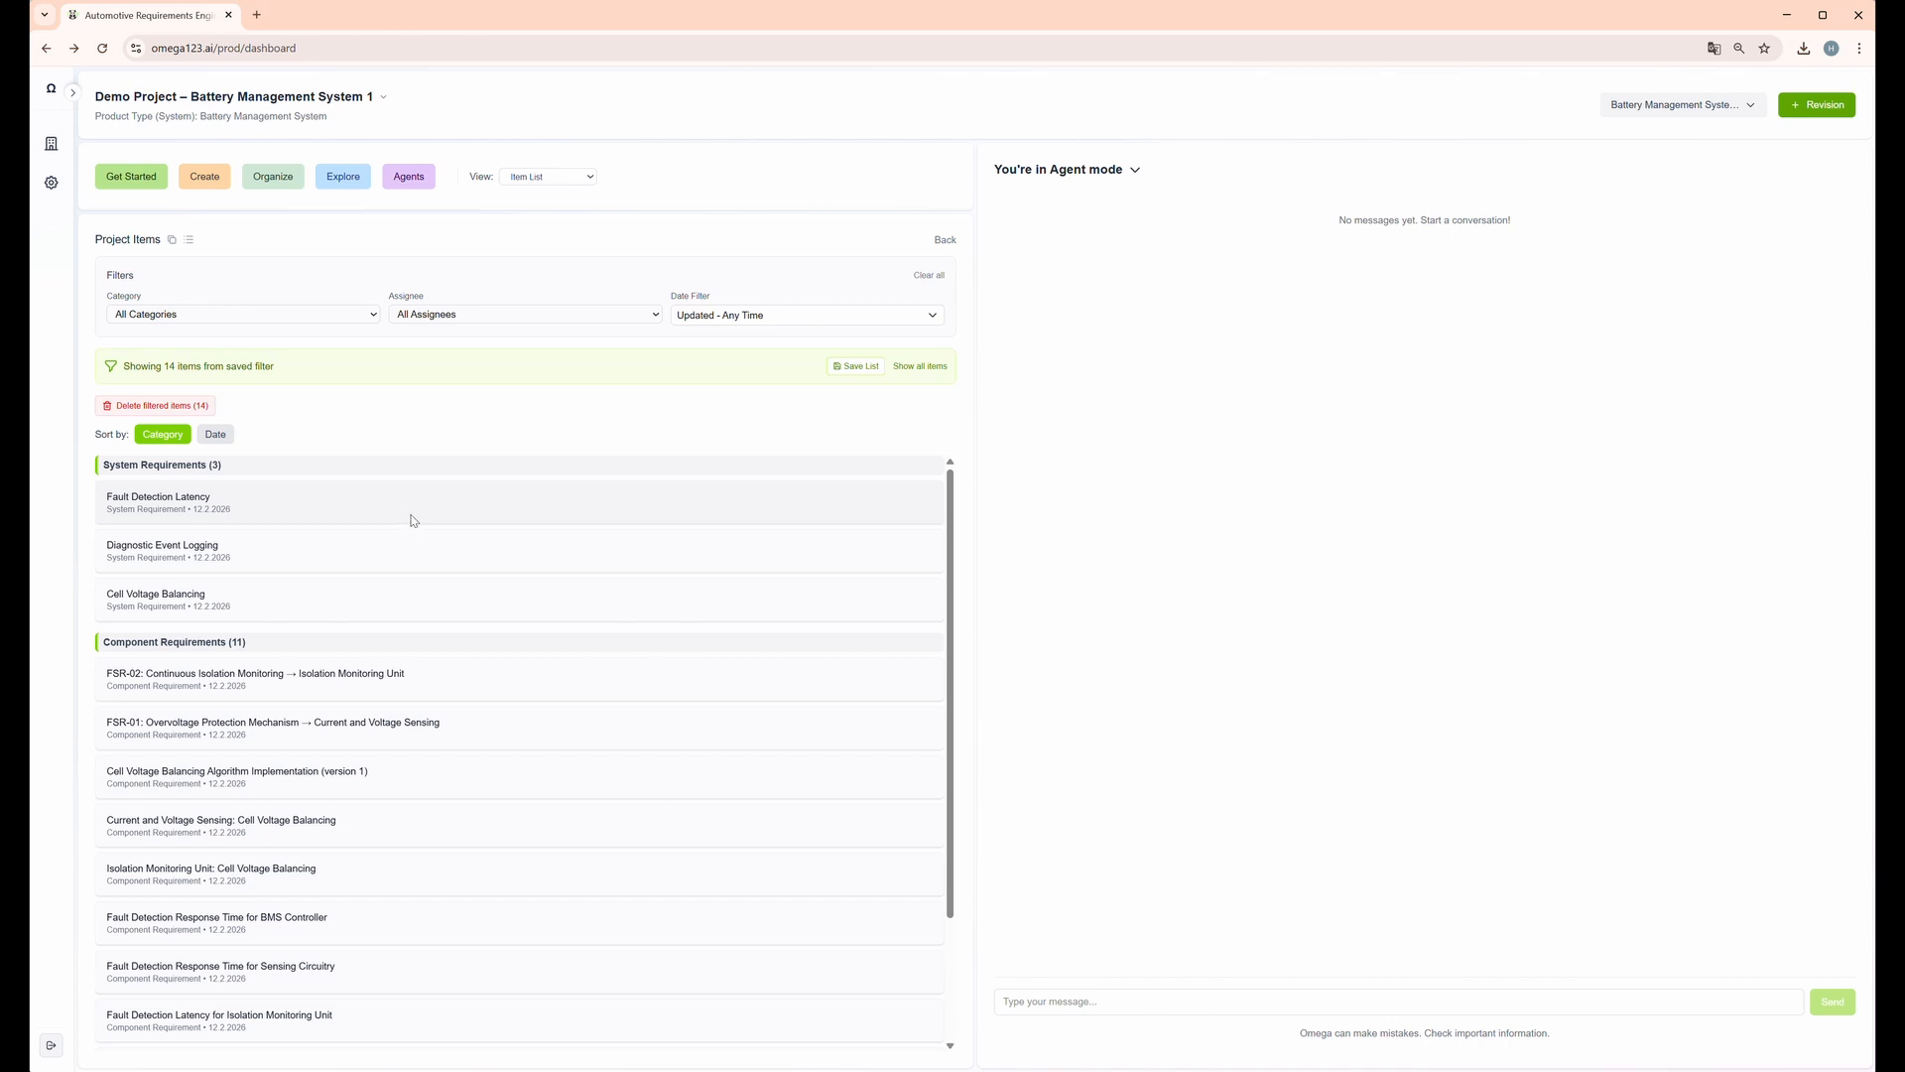
pyautogui.click(306, 315)
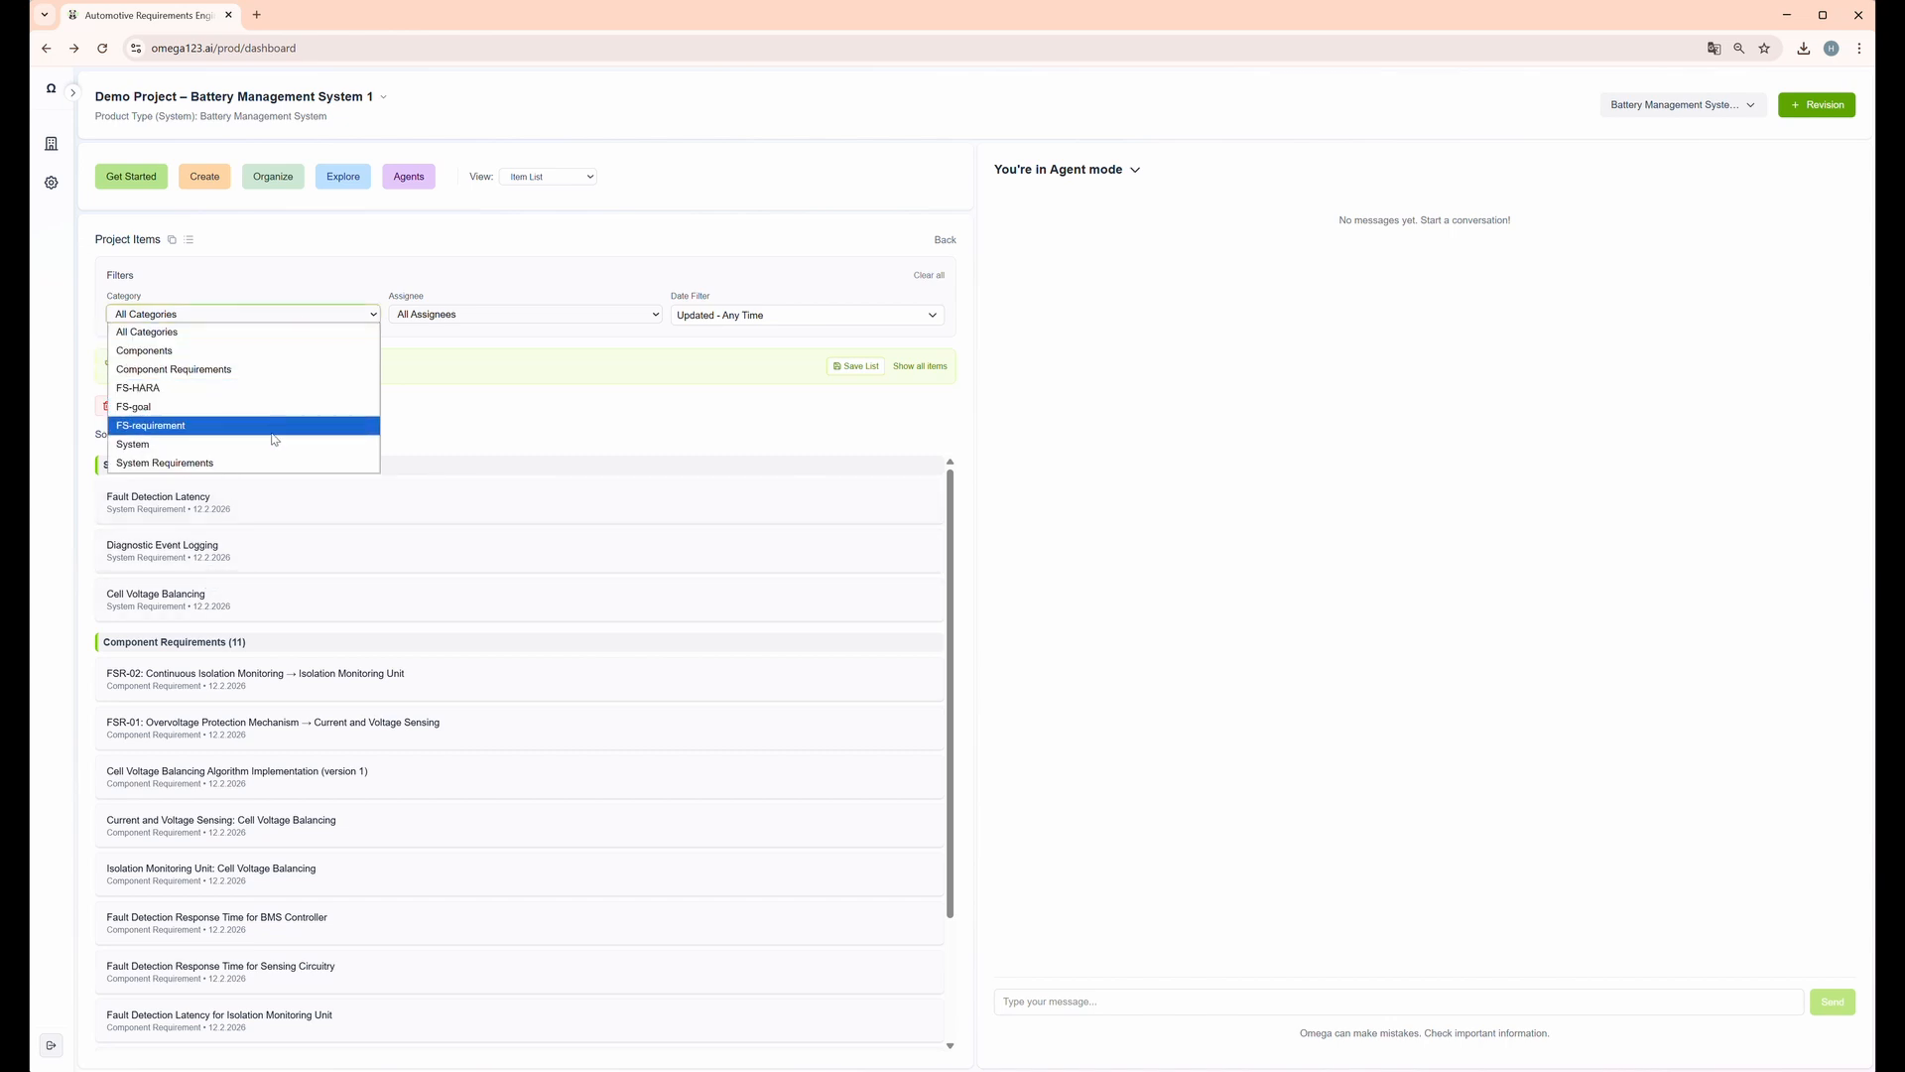
pyautogui.click(266, 462)
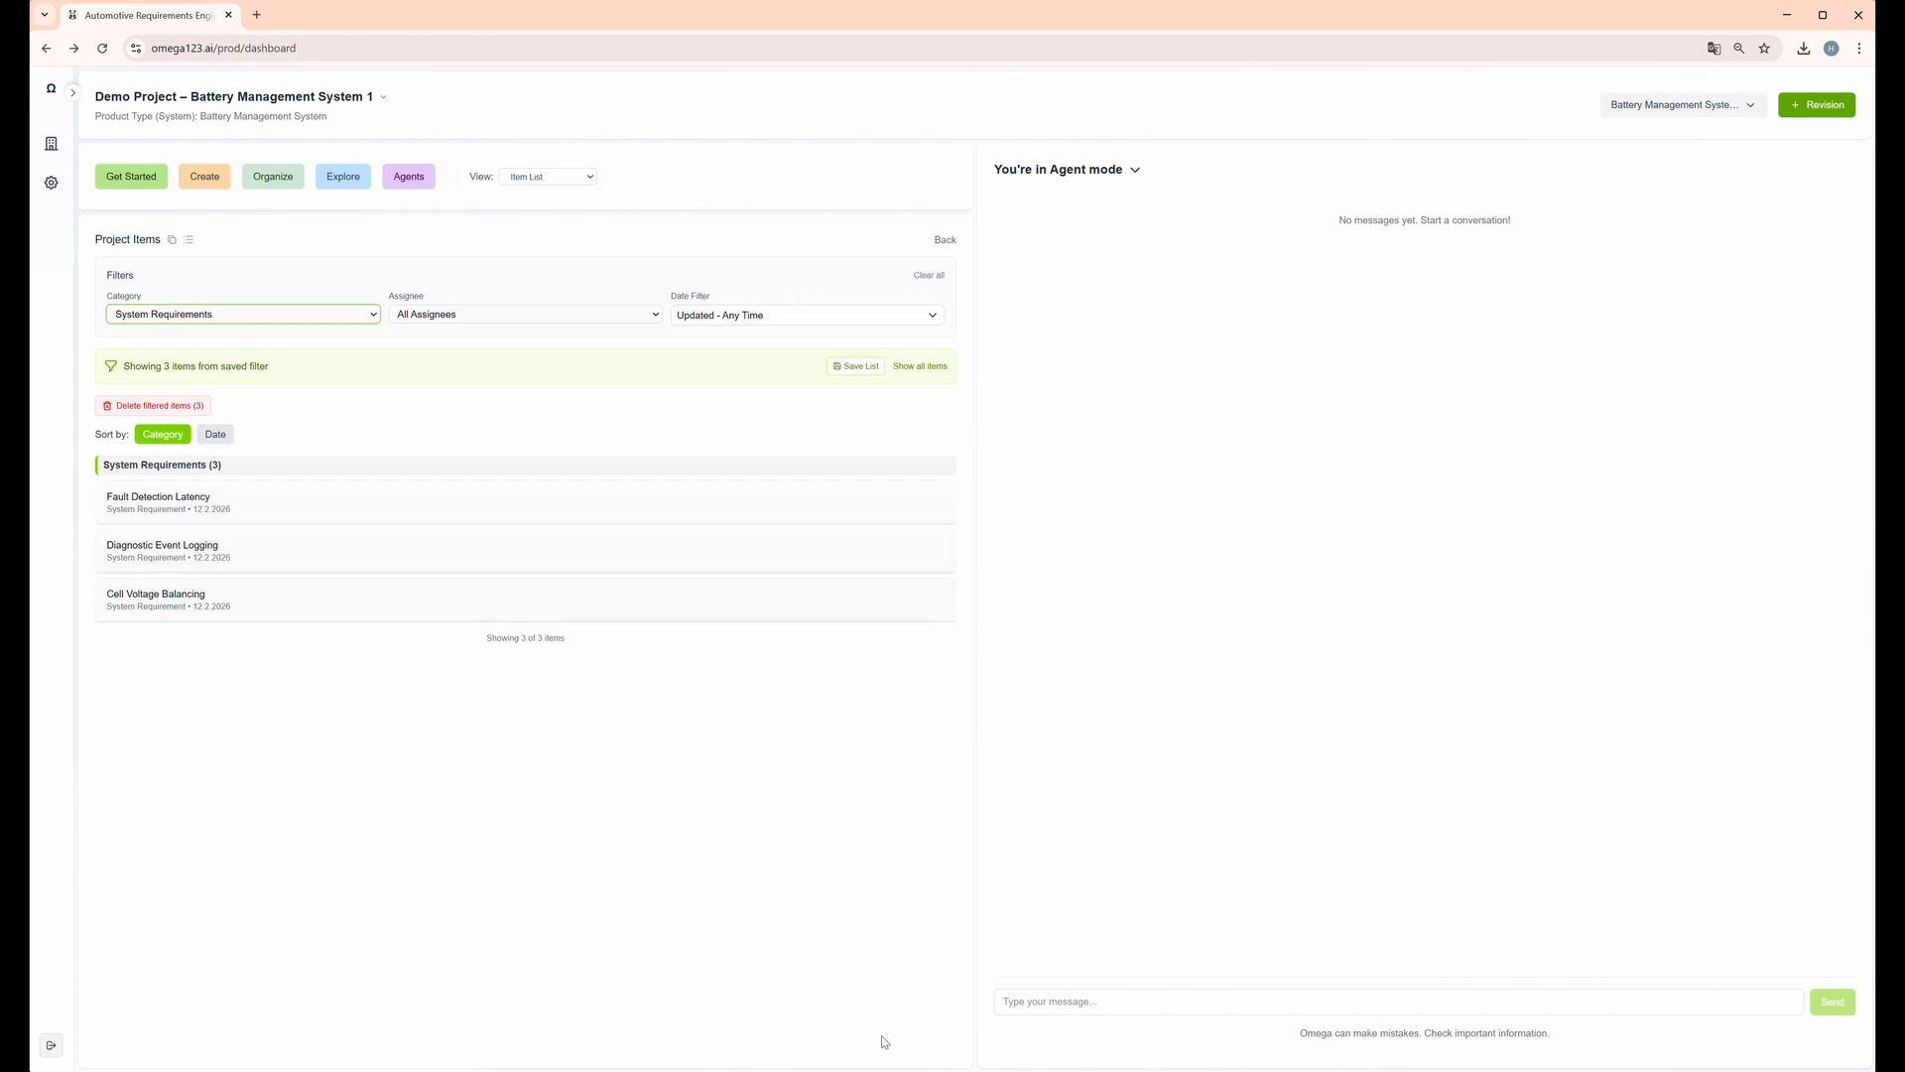
# Send the agent the request "create 15 system requirements"
pyautogui.click(1131, 1004)
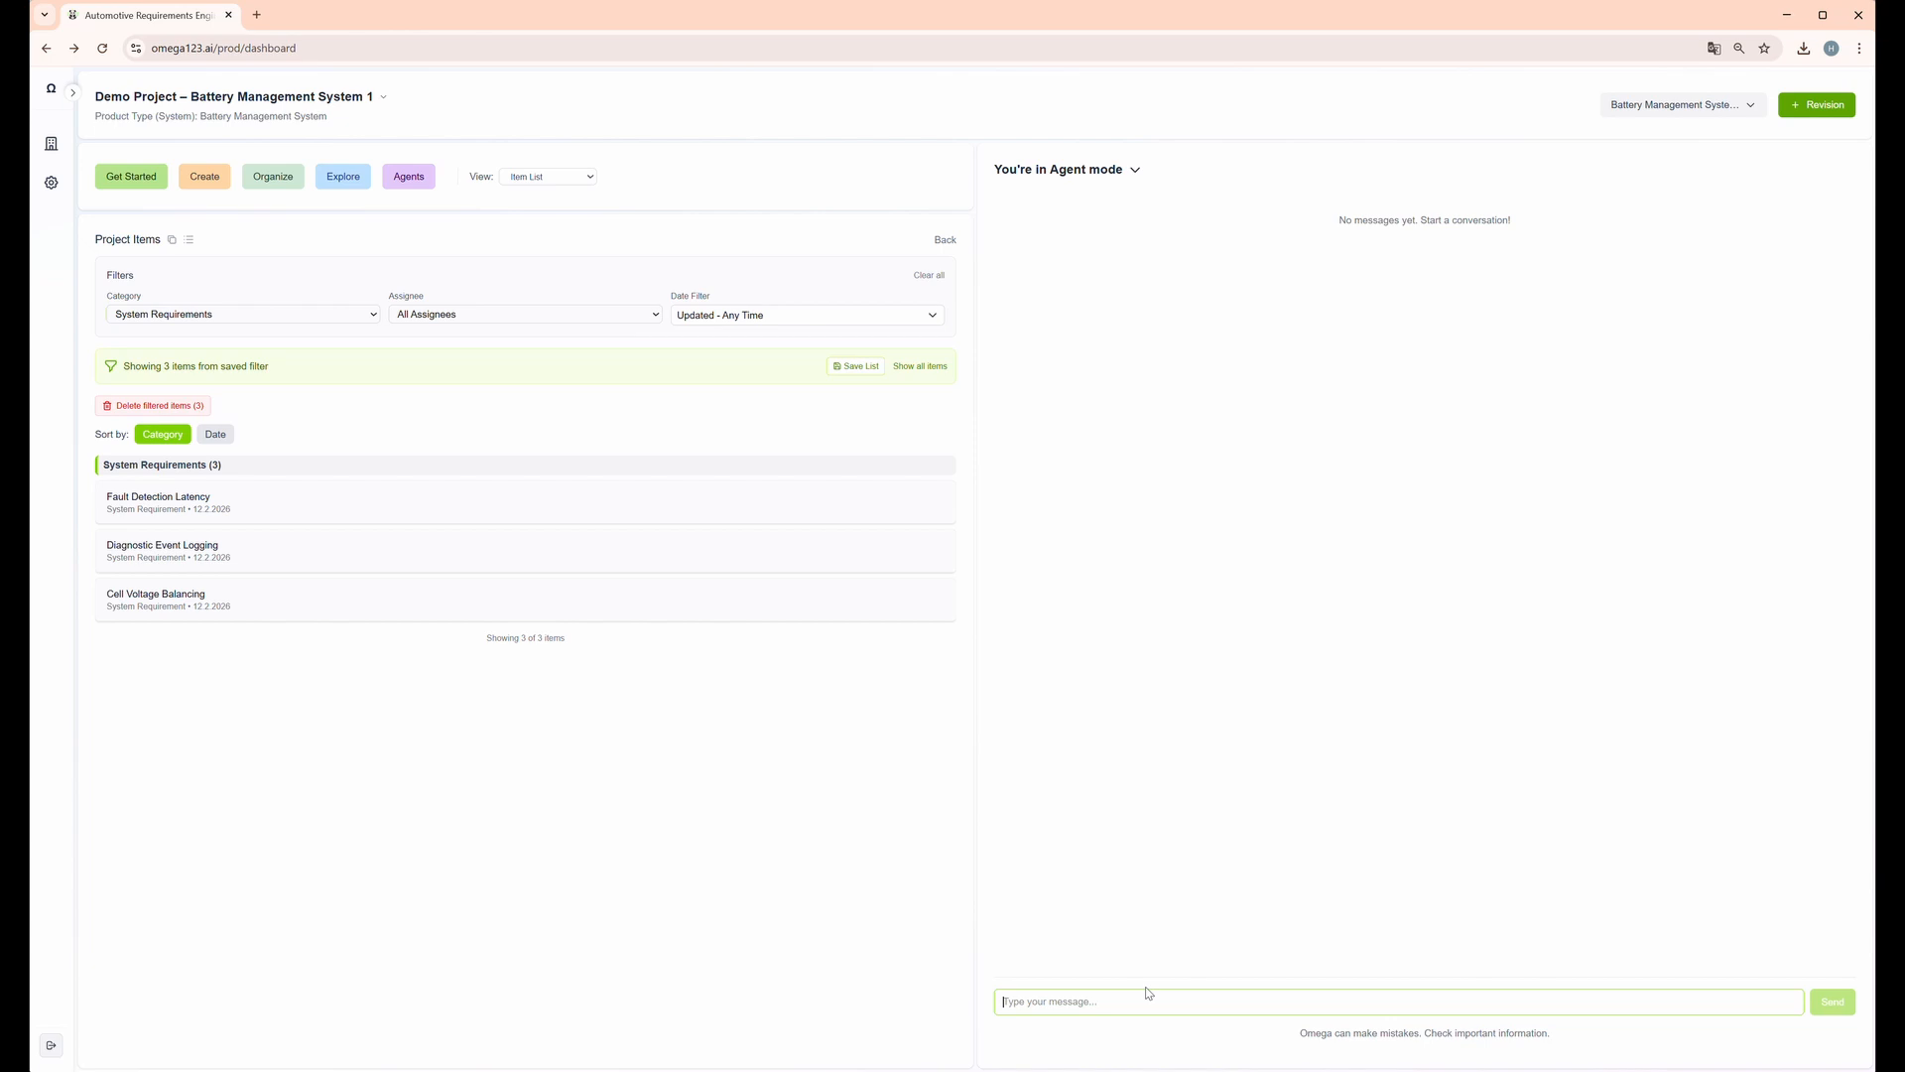
pyautogui.write('c')
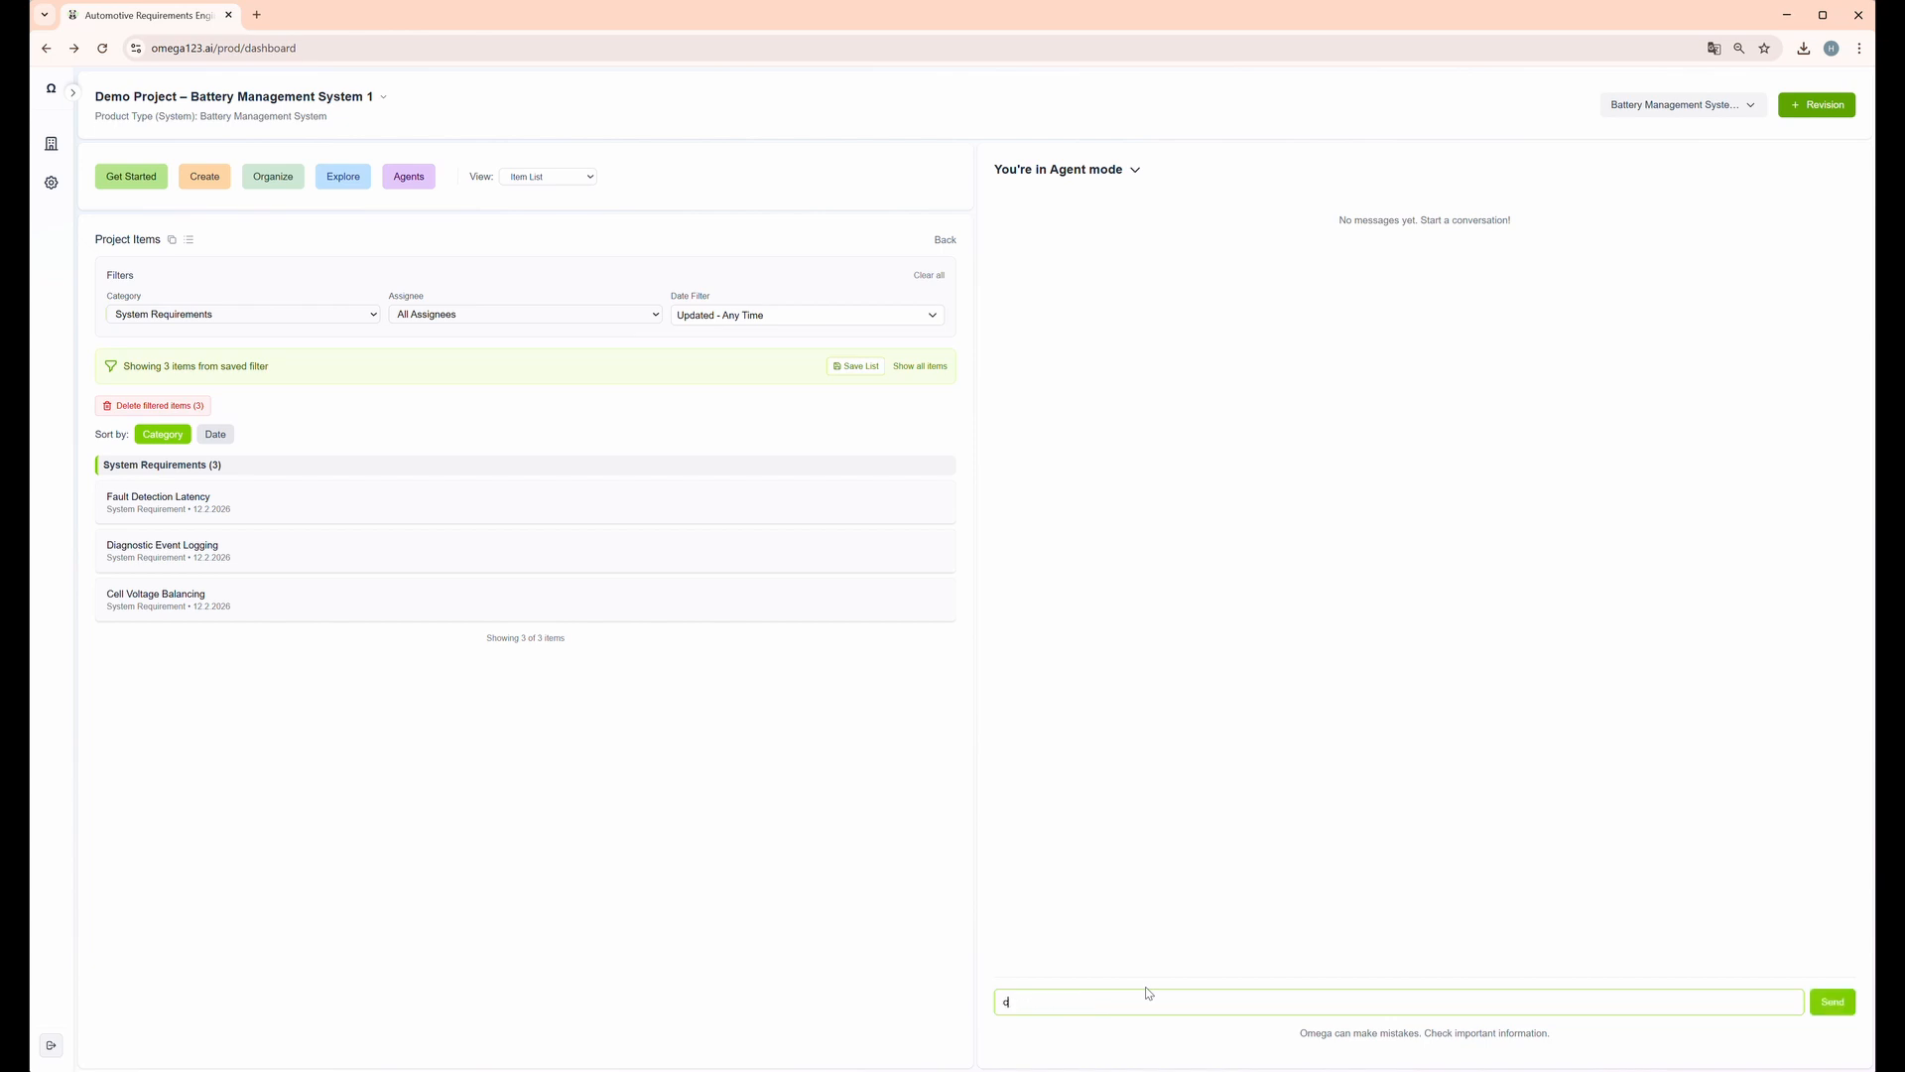
pyautogui.write('reate 15 system requirements')
pyautogui.click(1843, 1006)
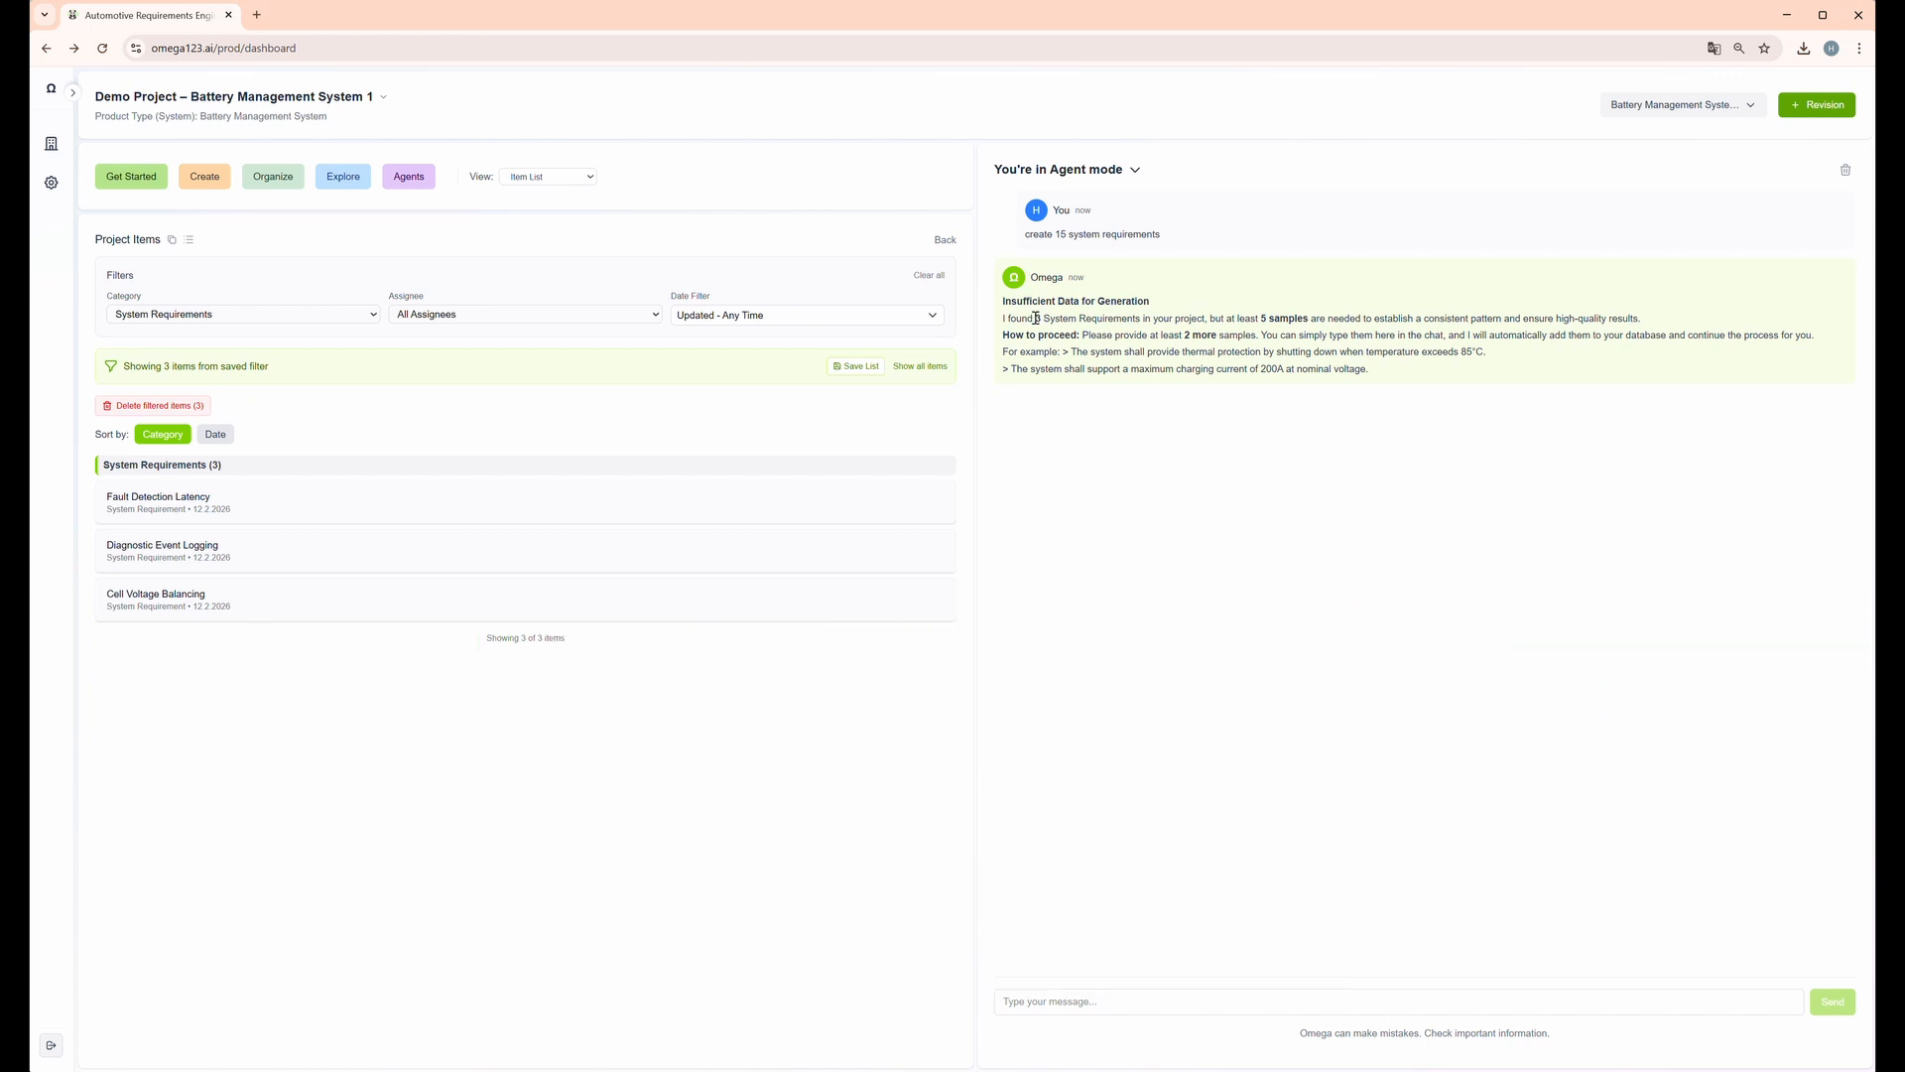
# Copy the reply's two example requirements on the 85°C thermal shutdown and 200A charging current and send them to the agent as samples
pyautogui.moveTo(1036, 317); pyautogui.dragTo(1309, 317)
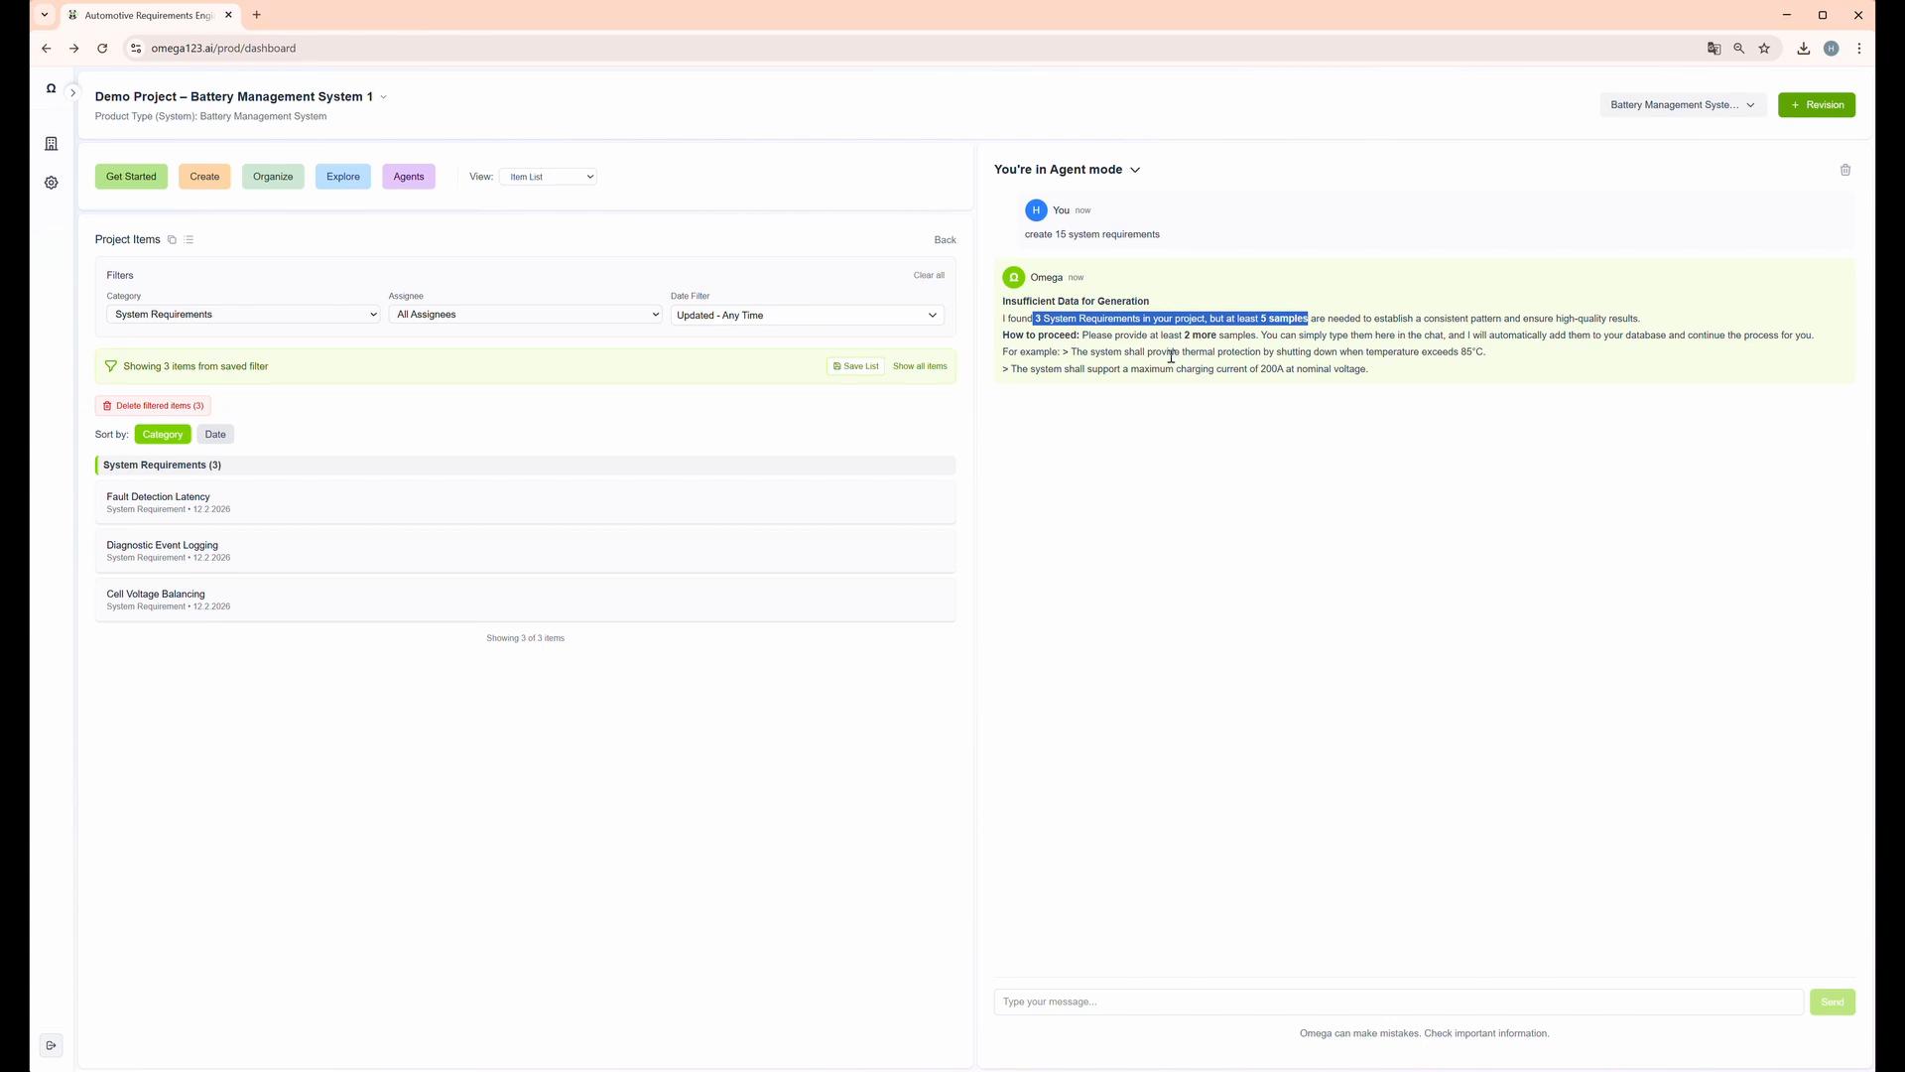
pyautogui.moveTo(1072, 351); pyautogui.dragTo(1381, 378)
pyautogui.hotkey('ctrl', 'c')
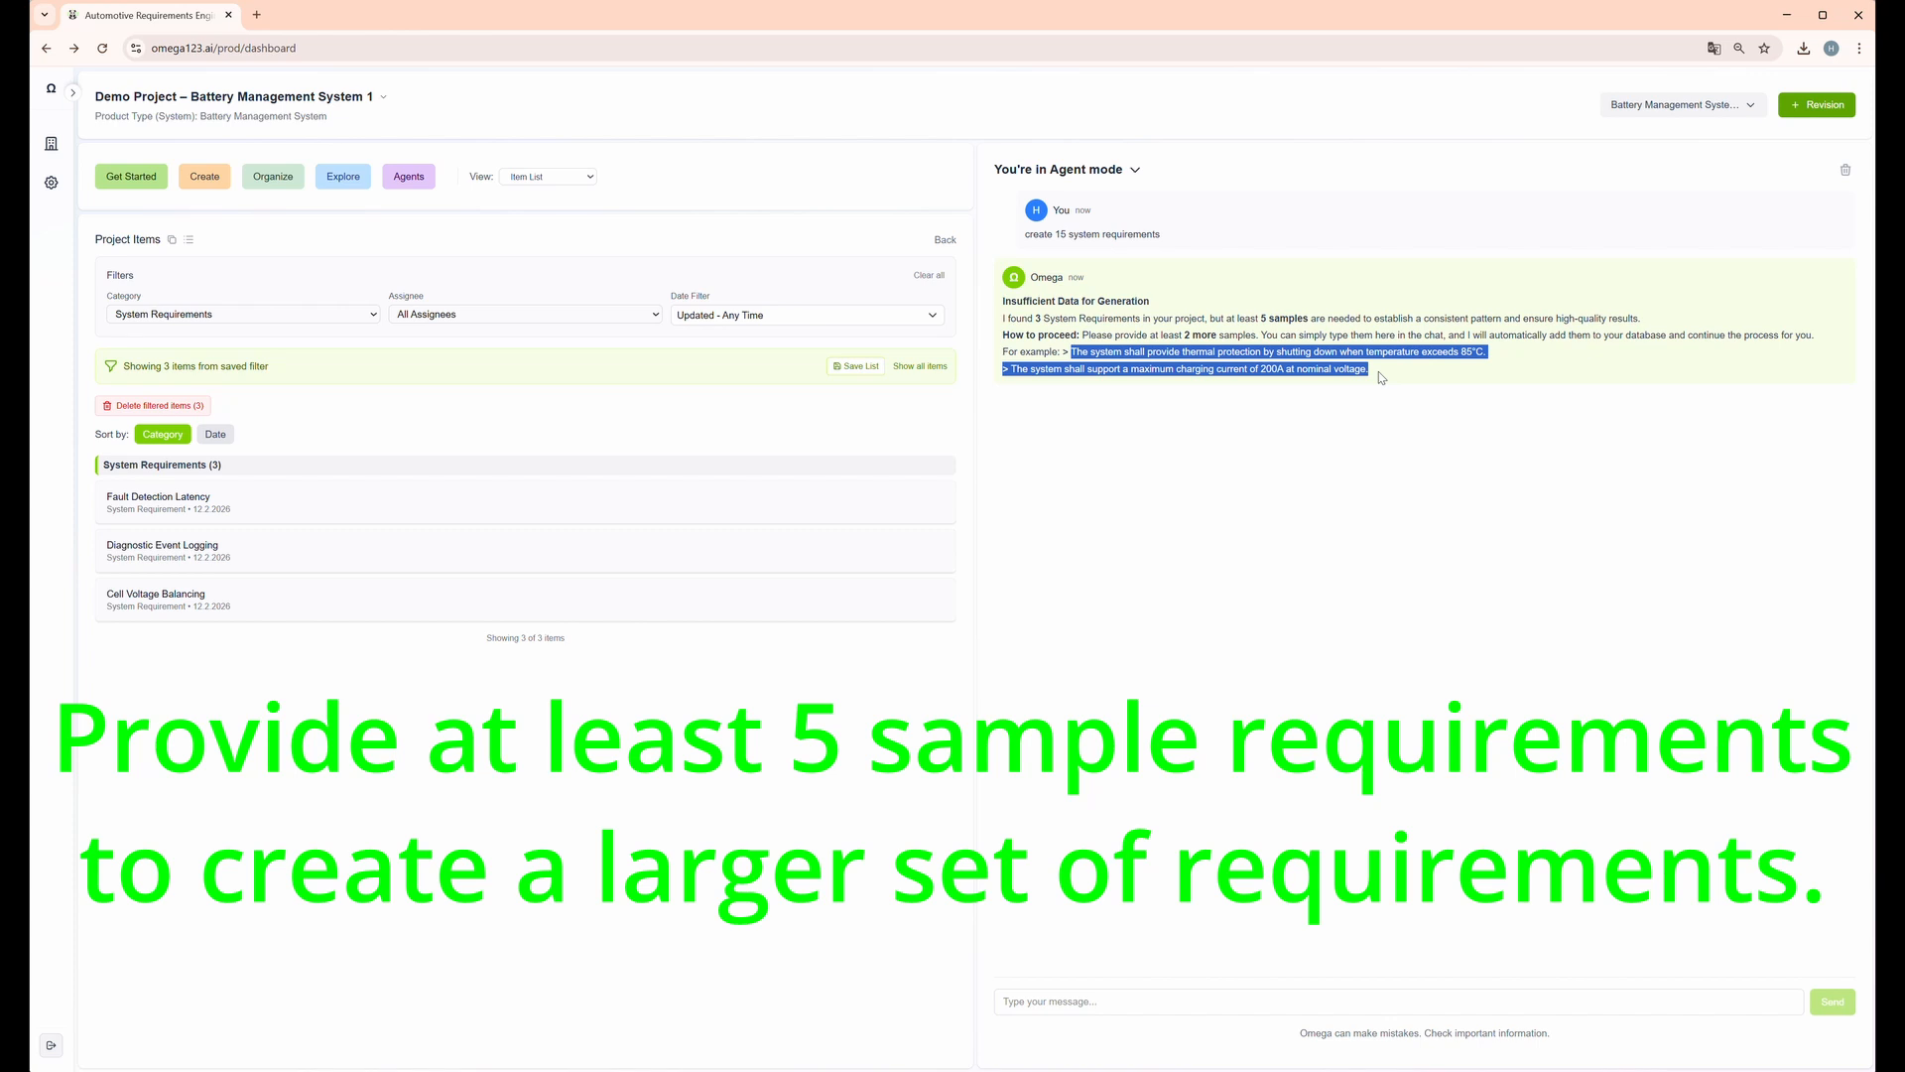
pyautogui.click(1158, 1003)
pyautogui.hotkey('ctrl', 'v')
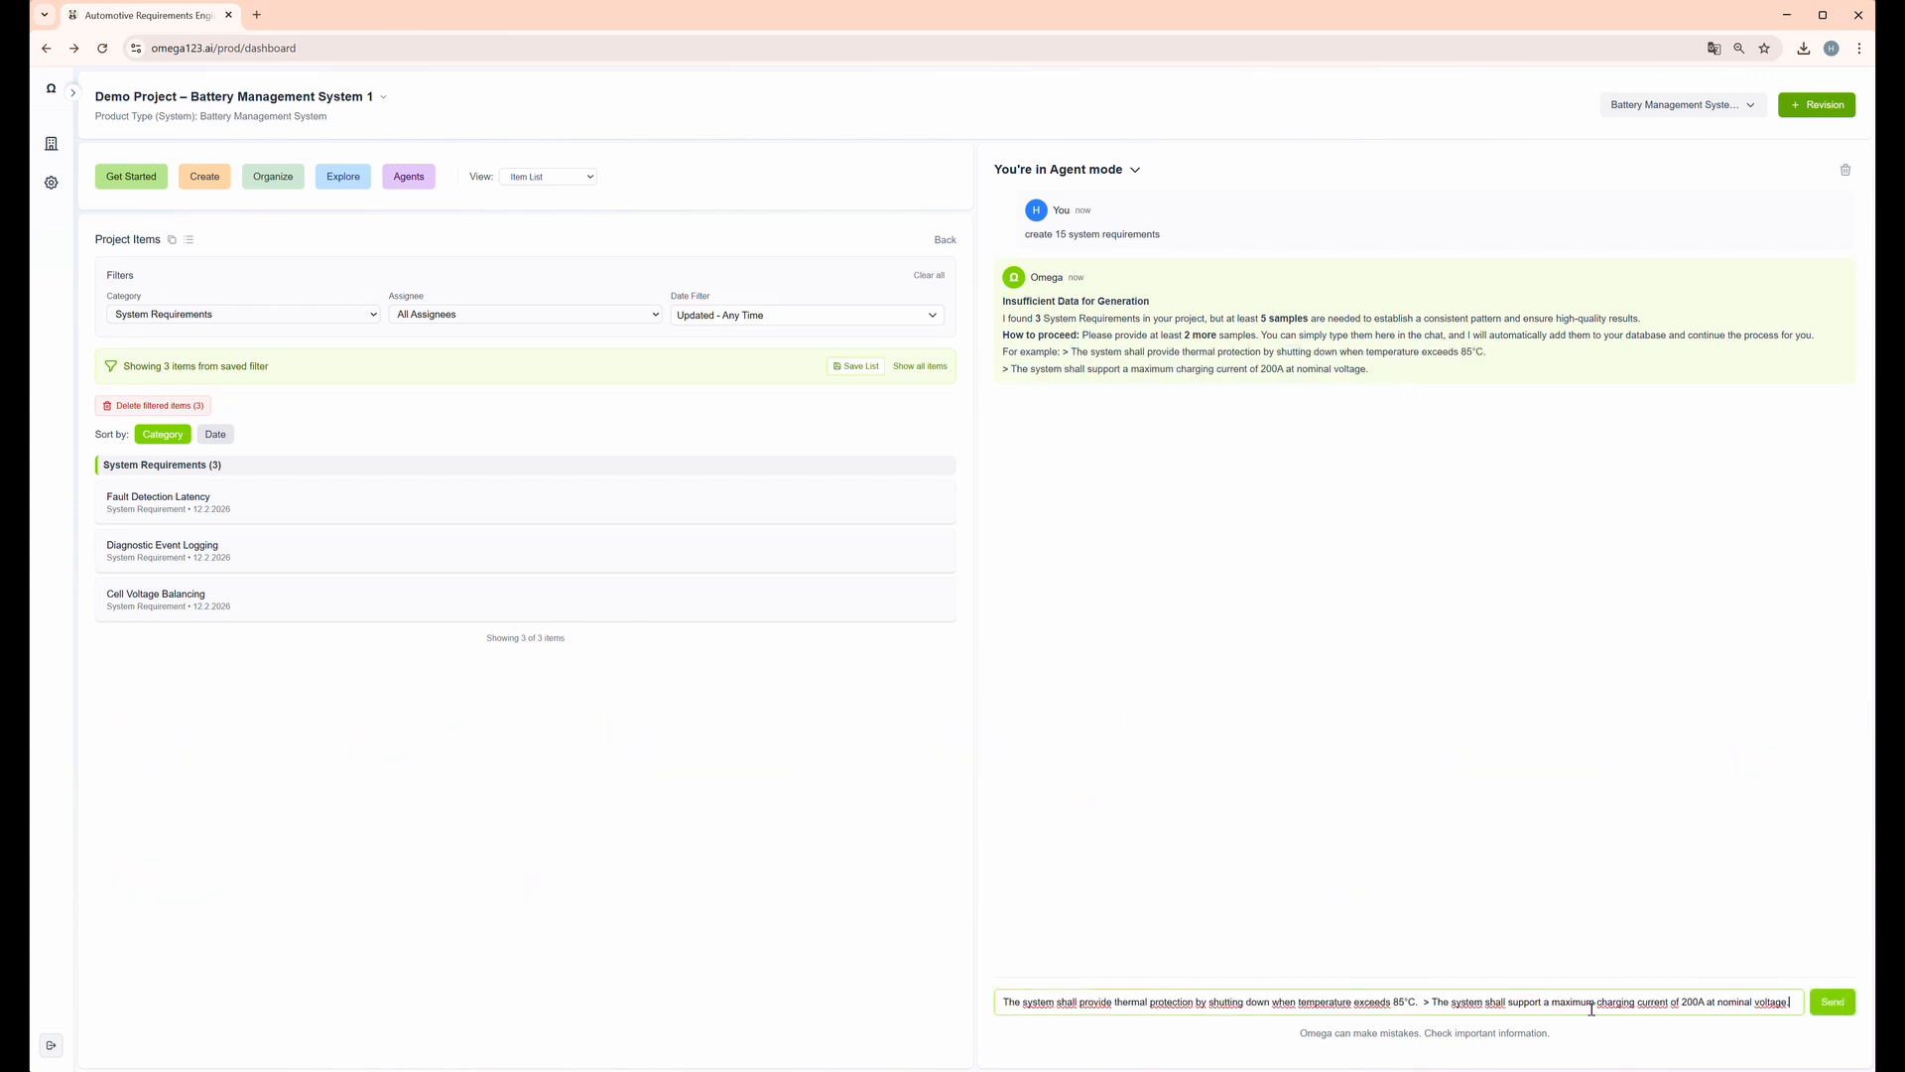
pyautogui.click(1835, 1004)
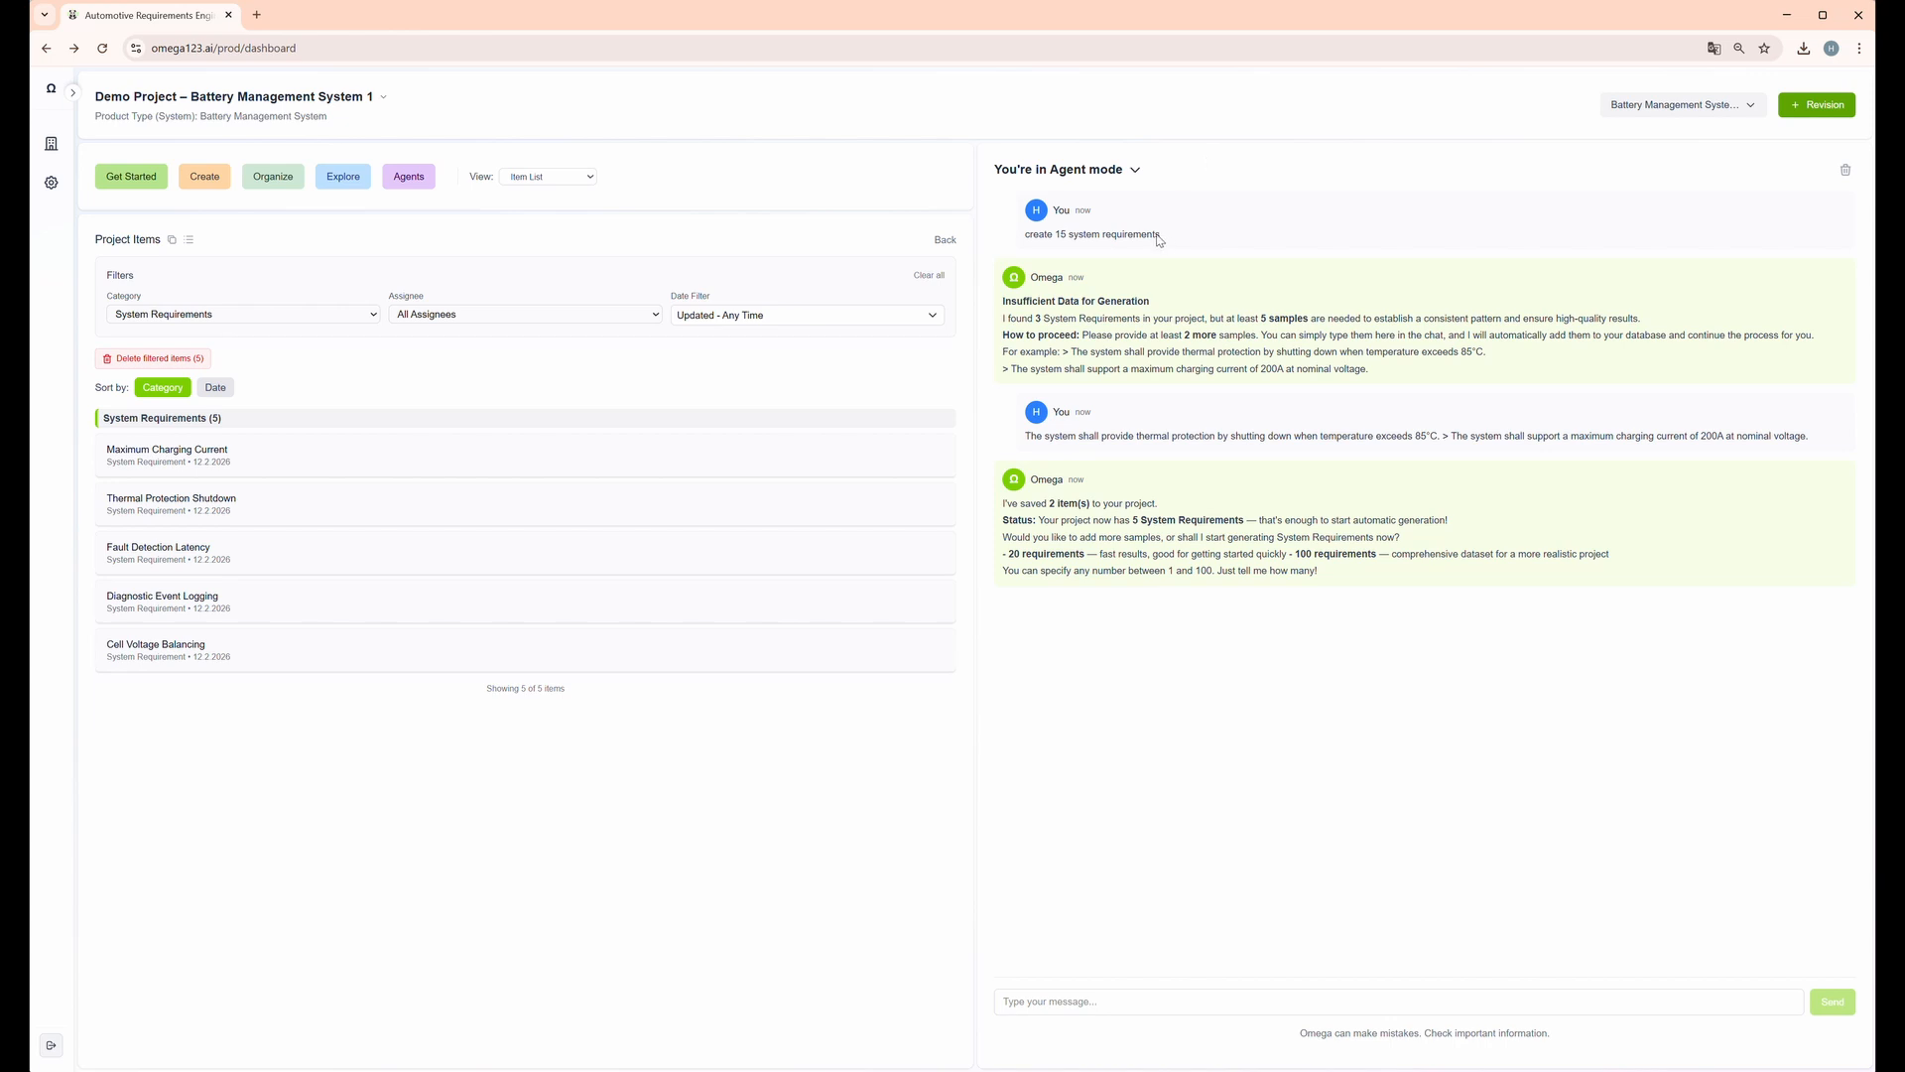
# Copy the earlier message "create 15 system requirements" and send it to the agent again
pyautogui.moveTo(1158, 239); pyautogui.dragTo(1029, 239)
pyautogui.hotkey('ctrl', 'c')
pyautogui.click(1096, 1002)
pyautogui.hotkey('ctrl', 'v')
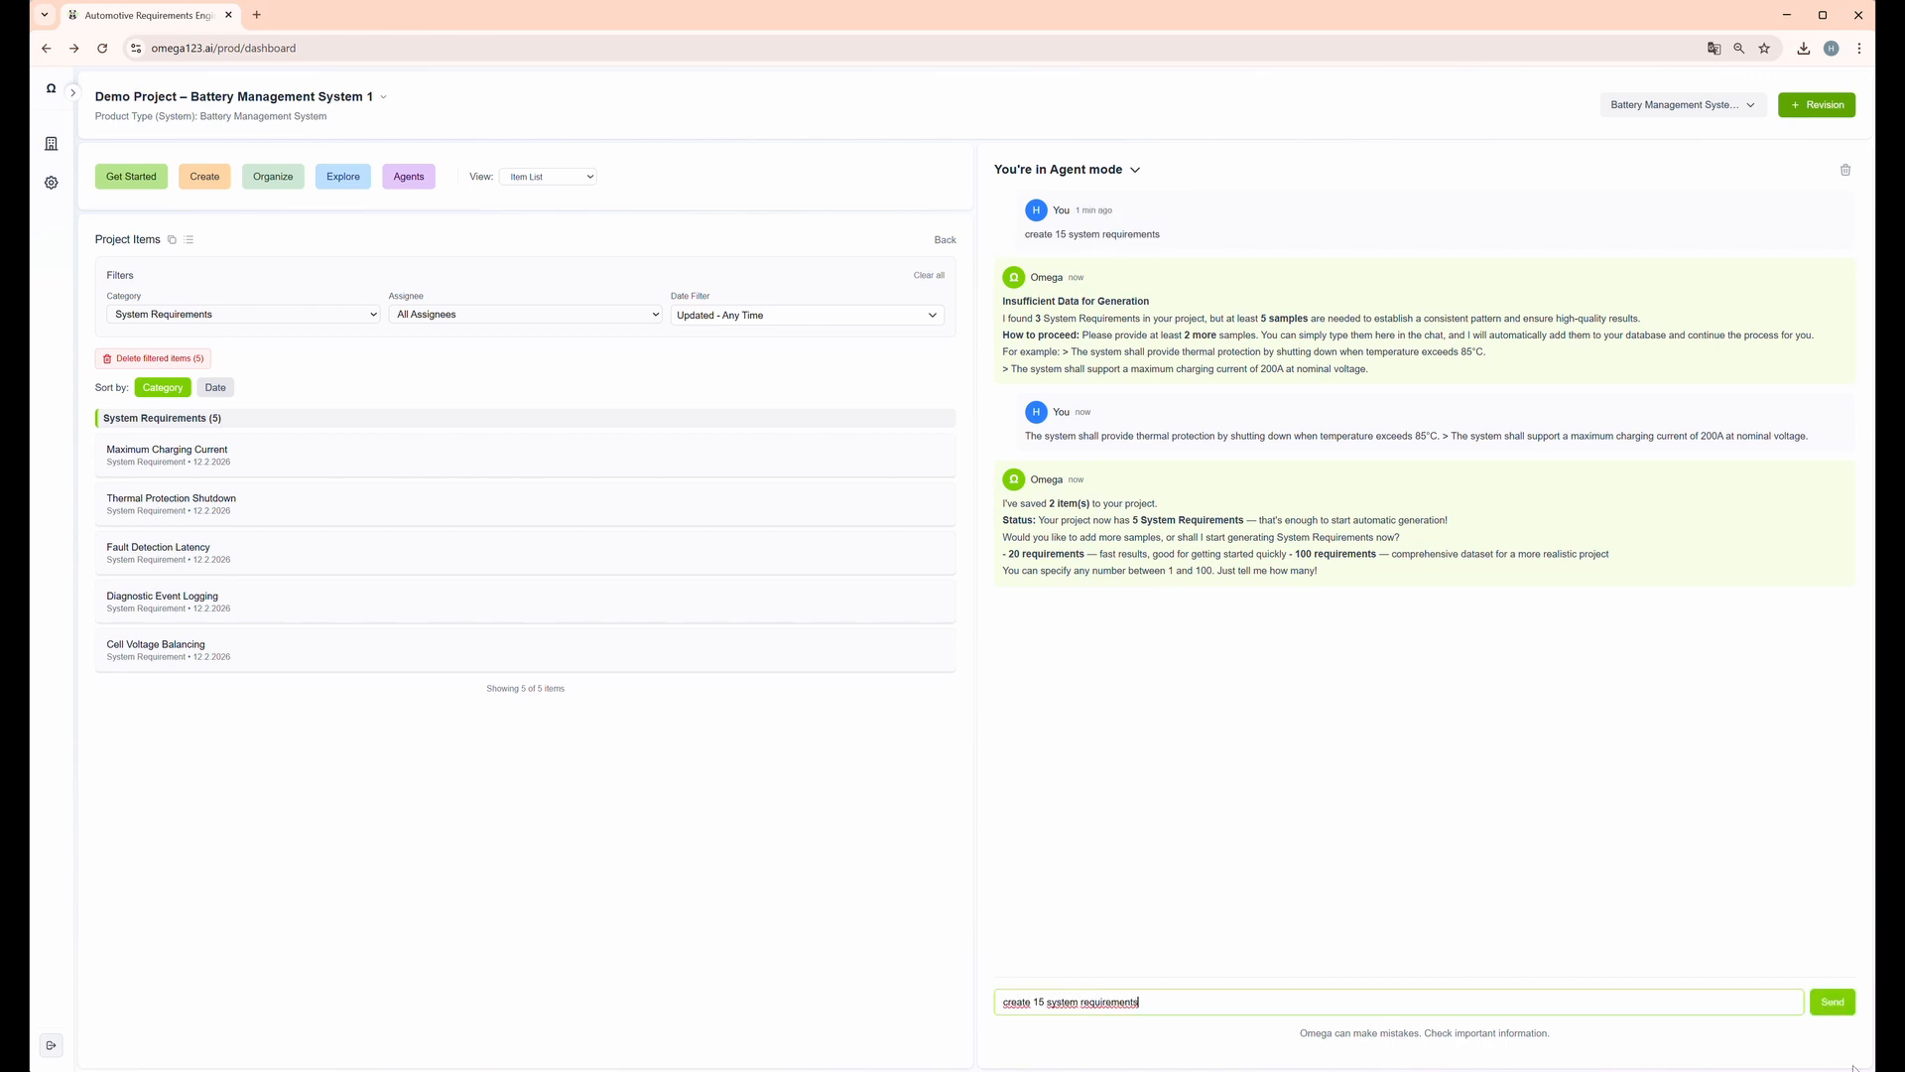
pyautogui.click(1833, 1001)
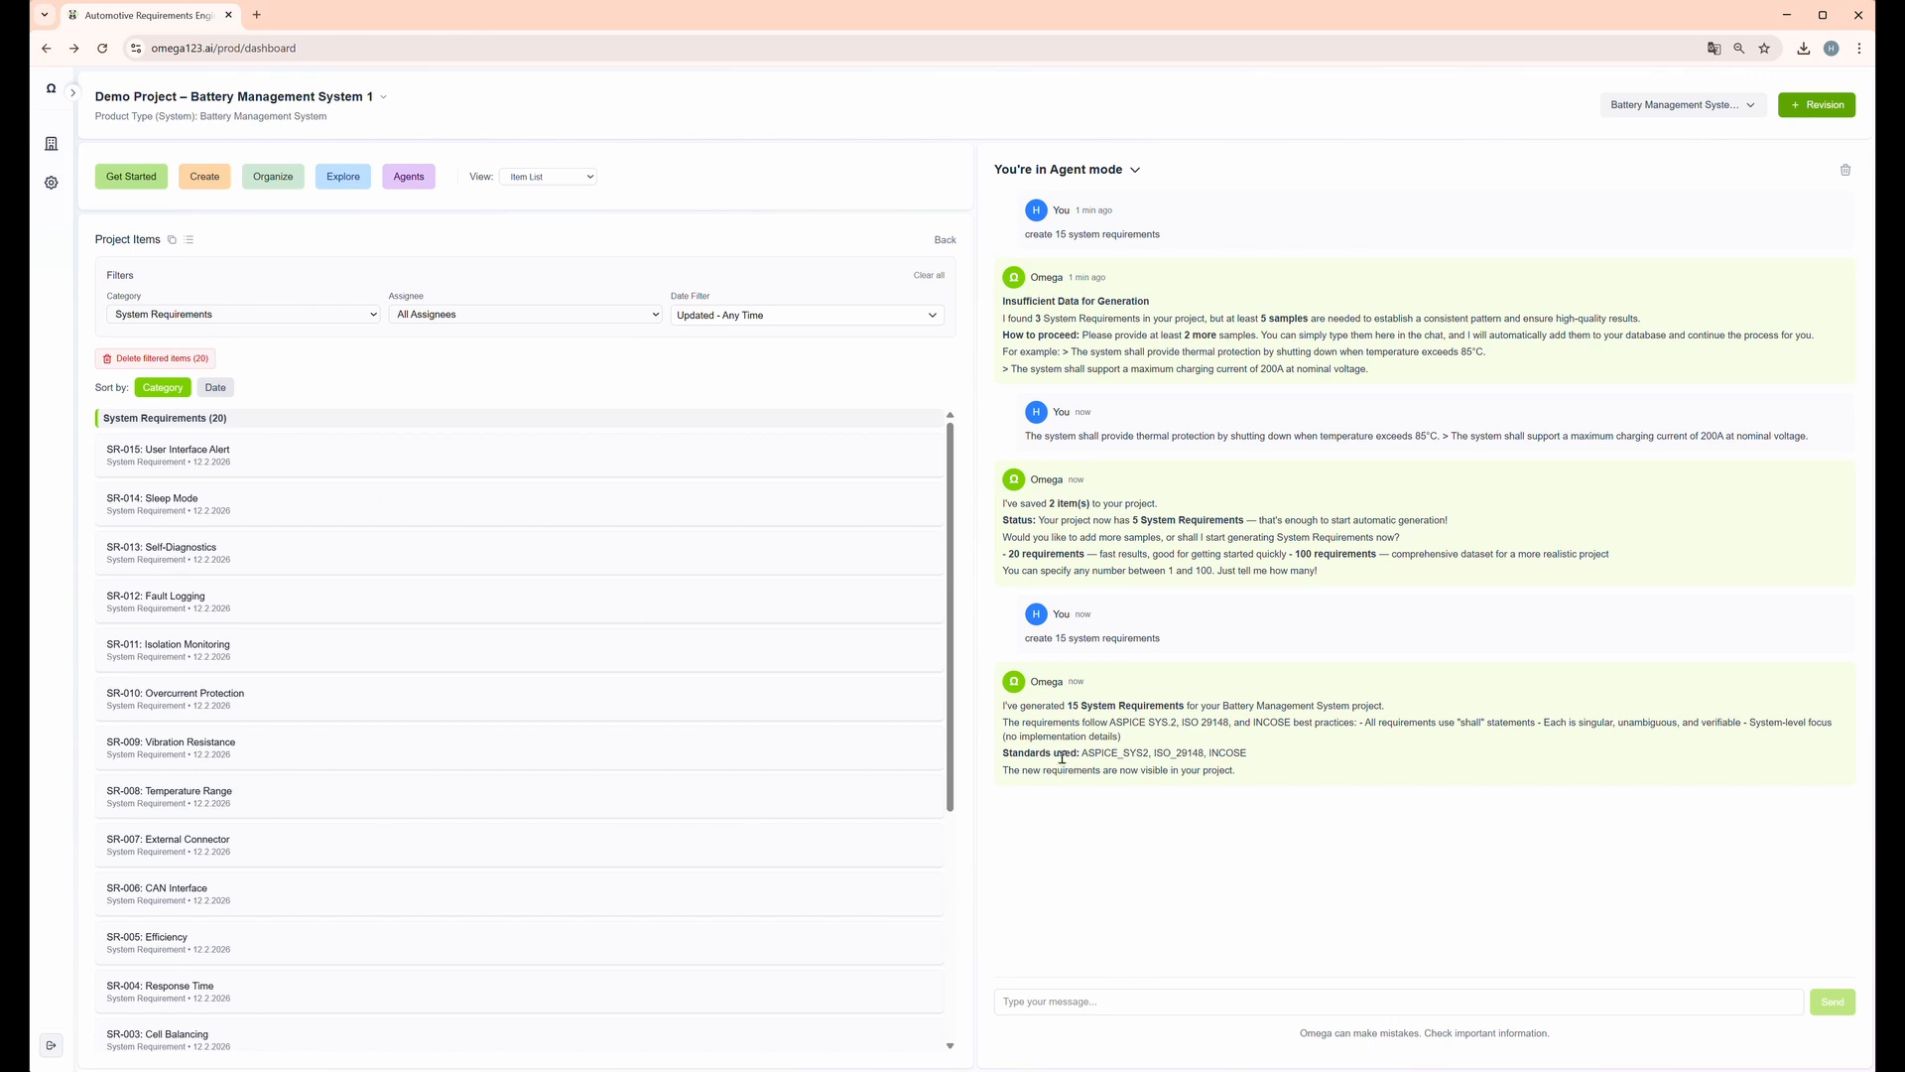
# Review the generated system requirements in the project items and set the category filter to All Categories
pyautogui.scroll(-4, 397, 439)
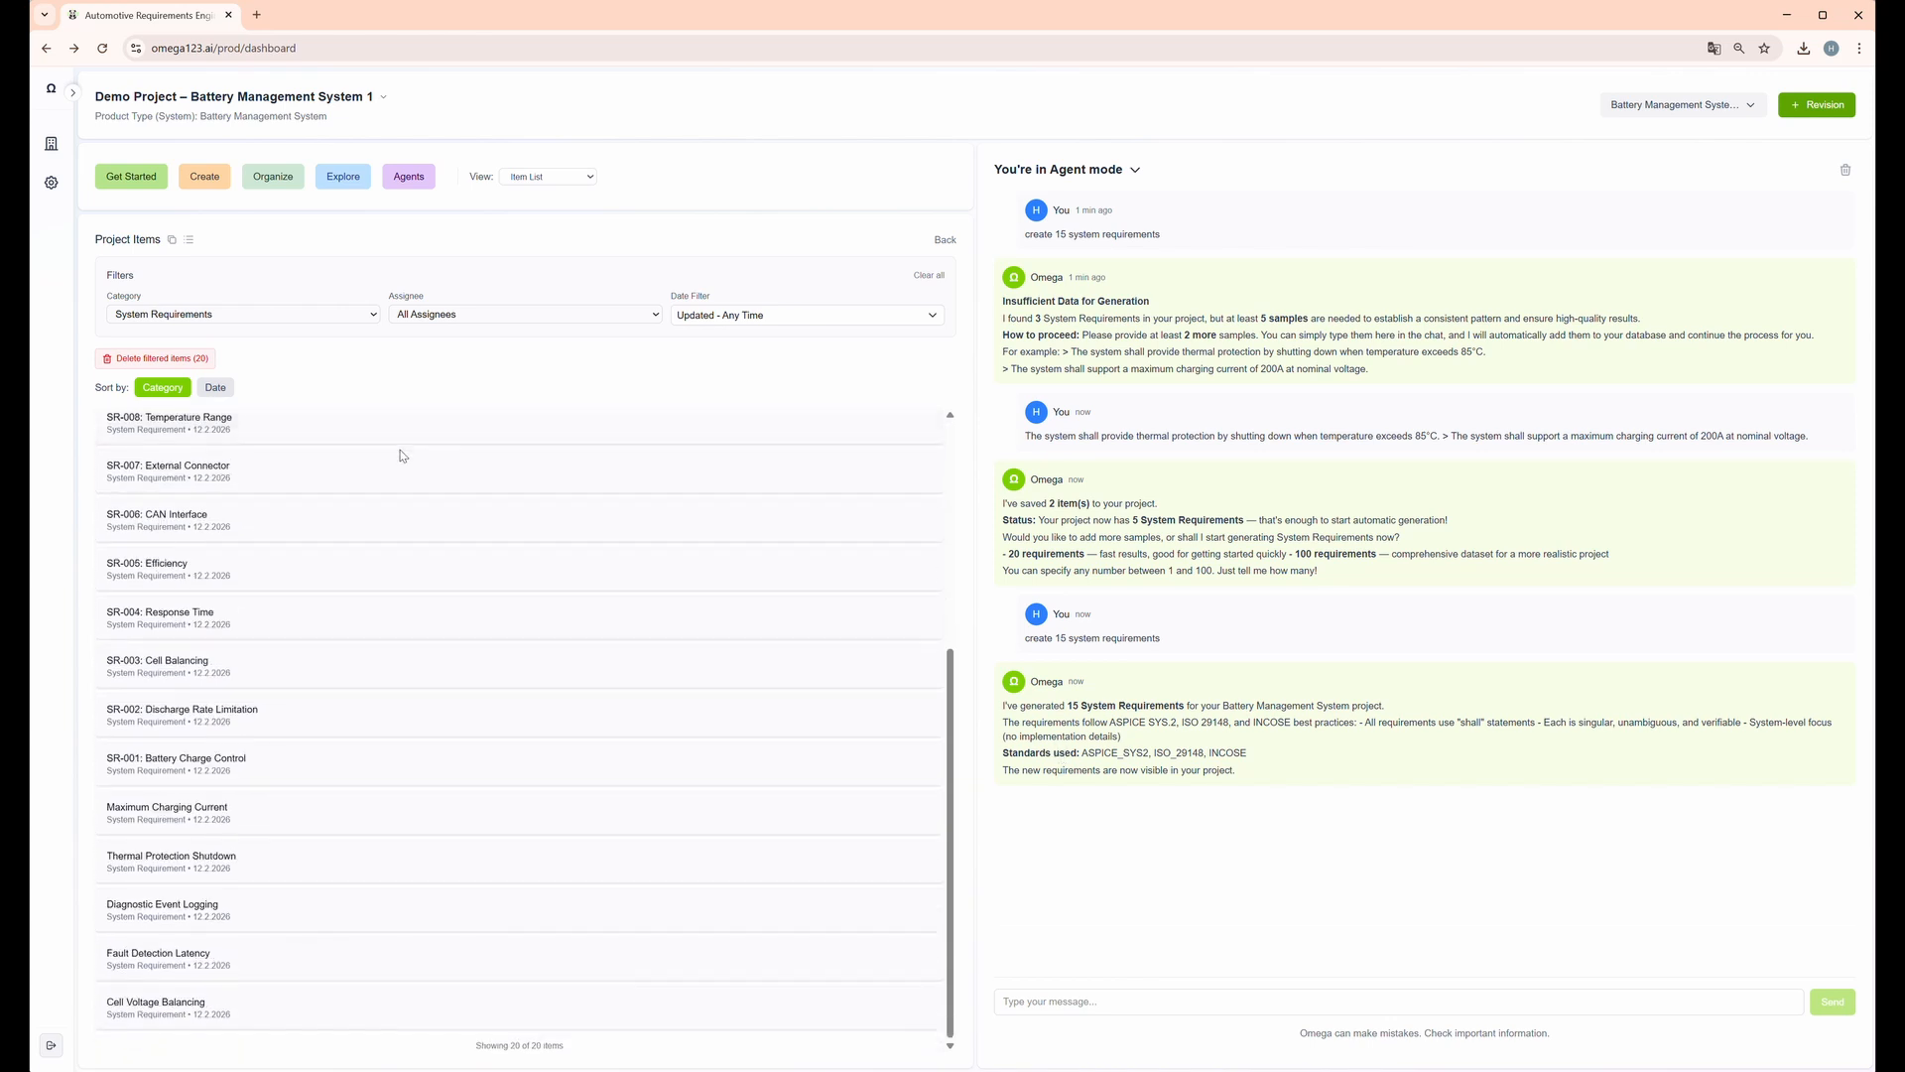
pyautogui.scroll(4, 409, 476)
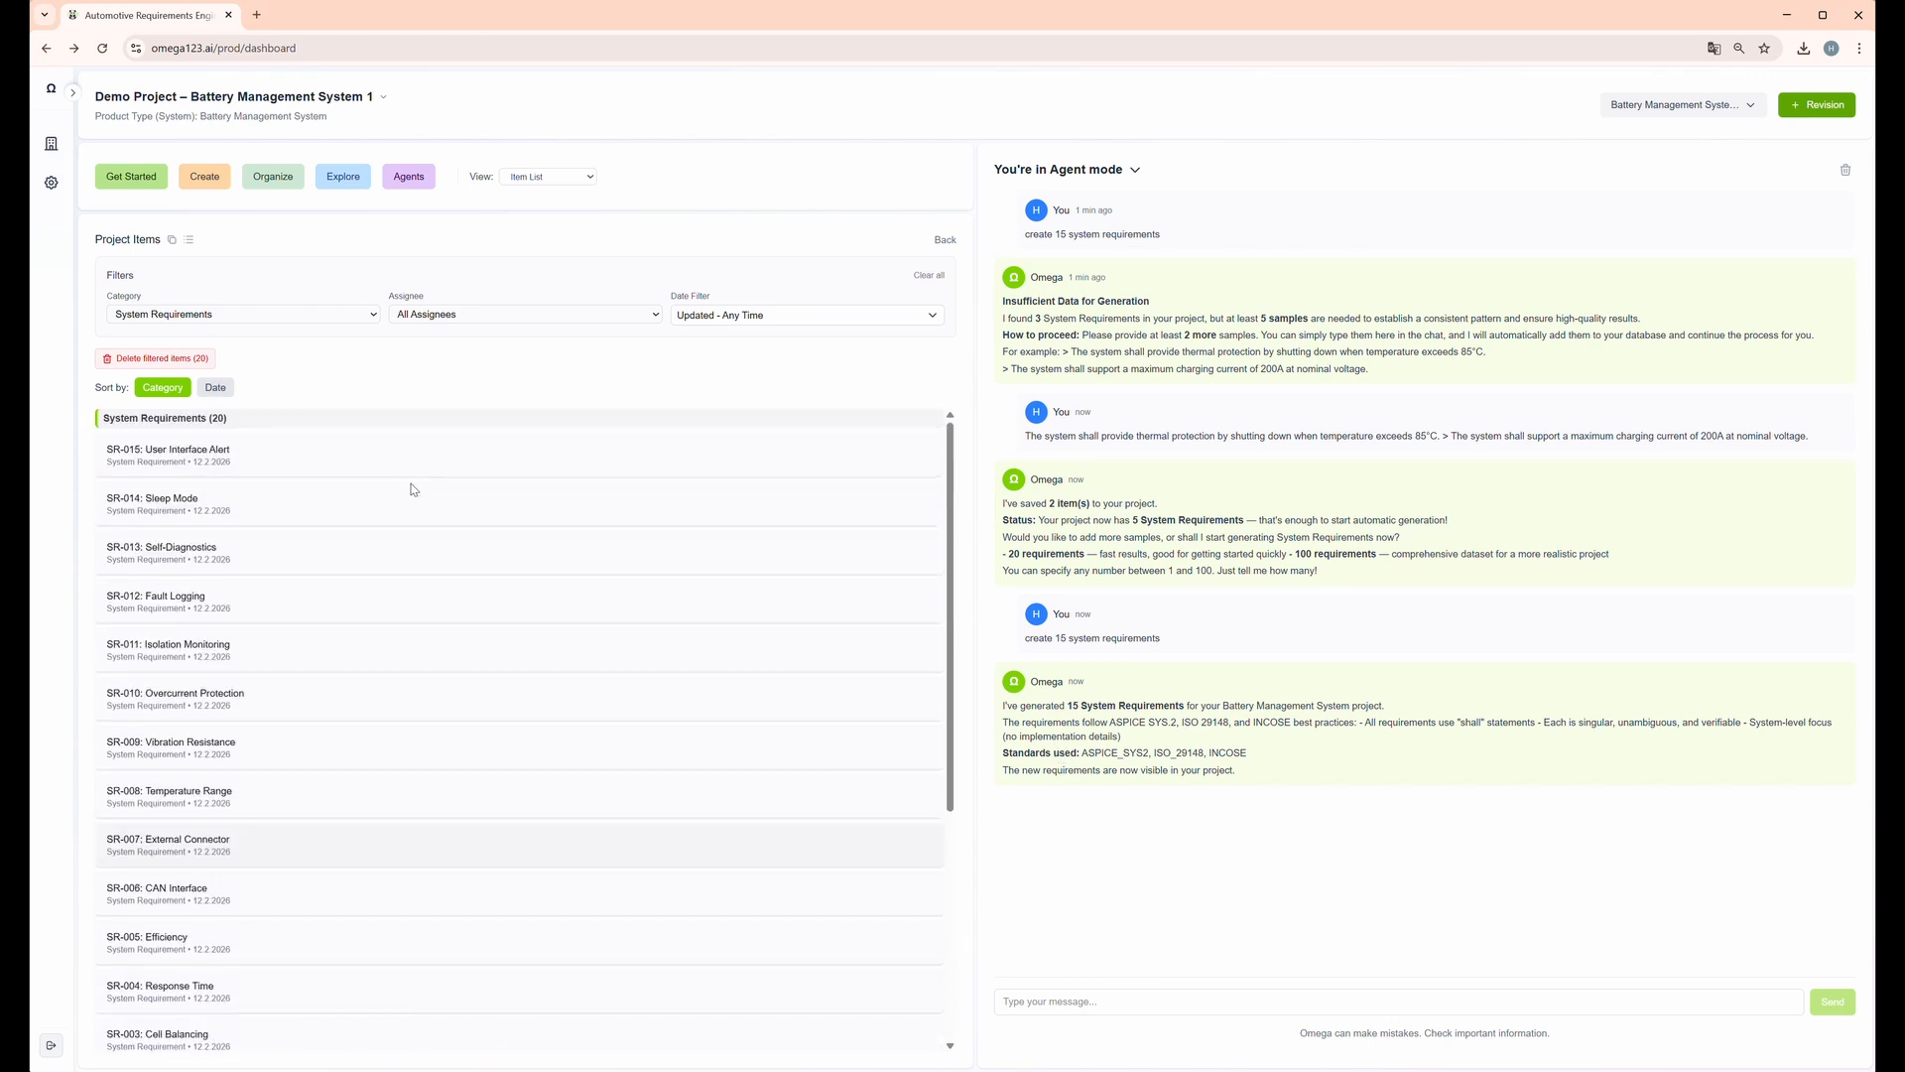
pyautogui.click(319, 320)
pyautogui.click(314, 338)
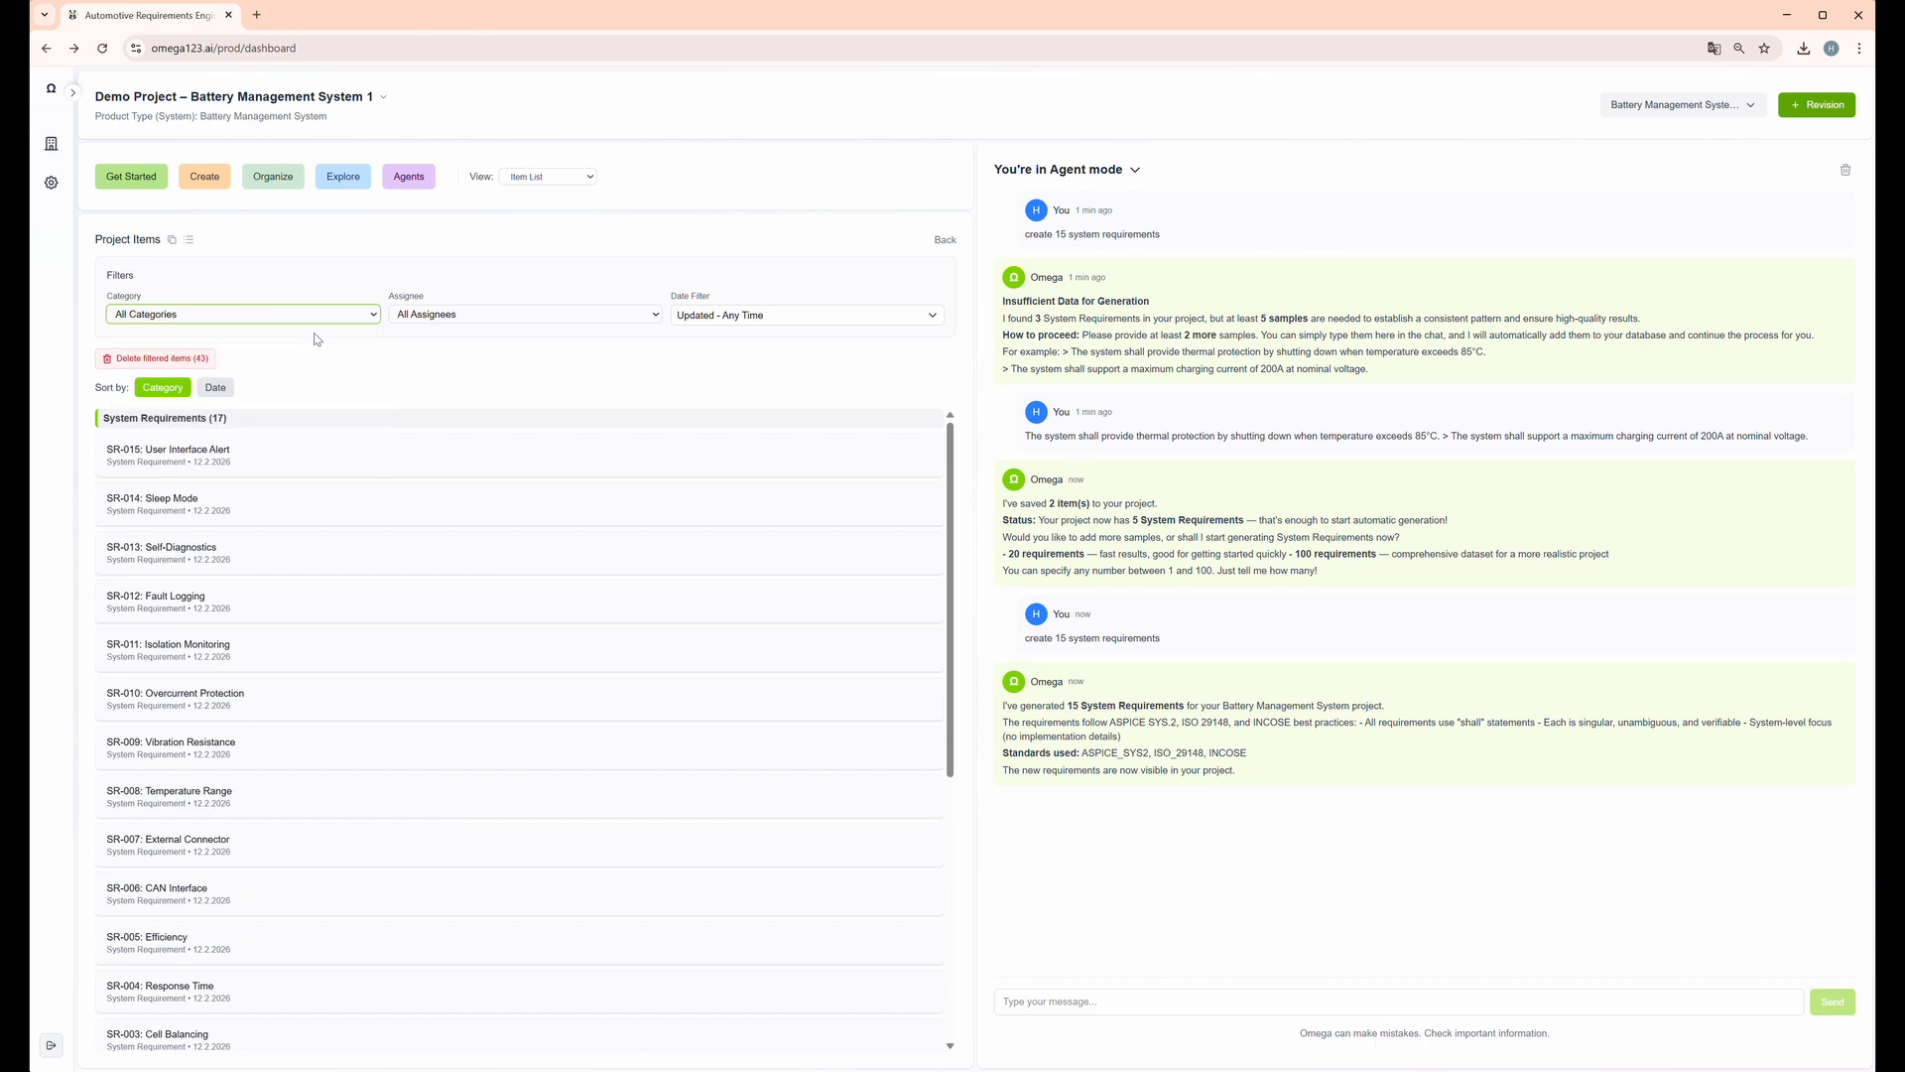
pyautogui.scroll(-5, 378, 504)
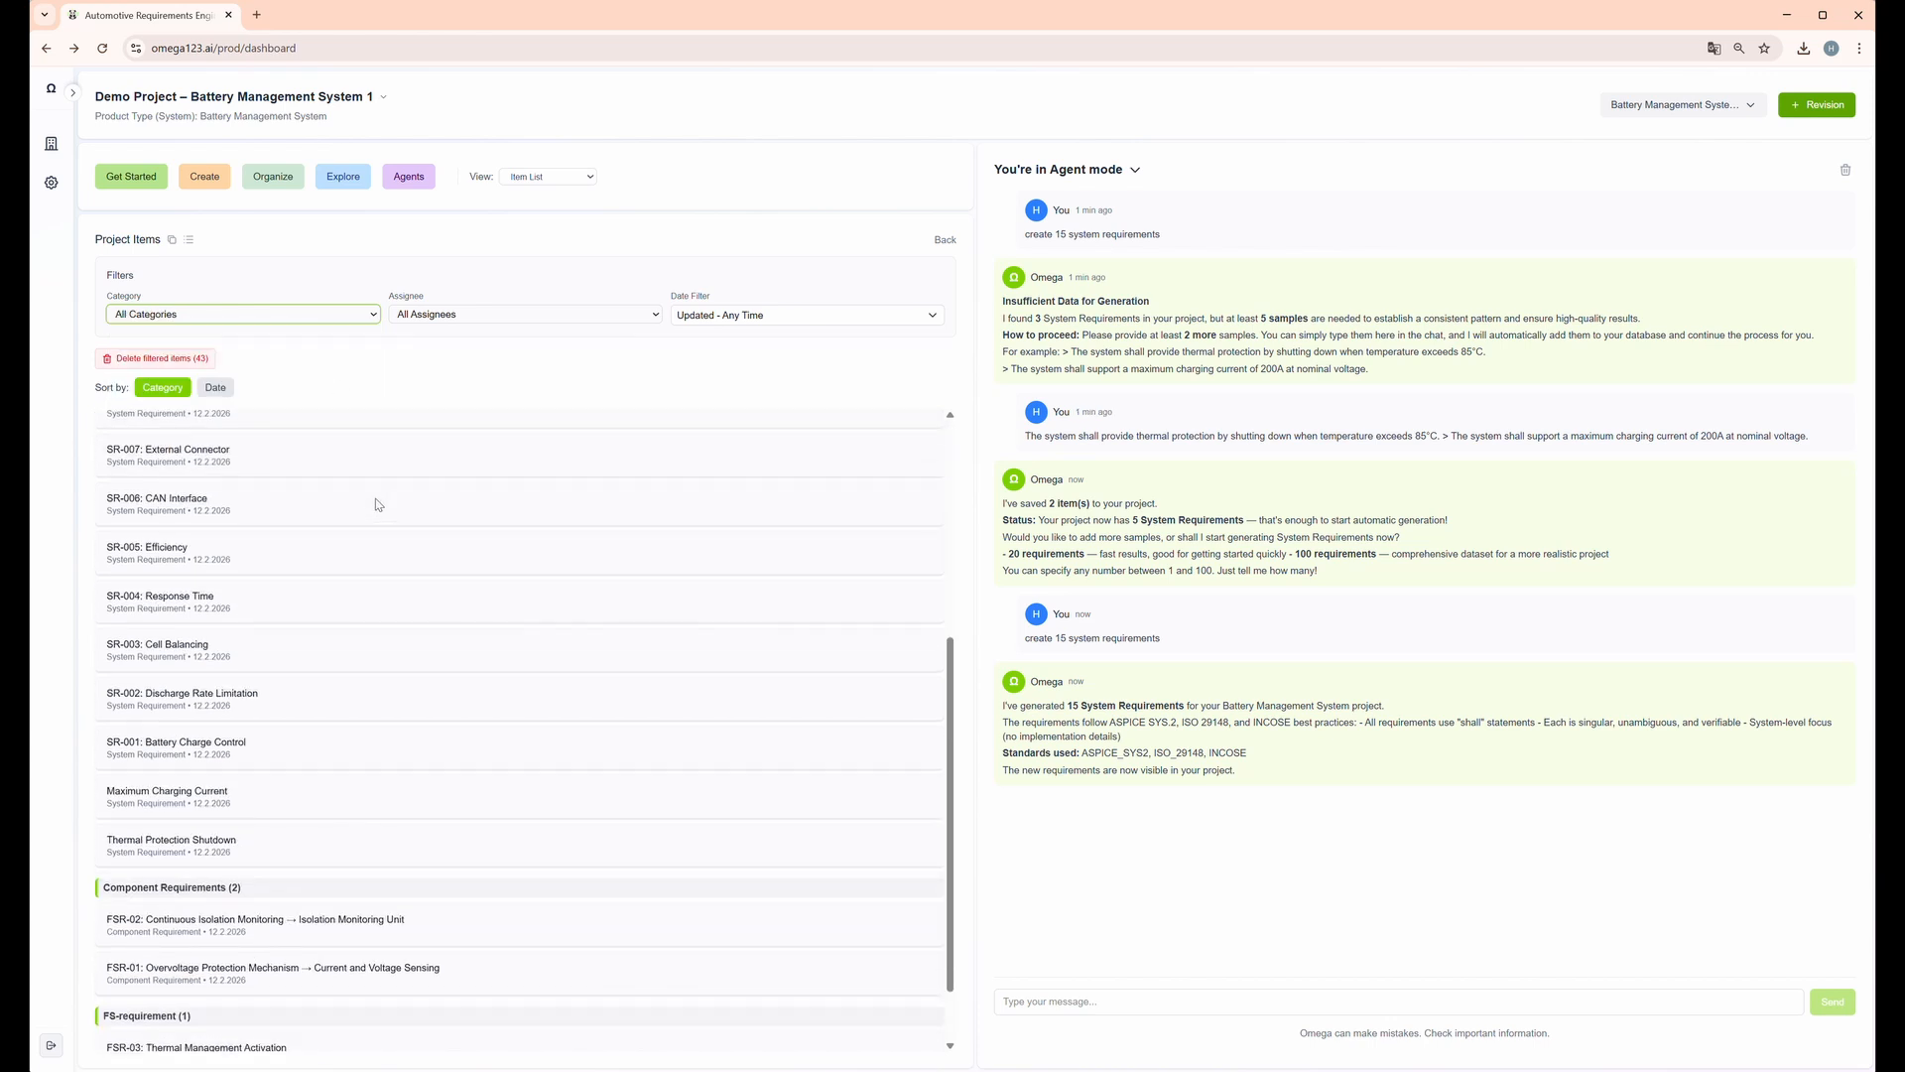
pyautogui.scroll(5, 377, 504)
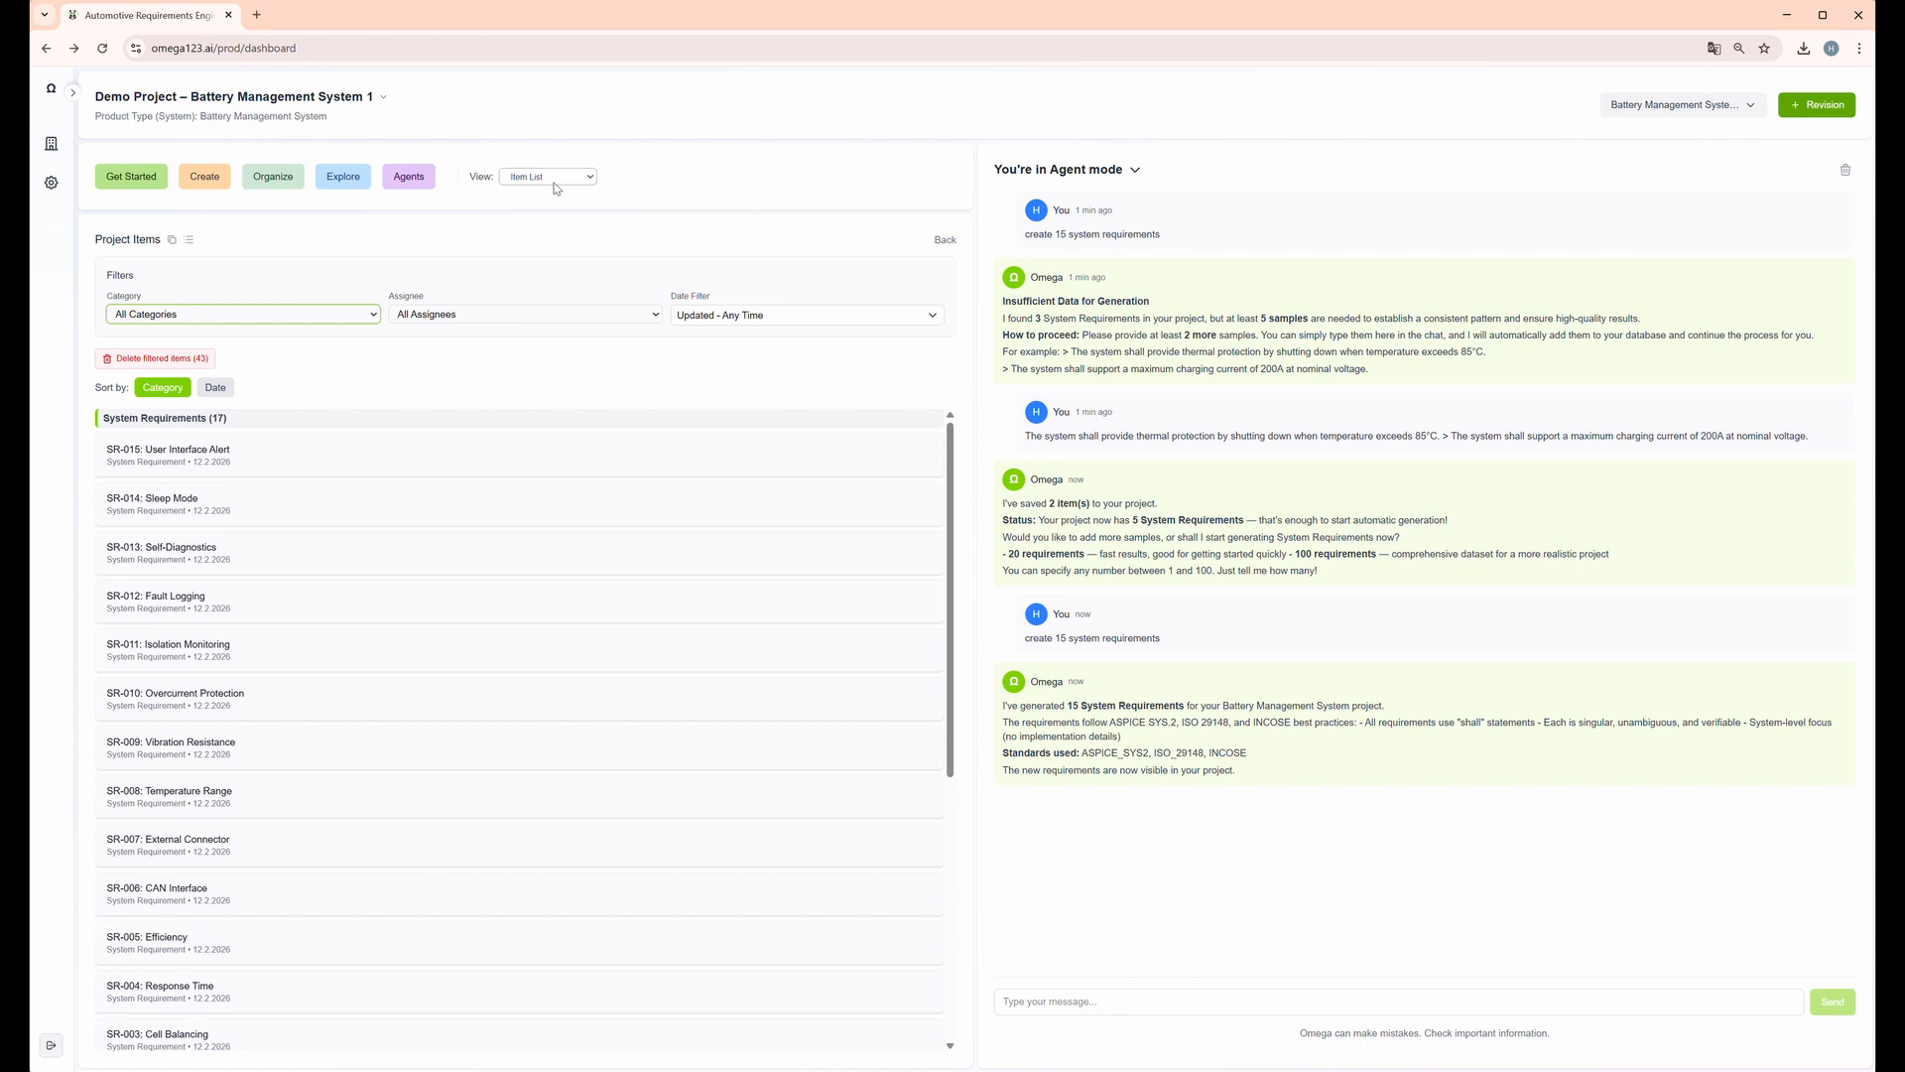
# Examine the Project Manager, User Account and Company Settings sections of Account Management, leaving everything as it is
pyautogui.click(73, 92)
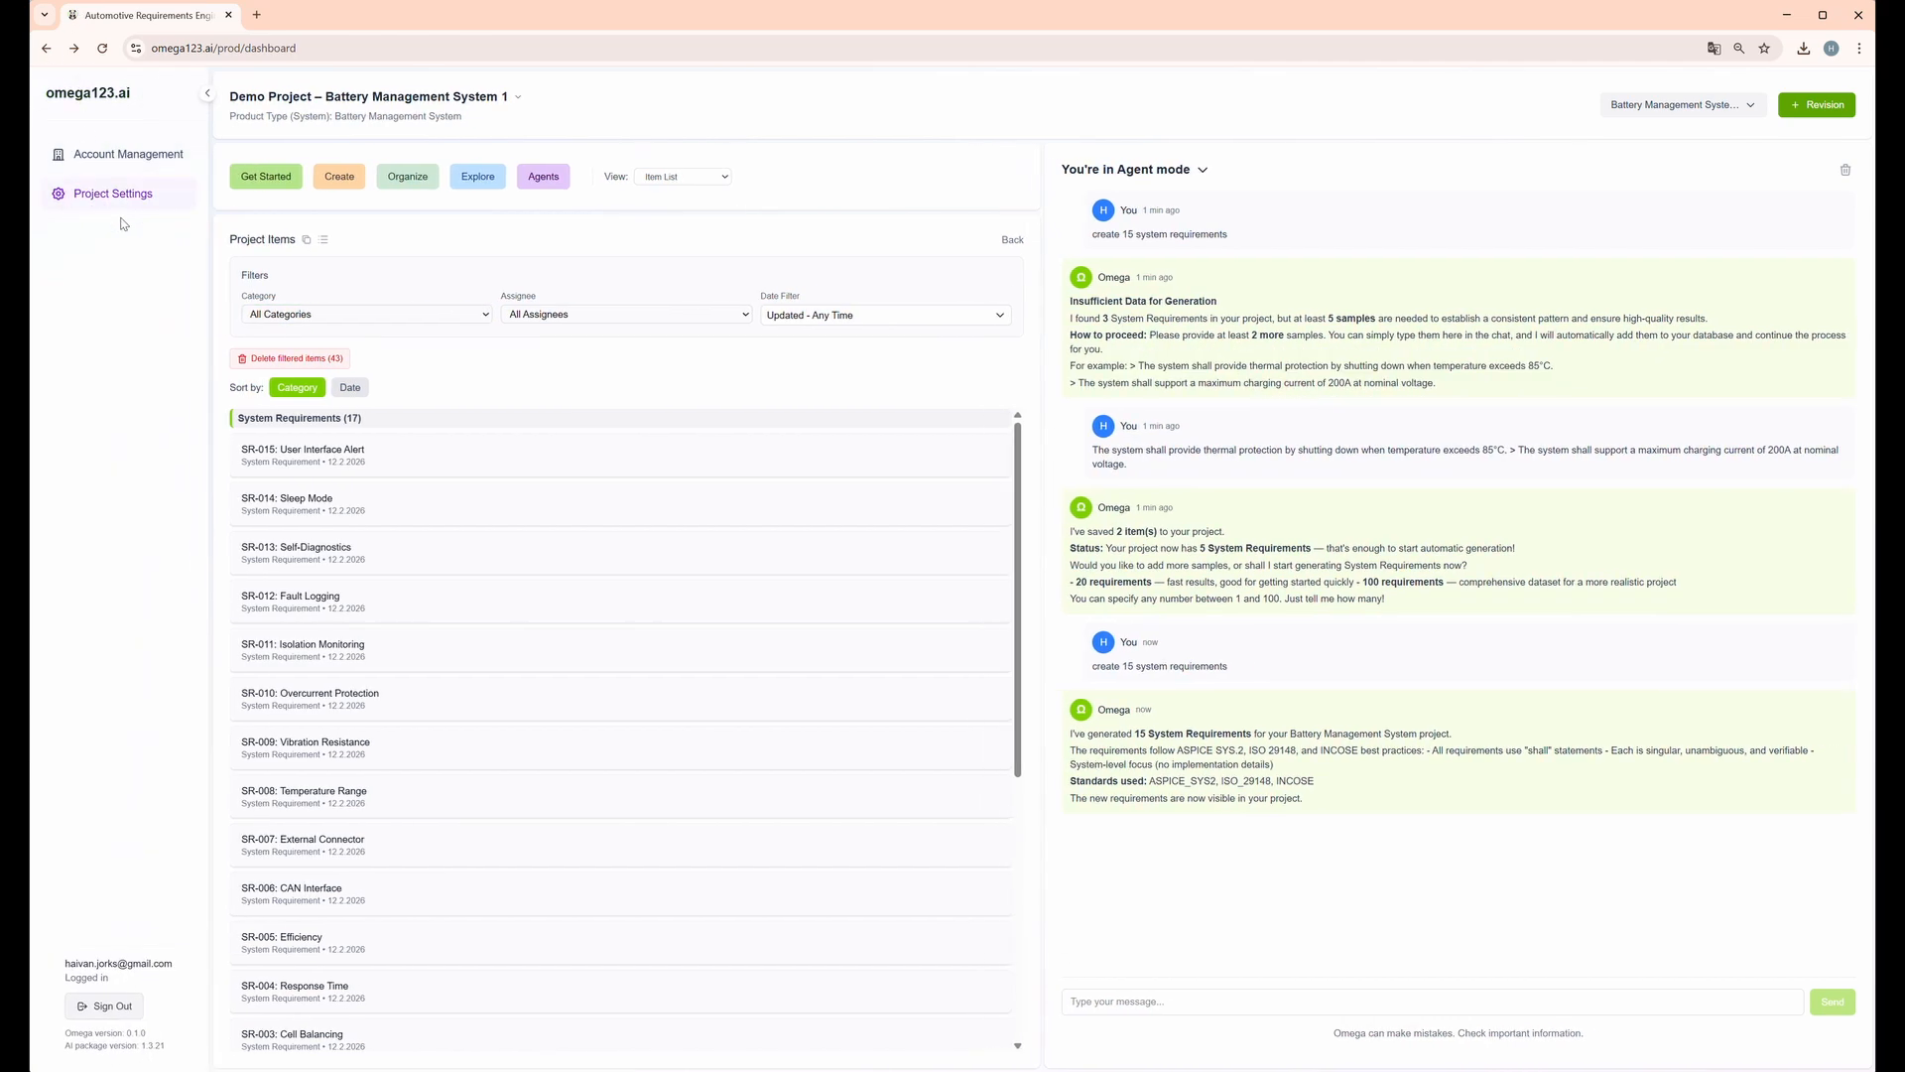
pyautogui.click(151, 155)
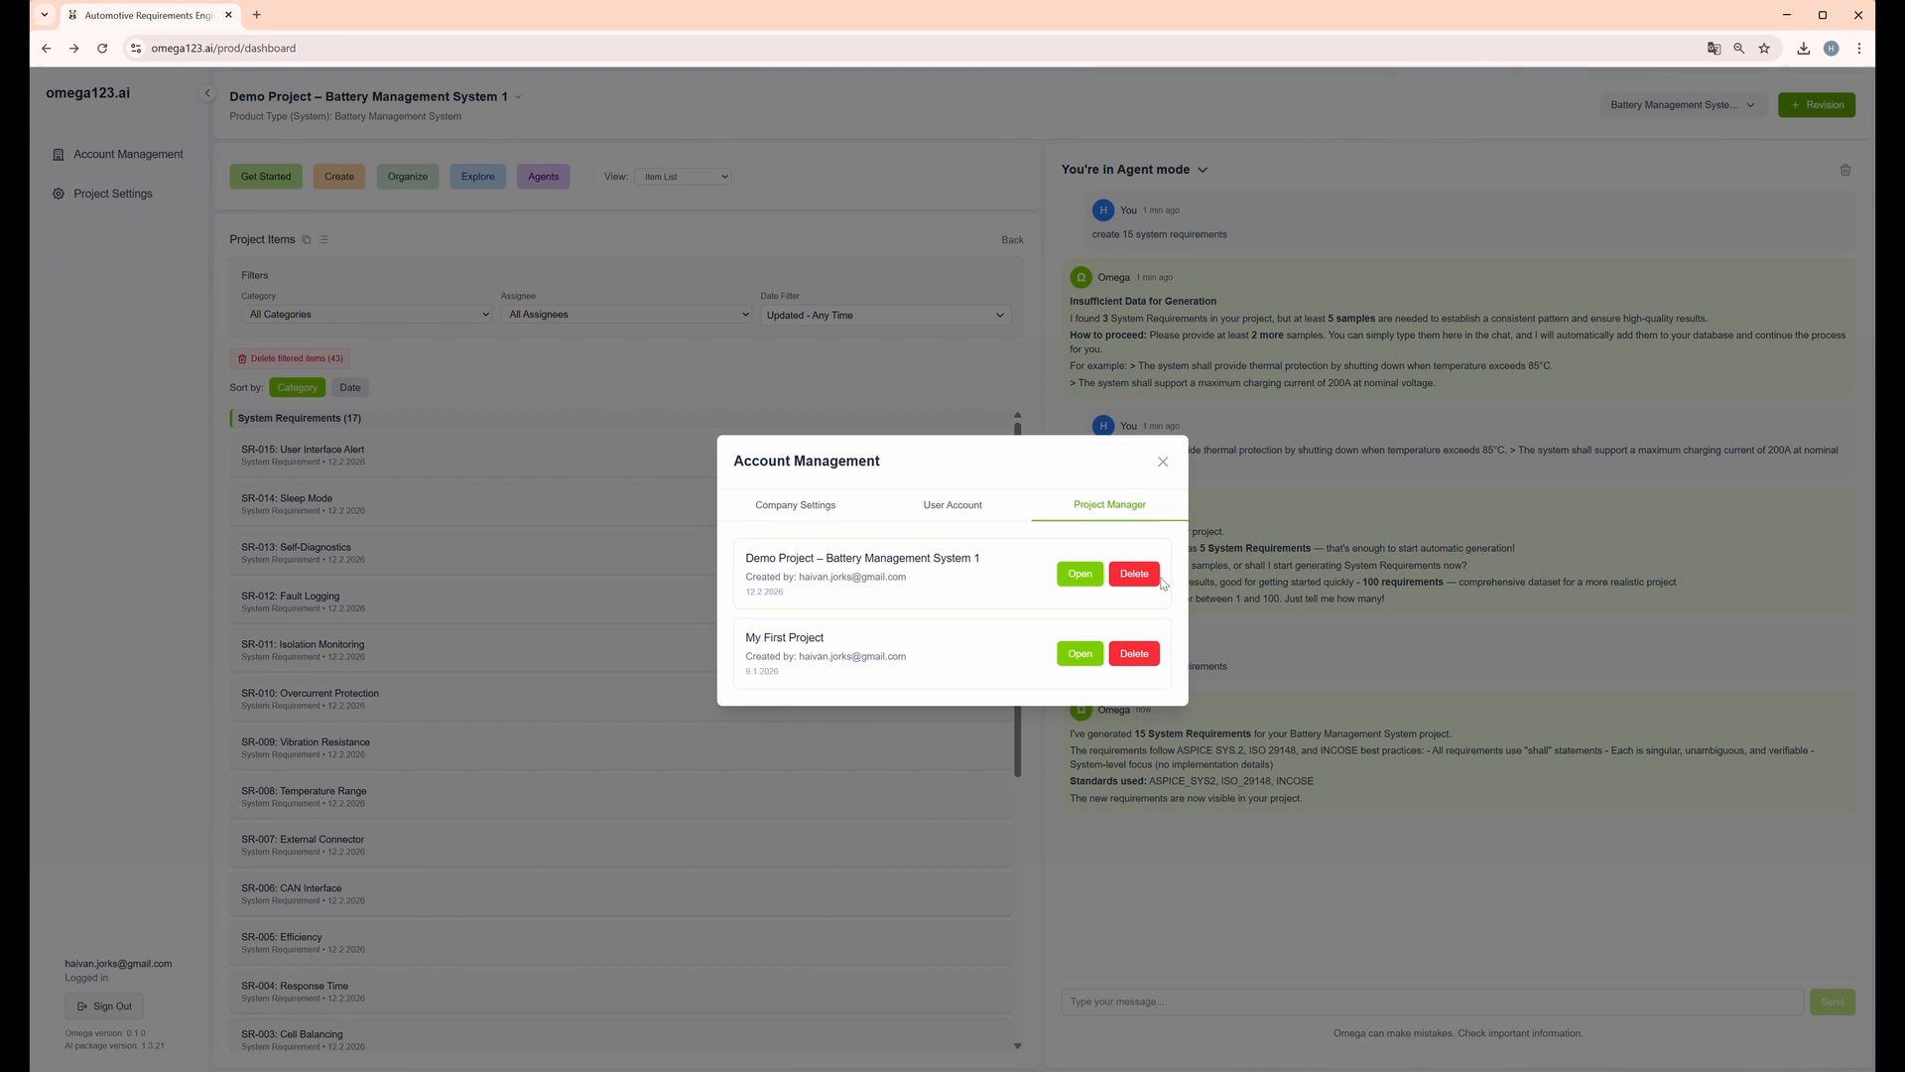
pyautogui.click(952, 507)
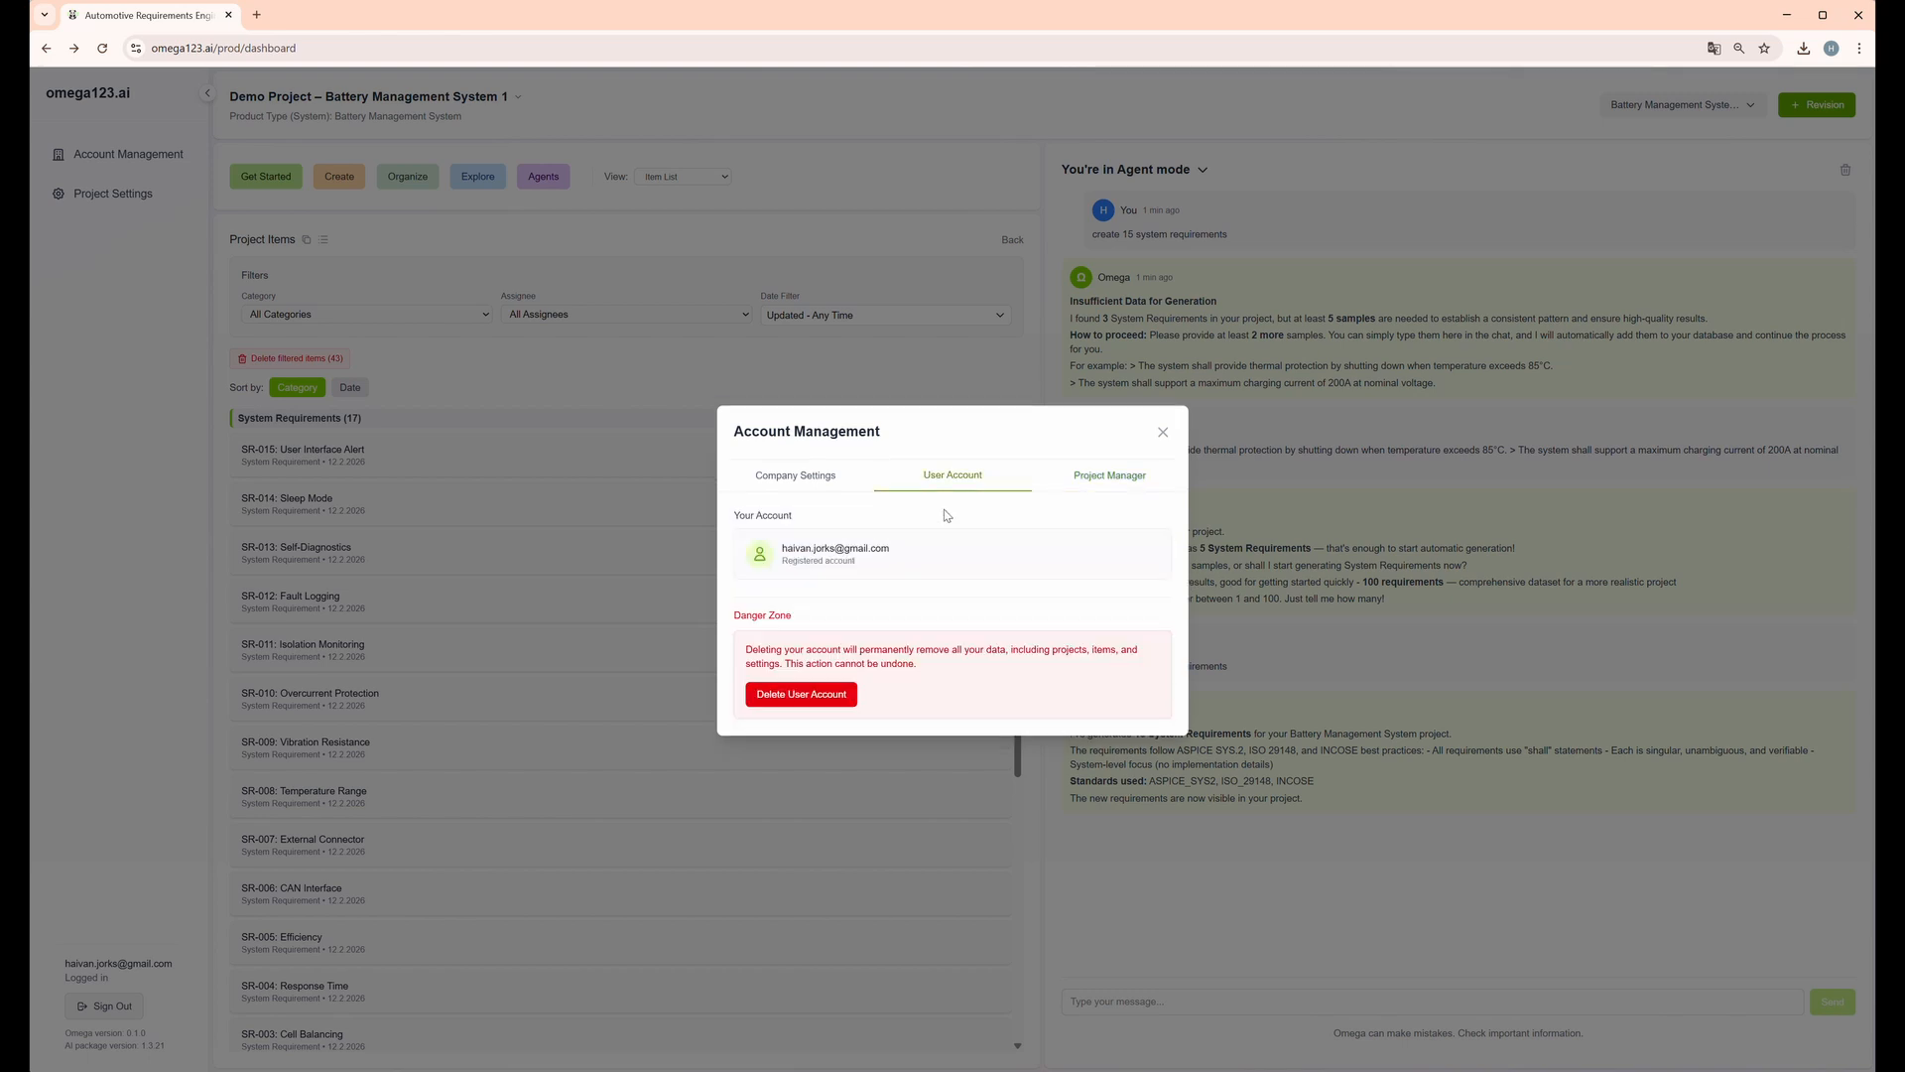
pyautogui.click(800, 484)
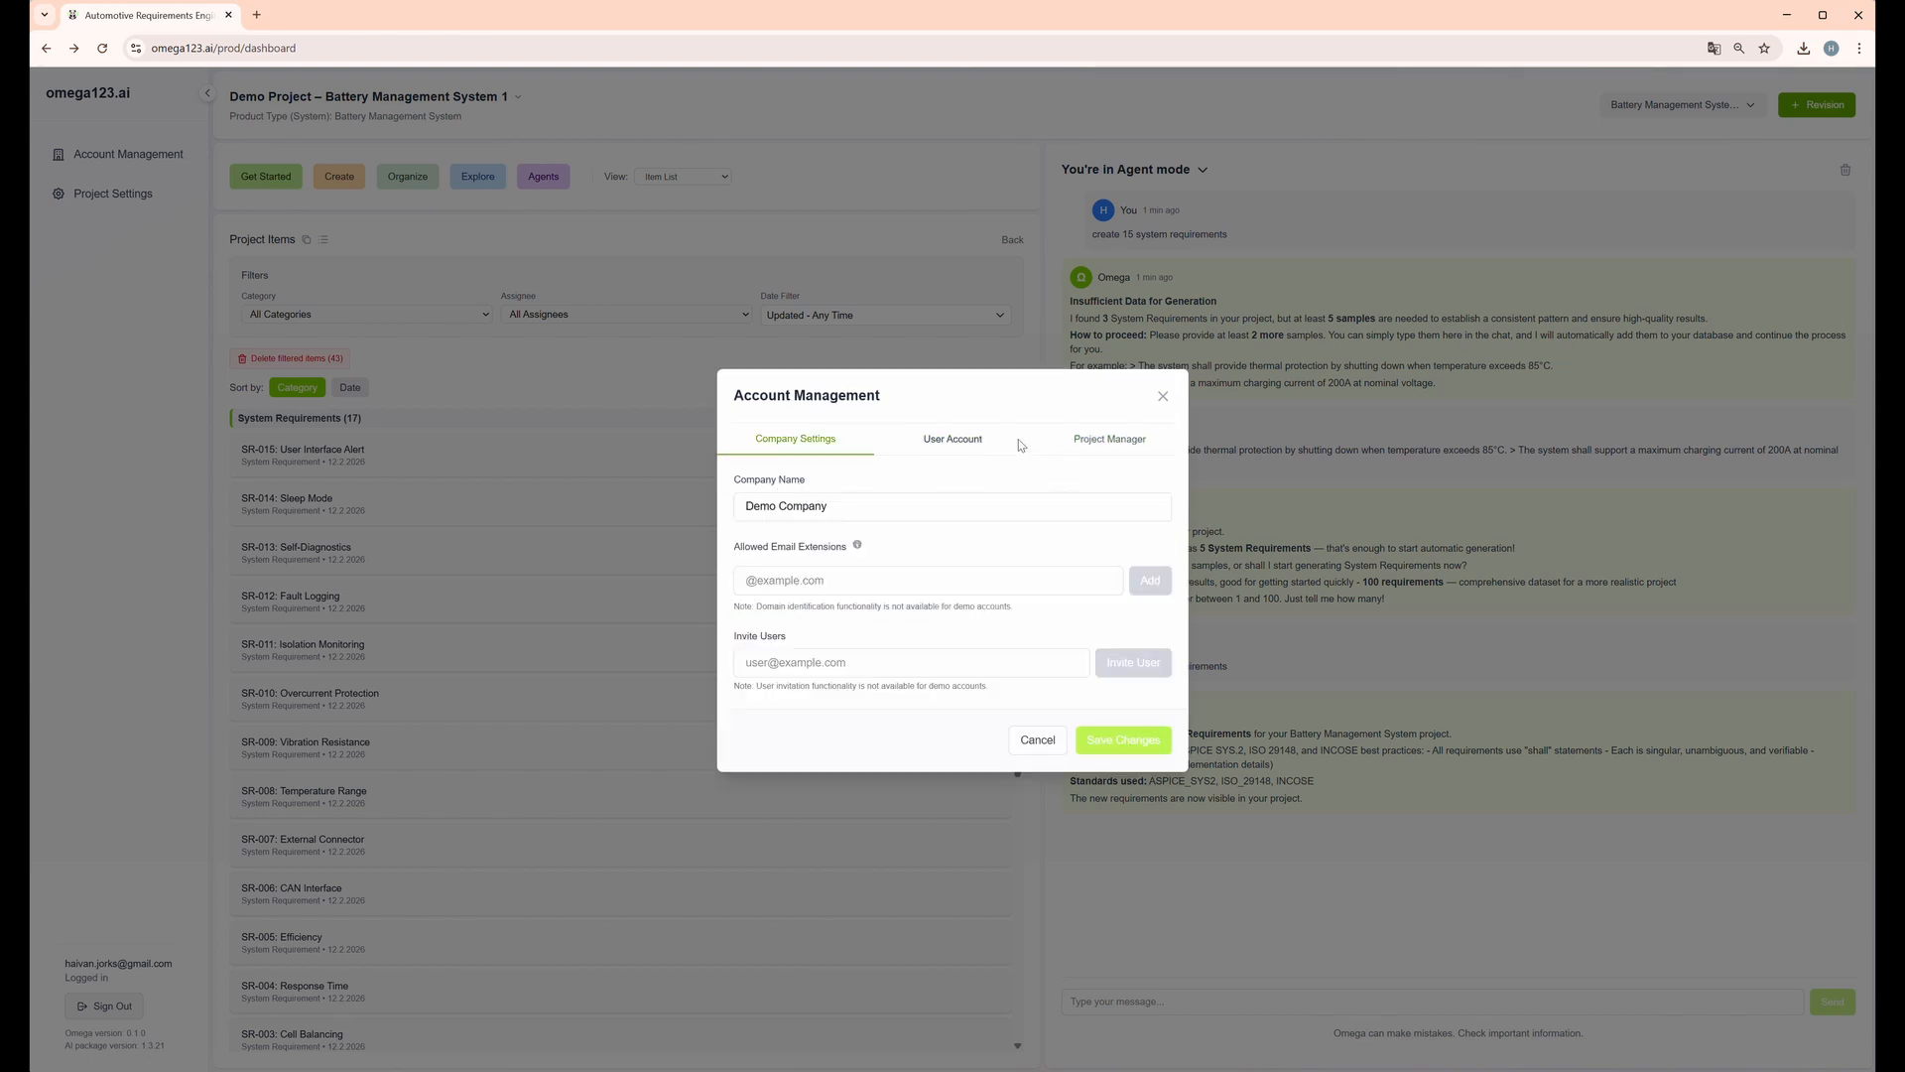
pyautogui.click(1162, 403)
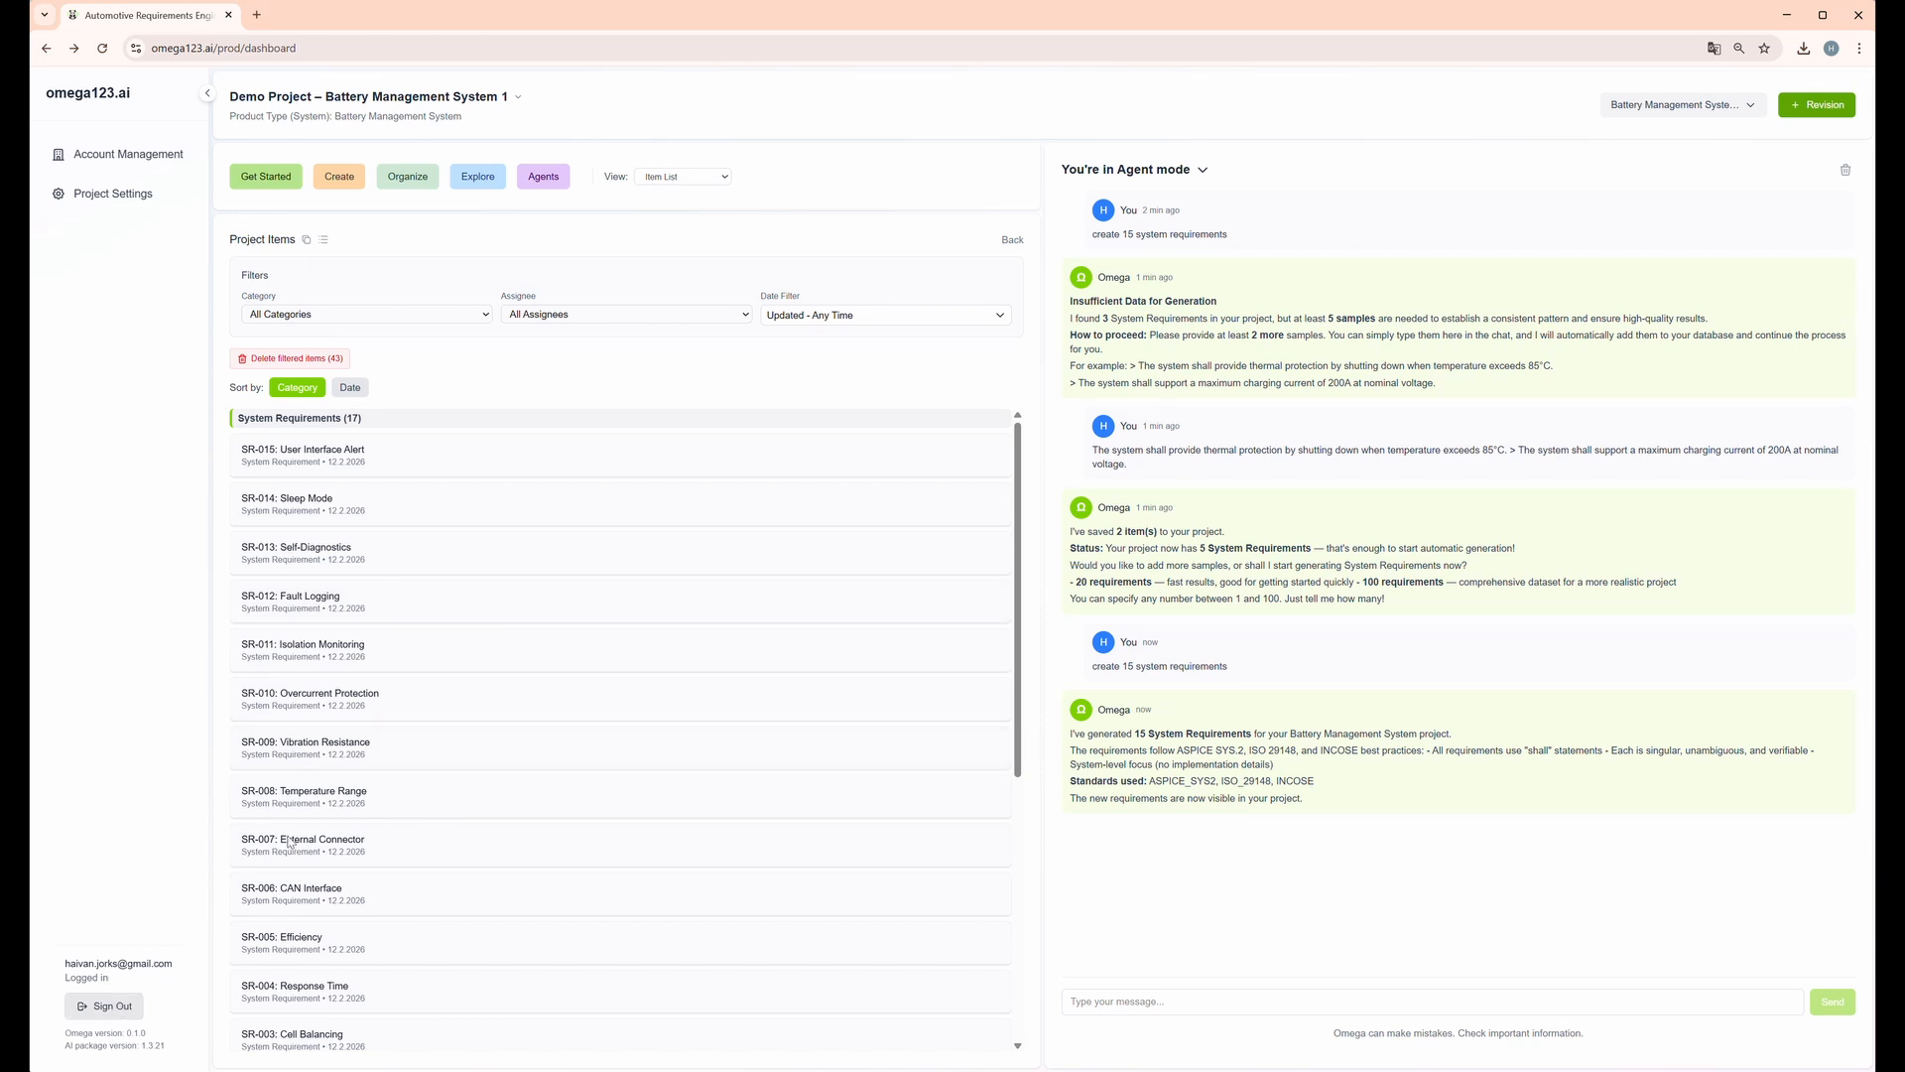
pyautogui.click(208, 92)
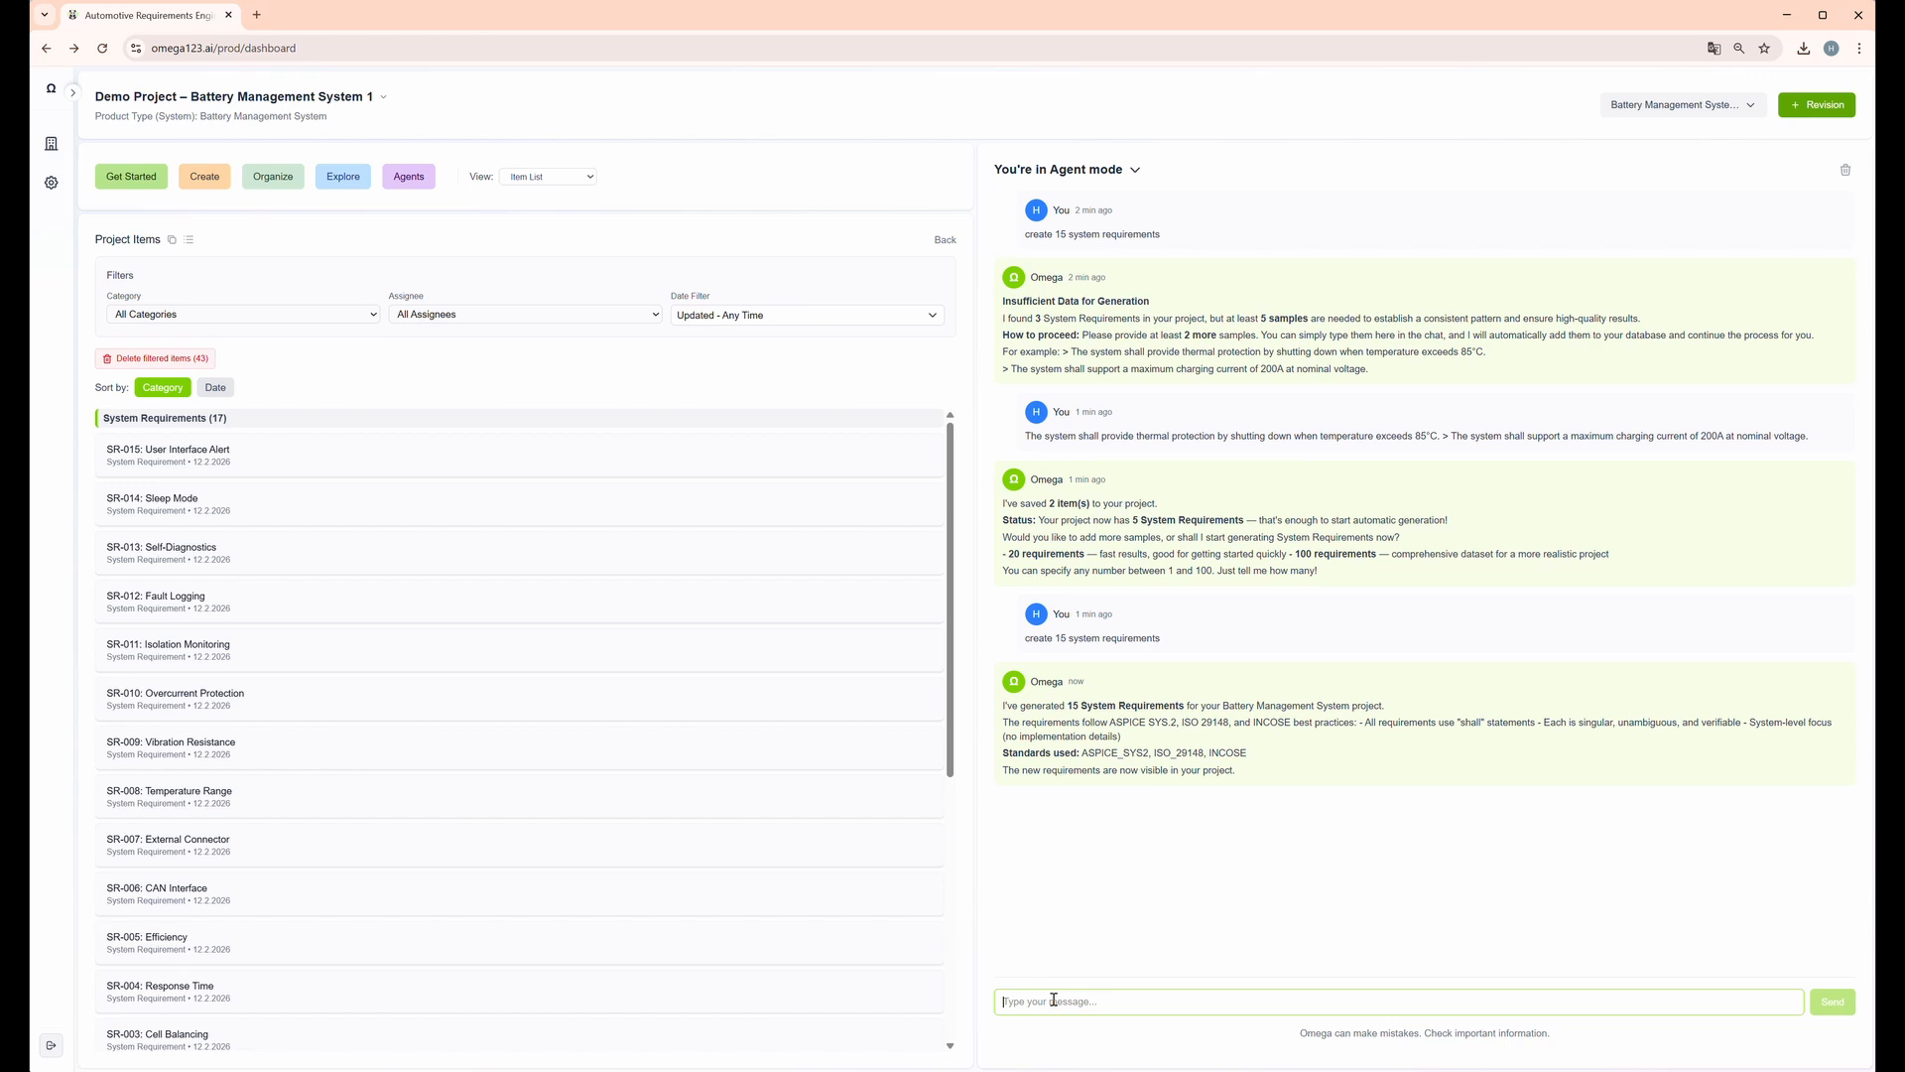
# Send the agent the request "delete all system requirements" and confirm the deletion with the reply "yes, delete them"
pyautogui.write('delete all system requirements')
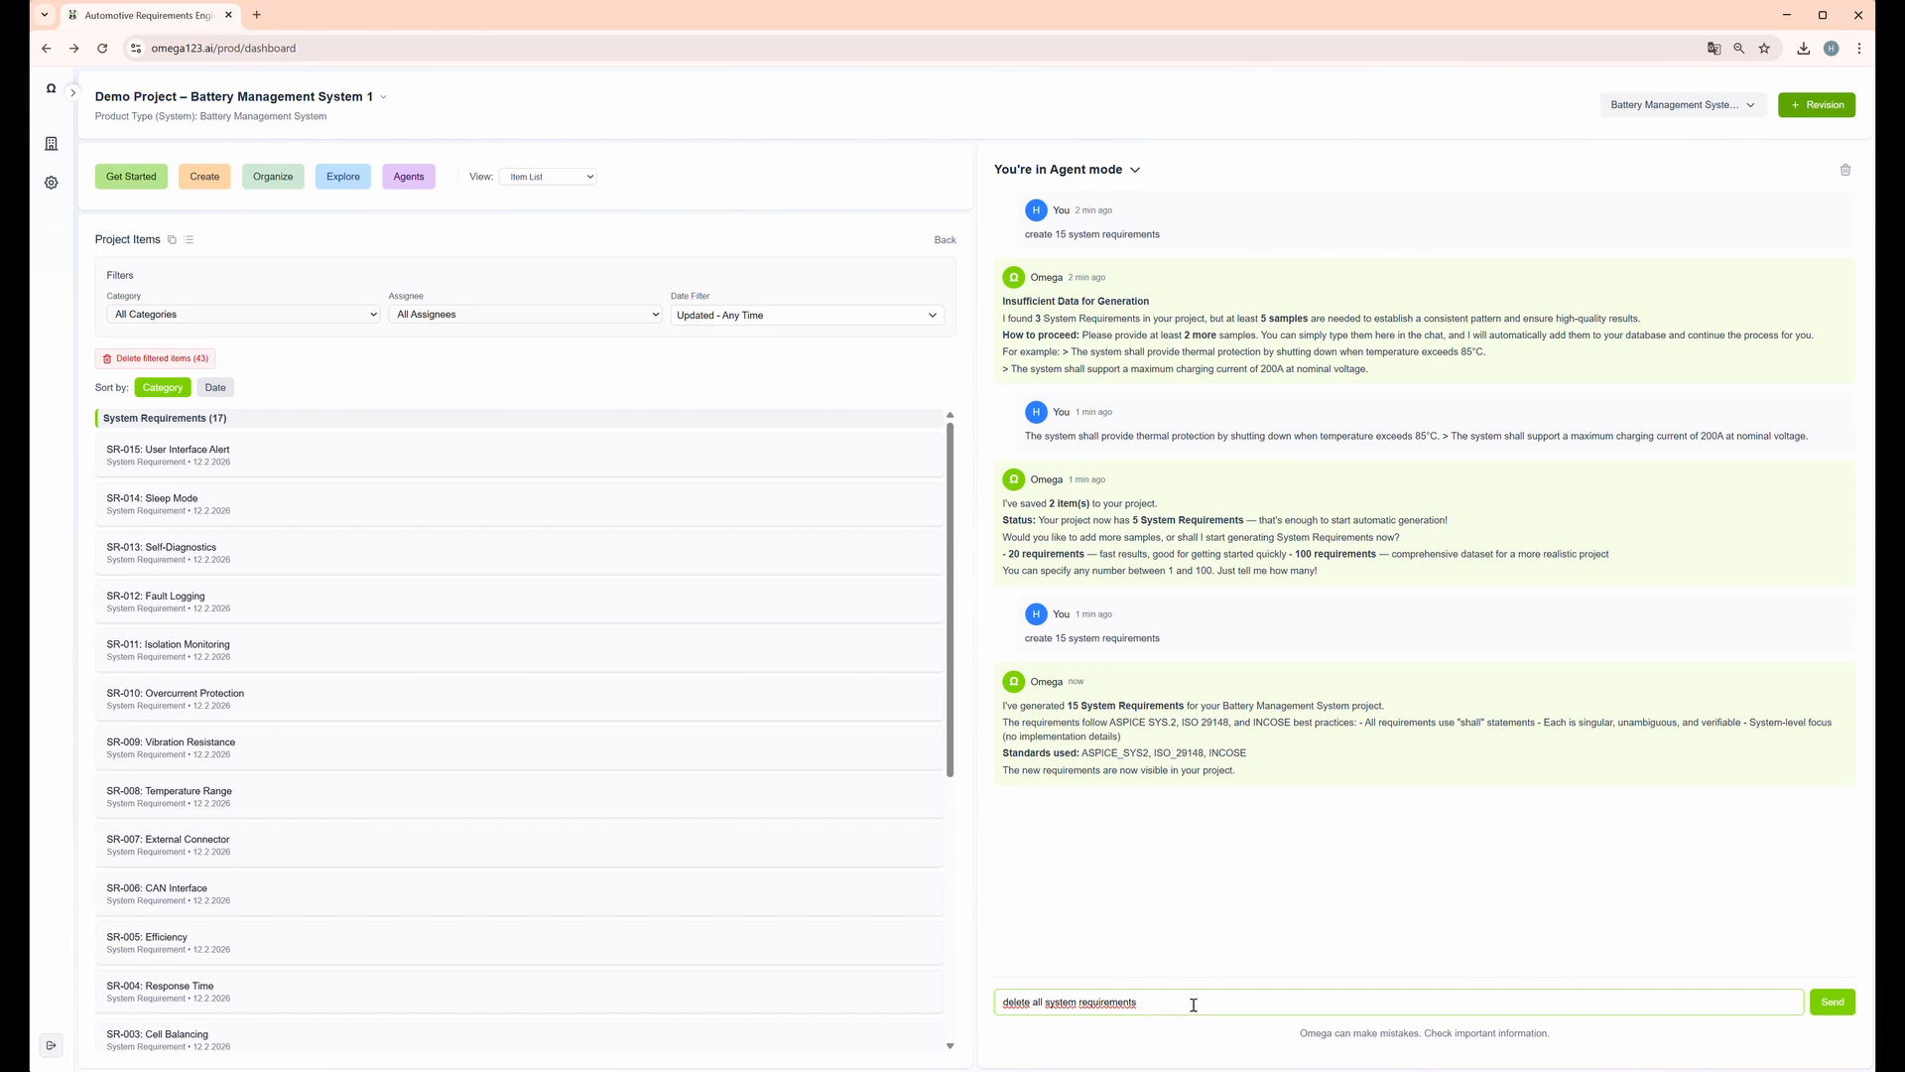
pyautogui.click(1833, 1002)
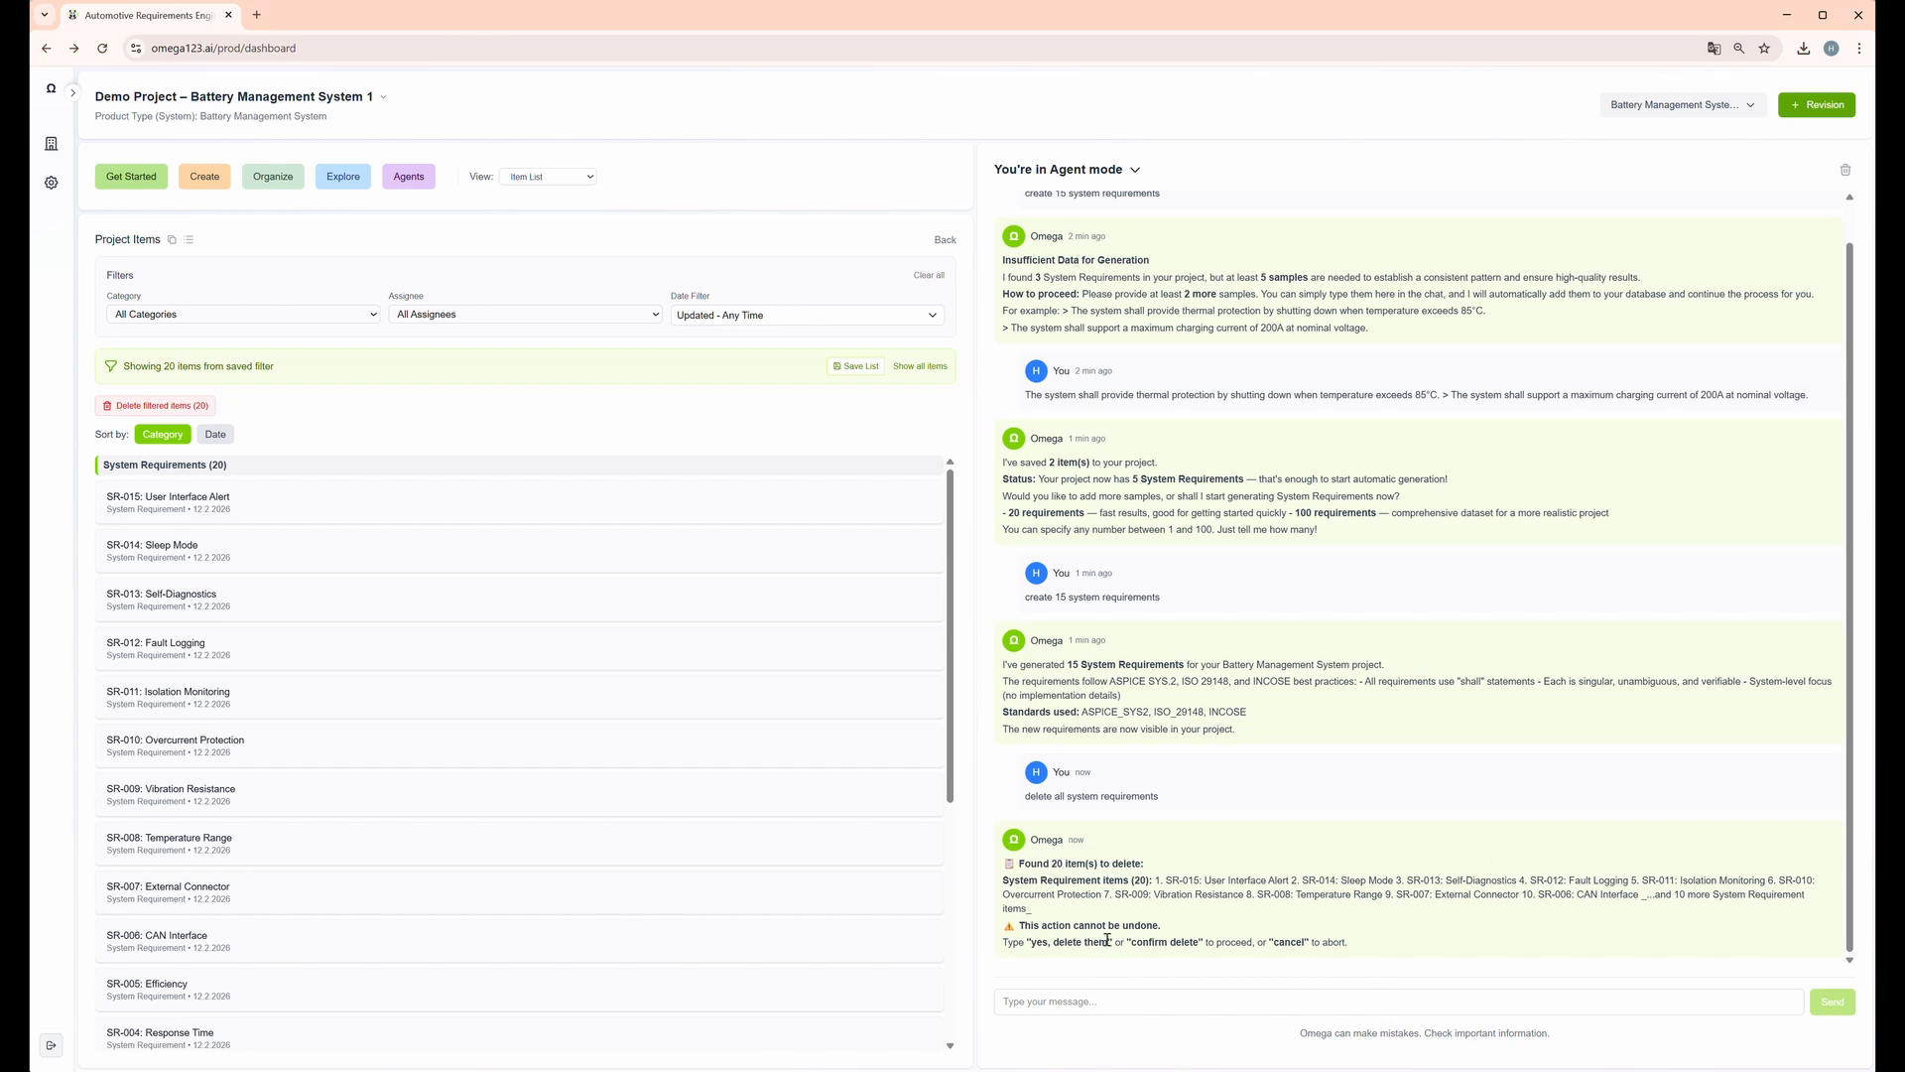
pyautogui.moveTo(1107, 940); pyautogui.dragTo(1031, 941)
pyautogui.hotkey('ctrl', 'c')
pyautogui.click(1066, 1004)
pyautogui.hotkey('ctrl', 'v')
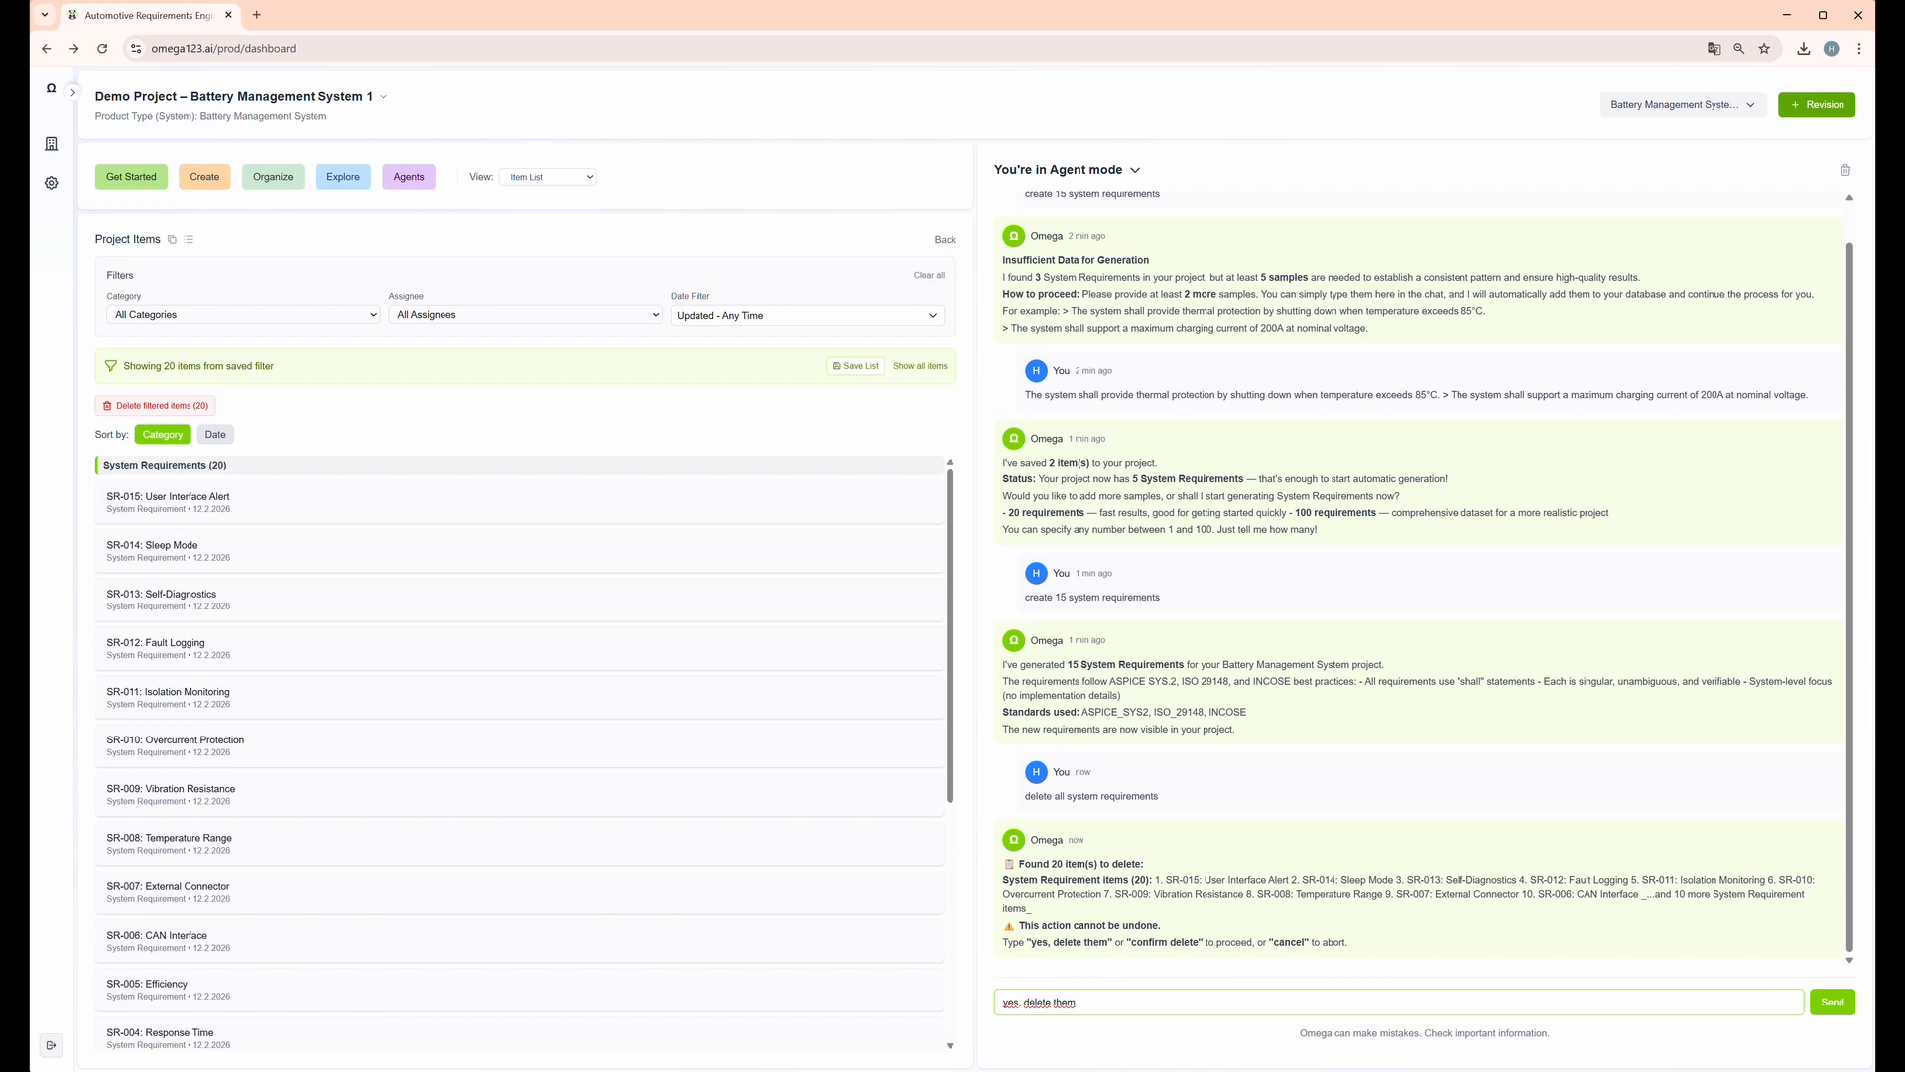
pyautogui.click(1833, 1002)
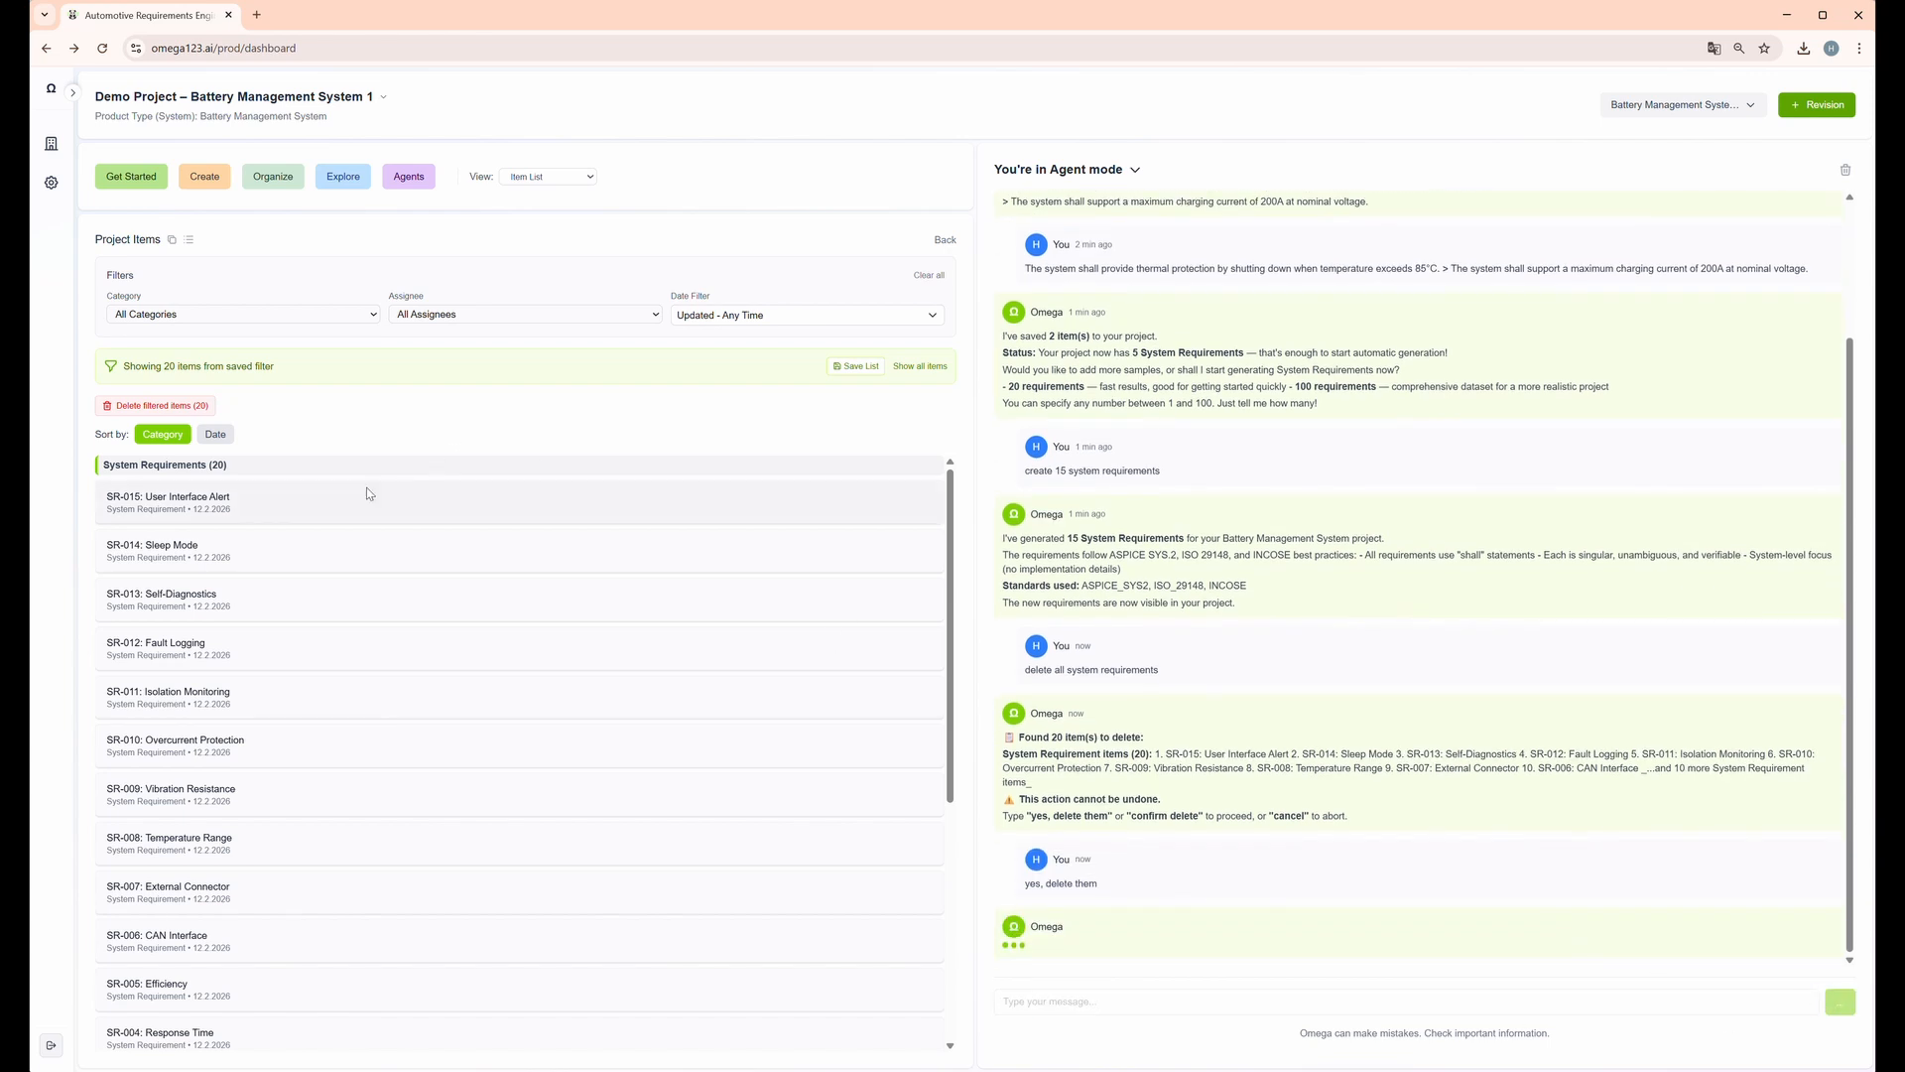